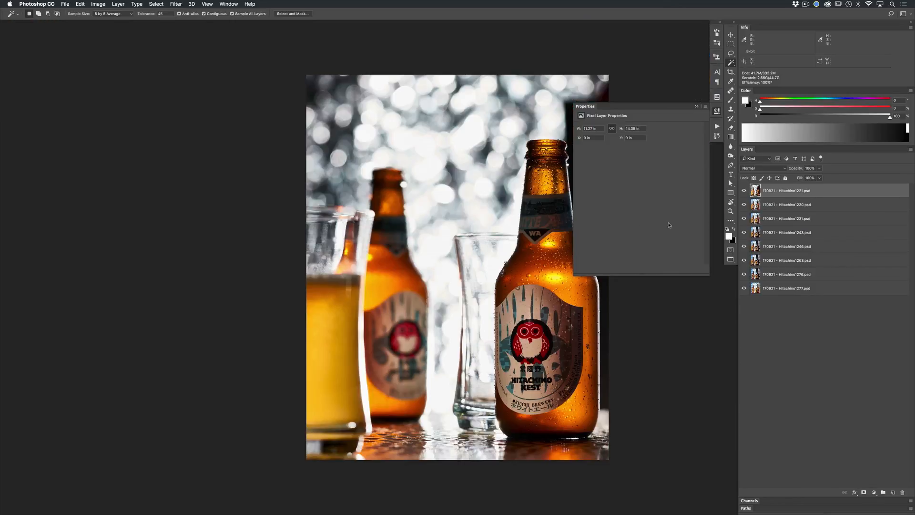
# Copy the Hitachino notes, entries #1221 to #1276, from the retouching notes in TextEdit and return to Photoshop
pyautogui.click(717, 110)
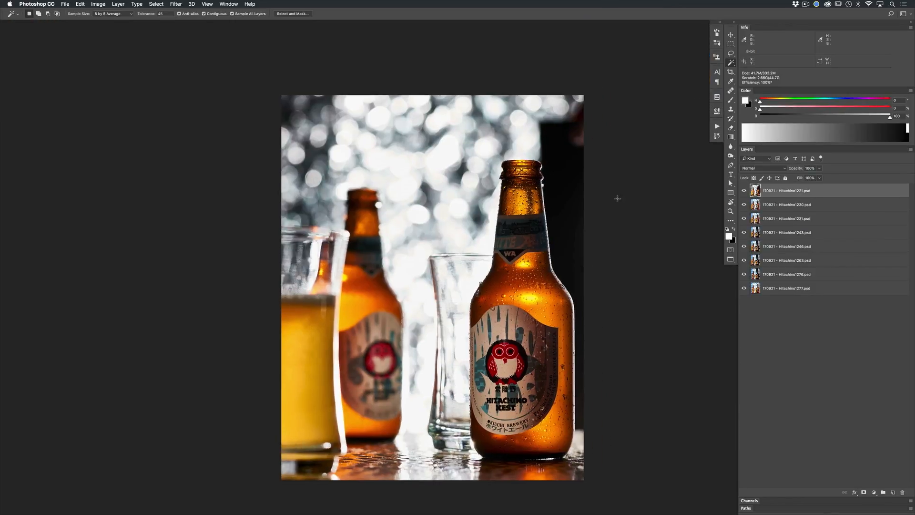
pyautogui.press('super+Tab')
pyautogui.press('super+Tab')
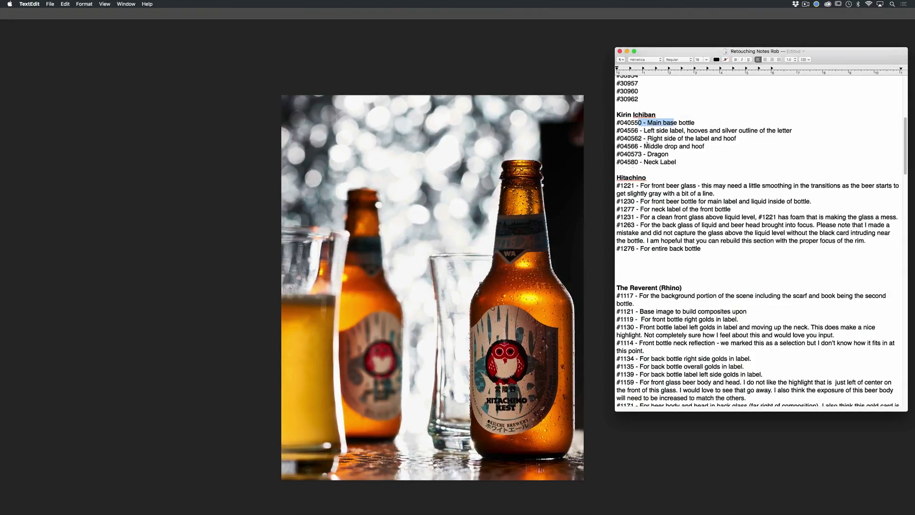
pyautogui.moveTo(691, 164); pyautogui.dragTo(617, 138)
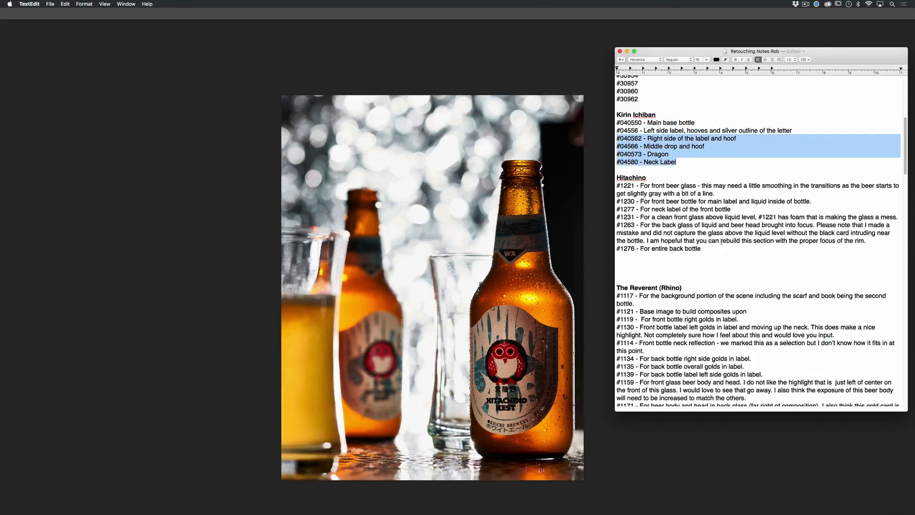
pyautogui.moveTo(702, 248); pyautogui.dragTo(602, 182)
pyautogui.press('super+c')
pyautogui.press('super+Tab')
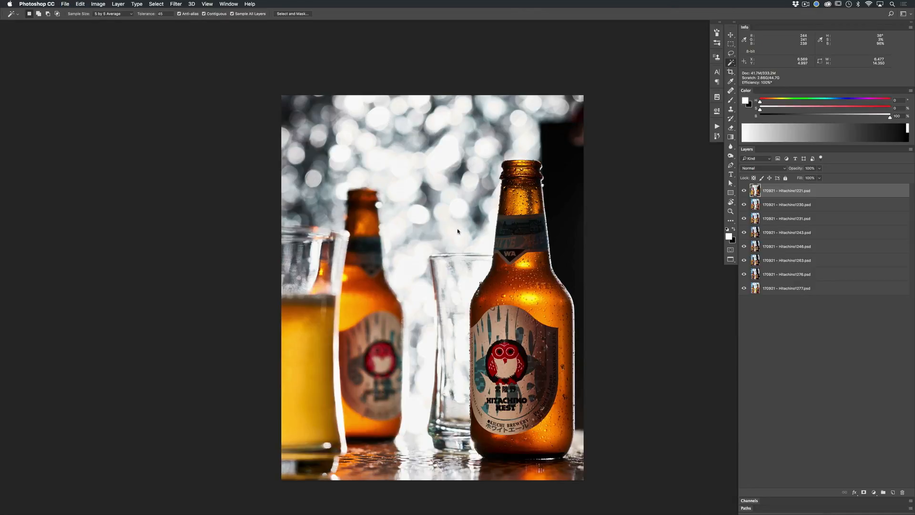
# Paste the copied notes into a paragraph text box about 4.7 by 5.3 in over the blurred background beside the front bottle's neck
pyautogui.press('t')
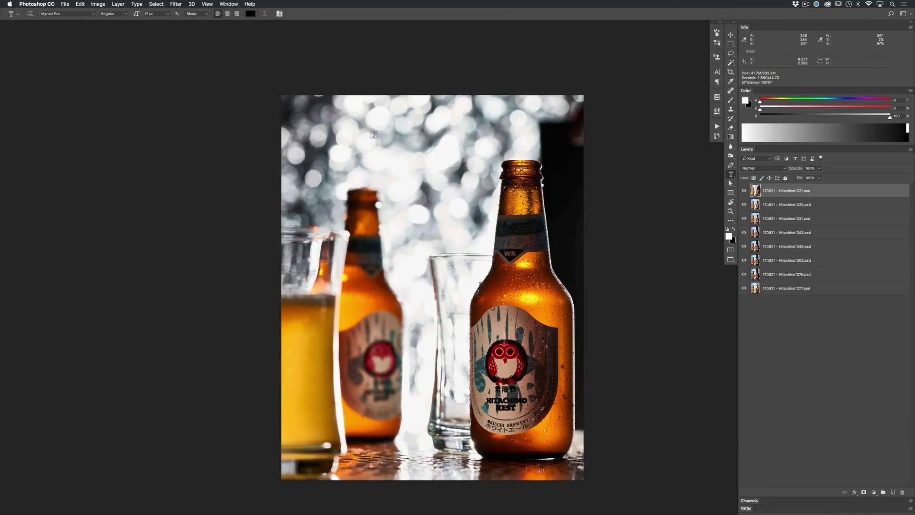
pyautogui.moveTo(384, 115); pyautogui.dragTo(510, 258)
pyautogui.press('super+v')
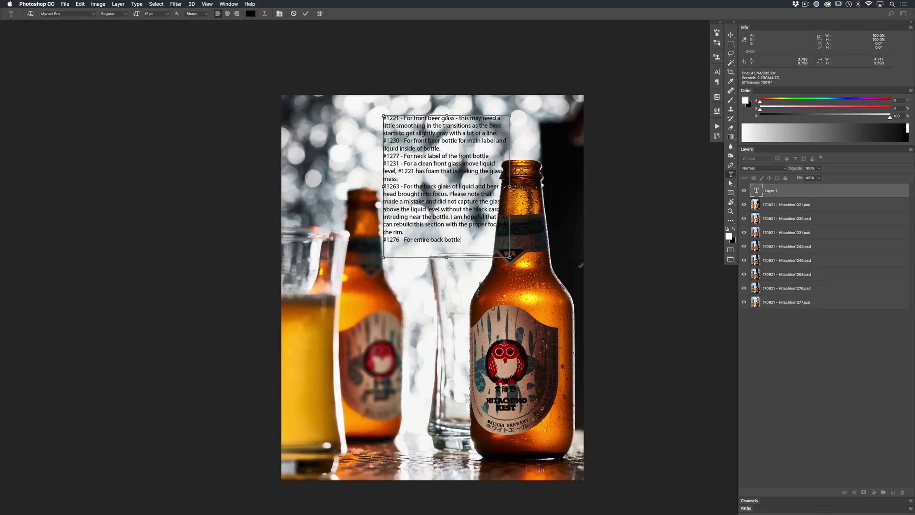
# Colour all of the notes text blue (#034ef7), shift the text block slightly up and left, and commit it
pyautogui.press('super+a')
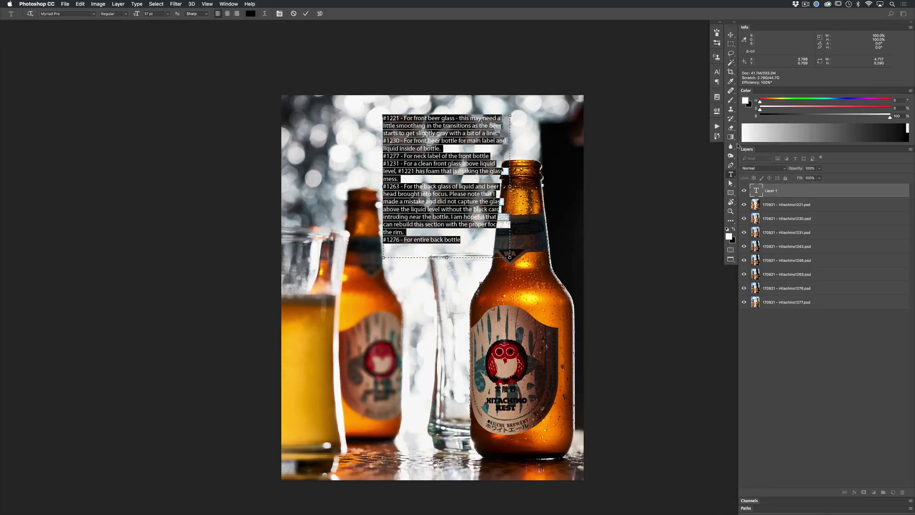
pyautogui.click(717, 72)
pyautogui.click(695, 111)
pyautogui.click(689, 235)
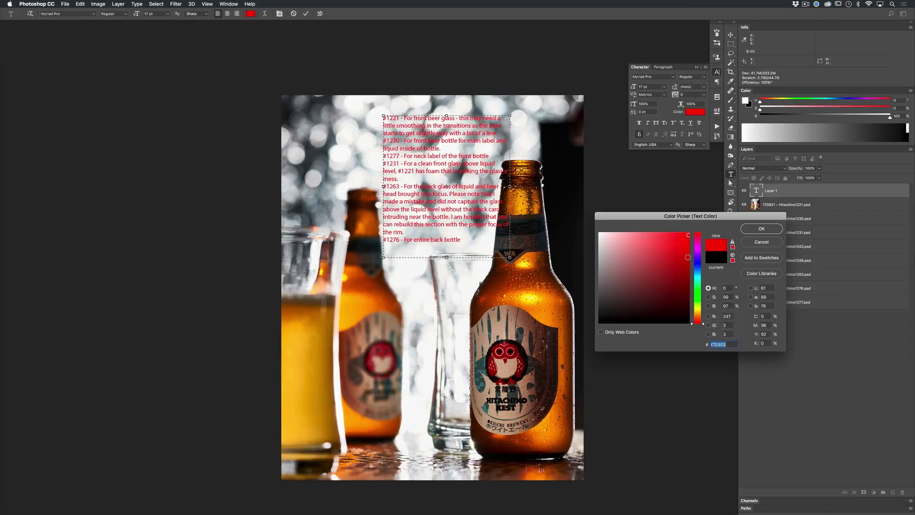
pyautogui.click(698, 274)
pyautogui.click(697, 268)
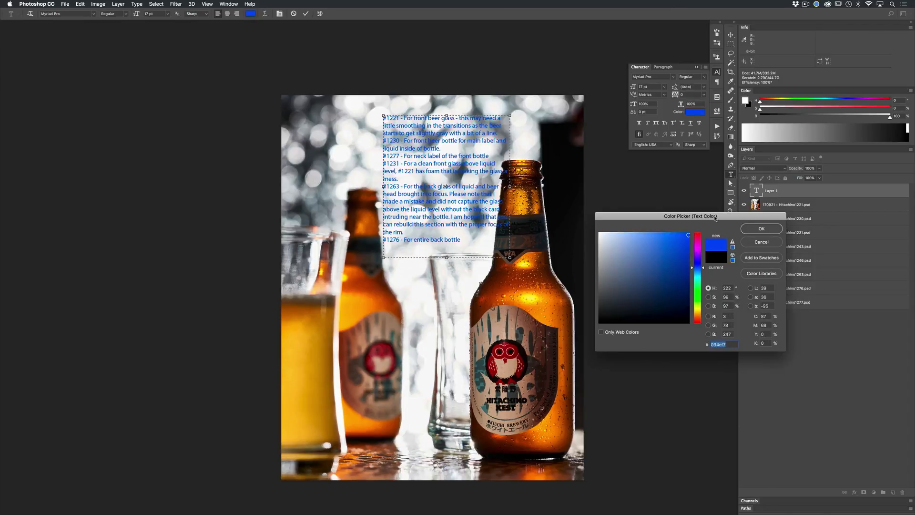
pyautogui.press('Return')
pyautogui.moveTo(497, 192); pyautogui.dragTo(498, 166)
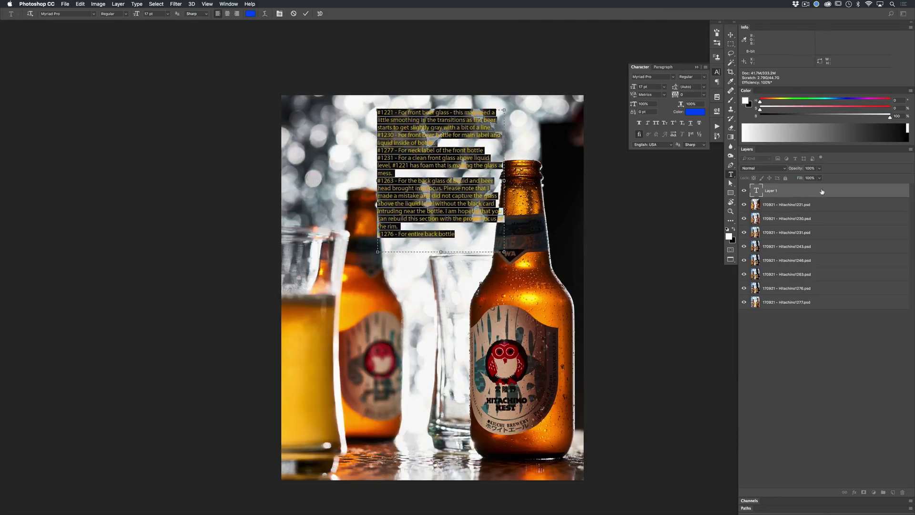
pyautogui.click(821, 192)
# Select the Hitachino1221 layer and read the pasted notes against the image
pyautogui.press('super+plus')
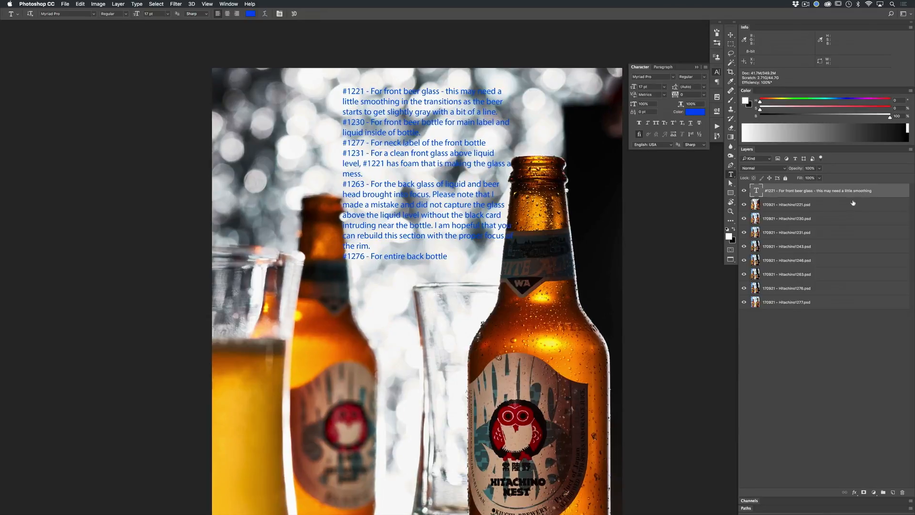
pyautogui.click(835, 208)
pyautogui.press('super+minus')
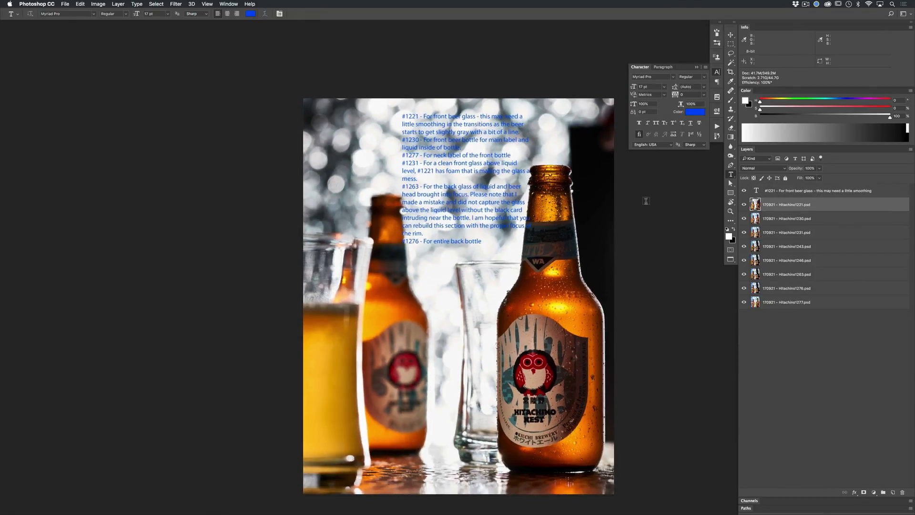
pyautogui.scroll(1, 501, 133)
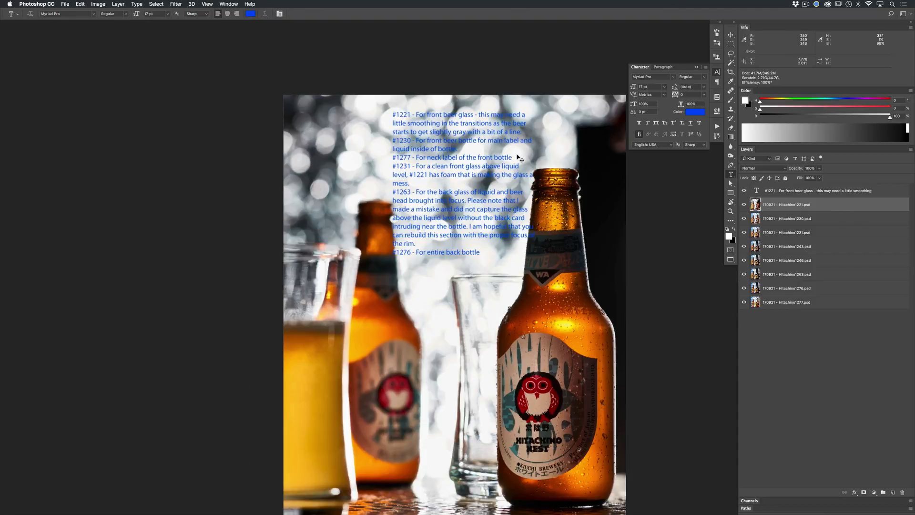
pyautogui.scroll(1, 503, 115)
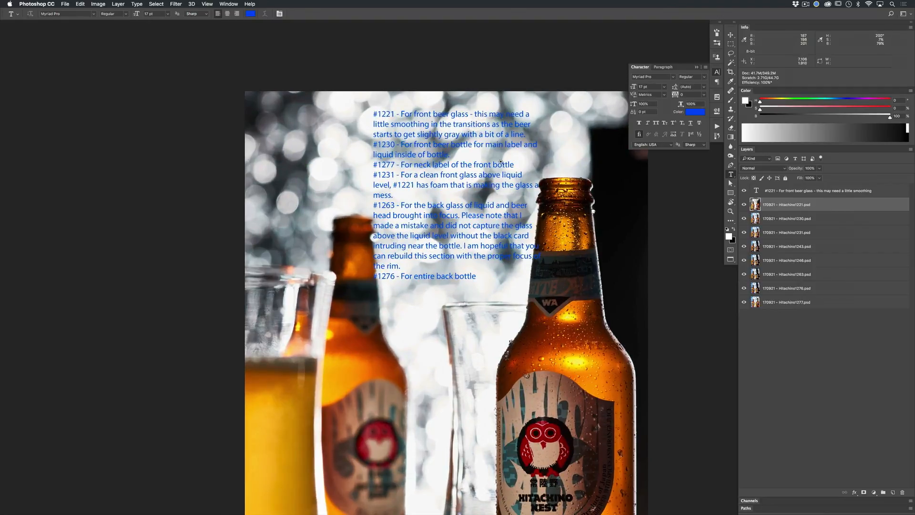
pyautogui.scroll(-2, 500, 161)
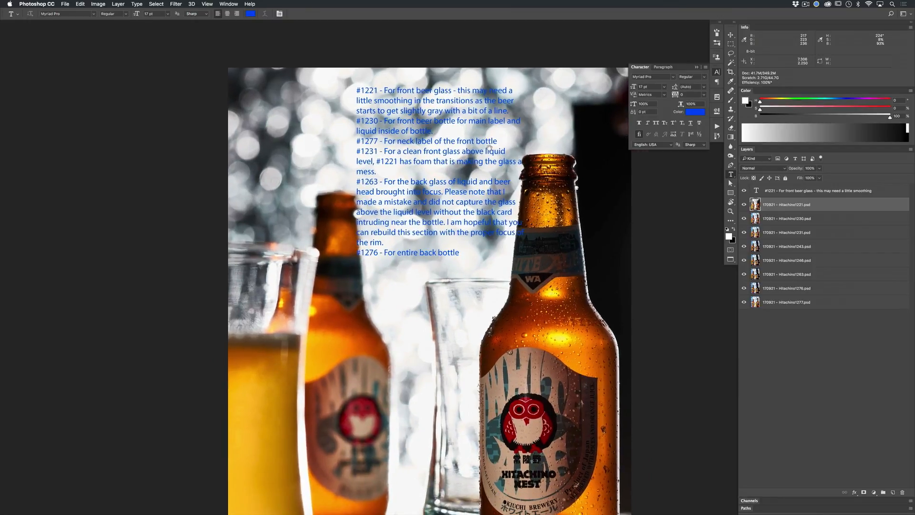
pyautogui.scroll(-2, 531, 175)
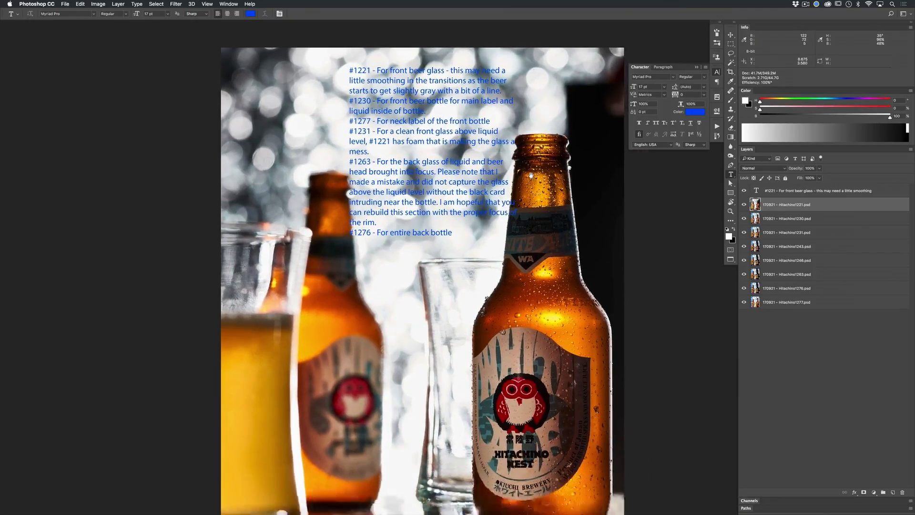
# Compare the Hitachino1221 layer with the image beneath it by hiding and showing it repeatedly
pyautogui.click(744, 206)
pyautogui.click(744, 206)
pyautogui.click(744, 206)
pyautogui.click(744, 206)
pyautogui.click(744, 205)
pyautogui.click(745, 205)
pyautogui.click(745, 206)
pyautogui.click(745, 205)
pyautogui.scroll(1, 593, 202)
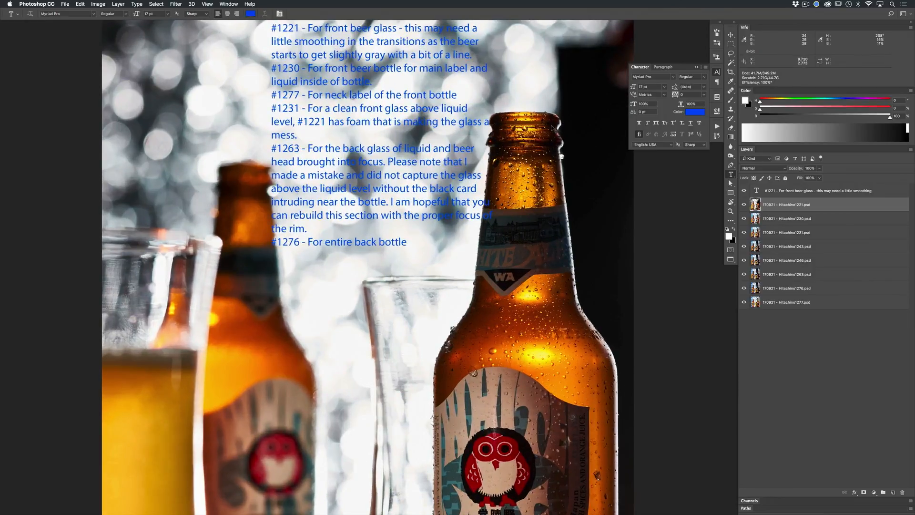
pyautogui.scroll(-1, 528, 202)
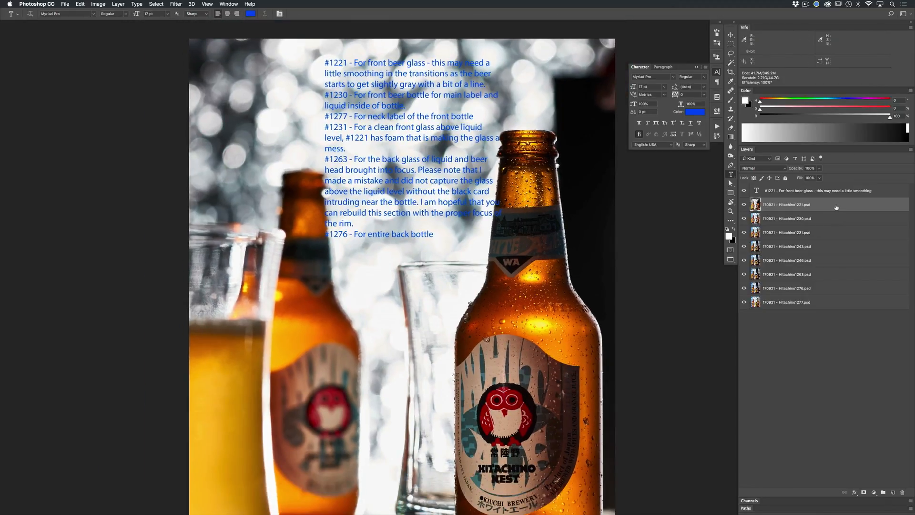
# Put the Hitachino1221 layer in a group, name the group Front Bottle and collapse it
pyautogui.hotkey('ctrl', 'g')
pyautogui.doubleClick(769, 202)
pyautogui.write('Front')
pyautogui.press('Return')
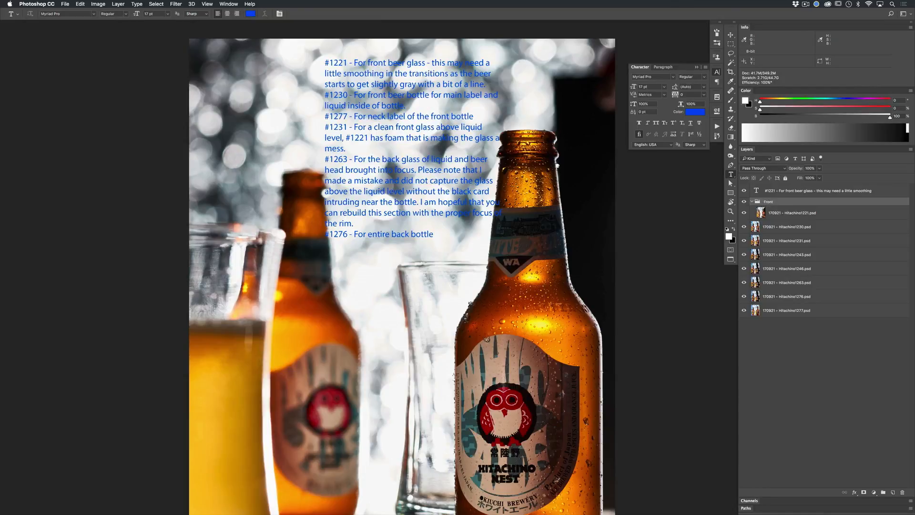
pyautogui.doubleClick(769, 201)
pyautogui.write('Front Bottle')
pyautogui.press('Return')
pyautogui.click(751, 202)
# Hide and show the Front Bottle group, and check its contents and the Hitachino1230 layer against the notes
pyautogui.click(745, 202)
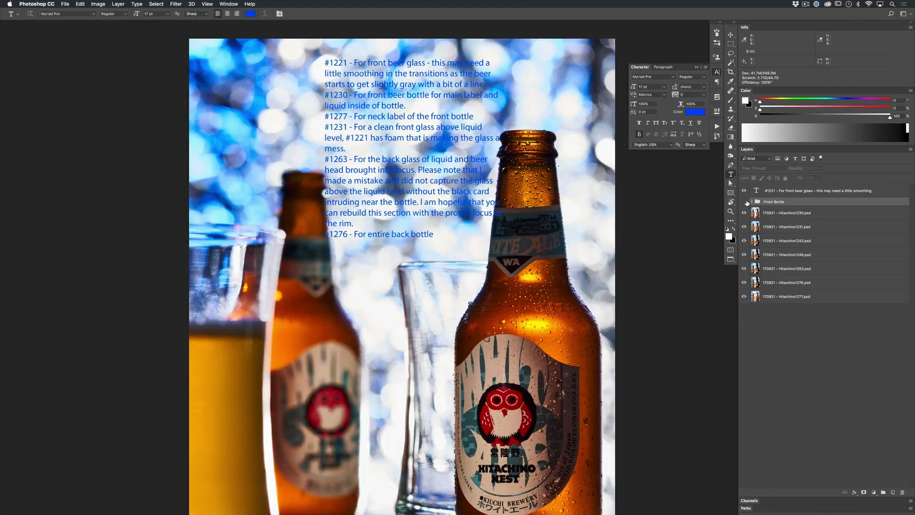
pyautogui.click(745, 202)
pyautogui.click(752, 202)
pyautogui.click(763, 215)
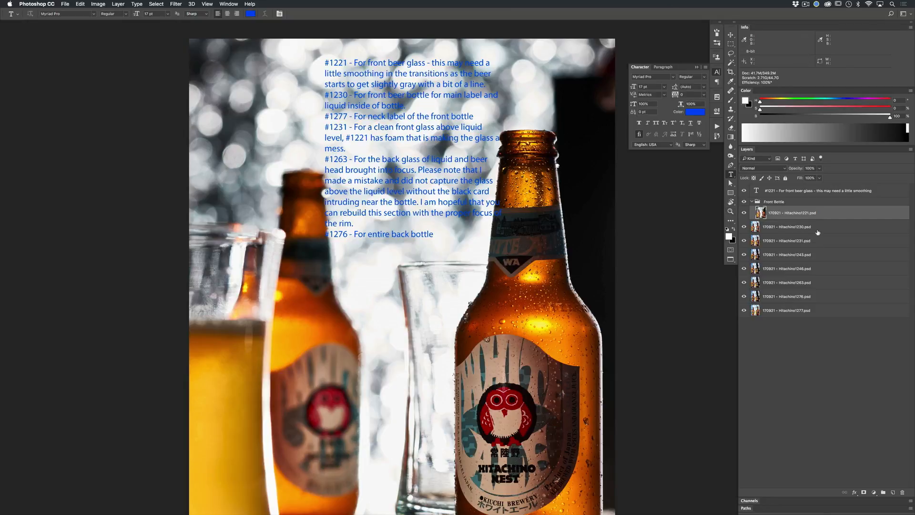
pyautogui.click(818, 233)
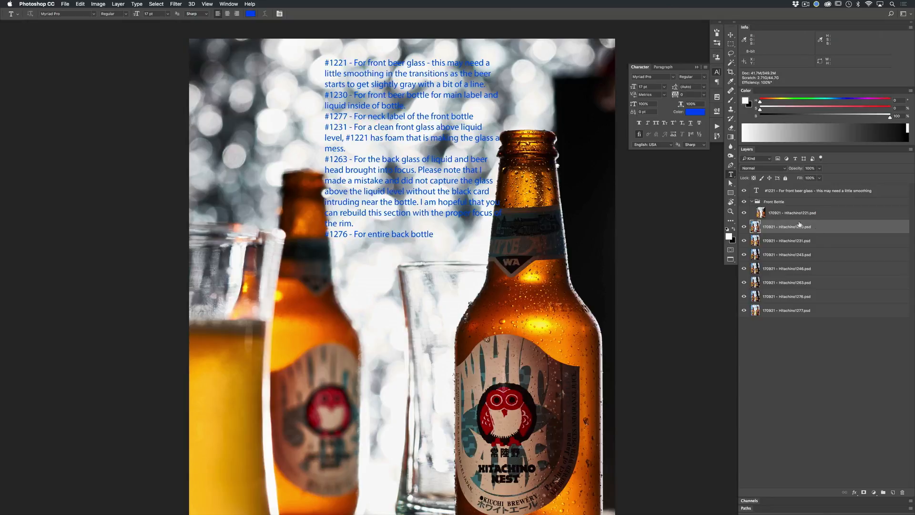
pyautogui.moveTo(544, 252); pyautogui.dragTo(562, 212)
# Rename the group holding the Hitachino1221 layer as Front Glass and collapse it
pyautogui.doubleClick(777, 202)
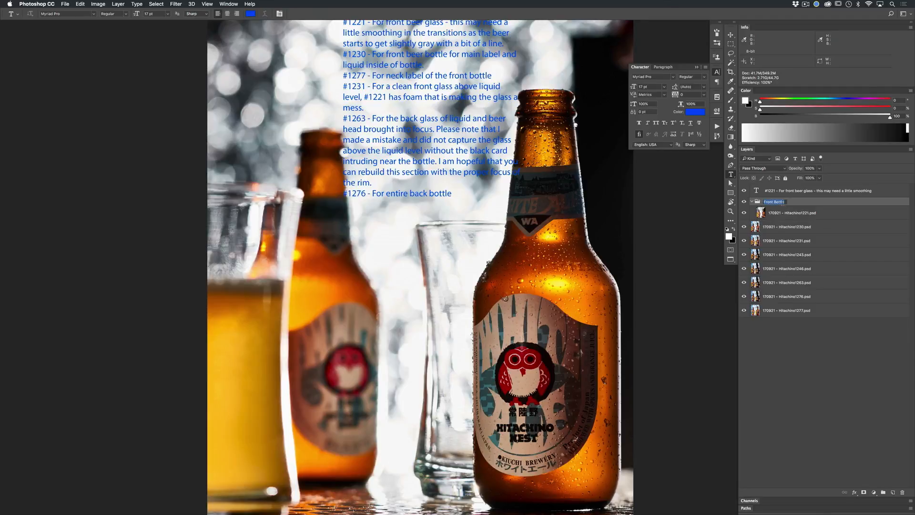
pyautogui.click(783, 202)
pyautogui.doubleClick(783, 201)
pyautogui.write('G')
pyautogui.press('Return')
pyautogui.click(752, 202)
# Put the Hitachino1230 layer in its own group named Front Bottle and collapse the group
pyautogui.click(809, 215)
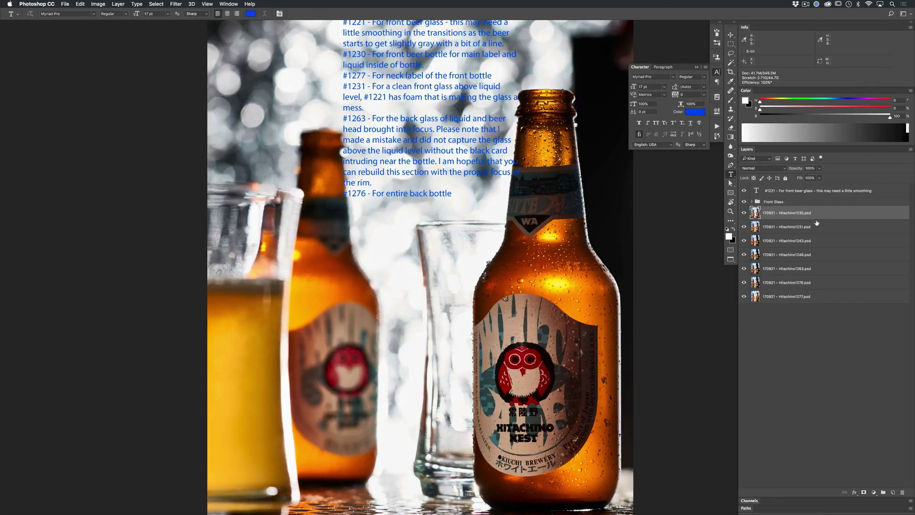
pyautogui.press('super+g')
pyautogui.write('Front Bottle')
pyautogui.press('Return')
pyautogui.scroll(3, 528, 223)
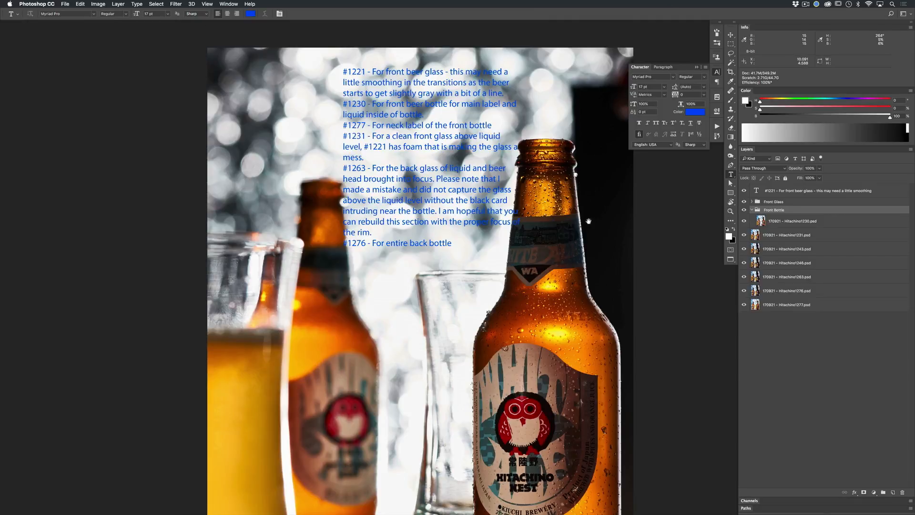
pyautogui.scroll(-2, 588, 217)
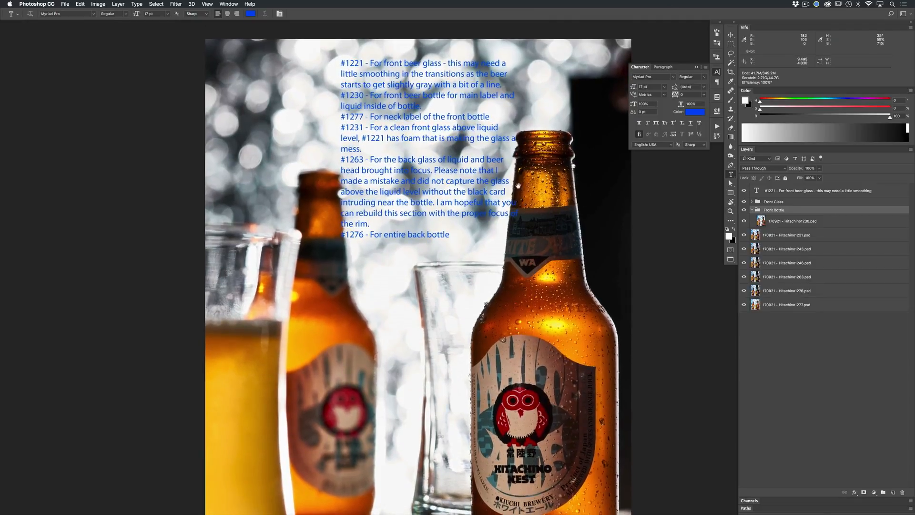
pyautogui.scroll(-5, 520, 200)
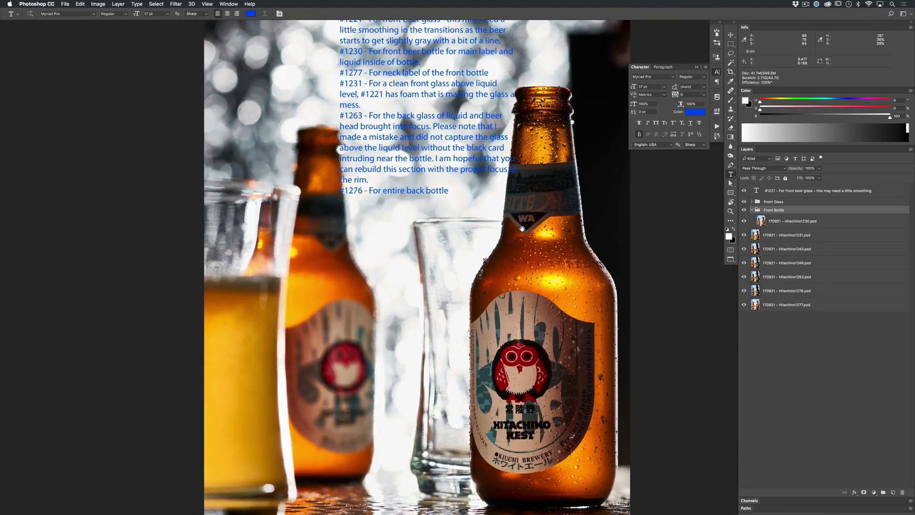
pyautogui.click(752, 210)
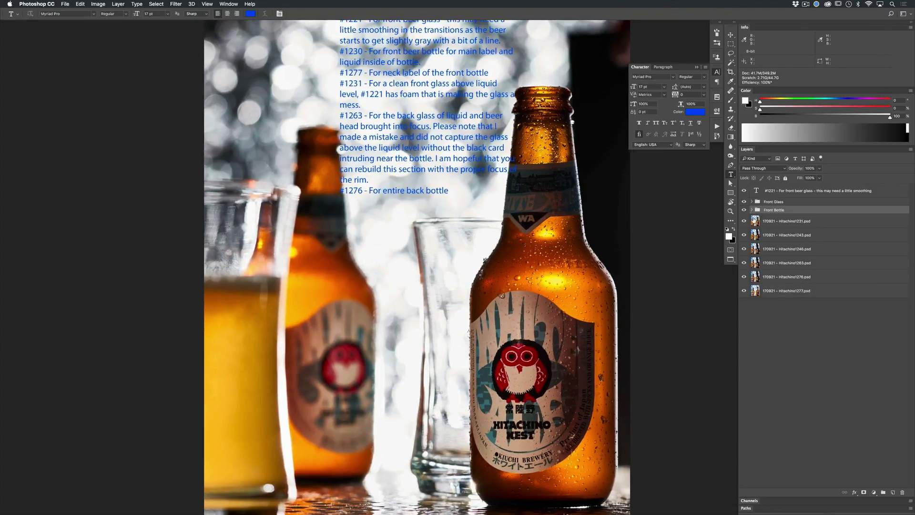
# Compare the image with the notes and both groups hidden and shown, and check which layer each group holds
pyautogui.moveTo(744, 210); pyautogui.dragTo(745, 202)
pyautogui.click(745, 191)
pyautogui.click(744, 210)
pyautogui.moveTo(744, 202); pyautogui.dragTo(745, 191)
pyautogui.press('super+z')
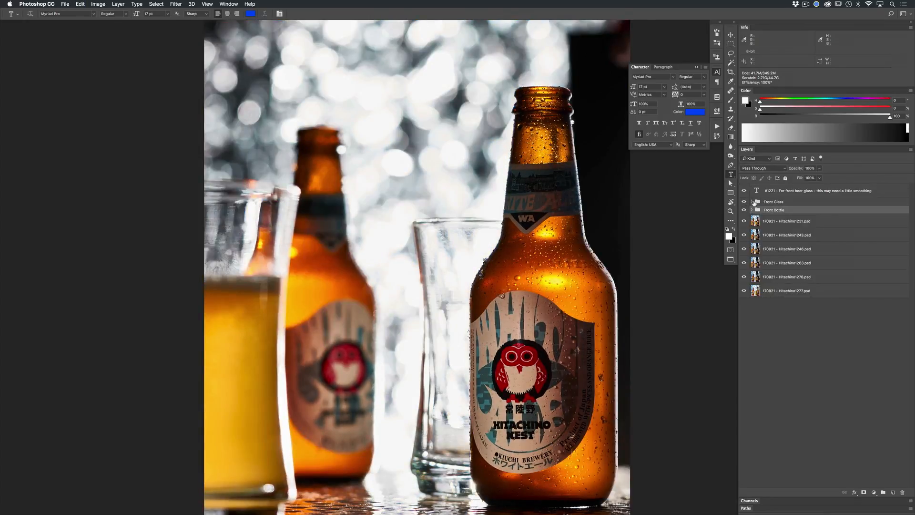
pyautogui.click(744, 190)
pyautogui.click(752, 202)
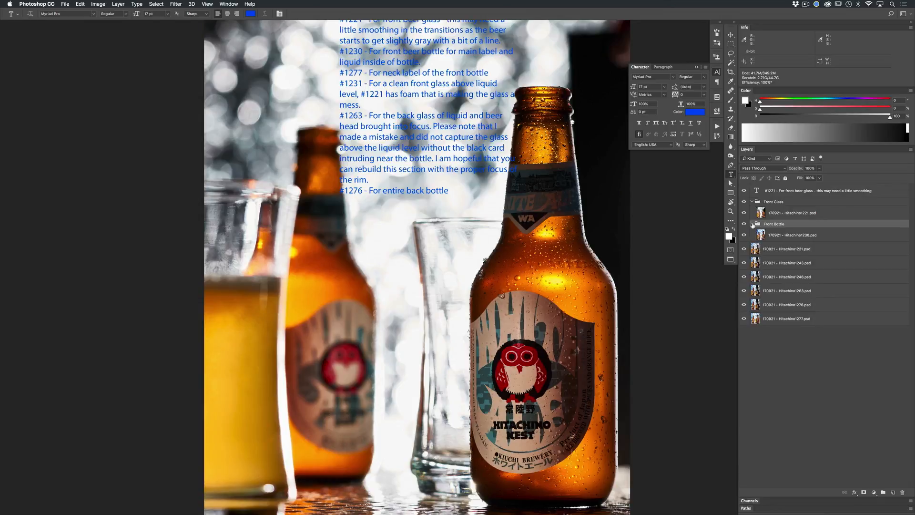
pyautogui.click(751, 202)
# Hide the Front Glass and Front Bottle groups and select the Hitachino1231 layer
pyautogui.moveTo(744, 210); pyautogui.dragTo(744, 201)
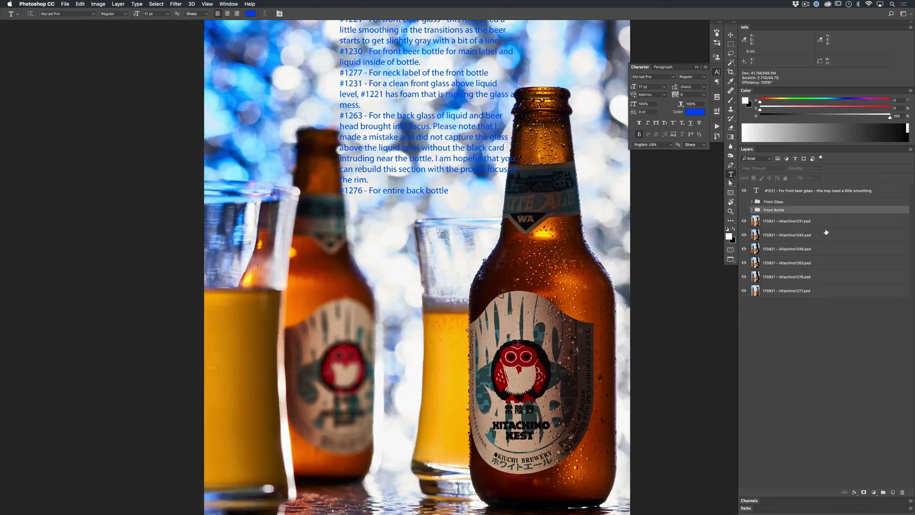
pyautogui.click(827, 224)
pyautogui.moveTo(495, 188); pyautogui.dragTo(516, 254)
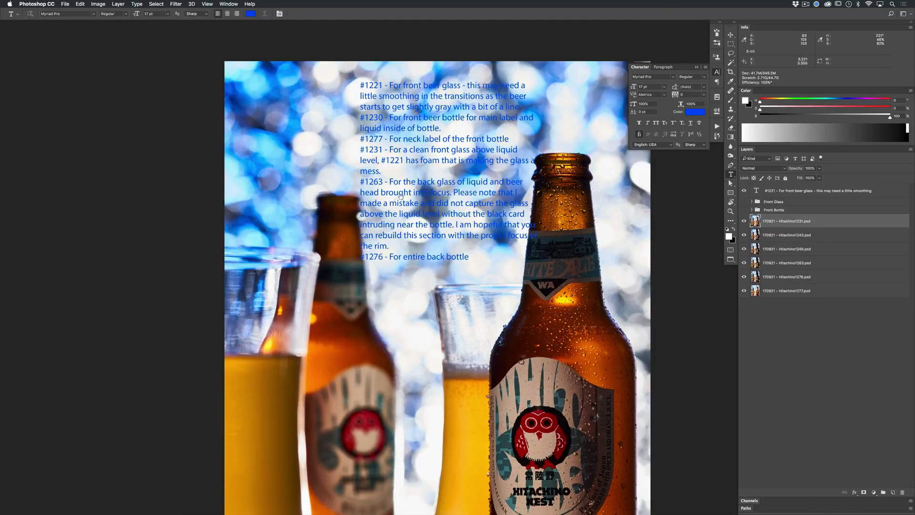
pyautogui.moveTo(410, 222); pyautogui.dragTo(427, 195)
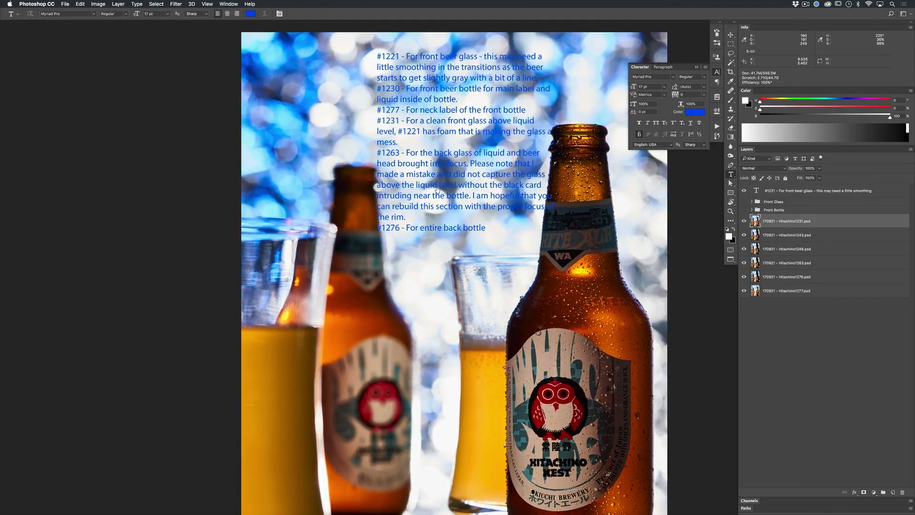
# Compare the front glass above the liquid in the Front Glass group and the Hitachino1231 layer, leaving the group hidden
pyautogui.click(746, 202)
pyautogui.moveTo(256, 330); pyautogui.dragTo(332, 289)
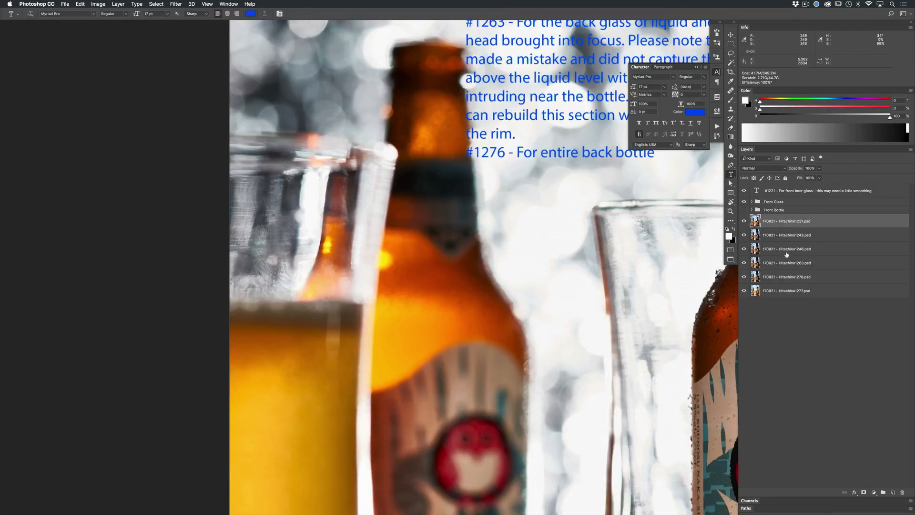
pyautogui.click(744, 202)
pyautogui.moveTo(596, 270); pyautogui.dragTo(559, 310)
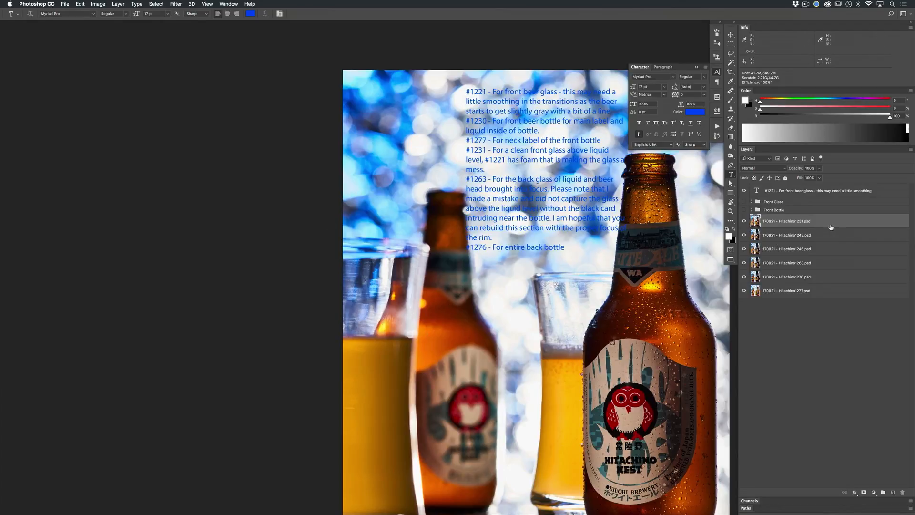
# Move the Hitachino1231 layer into the Front Glass group above Hitachino1221 and compare the image with it hidden and shown
pyautogui.moveTo(794, 221); pyautogui.dragTo(790, 207)
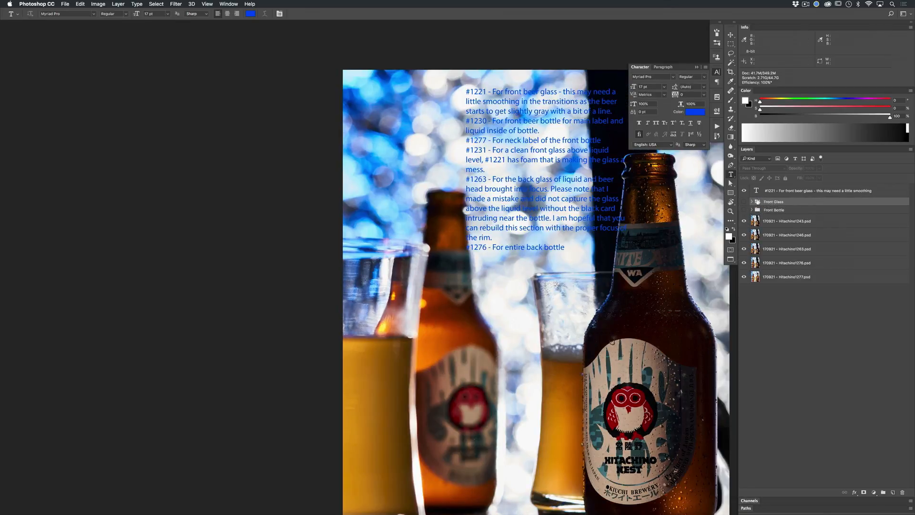
pyautogui.click(752, 202)
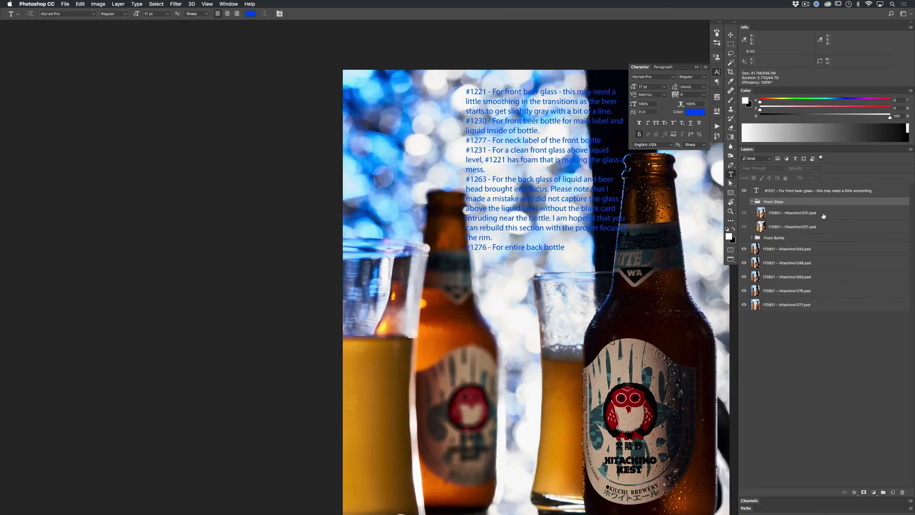
pyautogui.click(824, 216)
pyautogui.click(744, 214)
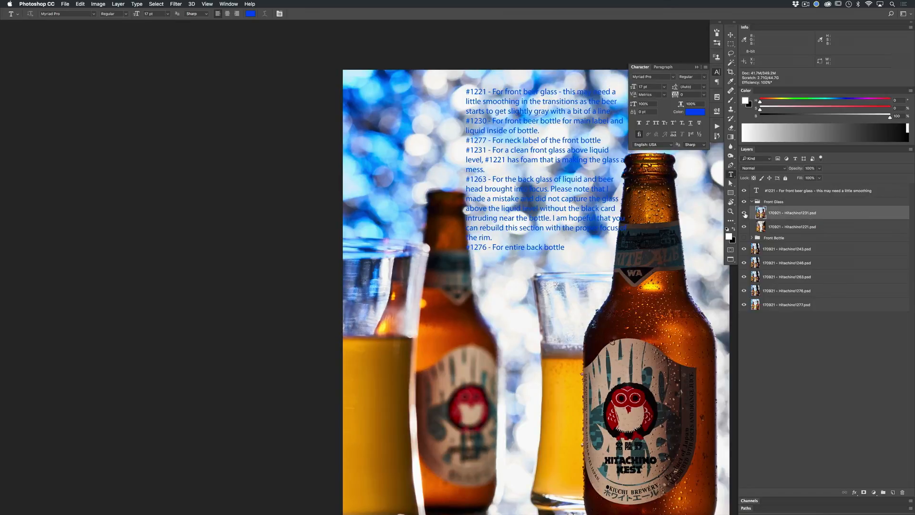
pyautogui.click(745, 214)
pyautogui.click(745, 214)
# Mask the Hitachino1231 layer to a rectangle around the front glass above the liquid, and collapse and hide the Front Glass group
pyautogui.press('m')
pyautogui.moveTo(436, 232); pyautogui.dragTo(317, 341)
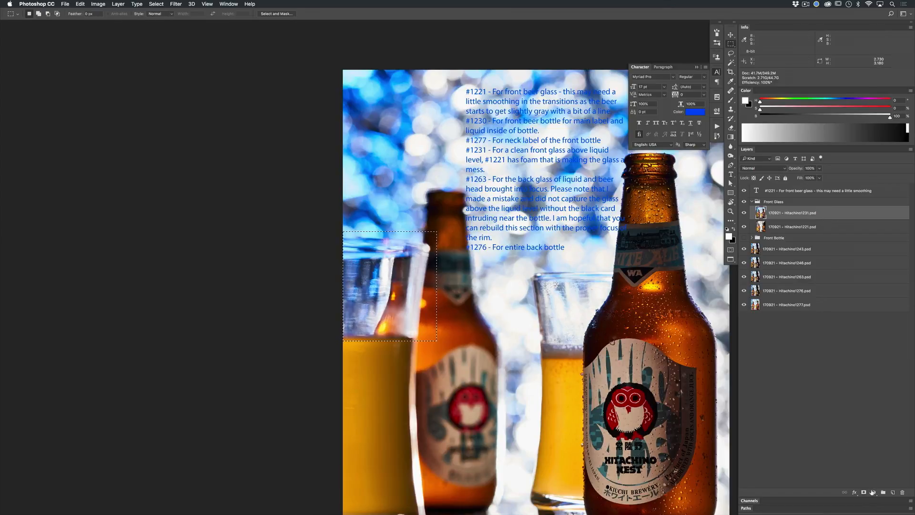
pyautogui.click(864, 493)
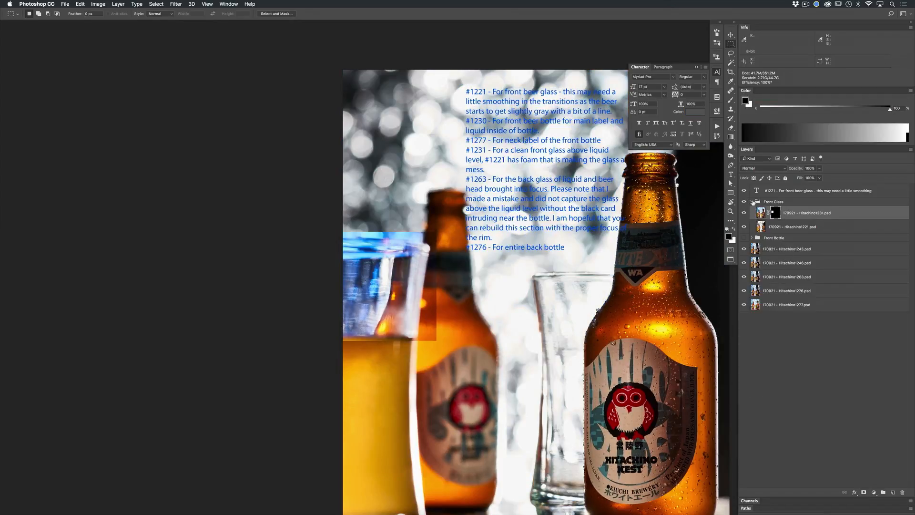
pyautogui.click(752, 202)
pyautogui.click(744, 202)
# Select the Hitachino1243 layer and compare the image with it hidden and shown against the retouching notes
pyautogui.click(834, 223)
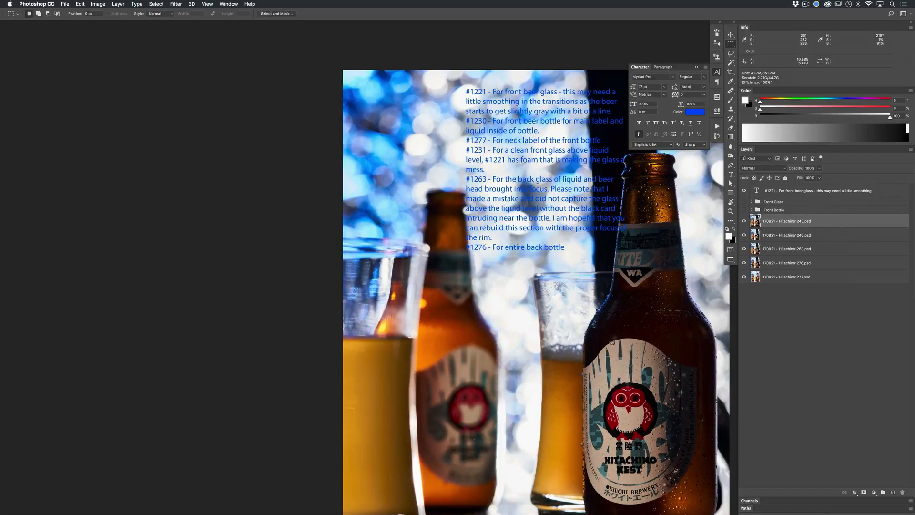
pyautogui.moveTo(584, 238); pyautogui.dragTo(564, 239)
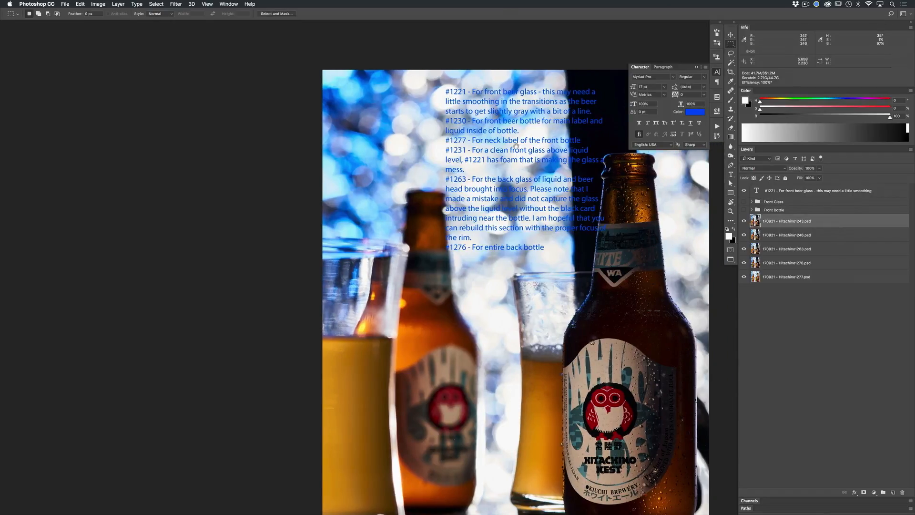
pyautogui.moveTo(519, 151); pyautogui.dragTo(479, 147)
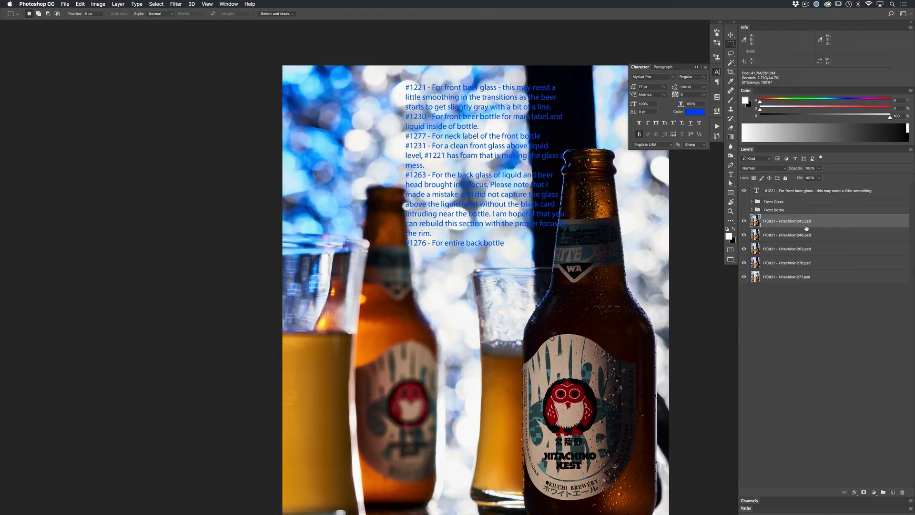
pyautogui.click(745, 222)
pyautogui.click(744, 221)
pyautogui.click(745, 221)
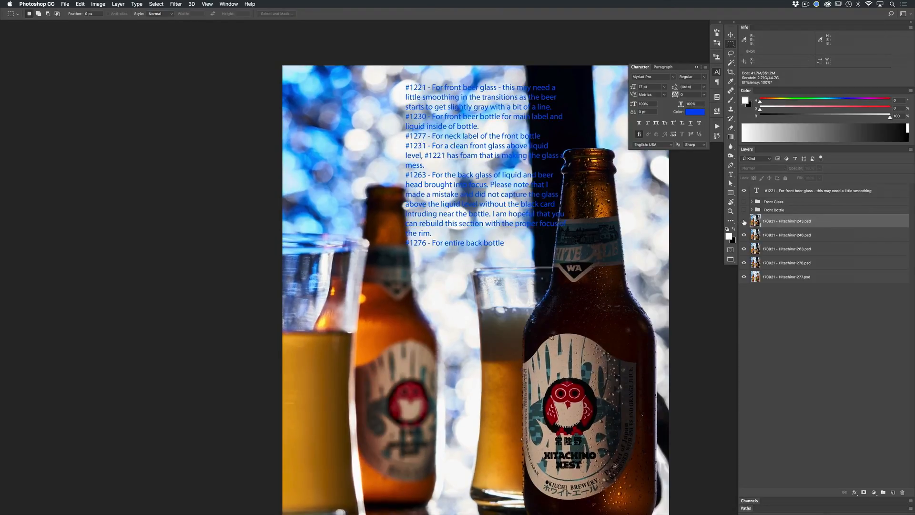
pyautogui.click(745, 222)
pyautogui.click(745, 221)
pyautogui.click(744, 221)
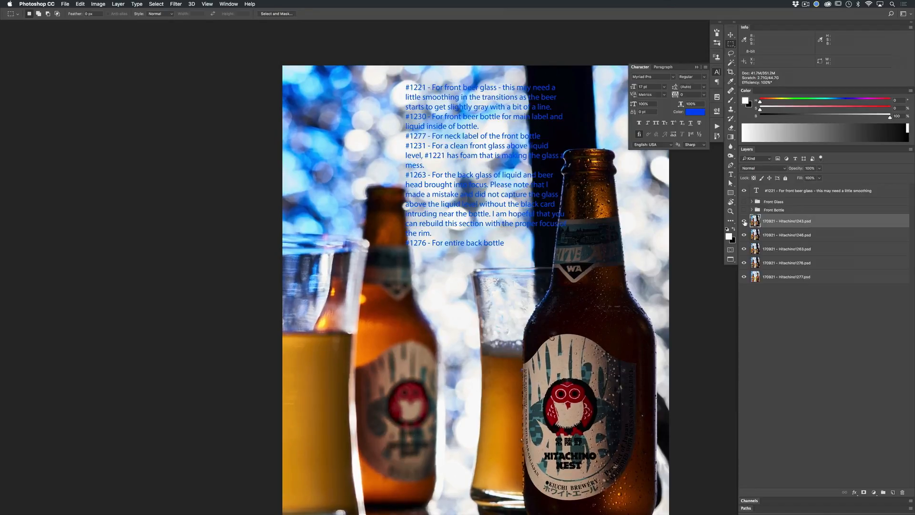
pyautogui.click(745, 222)
pyautogui.click(744, 221)
pyautogui.click(744, 221)
pyautogui.click(744, 221)
pyautogui.click(745, 221)
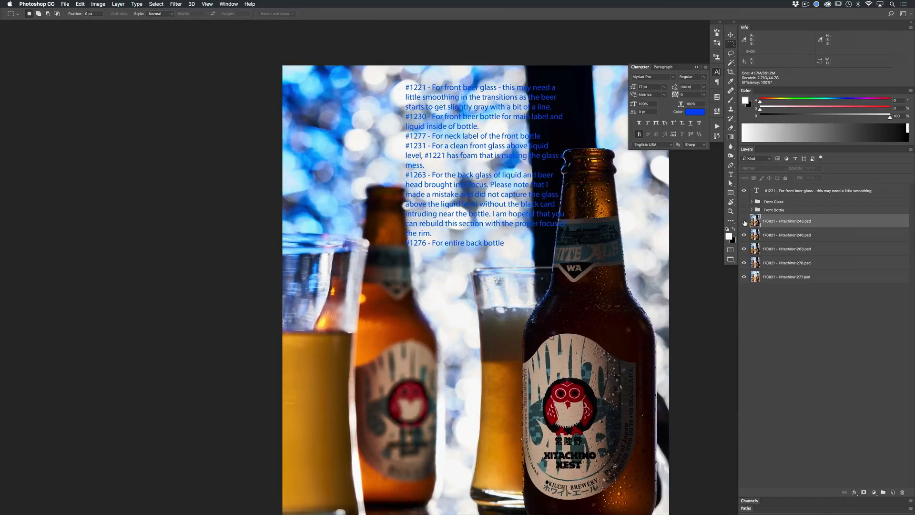
pyautogui.click(745, 221)
pyautogui.click(745, 221)
pyautogui.click(744, 221)
# Move the Hitachino1243 layer to the end of the layer stack and compare the image with Hitachino1246 hidden and shown
pyautogui.moveTo(814, 234); pyautogui.dragTo(810, 286)
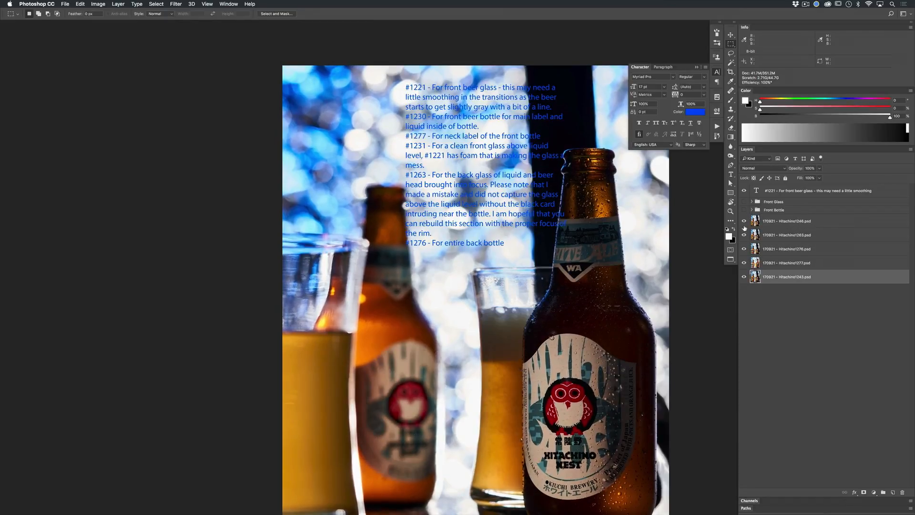
pyautogui.click(745, 222)
pyautogui.click(746, 222)
pyautogui.click(745, 222)
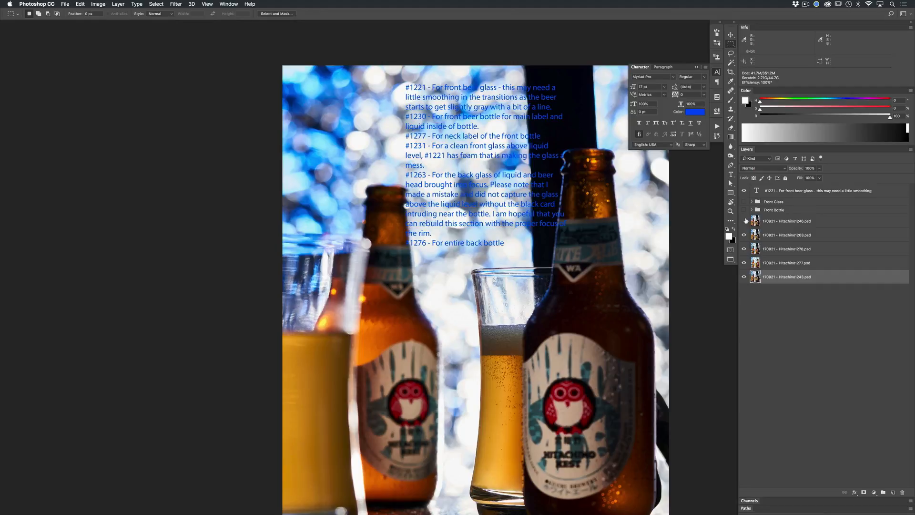
pyautogui.click(744, 221)
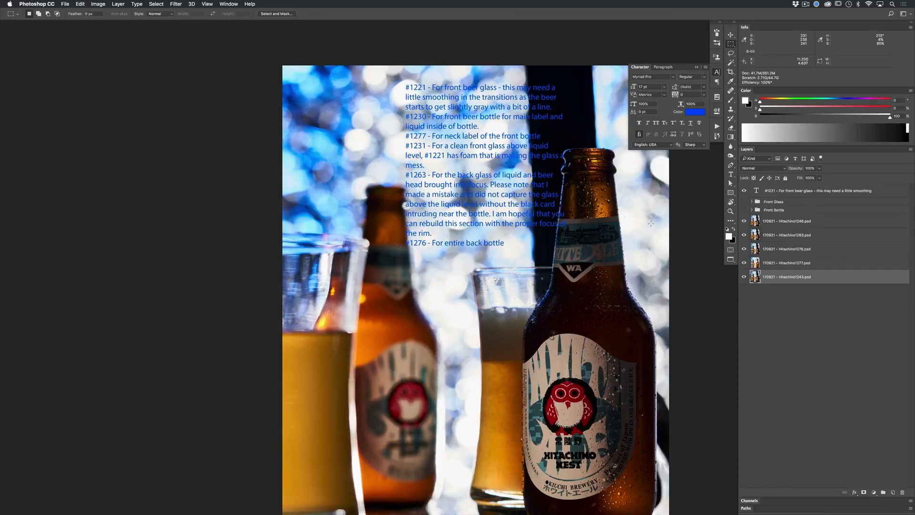
# Compare the back glass and bottles at closer range with the Hitachino1246 layer hidden and shown
pyautogui.moveTo(498, 161); pyautogui.dragTo(486, 195)
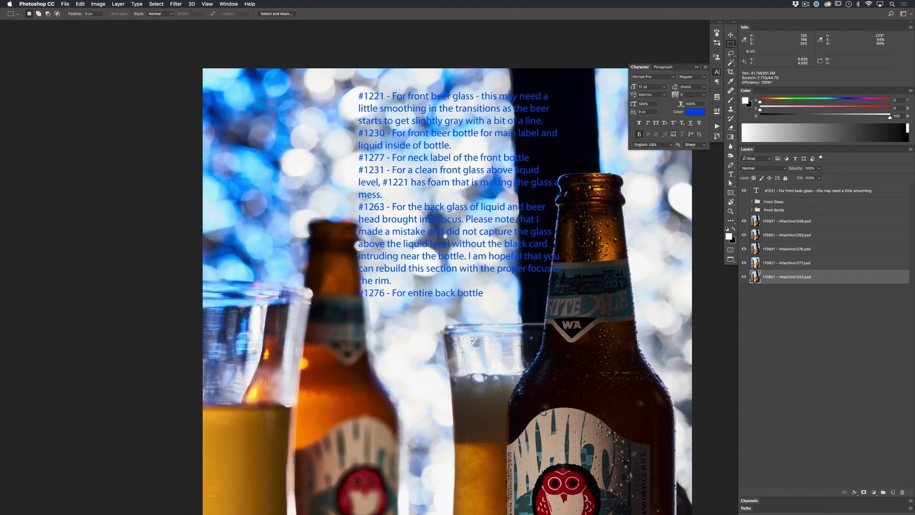
pyautogui.click(744, 221)
pyautogui.click(744, 221)
pyautogui.click(744, 221)
pyautogui.click(745, 222)
pyautogui.click(744, 222)
pyautogui.click(744, 222)
pyautogui.click(744, 222)
pyautogui.click(744, 222)
pyautogui.click(744, 222)
pyautogui.click(744, 221)
pyautogui.moveTo(639, 296); pyautogui.dragTo(559, 229)
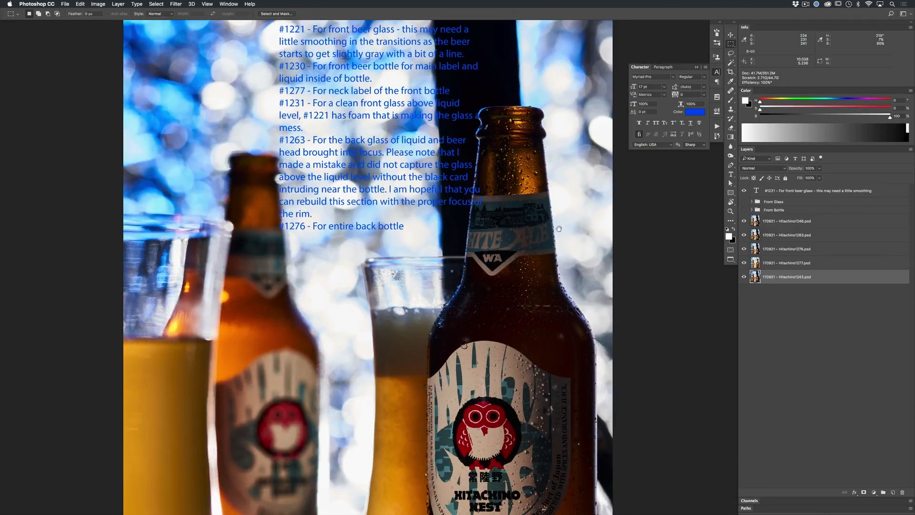
pyautogui.click(744, 221)
pyautogui.click(745, 221)
pyautogui.click(744, 222)
pyautogui.click(745, 222)
# Check the Hitachino entries in the TextEdit retouching notes, and send the Hitachino1246 layer to the end of the layer stack
pyautogui.moveTo(555, 203); pyautogui.dragTo(557, 251)
pyautogui.press('v')
pyautogui.moveTo(445, 231); pyautogui.dragTo(424, 237)
pyautogui.press('super+Tab')
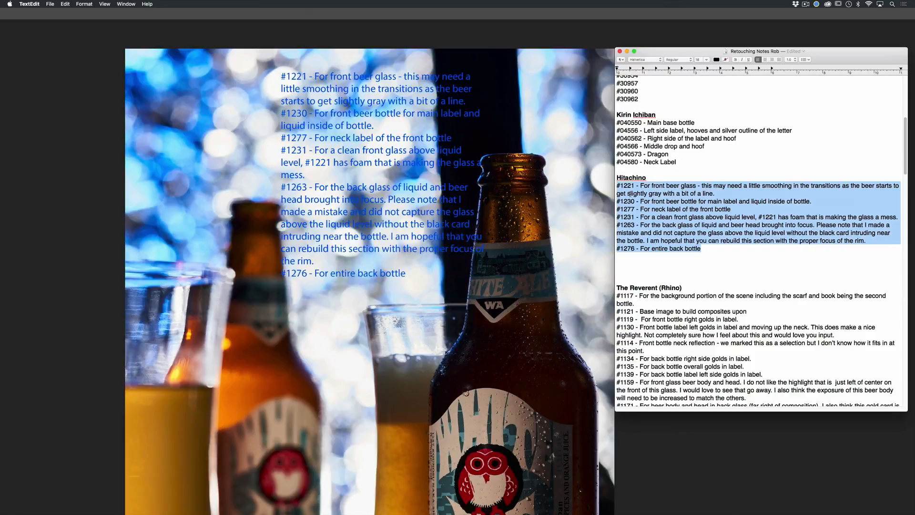
pyautogui.press('super+Tab')
pyautogui.moveTo(812, 224); pyautogui.dragTo(818, 322)
pyautogui.click(748, 222)
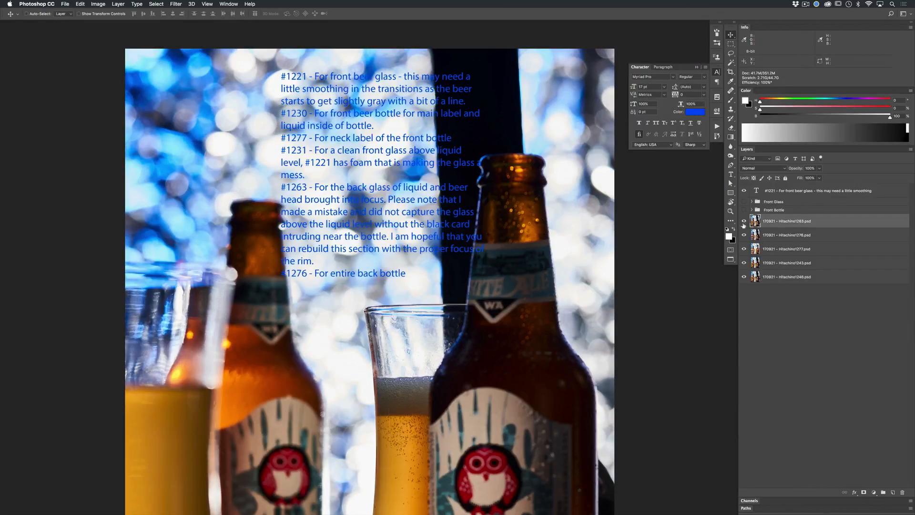
# Put the Hitachino1263 layer in its own group named Back Glass, and collapse and hide the group
pyautogui.moveTo(347, 181); pyautogui.dragTo(342, 181)
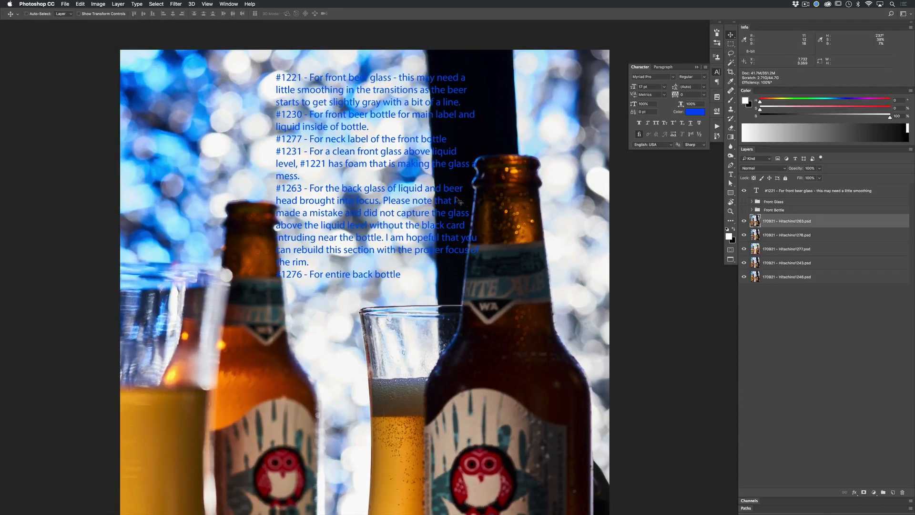
pyautogui.click(797, 192)
pyautogui.moveTo(484, 294); pyautogui.dragTo(467, 262)
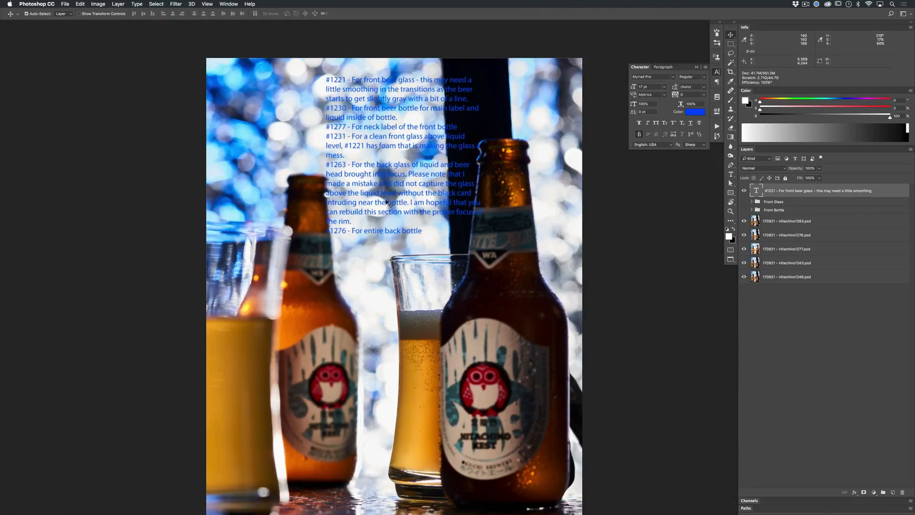
pyautogui.moveTo(446, 252); pyautogui.dragTo(459, 245)
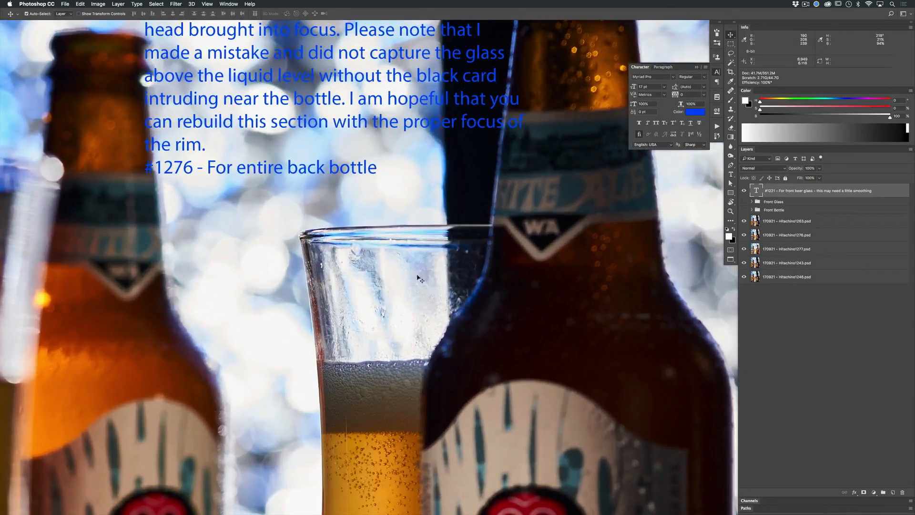
pyautogui.press('super+0')
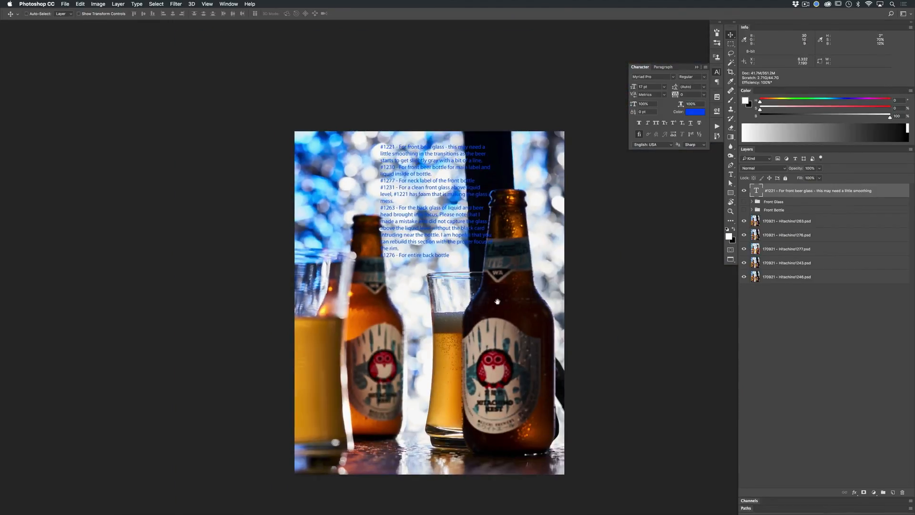
pyautogui.click(824, 223)
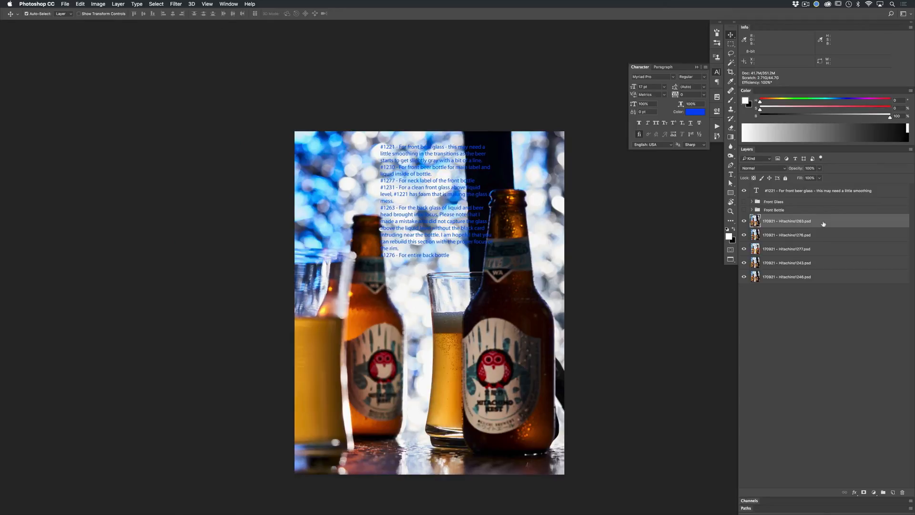
pyautogui.press('super+g')
pyautogui.write('B')
pyautogui.press('Return')
pyautogui.click(752, 218)
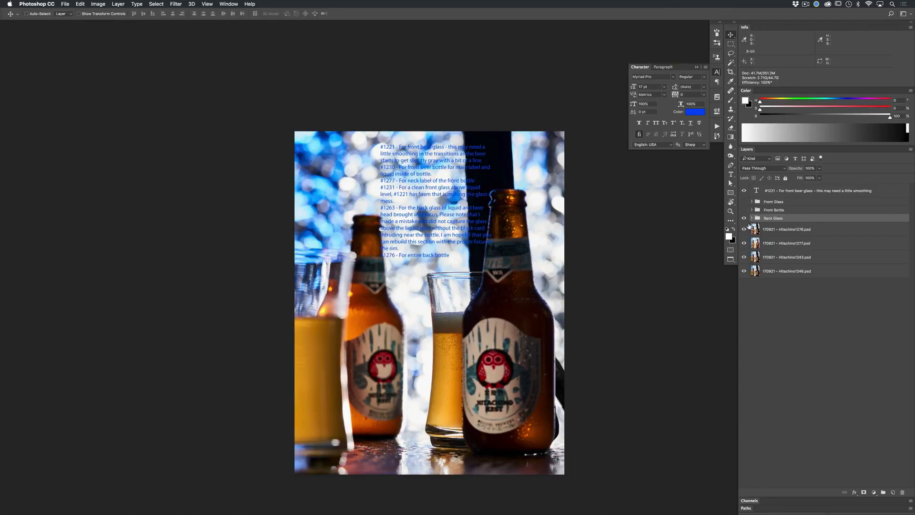
pyautogui.click(744, 217)
# Put the Hitachino1276 layer in its own group named Back Bottle, and collapse and hide the group
pyautogui.click(757, 230)
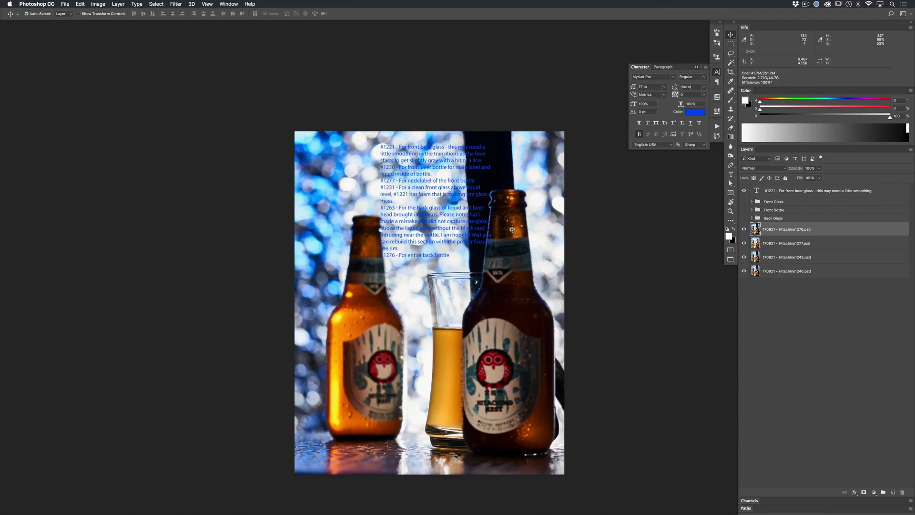
pyautogui.click(470, 229)
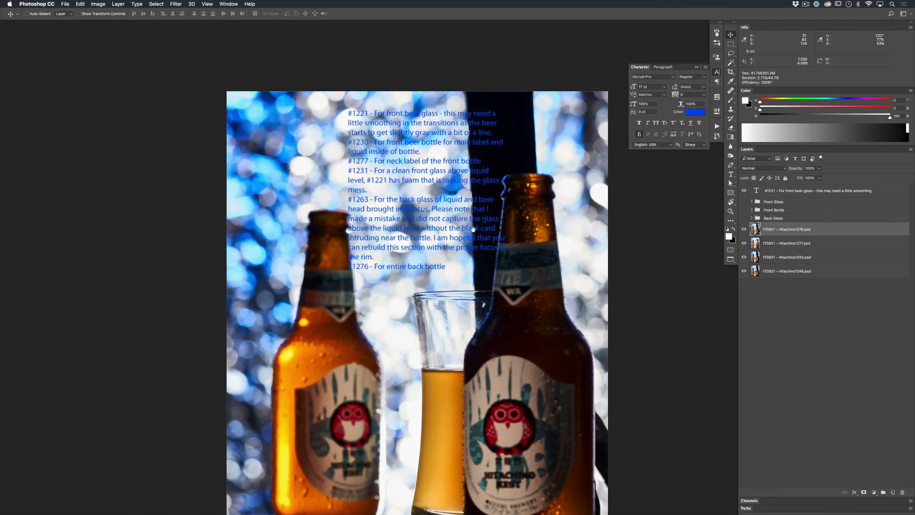
pyautogui.scroll(-2, 440, 230)
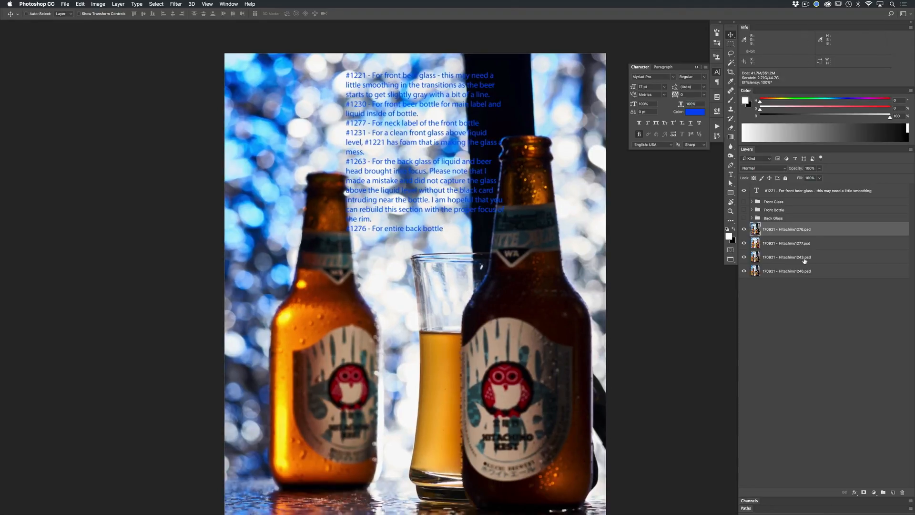
pyautogui.press('super+g')
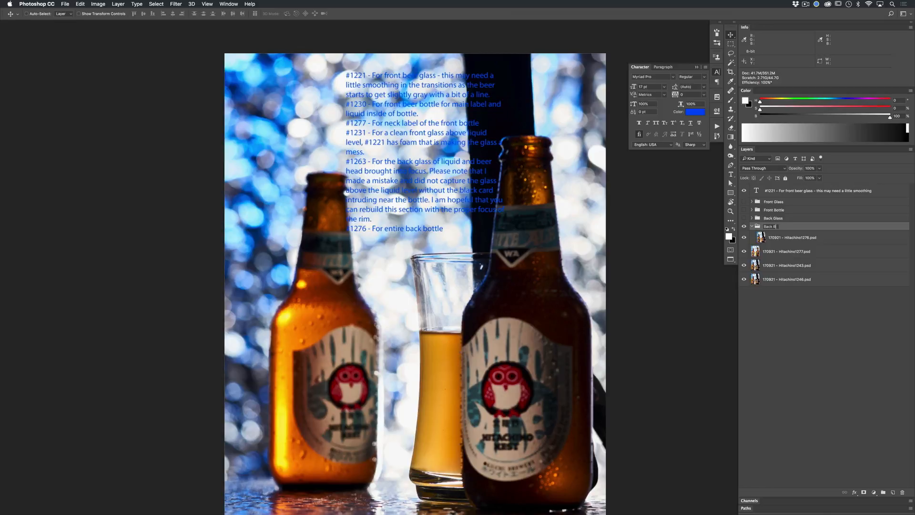
pyautogui.press('Return')
pyautogui.click(751, 227)
pyautogui.click(744, 226)
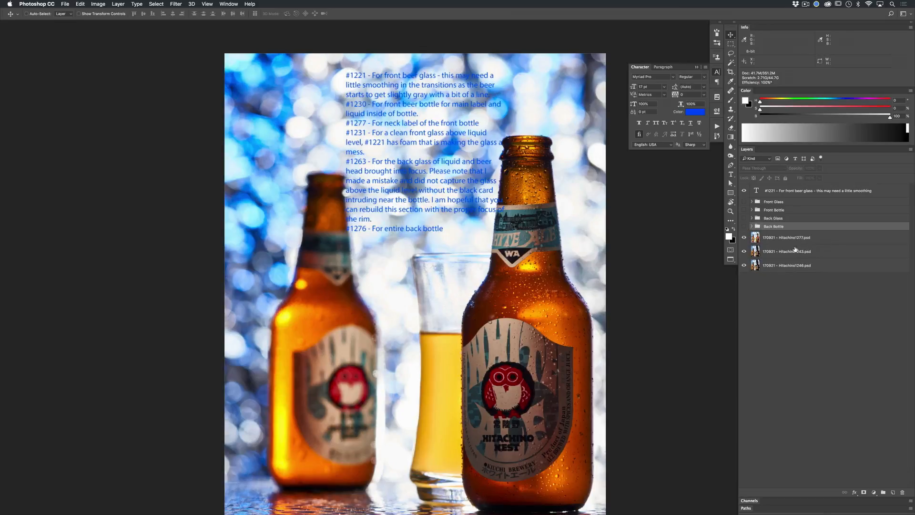
# Move the Hitachino1277 layer into the Front Bottle group above Hitachino1230, expand the group and select the moved layer
pyautogui.click(819, 240)
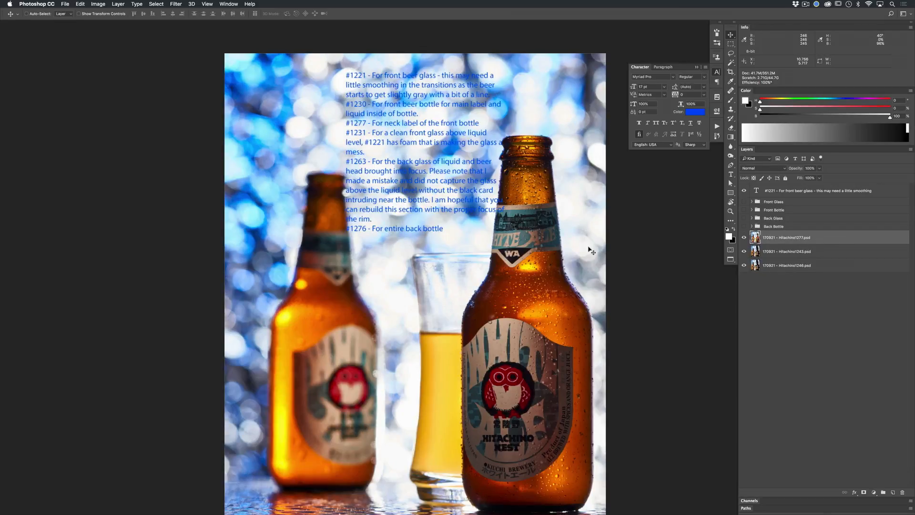
pyautogui.scroll(2, 591, 250)
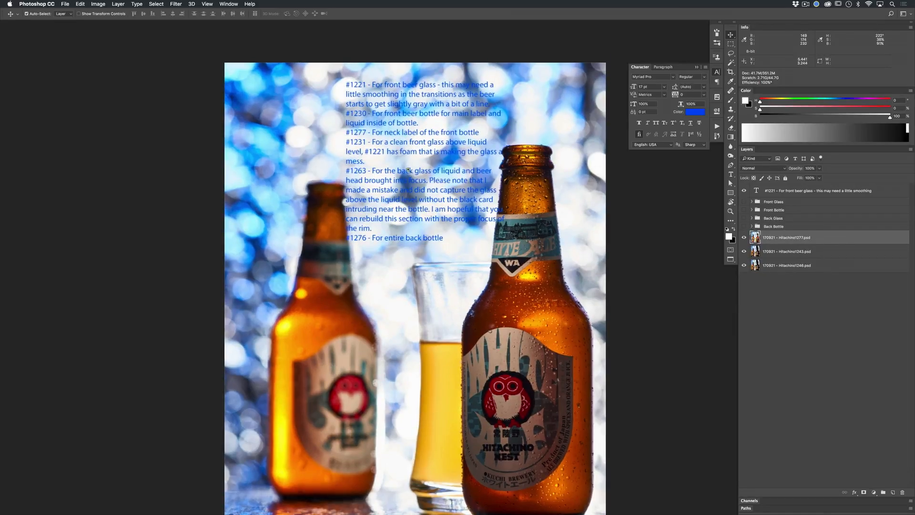
pyautogui.scroll(3, 402, 133)
pyautogui.scroll(2, 396, 158)
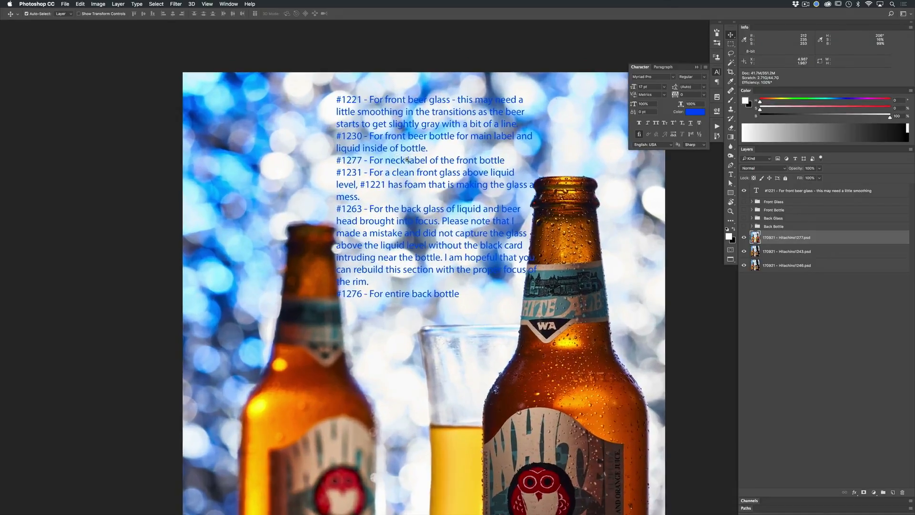
pyautogui.scroll(1, 472, 172)
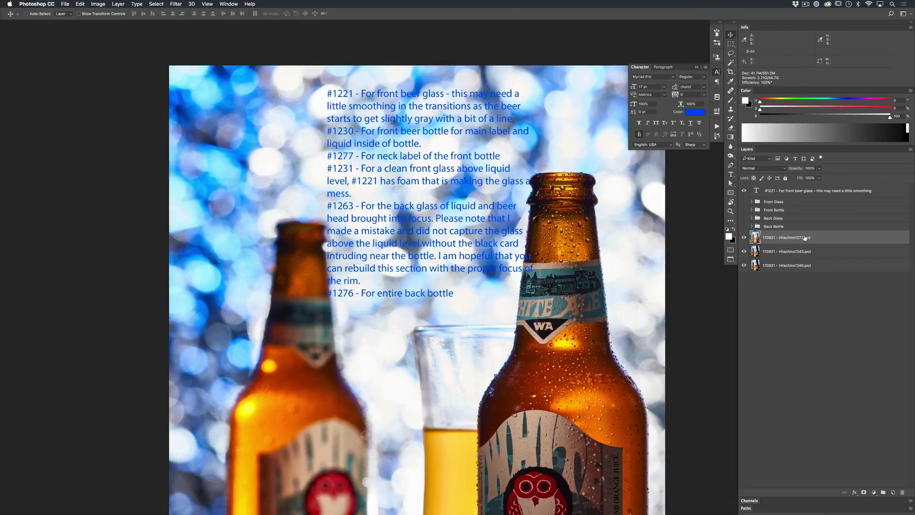
pyautogui.moveTo(788, 238); pyautogui.dragTo(786, 218)
pyautogui.click(752, 210)
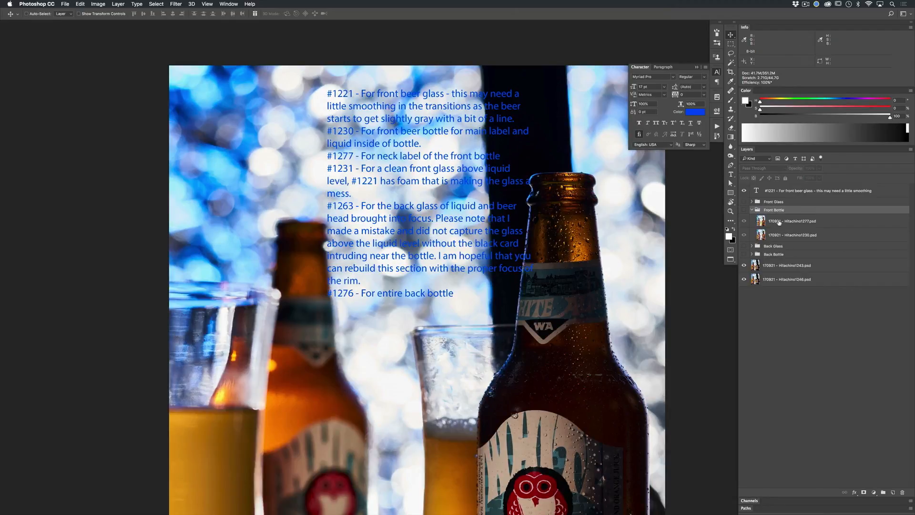
pyautogui.click(785, 222)
pyautogui.hscroll(3, 522, 260)
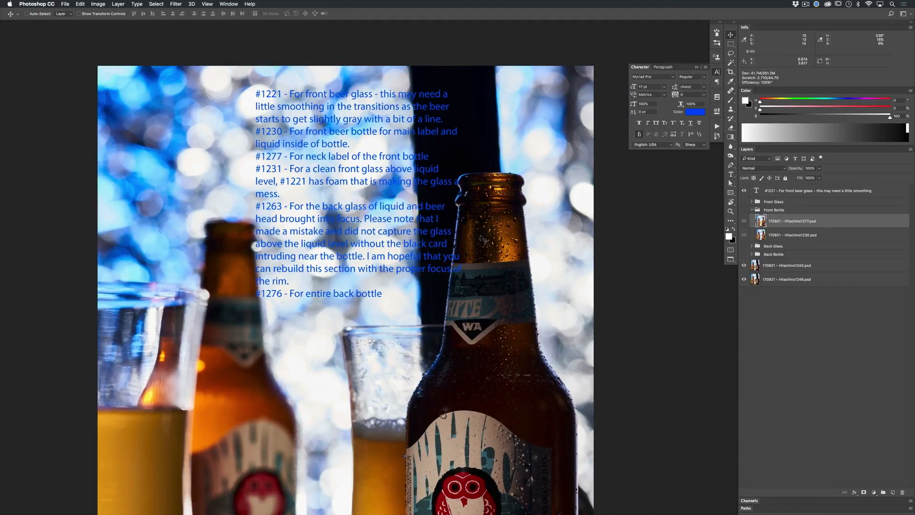
# Mask the Hitachino1277 layer to a rectangular area around the front bottle's neck label, with the Front Bottle group visible
pyautogui.press('m')
pyautogui.moveTo(546, 255); pyautogui.dragTo(438, 351)
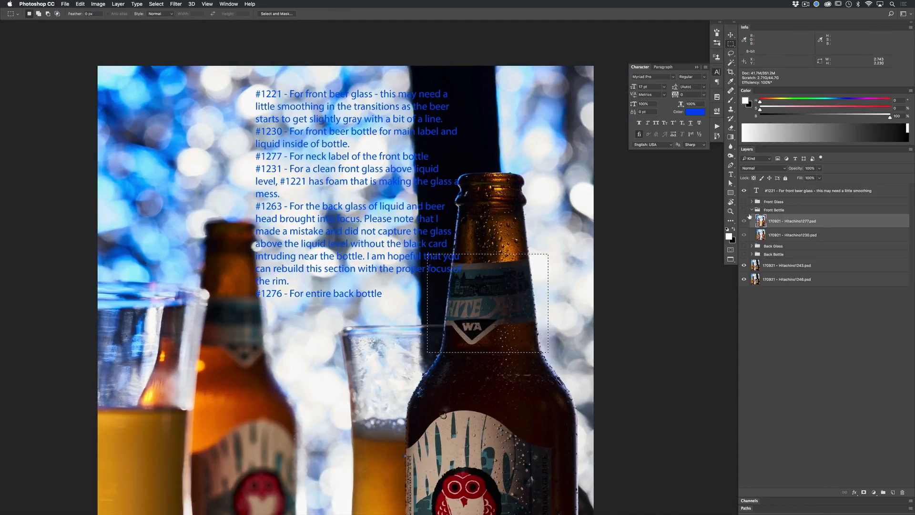
pyautogui.click(745, 210)
pyautogui.click(864, 492)
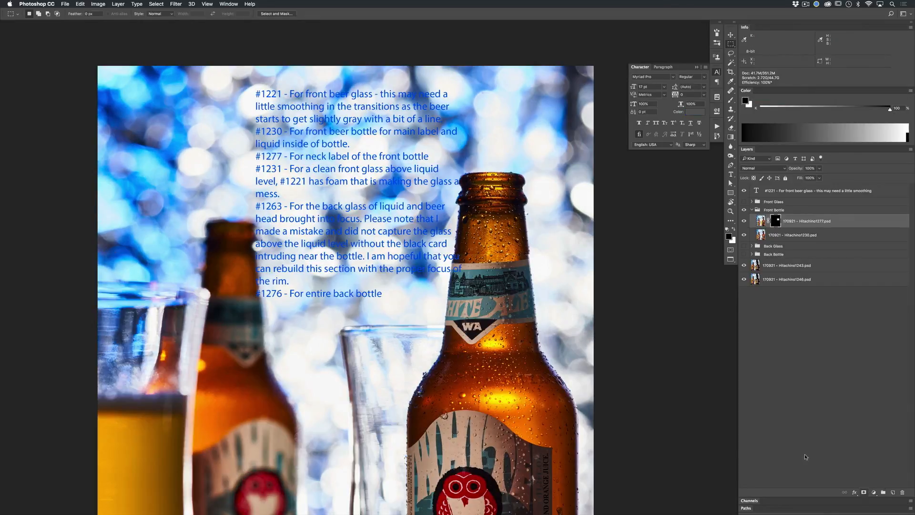
# Disable the Hitachino1277 layer mask, and move Hitachino1230 out of the Front Bottle group to directly above the Front Glass group
pyautogui.keyDown('shift'); pyautogui.click(774, 221); pyautogui.keyUp('shift')
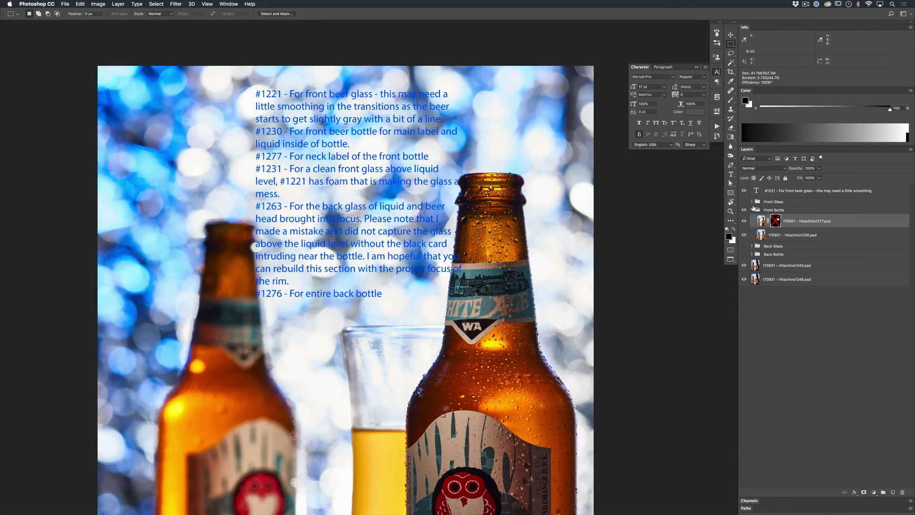
pyautogui.click(753, 210)
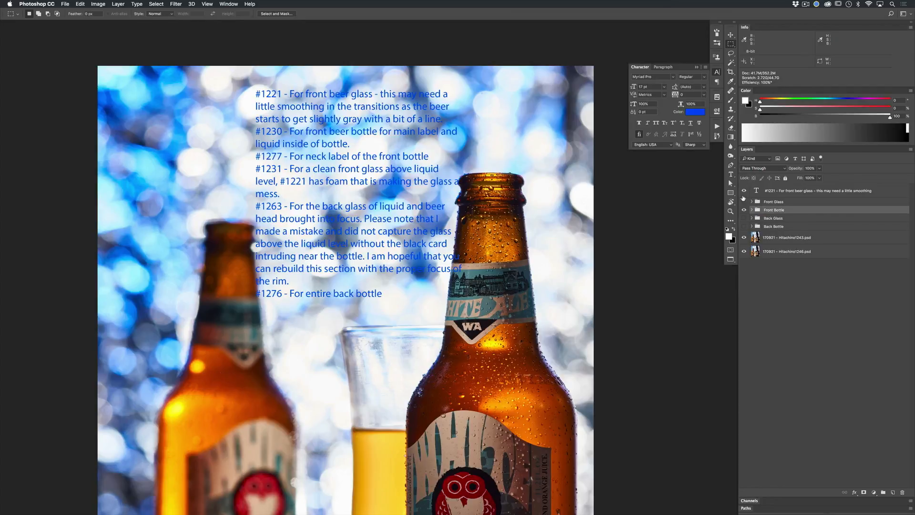
pyautogui.click(752, 211)
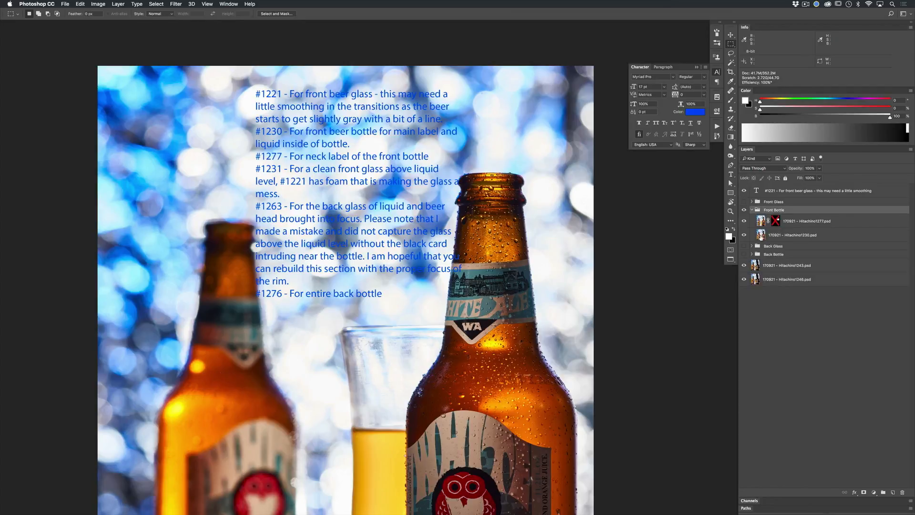
pyautogui.click(761, 236)
pyautogui.moveTo(761, 236); pyautogui.dragTo(817, 196)
# Disable the Hitachino1231 mask in the visible Front Glass group, and set the Hitachino1230 layer's blend mode to Difference
pyautogui.click(752, 216)
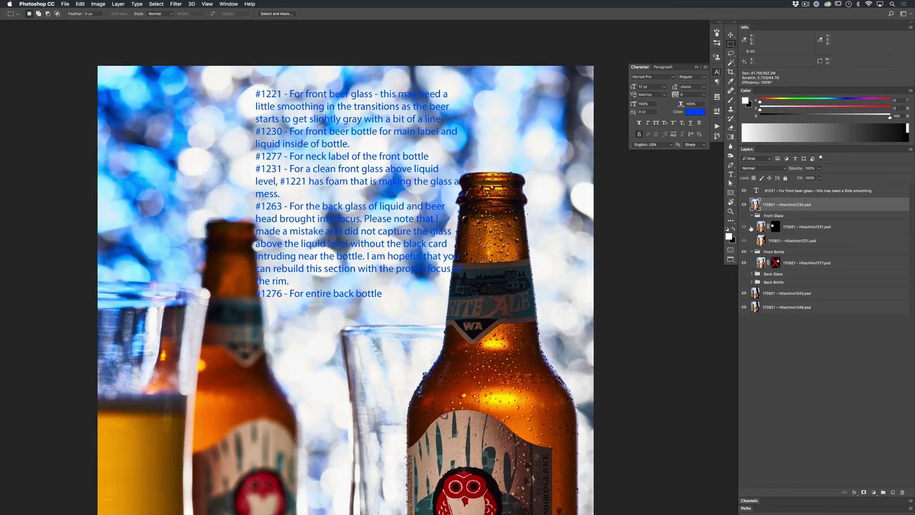
pyautogui.keyDown('shift'); pyautogui.click(773, 228); pyautogui.keyUp('shift')
pyautogui.click(762, 168)
pyautogui.click(765, 293)
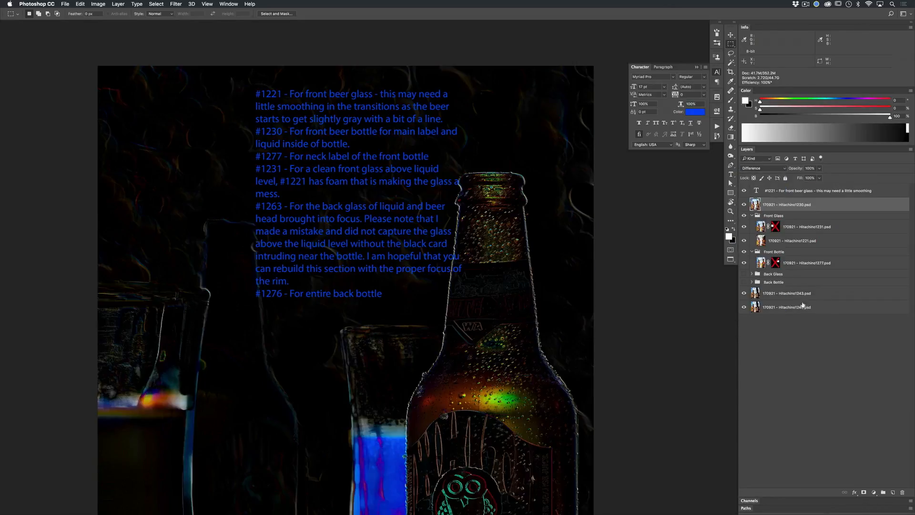
# Examine the edges of the bottles and glasses in the difference view for misalignment against Hitachino1230
pyautogui.click(847, 229)
pyautogui.moveTo(568, 311); pyautogui.dragTo(587, 313)
pyautogui.press('v')
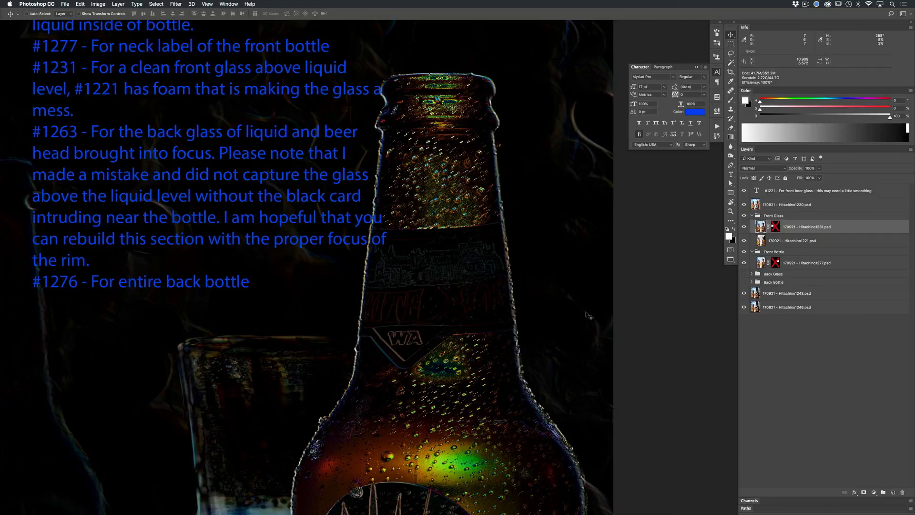
pyautogui.moveTo(377, 332); pyautogui.dragTo(584, 271)
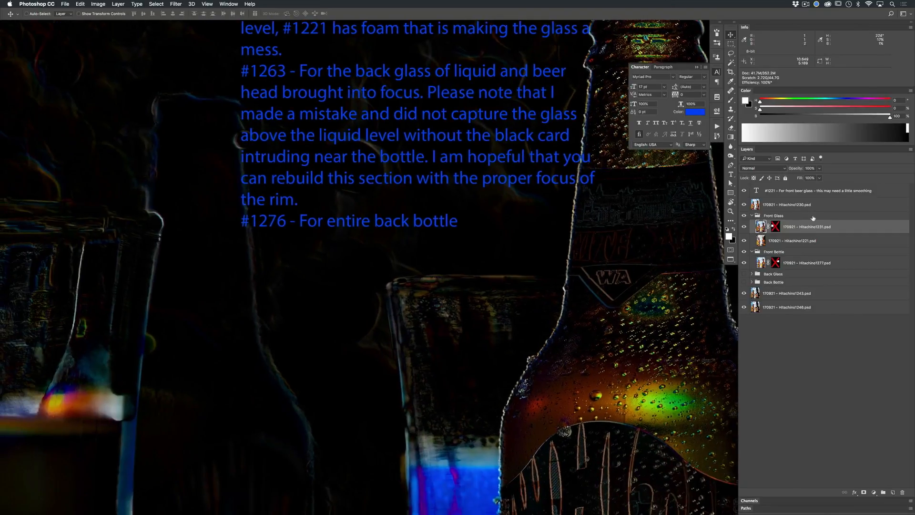
pyautogui.moveTo(442, 305); pyautogui.dragTo(641, 241)
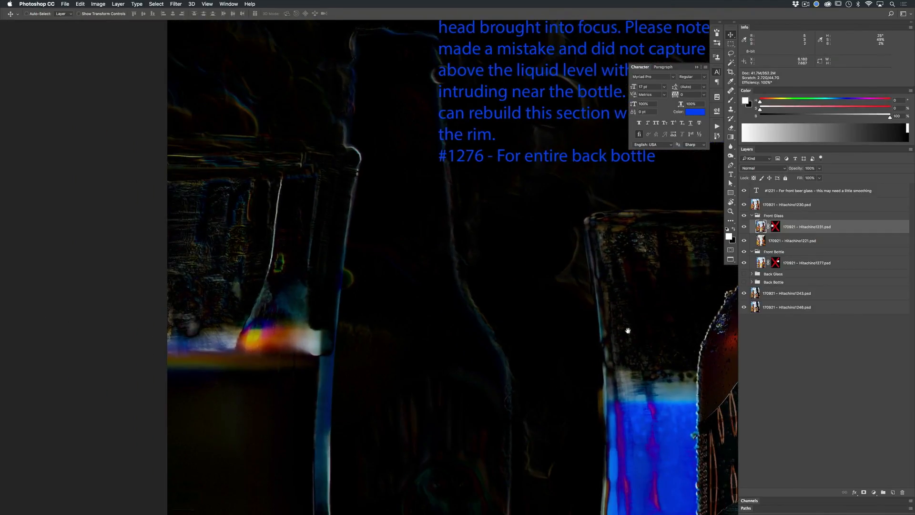
pyautogui.moveTo(627, 331); pyautogui.dragTo(604, 330)
pyautogui.moveTo(558, 311); pyautogui.dragTo(482, 253)
pyautogui.moveTo(485, 299); pyautogui.dragTo(466, 295)
pyautogui.moveTo(471, 293); pyautogui.dragTo(460, 238)
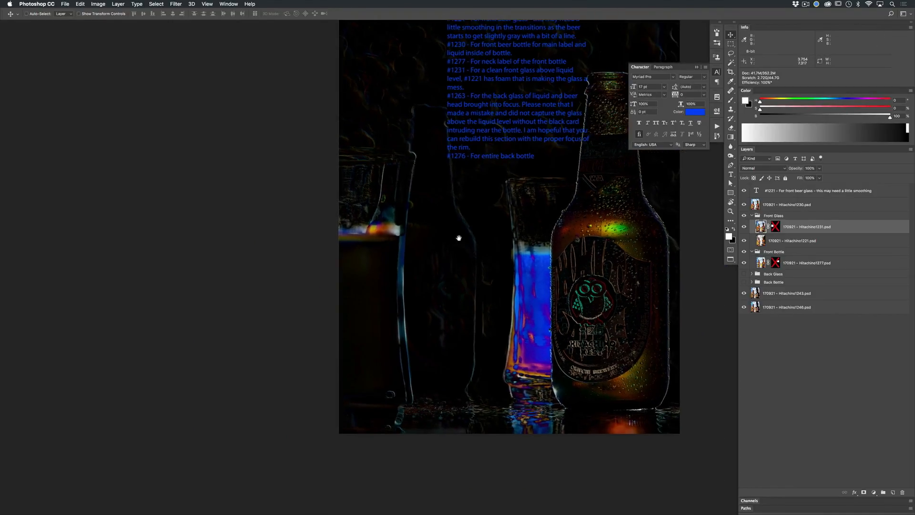
# Mask the Front Glass group to a rectangular area around the front beer glass
pyautogui.press('m')
pyautogui.moveTo(450, 119); pyautogui.dragTo(314, 439)
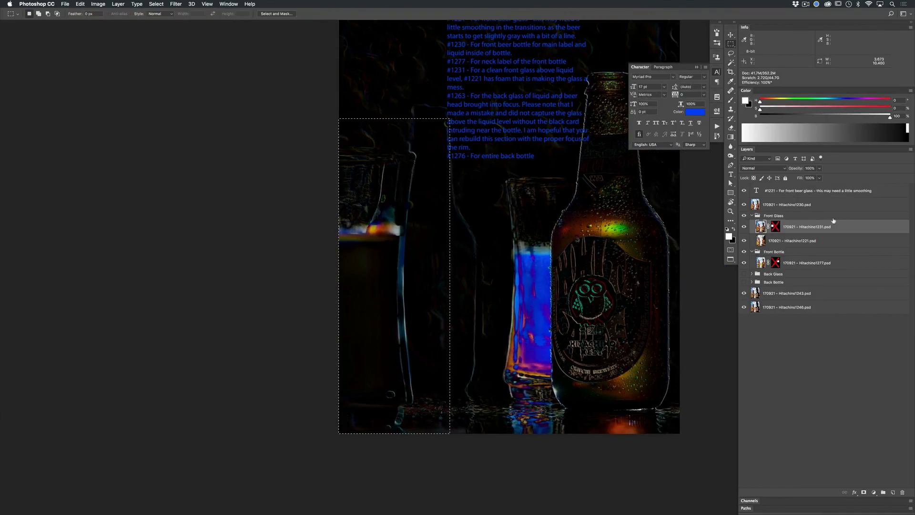
pyautogui.click(833, 216)
pyautogui.click(864, 492)
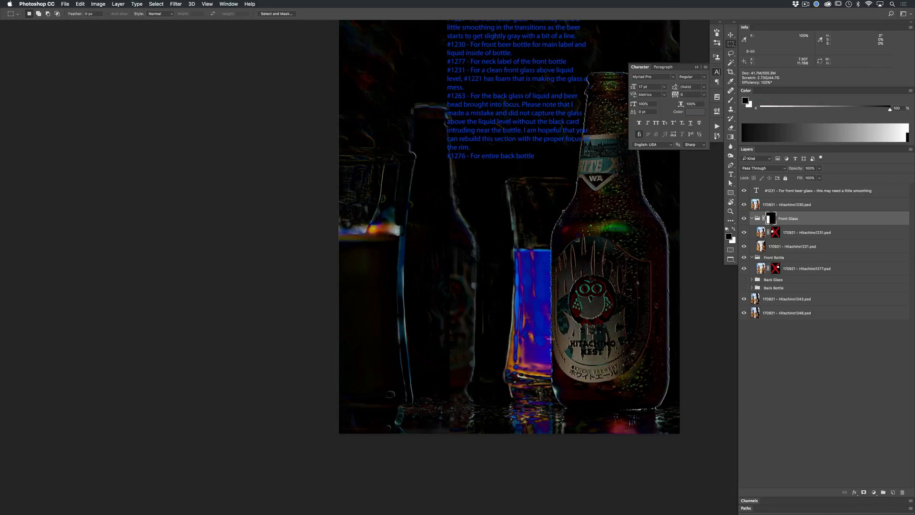
# Nudge the Hitachino1231 layer right and up until the front glass lines up with Hitachino1230 in the difference view
pyautogui.keyDown('ctrl'); pyautogui.click(433, 223); pyautogui.keyUp('ctrl')
pyautogui.keyDown('super'); pyautogui.click(450, 229); pyautogui.keyUp('super')
pyautogui.moveTo(443, 222); pyautogui.dragTo(529, 327)
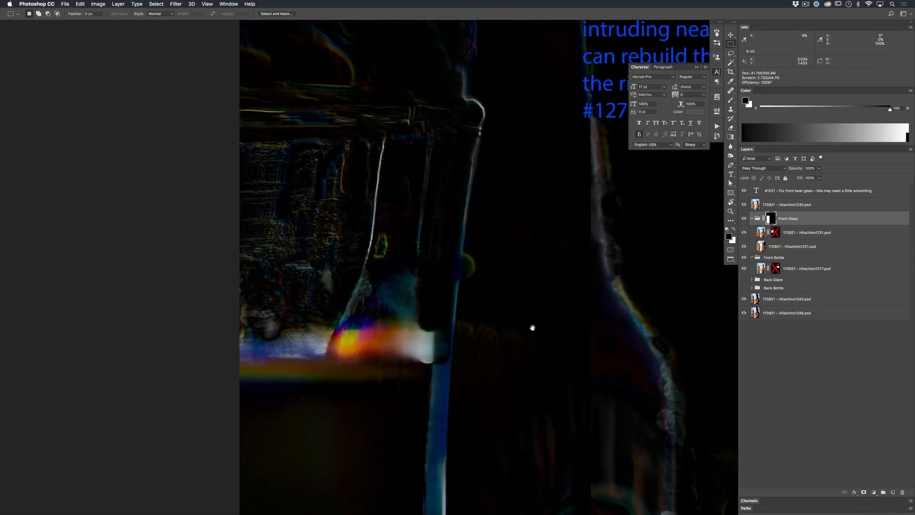
pyautogui.click(760, 232)
pyautogui.press('v')
pyautogui.press('Right')
pyautogui.press('Right')
pyautogui.press('Right')
pyautogui.press('Right')
pyautogui.press('Right')
pyautogui.press('Up')
pyautogui.press('Up')
pyautogui.press('Up')
pyautogui.press('Up')
pyautogui.press('Up')
pyautogui.press('Up')
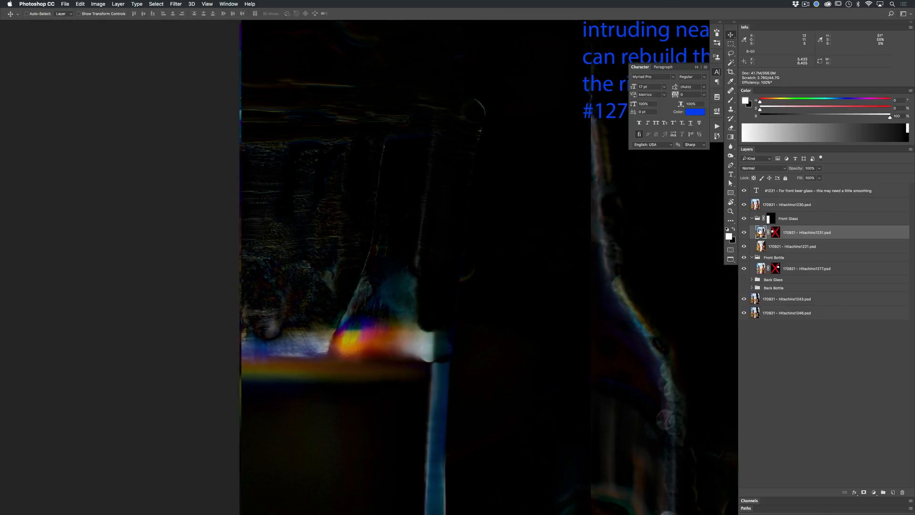
pyautogui.press('Right')
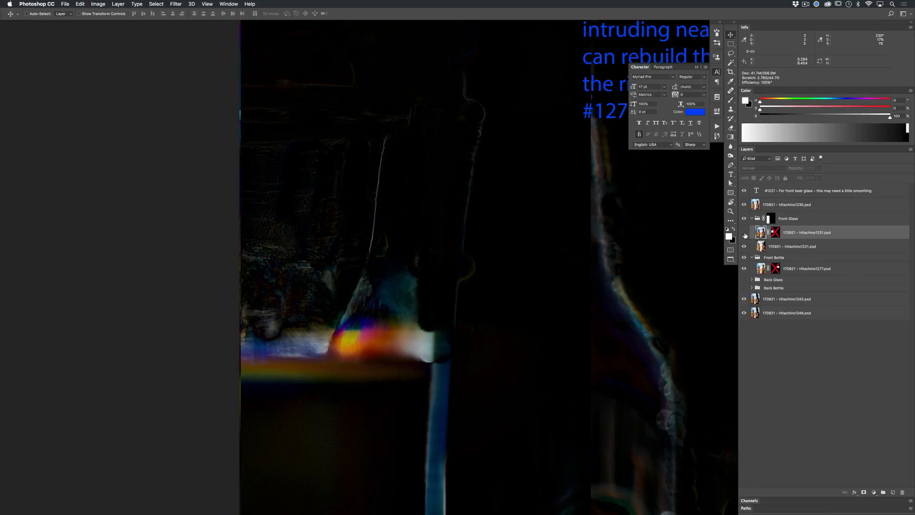
# Toggle the Hitachino1231 layer's visibility repeatedly to compare its front glass alignment with the Hitachino1221 layer
pyautogui.click(744, 233)
pyautogui.click(744, 232)
pyautogui.click(744, 232)
pyautogui.click(744, 232)
pyautogui.click(744, 232)
pyautogui.click(744, 233)
pyautogui.click(744, 233)
pyautogui.click(745, 233)
pyautogui.click(745, 233)
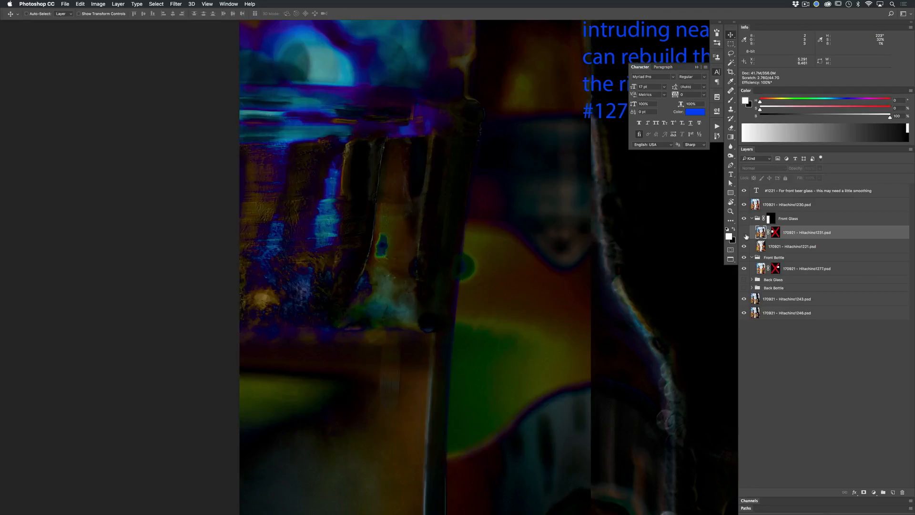
pyautogui.click(744, 233)
pyautogui.click(745, 234)
pyautogui.click(744, 233)
pyautogui.click(744, 233)
pyautogui.click(745, 233)
# Collapse and hide the Front Glass group, and nudge Hitachino1277 right and up to align its neck label with Hitachino1230
pyautogui.click(753, 219)
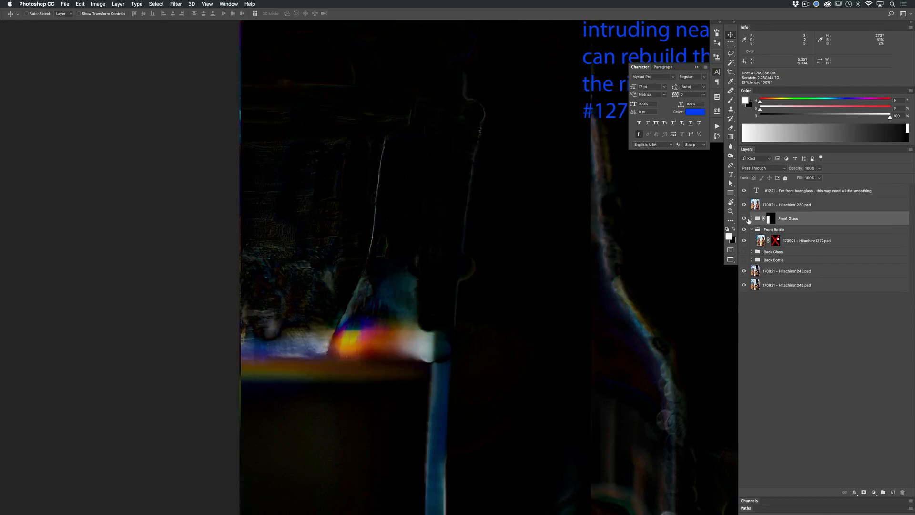
pyautogui.click(744, 219)
pyautogui.click(762, 242)
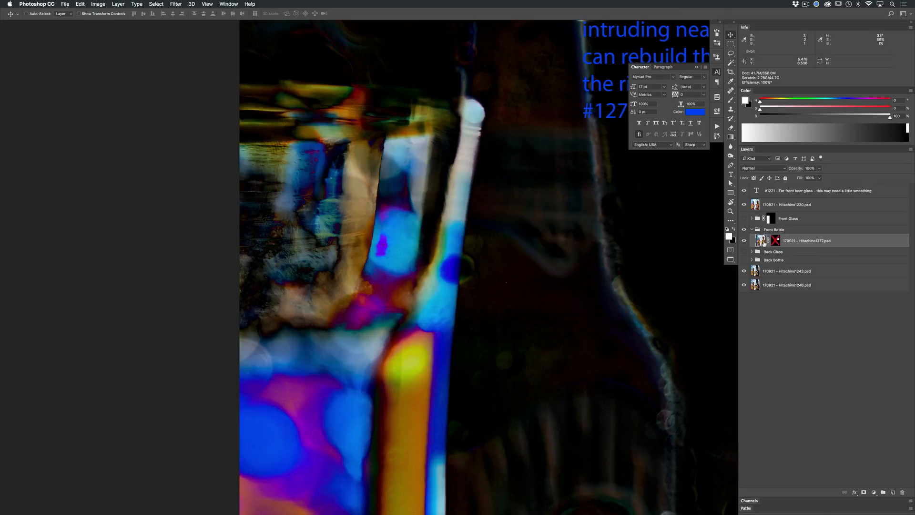
pyautogui.moveTo(626, 252); pyautogui.dragTo(414, 259)
pyautogui.moveTo(604, 265); pyautogui.dragTo(481, 271)
pyautogui.moveTo(538, 204); pyautogui.dragTo(560, 239)
pyautogui.press('Right')
pyautogui.press('Right')
pyautogui.press('Right')
pyautogui.press('Right')
pyautogui.press('Right')
pyautogui.press('Right')
pyautogui.press('Up')
pyautogui.press('Up')
pyautogui.press('Up')
pyautogui.press('Up')
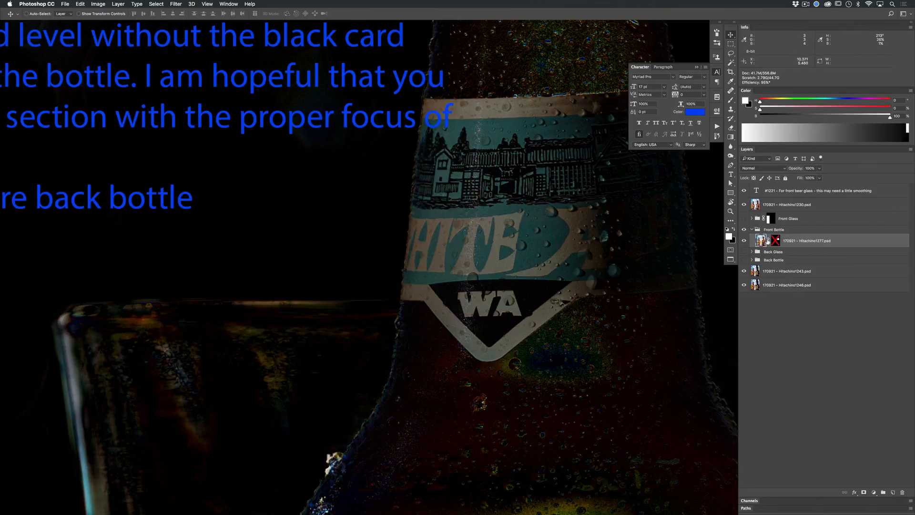
# Re-enable the Hitachino1277 layer mask, and collapse and hide the Front Bottle group
pyautogui.keyDown('shift'); pyautogui.click(776, 241); pyautogui.keyUp('shift')
pyautogui.click(752, 230)
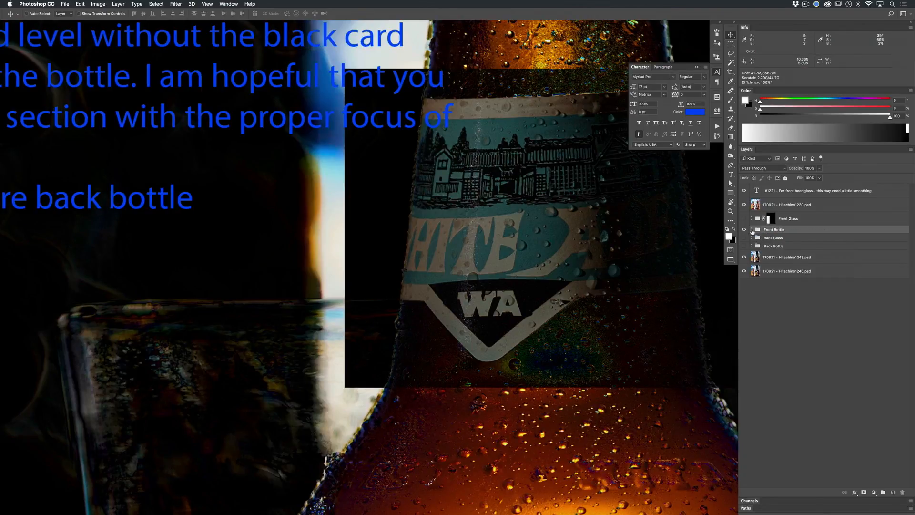
pyautogui.click(744, 230)
# Show the Back Glass group, and nudge its Hitachino1263 layer up and sideways until the back glass lines up with Hitachino1230
pyautogui.click(744, 238)
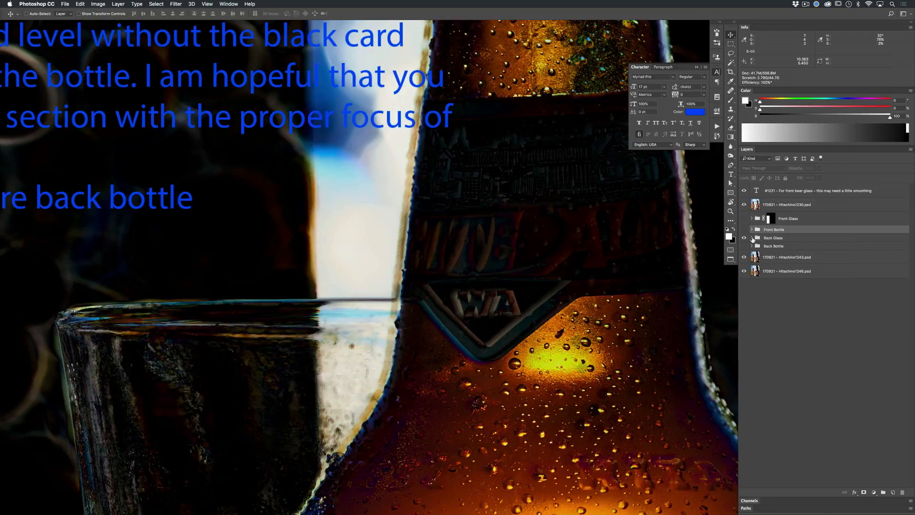
pyautogui.click(752, 238)
pyautogui.click(759, 248)
pyautogui.moveTo(410, 276); pyautogui.dragTo(459, 192)
pyautogui.moveTo(564, 288); pyautogui.dragTo(558, 226)
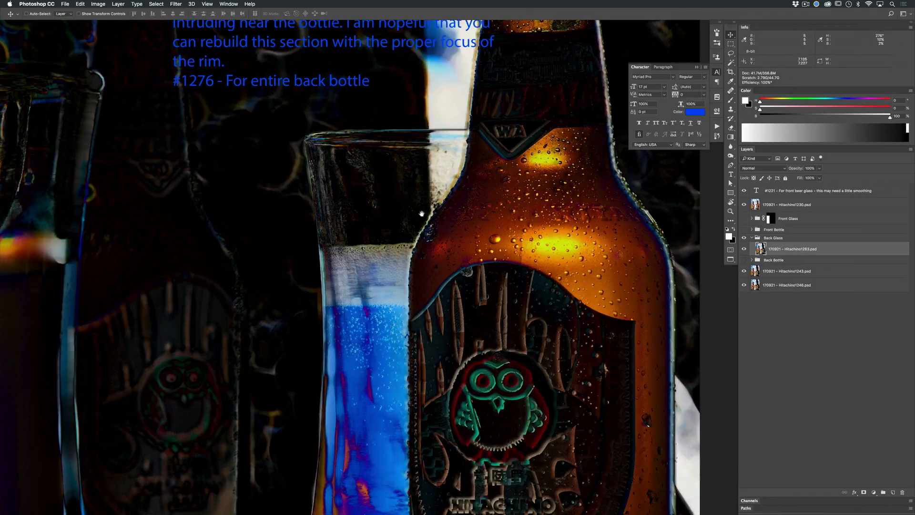
pyautogui.moveTo(381, 197); pyautogui.dragTo(400, 196)
pyautogui.moveTo(400, 197); pyautogui.dragTo(423, 280)
pyautogui.press('Up')
pyautogui.press('Up')
pyautogui.press('Up')
pyautogui.press('Right')
pyautogui.press('Right')
pyautogui.press('Up')
pyautogui.press('Left')
pyautogui.press('Left')
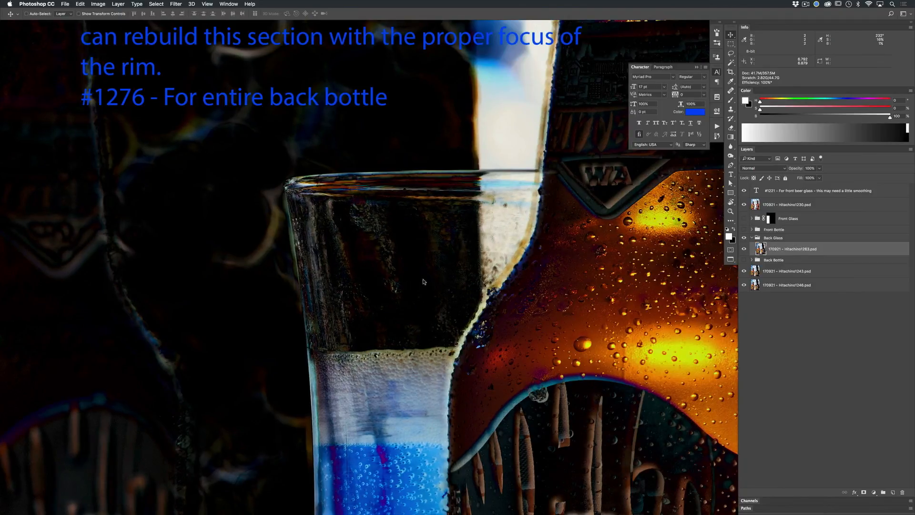
pyautogui.press('Right')
pyautogui.moveTo(550, 185); pyautogui.dragTo(569, 186)
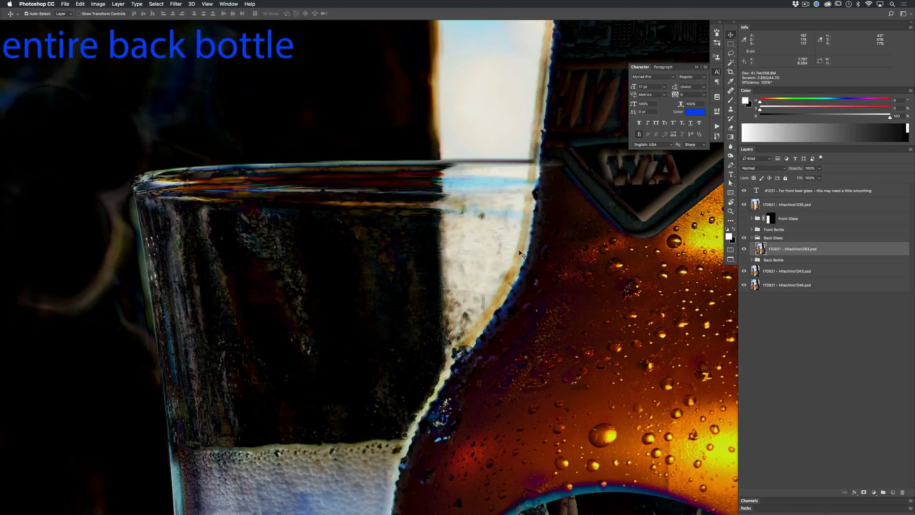
pyautogui.moveTo(528, 224)
pyautogui.mouseDown()
pyautogui.moveTo(544, 228)
pyautogui.moveTo(541, 253)
pyautogui.moveTo(546, 234)
pyautogui.moveTo(537, 233)
pyautogui.mouseUp()
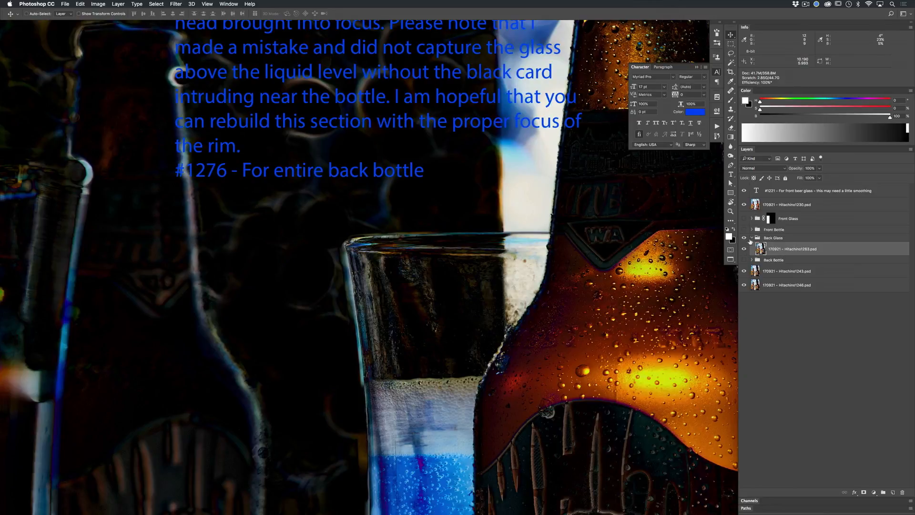
# Collapse and hide the Back Glass group, and show the Back Bottle group with its Hitachino1276 layer selected
pyautogui.click(752, 237)
pyautogui.click(744, 238)
pyautogui.click(744, 247)
pyautogui.moveTo(372, 274); pyautogui.dragTo(445, 214)
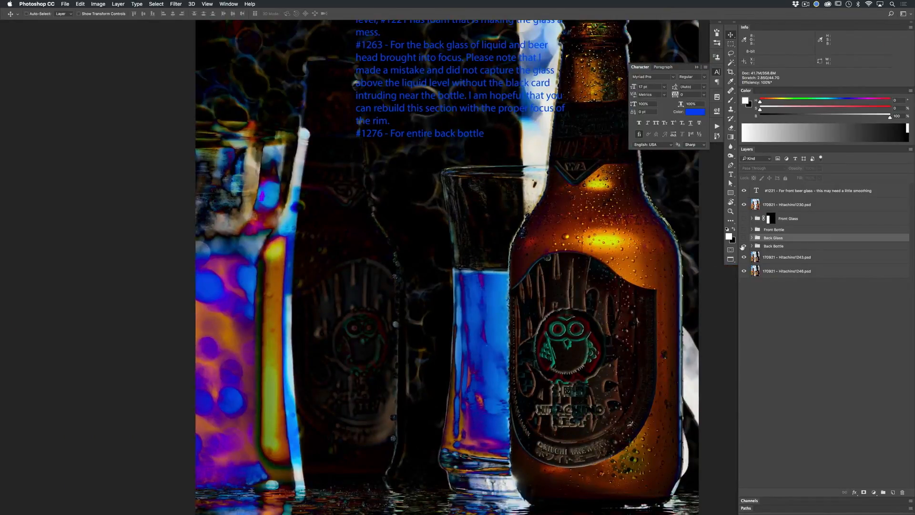
pyautogui.click(752, 246)
pyautogui.click(758, 258)
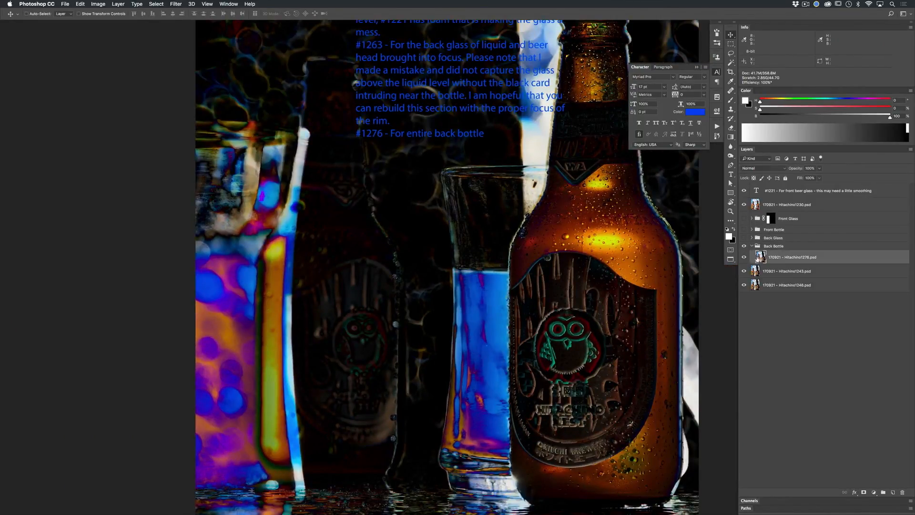
# Toggle the Hitachino1276 layer's visibility and examine the back bottle's edges for misalignment in the difference view
pyautogui.click(743, 257)
pyautogui.click(743, 258)
pyautogui.moveTo(335, 279); pyautogui.dragTo(355, 272)
pyautogui.moveTo(355, 273); pyautogui.dragTo(363, 363)
pyautogui.moveTo(369, 305); pyautogui.dragTo(368, 301)
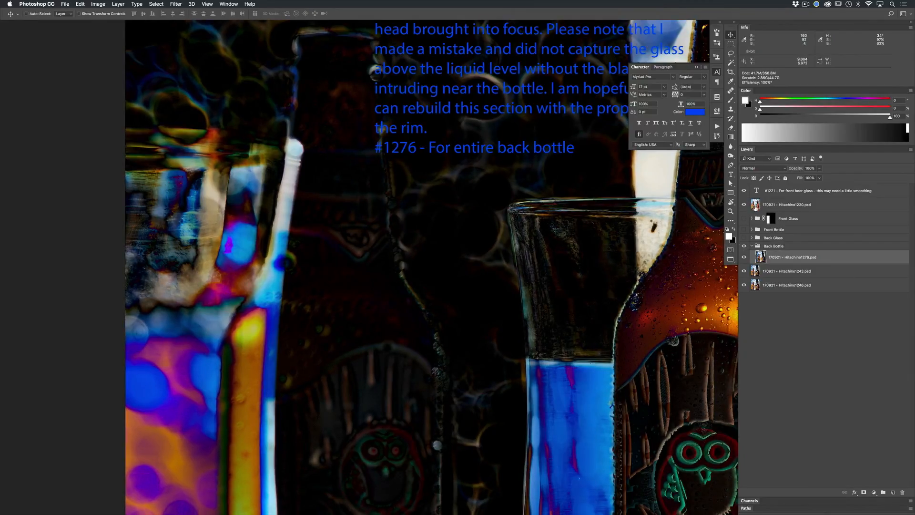
# Collapse the Back Bottle group, move Hitachino1230 back below Hitachino1277 in Front Bottle, and show both front groups
pyautogui.click(752, 246)
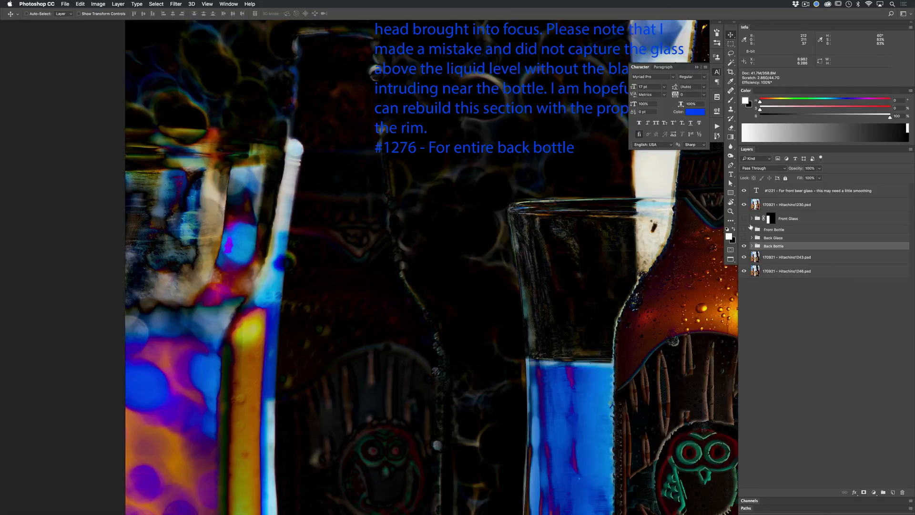
pyautogui.click(752, 230)
pyautogui.moveTo(757, 205); pyautogui.dragTo(767, 220)
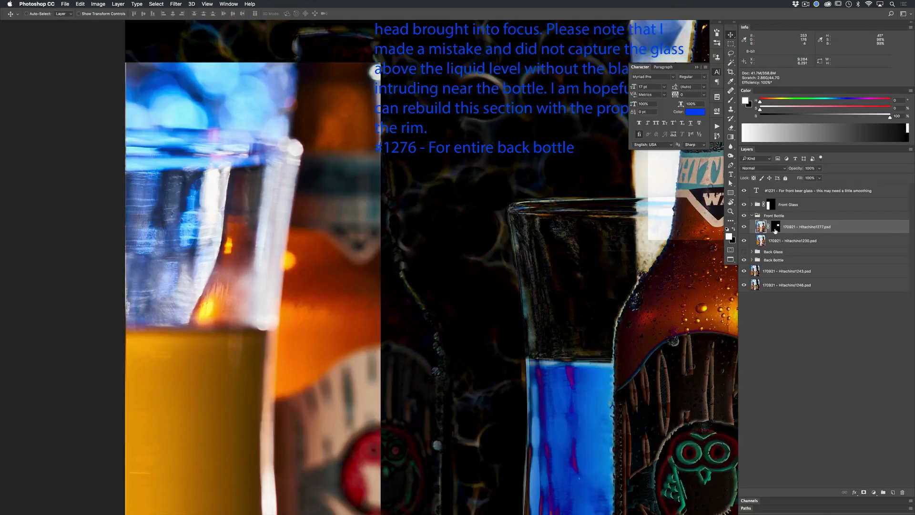
# Set the Hitachino1230 layer's blend mode back to Normal
pyautogui.click(781, 241)
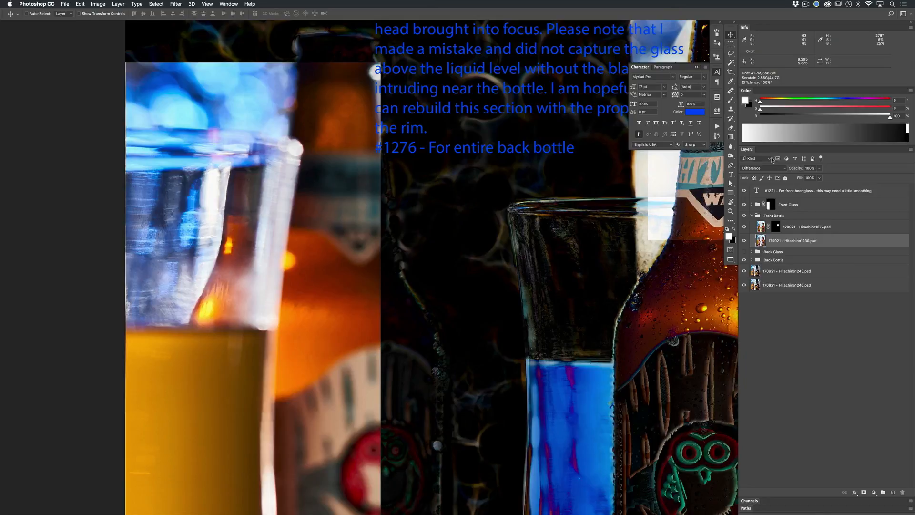
pyautogui.click(762, 168)
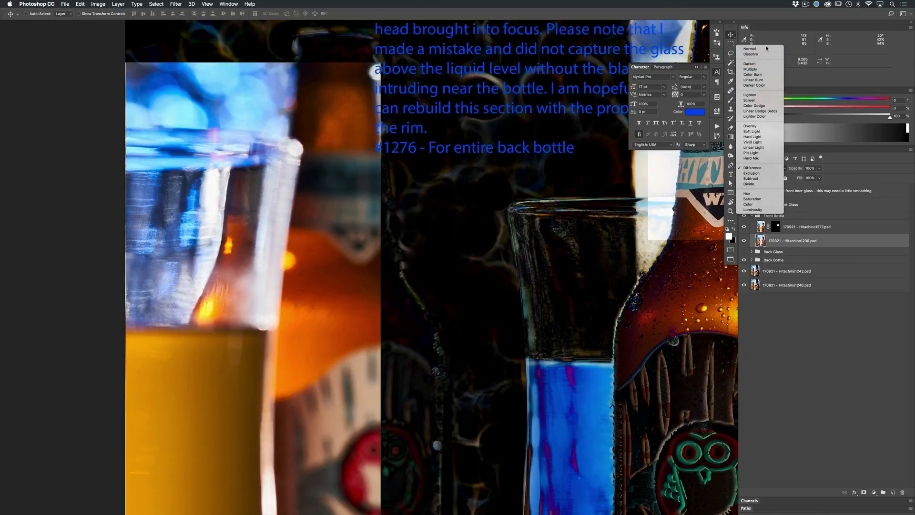
pyautogui.click(767, 49)
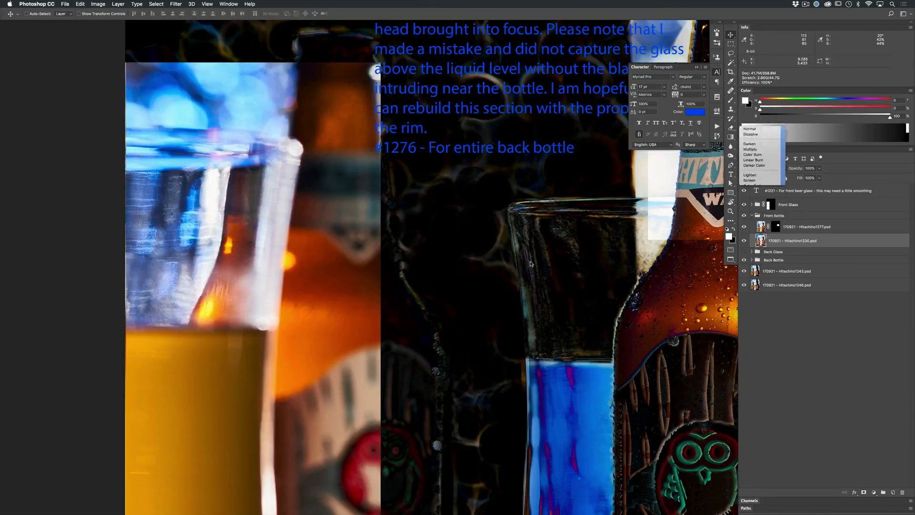
pyautogui.scroll(-8, 491, 282)
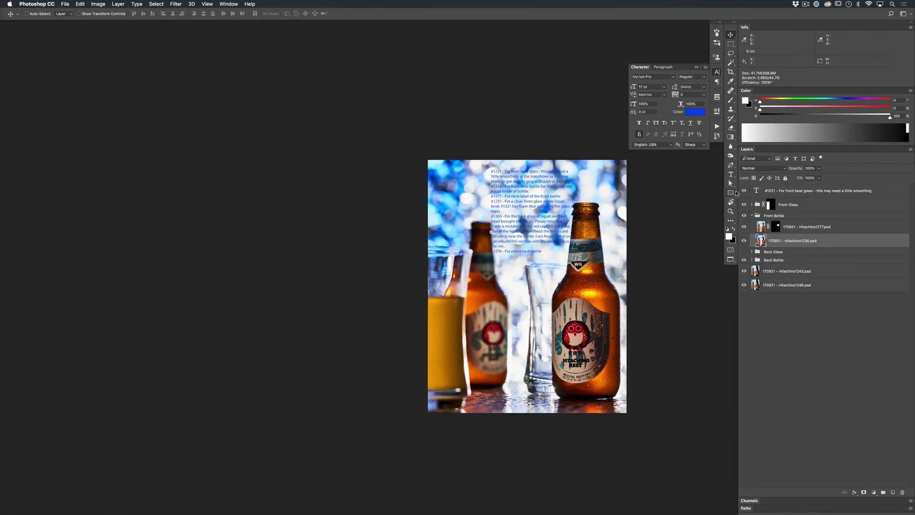
# Hide the retouching notes text layer and target the mask of the Hitachino1277 layer in the Front Bottle group
pyautogui.click(745, 191)
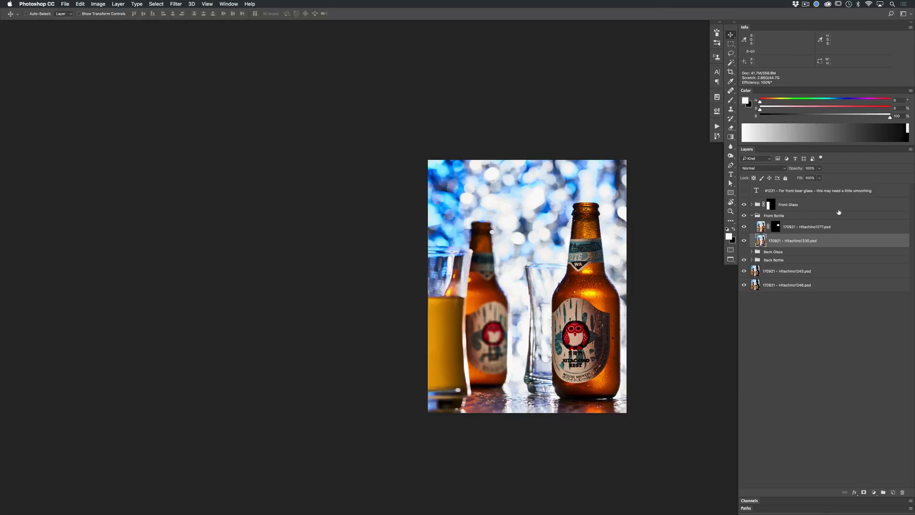
pyautogui.click(817, 210)
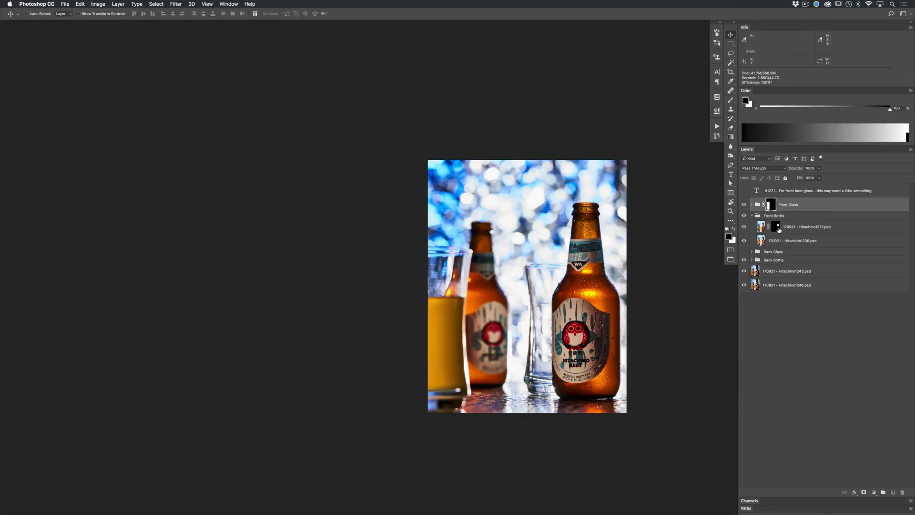
pyautogui.click(776, 228)
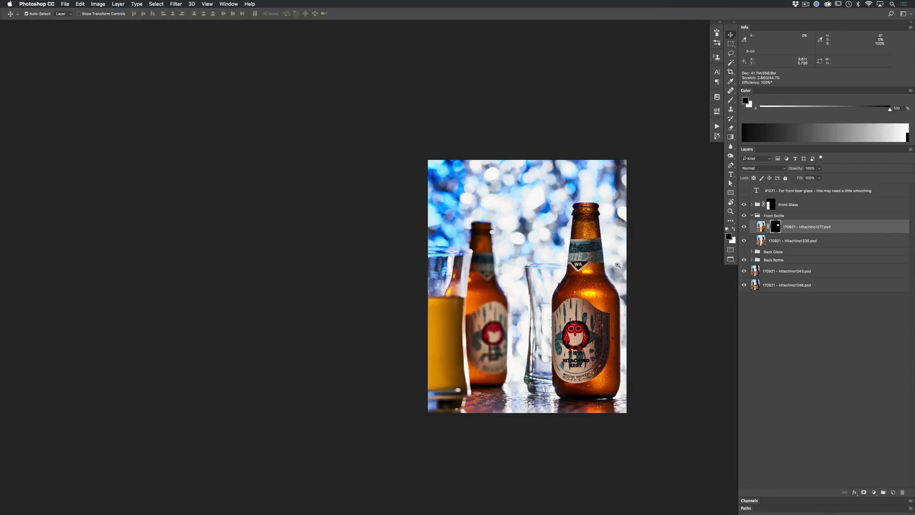
# Toggle the Hitachino1277 layer's visibility and compare the front bottle's neck label with and without it
pyautogui.moveTo(605, 264); pyautogui.dragTo(645, 265)
pyautogui.click(745, 228)
pyautogui.click(746, 228)
pyautogui.click(746, 228)
pyautogui.click(745, 228)
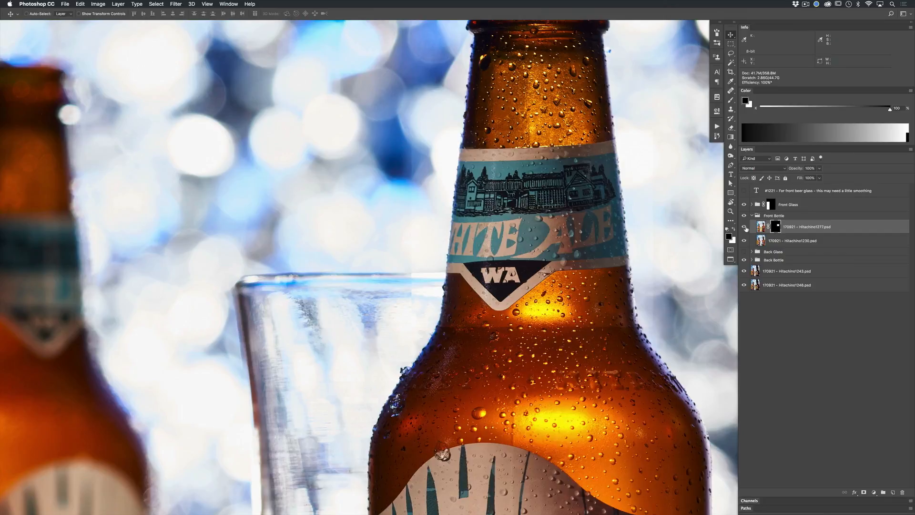
pyautogui.click(746, 228)
pyautogui.click(746, 229)
# Brush black on the Hitachino1277 mask over the bottle glass below the right end of the neck label
pyautogui.moveTo(560, 331)
pyautogui.mouseDown()
pyautogui.moveTo(602, 324)
pyautogui.moveTo(516, 362)
pyautogui.moveTo(526, 347)
pyautogui.moveTo(557, 341)
pyautogui.mouseUp()
pyautogui.press('b')
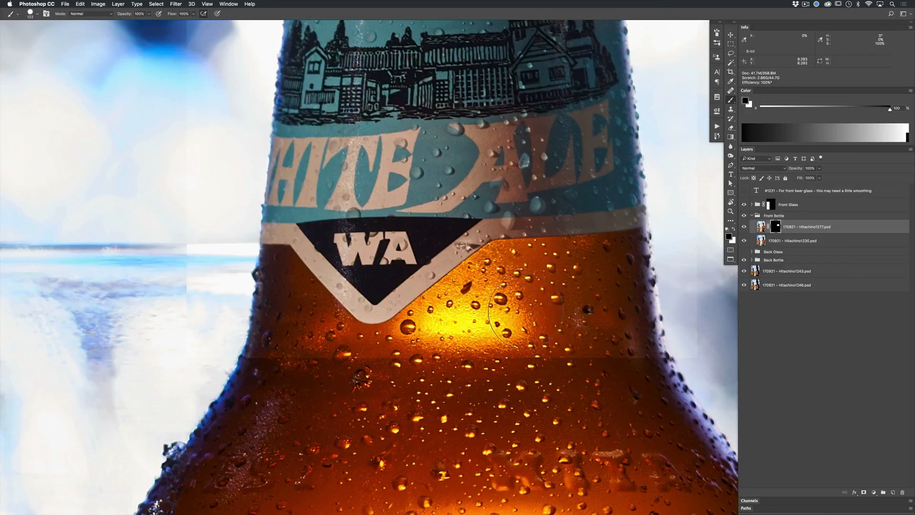
pyautogui.moveTo(639, 308)
pyautogui.mouseDown()
pyautogui.moveTo(576, 374)
pyautogui.moveTo(585, 358)
pyautogui.moveTo(577, 356)
pyautogui.mouseUp()
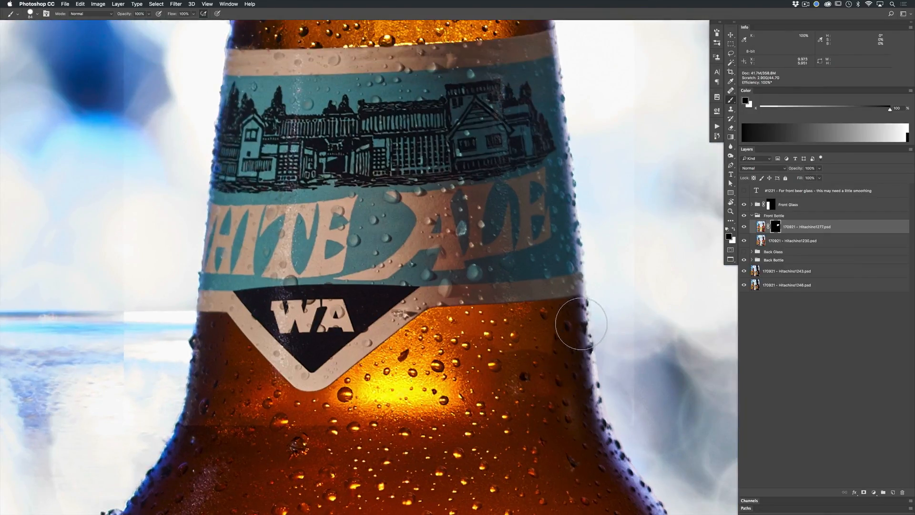
pyautogui.scroll(3, 582, 323)
pyautogui.moveTo(591, 315); pyautogui.dragTo(583, 313)
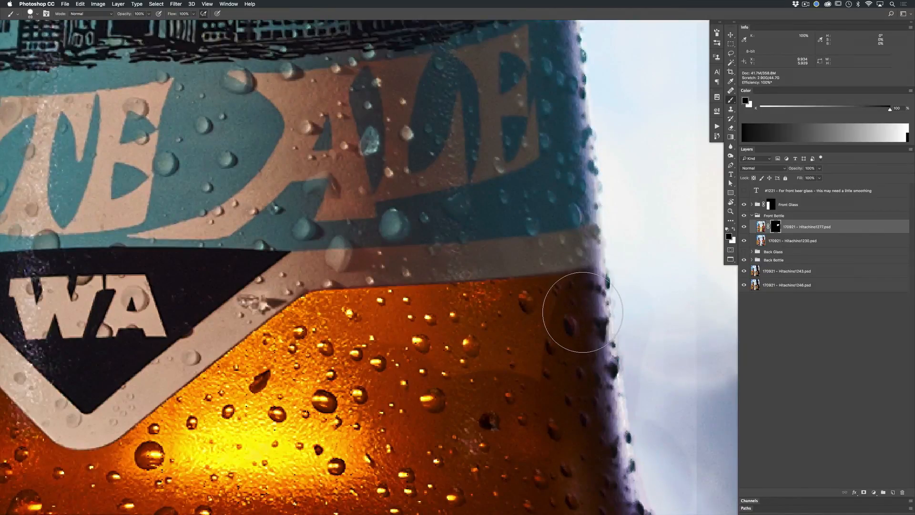
# Paint black on the Hitachino1277 mask following the neck label's lower edge down toward its pointed WA tip
pyautogui.click(530, 315)
pyautogui.click(490, 321)
pyautogui.click(435, 327)
pyautogui.click(369, 326)
pyautogui.click(326, 330)
pyautogui.moveTo(279, 356); pyautogui.dragTo(450, 340)
pyautogui.click(456, 325)
pyautogui.moveTo(360, 422)
pyautogui.mouseDown()
pyautogui.moveTo(479, 355)
pyautogui.moveTo(548, 293)
pyautogui.mouseUp()
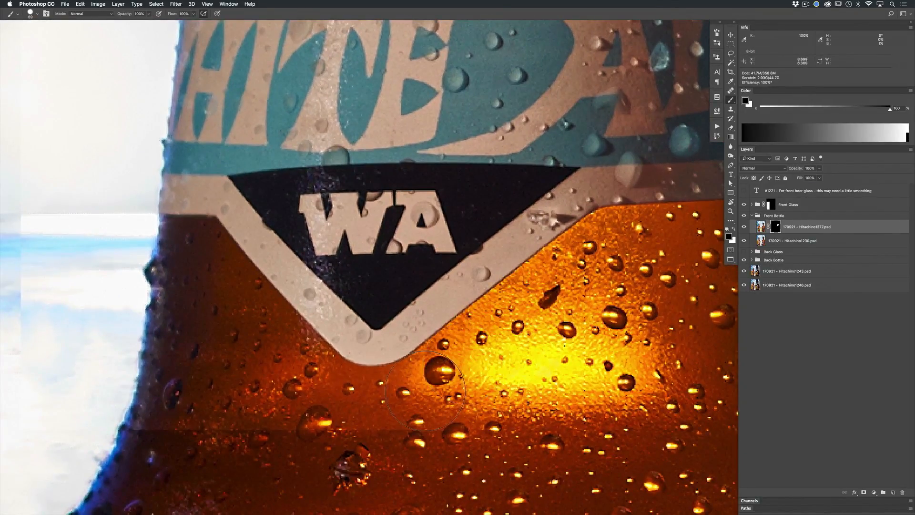
# Mask out the remaining Hitachino1277 glass area beneath the label's WA tip and across to the bottle's left edge
pyautogui.click(426, 389)
pyautogui.click(411, 405)
pyautogui.moveTo(399, 405); pyautogui.dragTo(686, 394)
pyautogui.moveTo(606, 384); pyautogui.dragTo(455, 414)
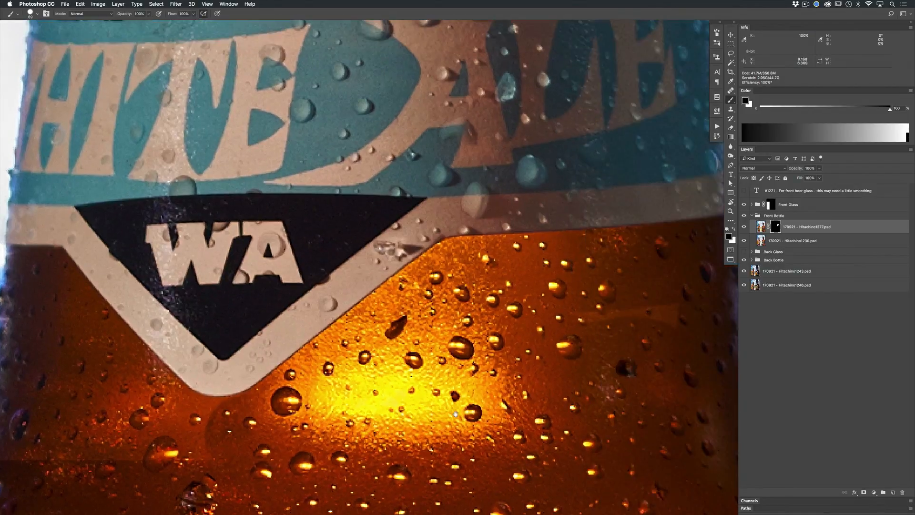
pyautogui.moveTo(614, 382); pyautogui.dragTo(528, 378)
pyautogui.moveTo(191, 345); pyautogui.dragTo(572, 320)
pyautogui.moveTo(271, 432)
pyautogui.mouseDown()
pyautogui.moveTo(217, 235)
pyautogui.moveTo(184, 276)
pyautogui.moveTo(338, 254)
pyautogui.moveTo(378, 310)
pyautogui.moveTo(418, 339)
pyautogui.moveTo(433, 378)
pyautogui.moveTo(489, 402)
pyautogui.moveTo(544, 405)
pyautogui.moveTo(334, 420)
pyautogui.moveTo(291, 292)
pyautogui.mouseUp()
pyautogui.moveTo(289, 322); pyautogui.dragTo(277, 318)
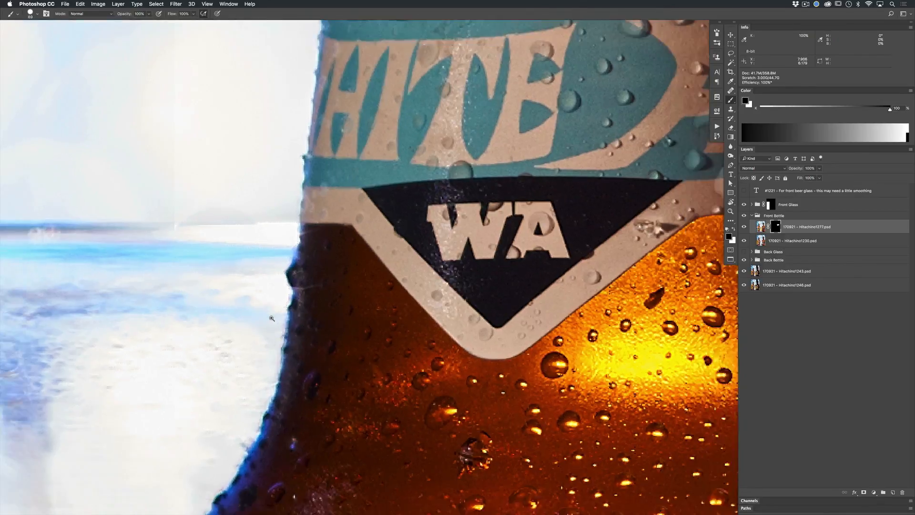
# Paint black on the Hitachino1277 mask over the backdrop left of the label and the bottle neck above it
pyautogui.keyDown('alt'); pyautogui.click(277, 318); pyautogui.keyUp('alt')
pyautogui.moveTo(279, 377)
pyautogui.mouseDown()
pyautogui.moveTo(265, 365)
pyautogui.moveTo(263, 381)
pyautogui.mouseUp()
pyautogui.moveTo(260, 319); pyautogui.dragTo(272, 423)
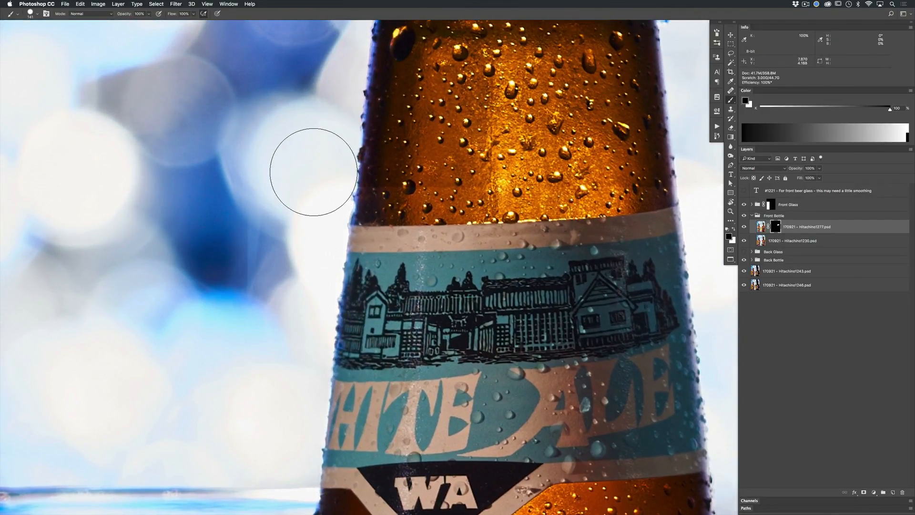
pyautogui.moveTo(250, 157); pyautogui.dragTo(266, 253)
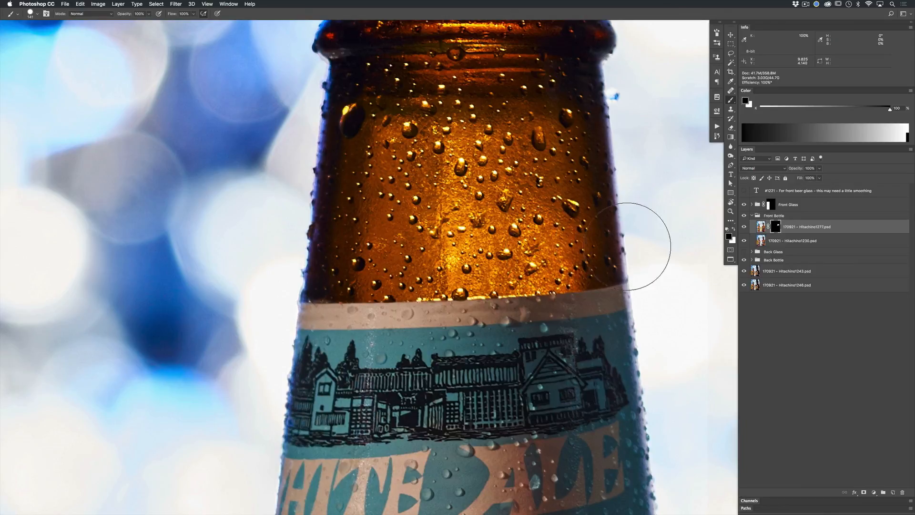
pyautogui.moveTo(623, 239); pyautogui.dragTo(352, 169)
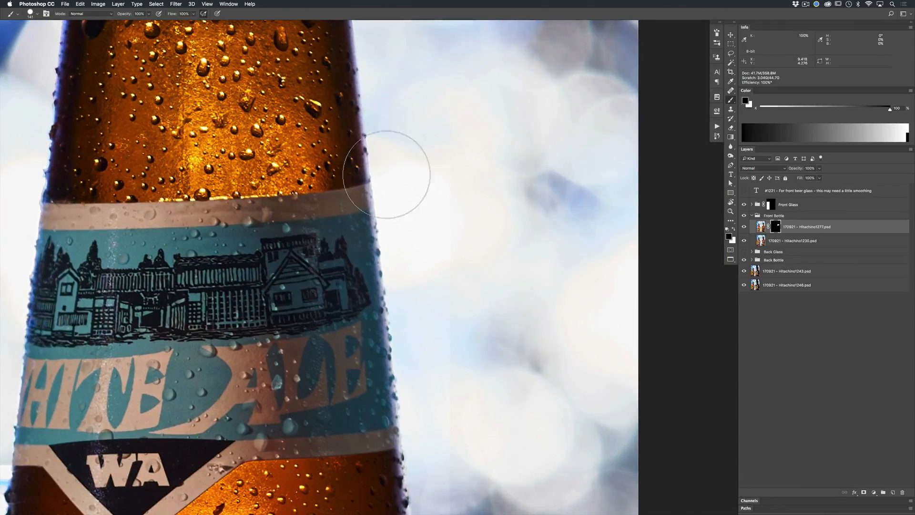
# Use the red mask overlay to paint out the leftover Hitachino1277 backdrop along the neck label's right side
pyautogui.press('\\')
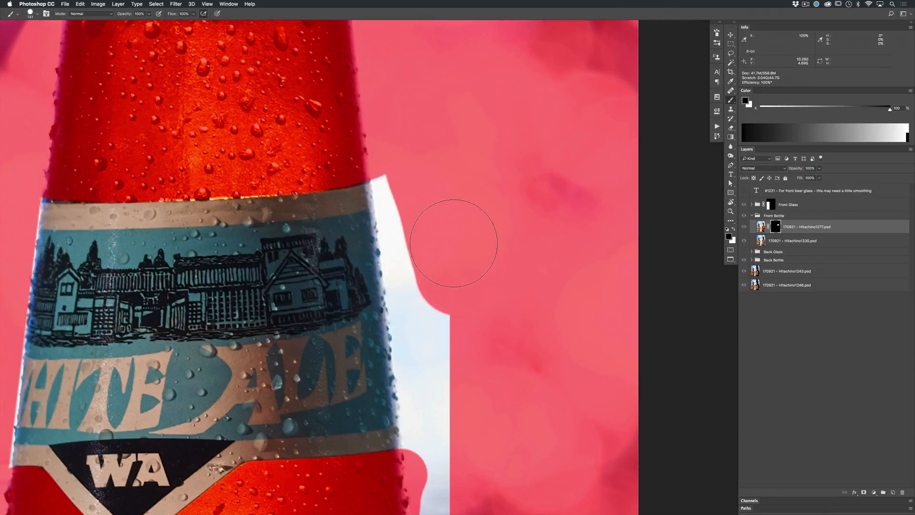
pyautogui.moveTo(415, 174)
pyautogui.mouseDown()
pyautogui.moveTo(454, 466)
pyautogui.moveTo(445, 462)
pyautogui.moveTo(403, 206)
pyautogui.mouseUp()
pyautogui.moveTo(301, 116)
pyautogui.mouseDown()
pyautogui.moveTo(453, 308)
pyautogui.moveTo(541, 487)
pyautogui.mouseUp()
pyautogui.moveTo(229, 248); pyautogui.dragTo(451, 238)
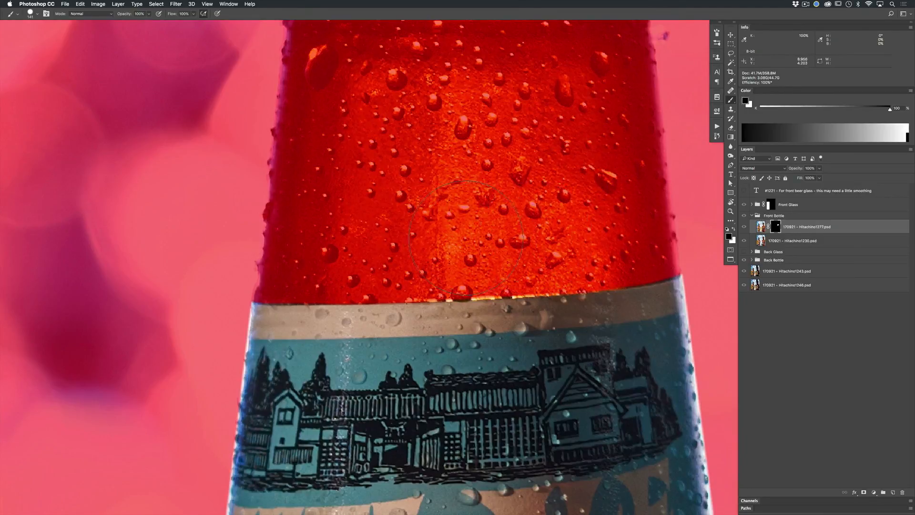
pyautogui.hscroll(5, 503, 239)
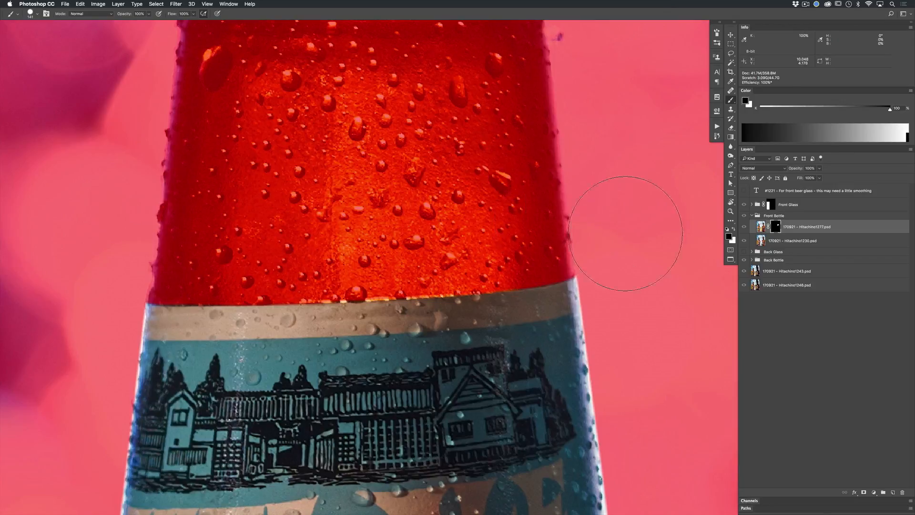
pyautogui.scroll(-3, 624, 214)
pyautogui.press('\\')
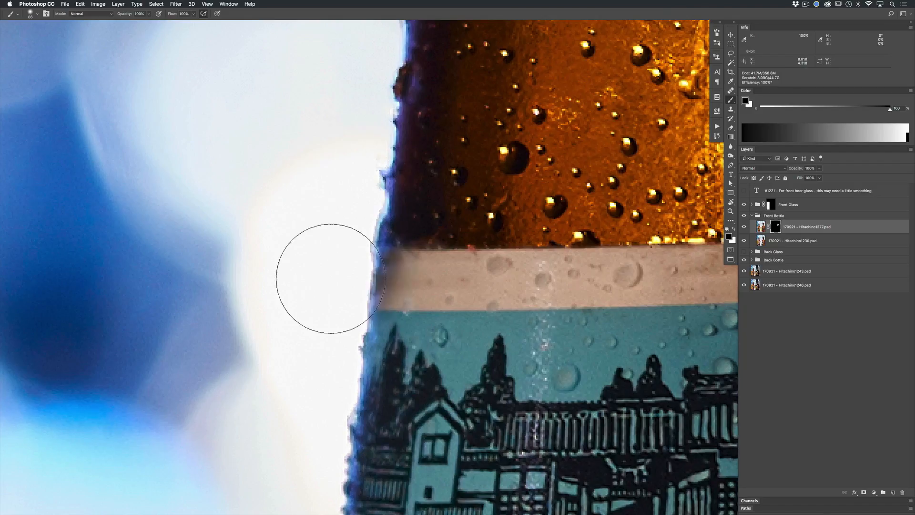
# Refine the Hitachino1277 mask with the brush around the neck label's upper-left corner
pyautogui.moveTo(441, 274); pyautogui.dragTo(391, 282)
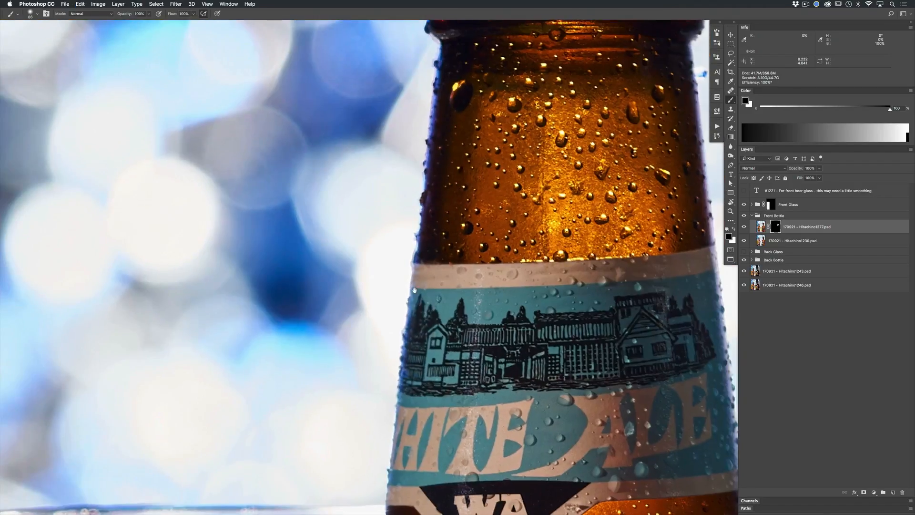
pyautogui.moveTo(510, 377); pyautogui.dragTo(431, 269)
pyautogui.moveTo(348, 349); pyautogui.dragTo(369, 348)
pyautogui.moveTo(490, 403); pyautogui.dragTo(396, 346)
pyautogui.moveTo(518, 303); pyautogui.dragTo(493, 364)
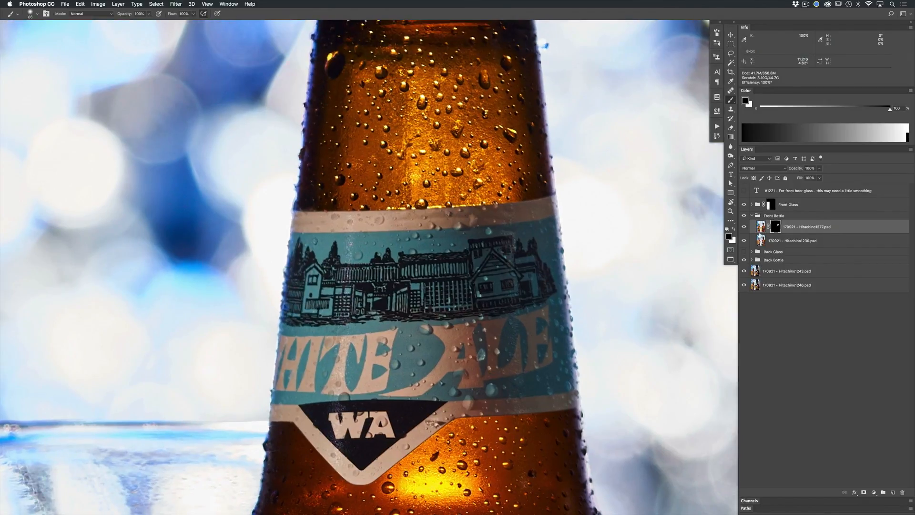
# Toggle the Hitachino1277 layer's visibility to check how the masked neck label blends with the front bottle
pyautogui.click(744, 227)
pyautogui.click(744, 227)
pyautogui.click(744, 226)
pyautogui.click(745, 227)
pyautogui.click(745, 227)
pyautogui.click(745, 227)
# Nudge the Hitachino1277 label layer slightly upward with the Move tool
pyautogui.moveTo(390, 399); pyautogui.dragTo(418, 388)
pyautogui.press('v')
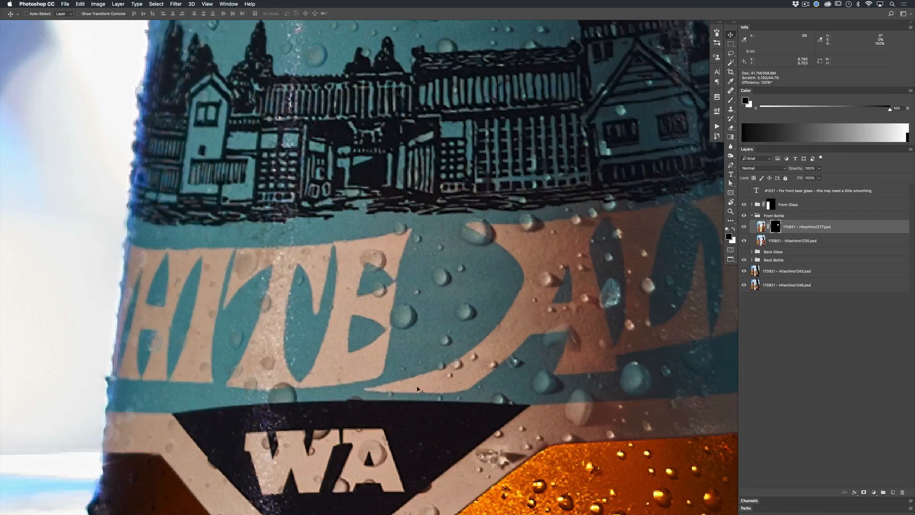
pyautogui.press('Up')
pyautogui.press('super+0')
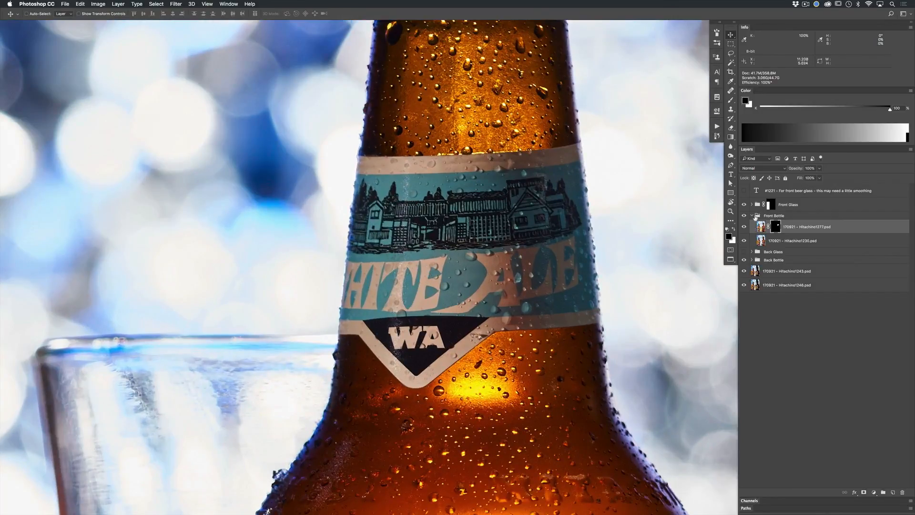
# Examine the neck label's alignment and mask edges close up, toggling the Hitachino1277 layer and its mask overlay
pyautogui.click(745, 228)
pyautogui.click(744, 228)
pyautogui.click(745, 229)
pyautogui.click(744, 229)
pyautogui.moveTo(492, 334); pyautogui.dragTo(548, 330)
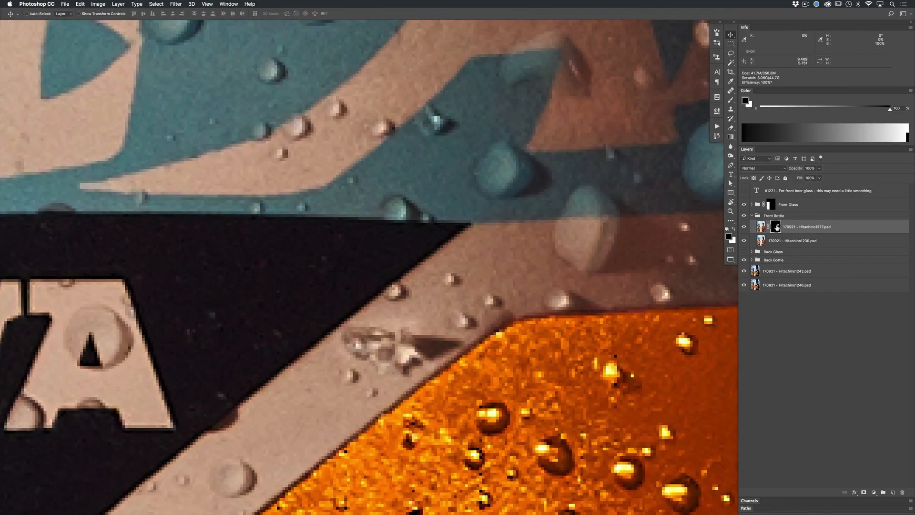
pyautogui.press('\\')
pyautogui.press('\\')
pyautogui.moveTo(579, 315); pyautogui.dragTo(541, 316)
pyautogui.moveTo(580, 339); pyautogui.dragTo(494, 350)
pyautogui.moveTo(494, 350); pyautogui.dragTo(355, 379)
pyautogui.click(745, 227)
pyautogui.click(744, 227)
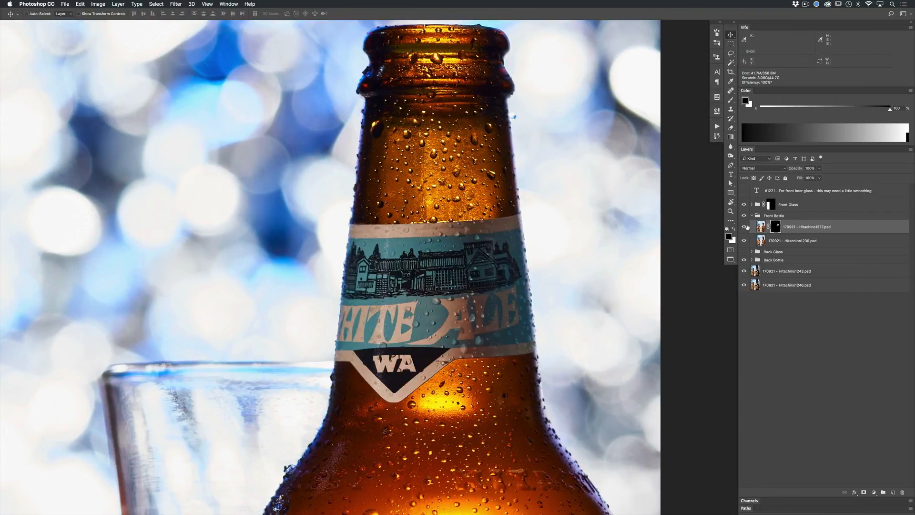
pyautogui.moveTo(463, 273); pyautogui.dragTo(419, 274)
pyautogui.moveTo(490, 316); pyautogui.dragTo(455, 231)
pyautogui.moveTo(497, 257); pyautogui.dragTo(522, 267)
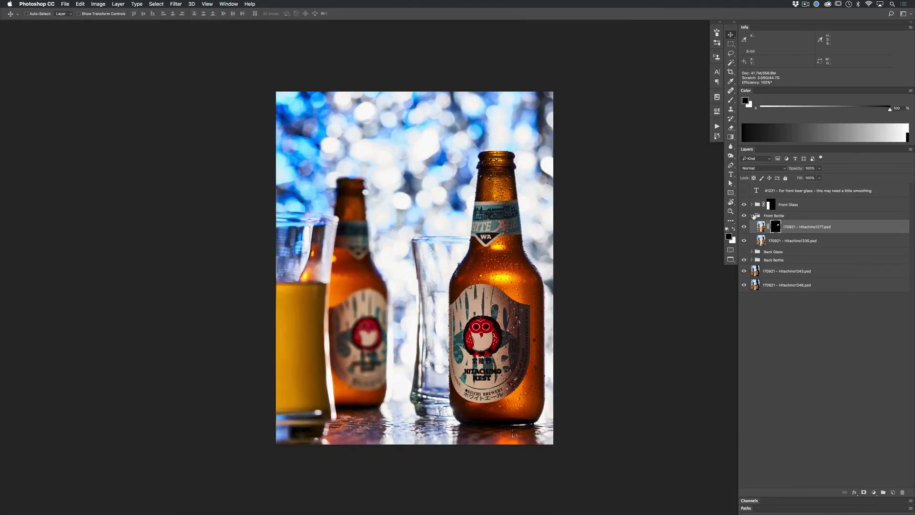
# Collapse the Front Bottle group and toggle the Front Bottle and Front Glass groups to compare their contributions to the composite
pyautogui.click(753, 216)
pyautogui.click(745, 216)
pyautogui.click(745, 216)
pyautogui.click(744, 216)
pyautogui.click(745, 216)
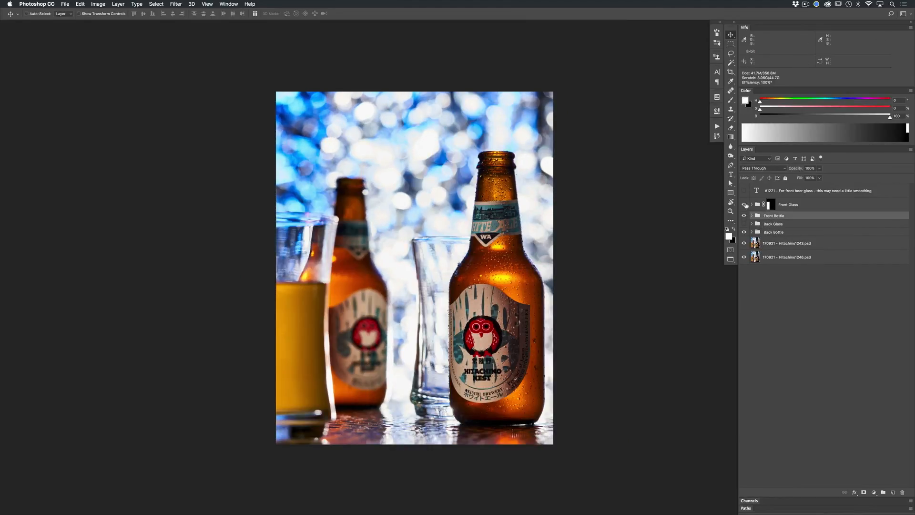
pyautogui.click(744, 206)
pyautogui.click(744, 205)
pyautogui.click(744, 206)
pyautogui.click(744, 206)
# Expand the Front Glass group and enable the Hitachino1231 layer's mask
pyautogui.moveTo(429, 282); pyautogui.dragTo(514, 242)
pyautogui.press('super+plus')
pyautogui.press('super+plus')
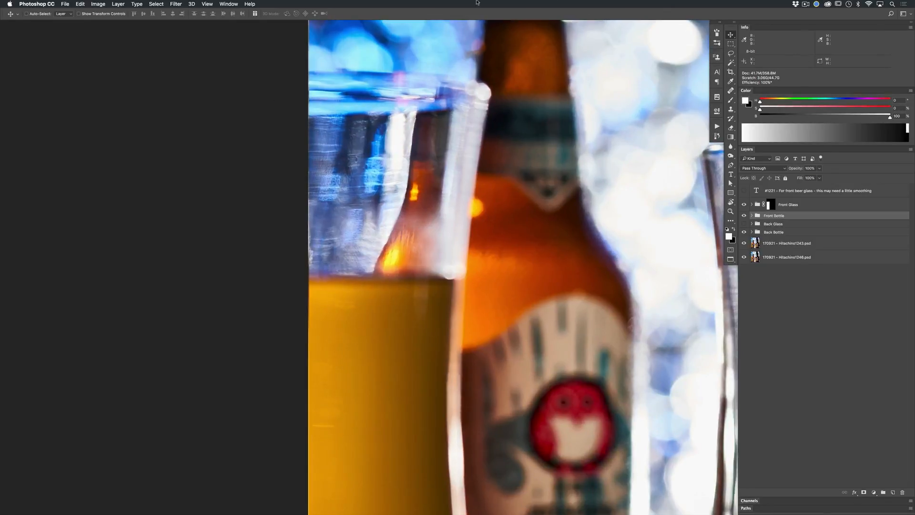
pyautogui.moveTo(561, 60); pyautogui.dragTo(561, 137)
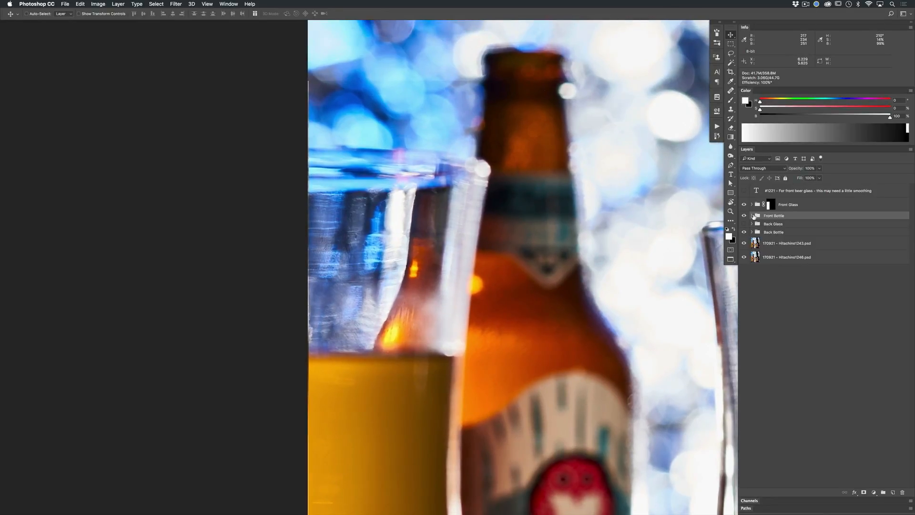
pyautogui.click(753, 205)
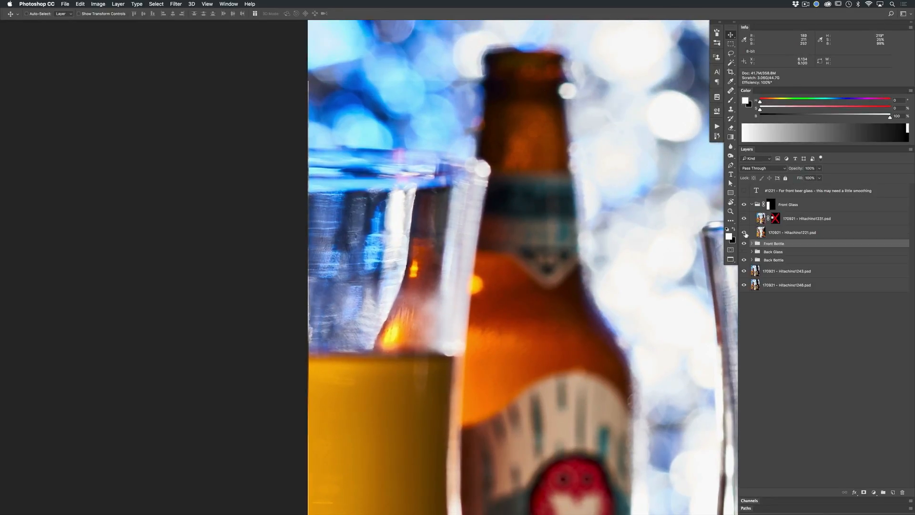
pyautogui.keyDown('shift'); pyautogui.click(776, 218); pyautogui.keyUp('shift')
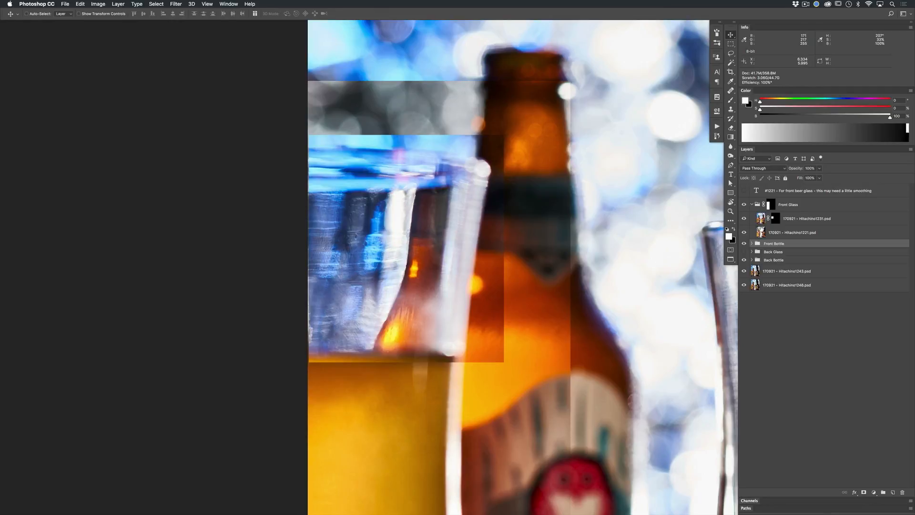
# With Hitachino1231 hidden, toggle the Hitachino1221 layer and examine the beer level and foam in the front glass
pyautogui.click(744, 232)
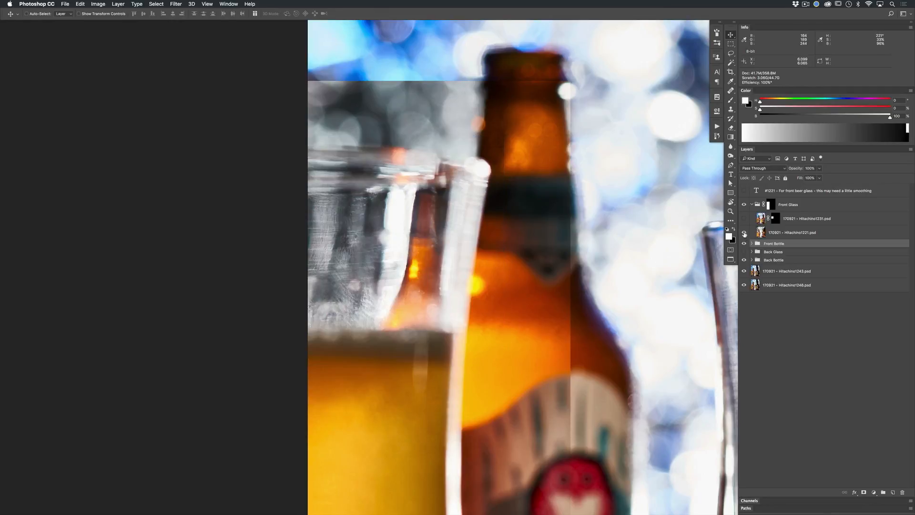
pyautogui.click(744, 233)
pyautogui.click(744, 232)
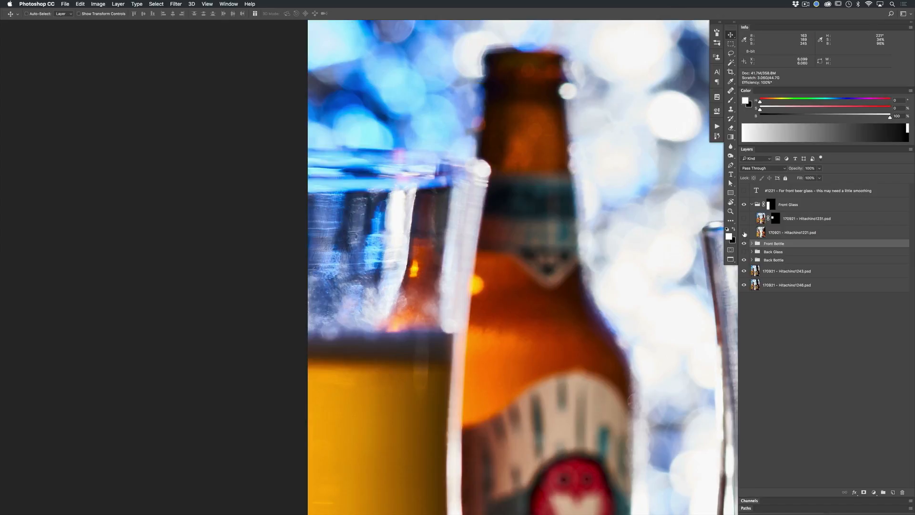
pyautogui.click(745, 233)
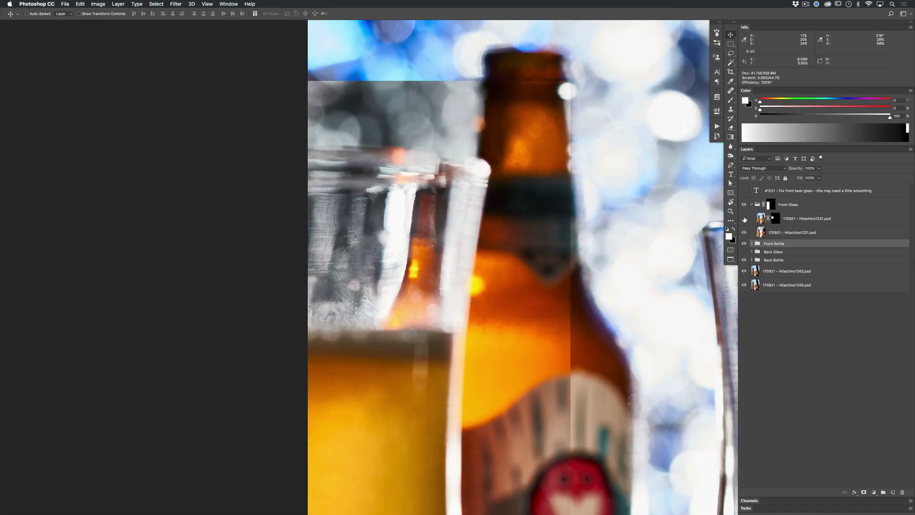
pyautogui.moveTo(621, 264); pyautogui.dragTo(497, 192)
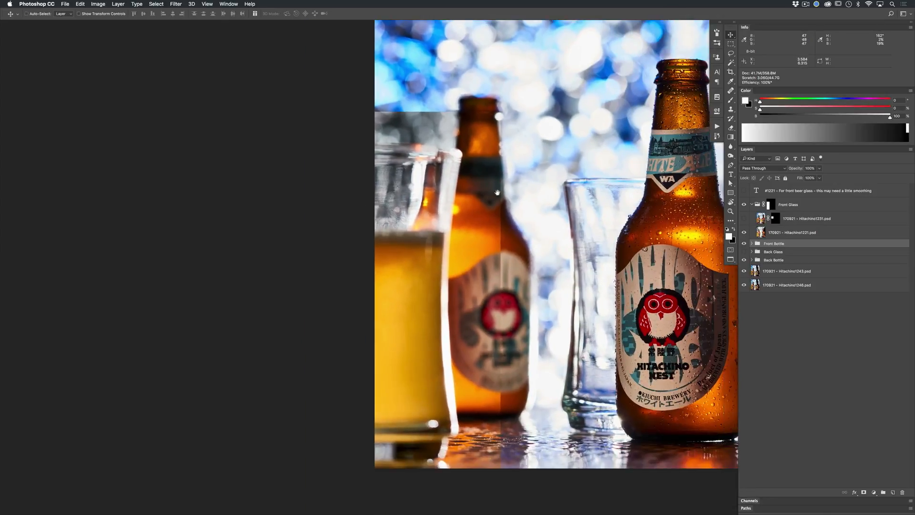
# Show the Hitachino1231 layer again and disable its layer mask
pyautogui.click(744, 219)
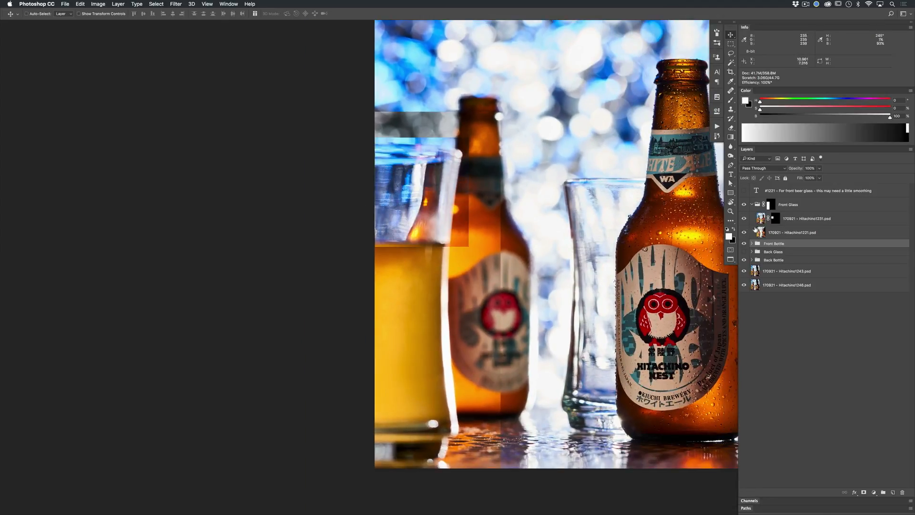
pyautogui.click(774, 219)
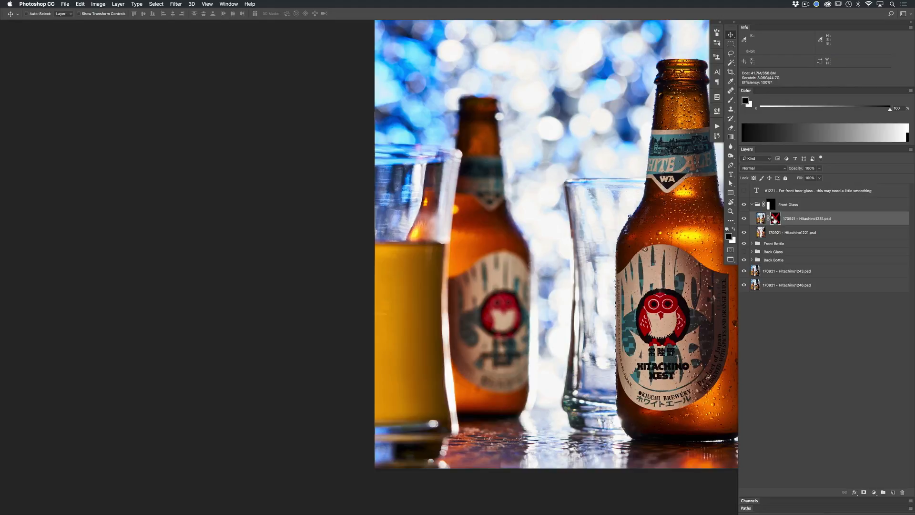
# Toggle the Hitachino1231 layer repeatedly to compare its beer level and colour with Hitachino1221 in the front glass
pyautogui.click(744, 219)
pyautogui.click(745, 220)
pyautogui.click(744, 219)
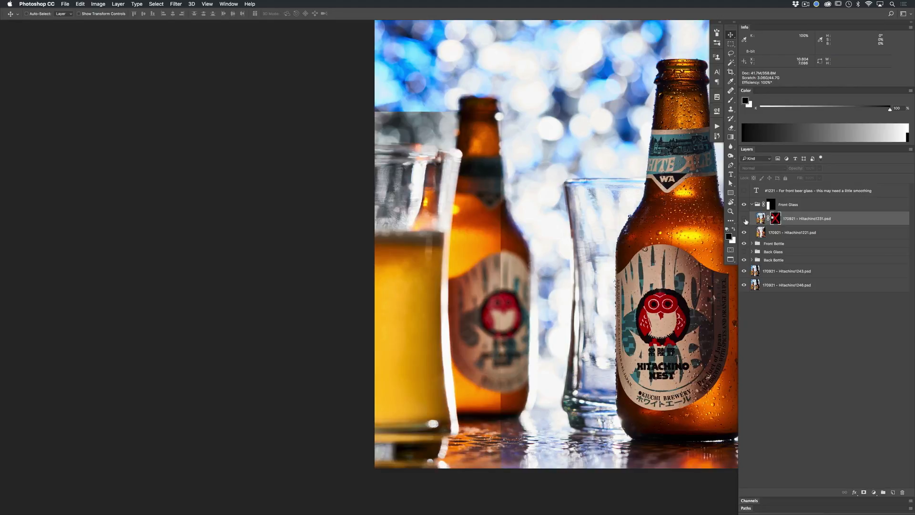
pyautogui.click(746, 220)
pyautogui.click(745, 219)
pyautogui.click(745, 220)
pyautogui.click(746, 220)
pyautogui.click(745, 219)
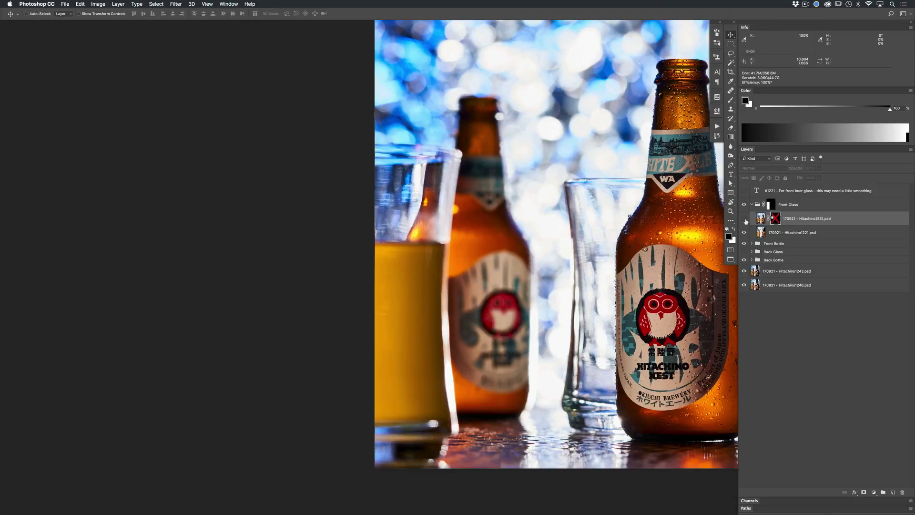
pyautogui.click(746, 221)
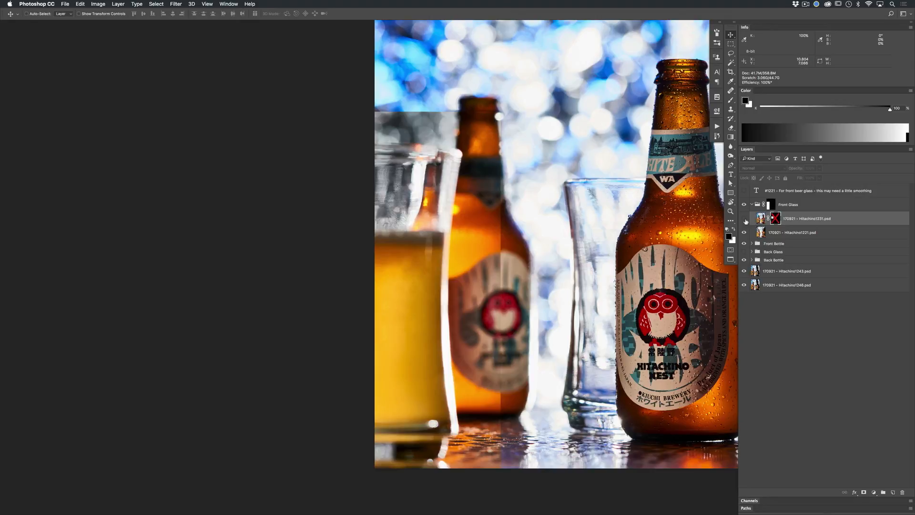
# Examine the Hitachino1221 beer and foam line up close with Hitachino1231 hidden, and show Hitachino1231 again
pyautogui.moveTo(390, 333); pyautogui.dragTo(487, 276)
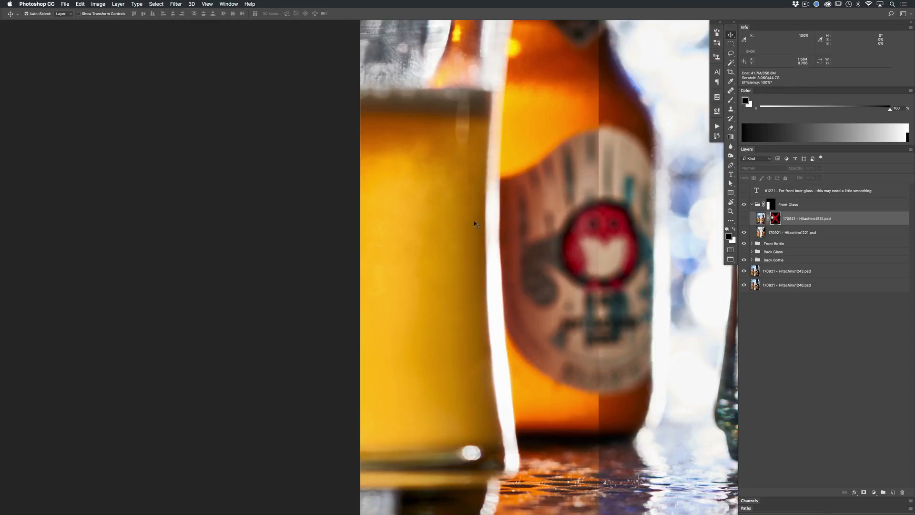
pyautogui.scroll(-8, 448, 143)
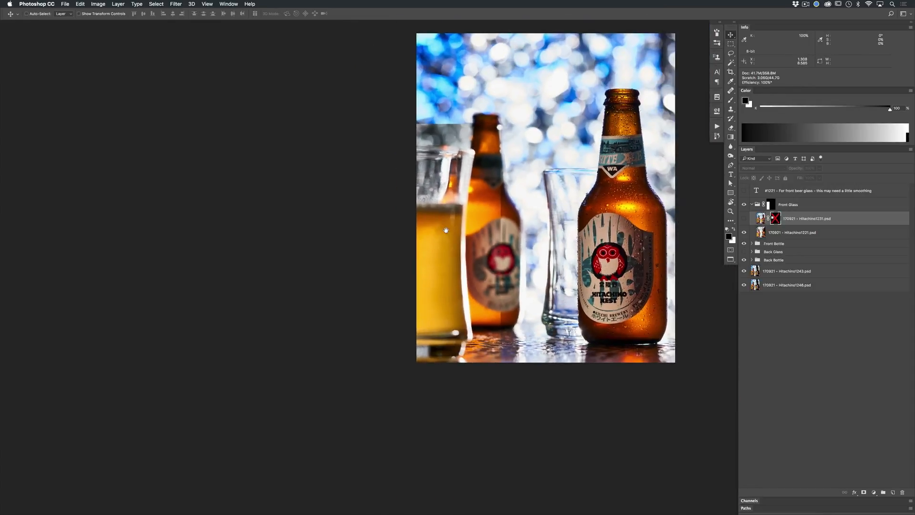
pyautogui.scroll(8, 443, 198)
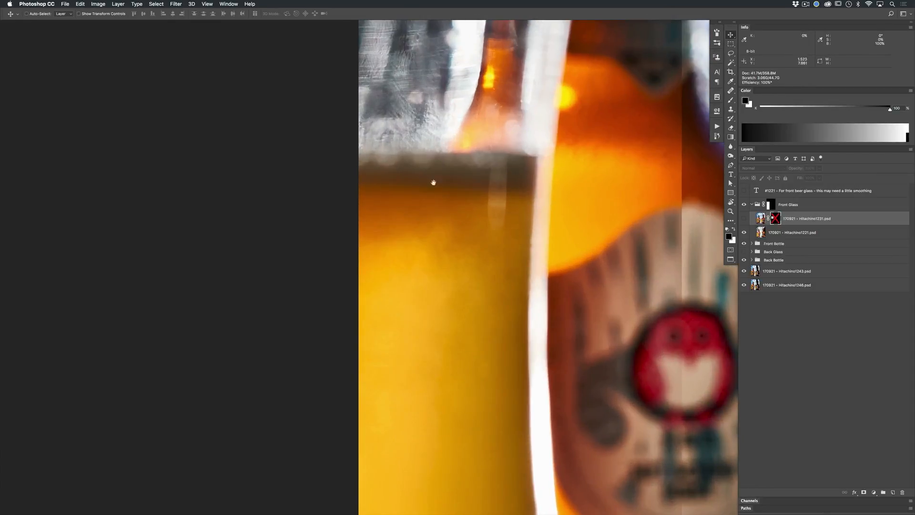
pyautogui.moveTo(462, 335); pyautogui.dragTo(394, 214)
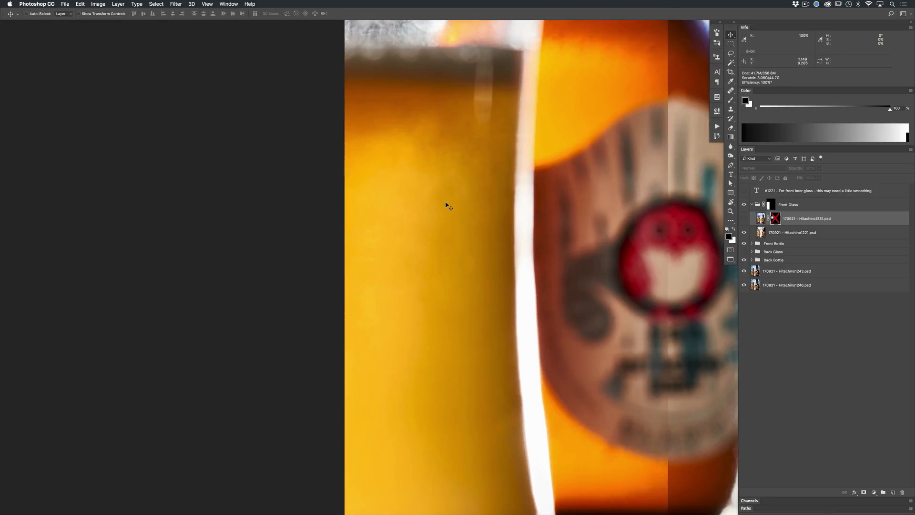
pyautogui.scroll(-3, 448, 224)
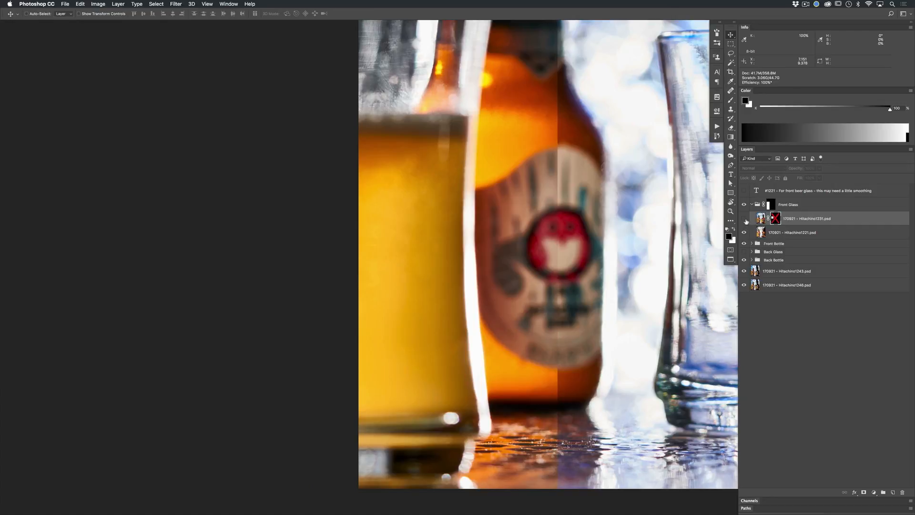
pyautogui.click(744, 219)
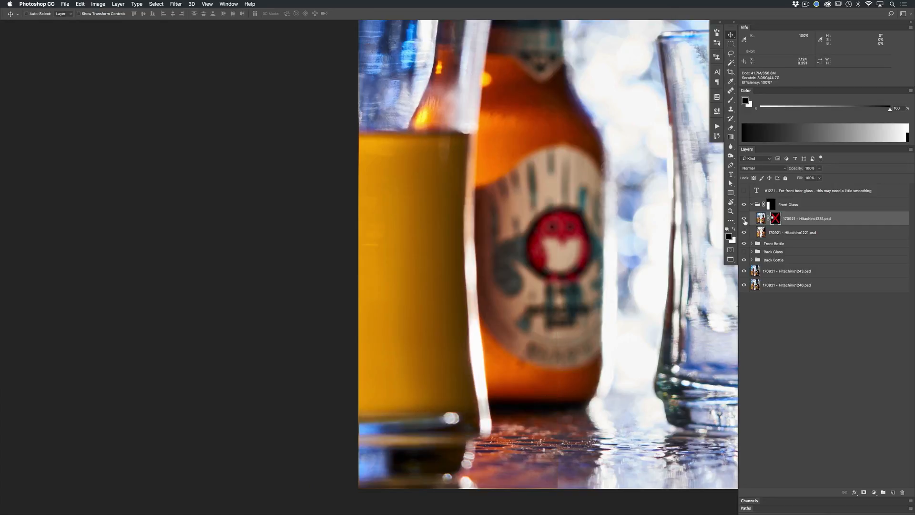
# Check the front glass with the Hitachino1231 mask temporarily enabled, and inspect the beer with the mask disabled
pyautogui.keyDown('shift'); pyautogui.click(774, 220); pyautogui.keyUp('shift')
pyautogui.moveTo(608, 195); pyautogui.dragTo(619, 303)
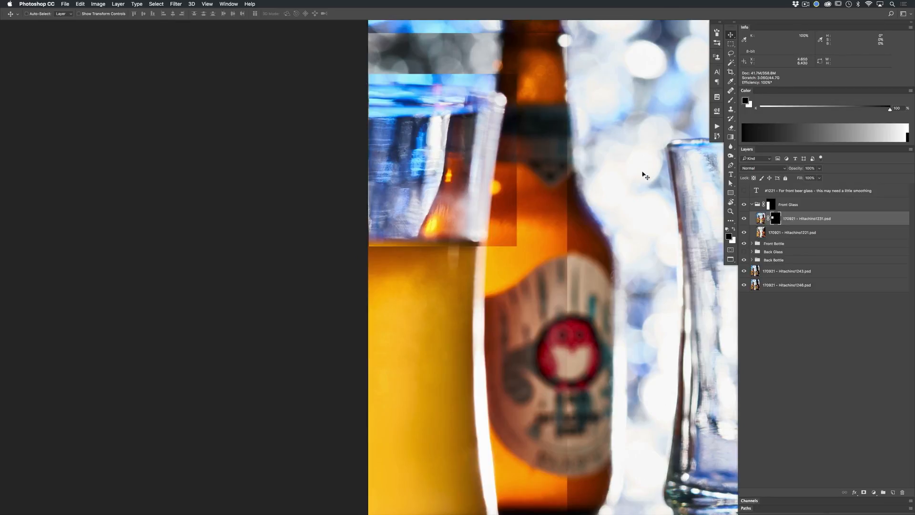
pyautogui.moveTo(606, 333); pyautogui.dragTo(585, 207)
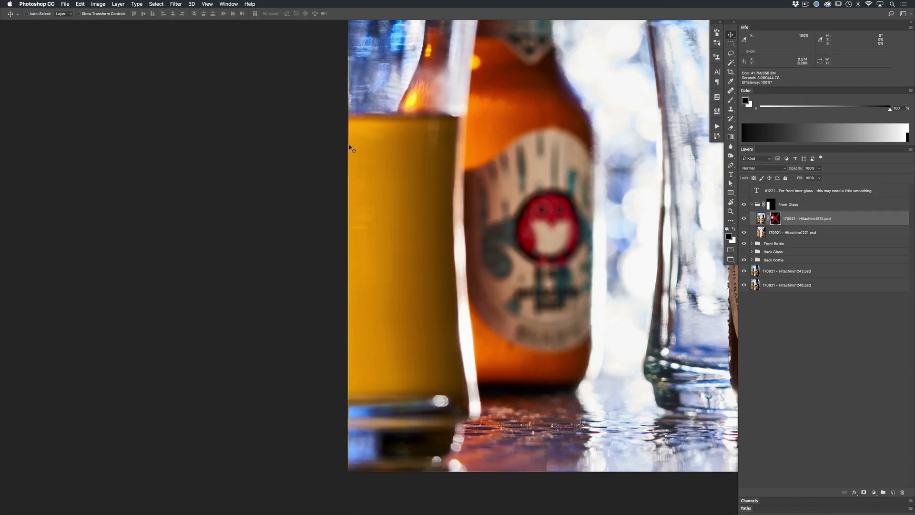
pyautogui.scroll(3, 346, 212)
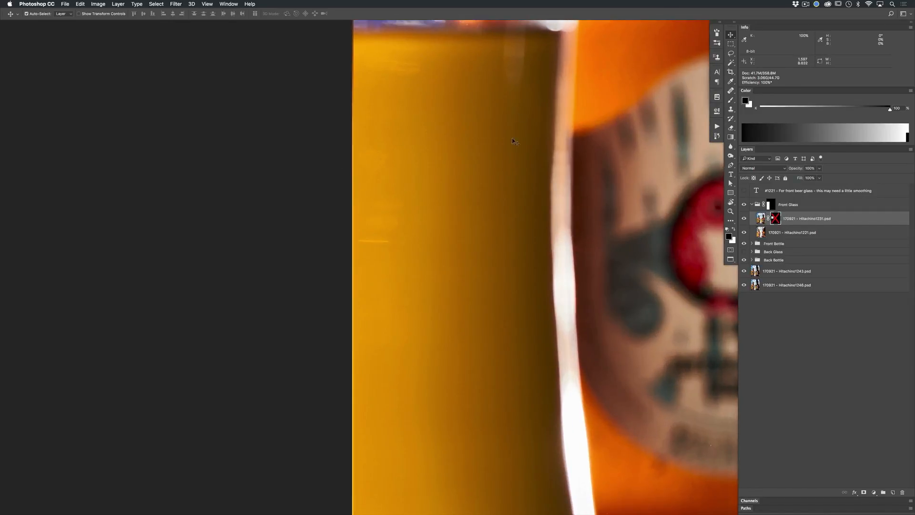
pyautogui.scroll(-3, 516, 183)
# Compare the beer colour and back bottle edges by switching the unmasked Hitachino1231 layer off and on
pyautogui.click(745, 219)
pyautogui.click(745, 218)
pyautogui.click(745, 219)
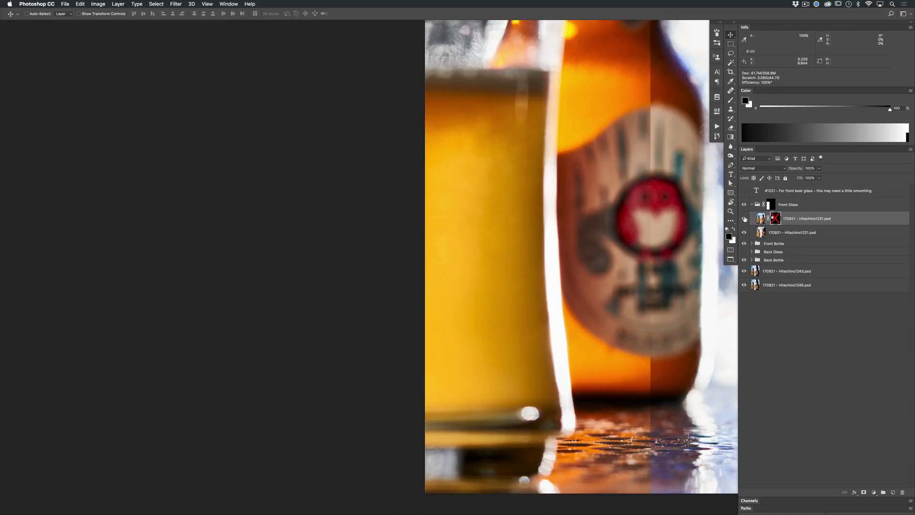
pyautogui.click(745, 219)
pyautogui.moveTo(608, 205); pyautogui.dragTo(560, 257)
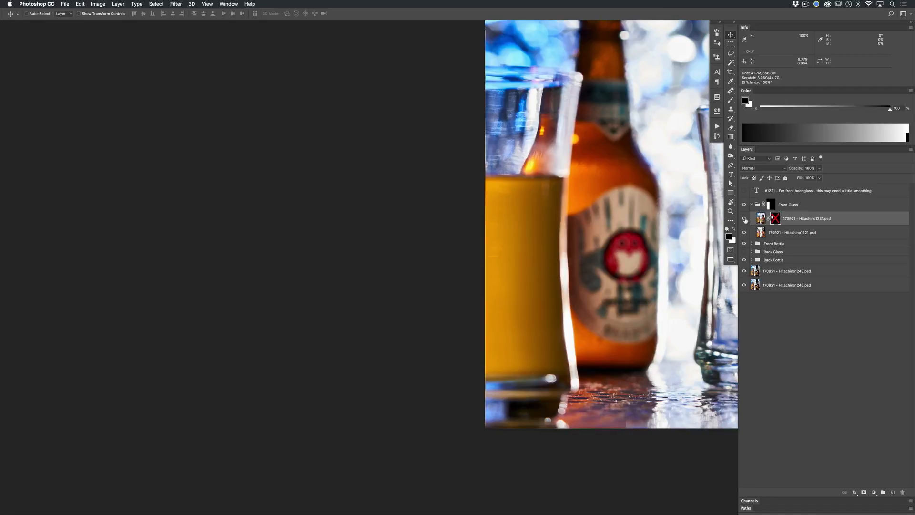
pyautogui.click(745, 219)
pyautogui.click(745, 219)
pyautogui.click(745, 219)
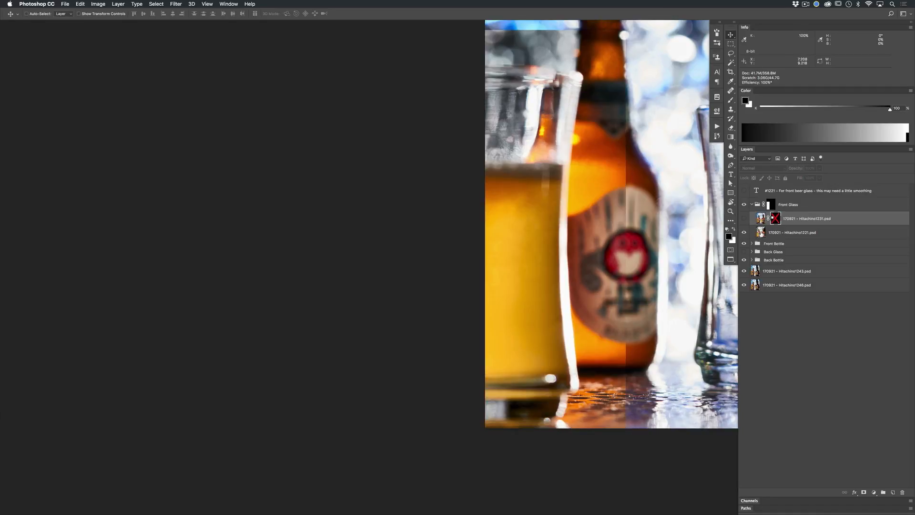
# Select the Hitachino1221 layer, inspect the foam line at its beer surface, and make Hitachino1231 visible again
pyautogui.click(753, 233)
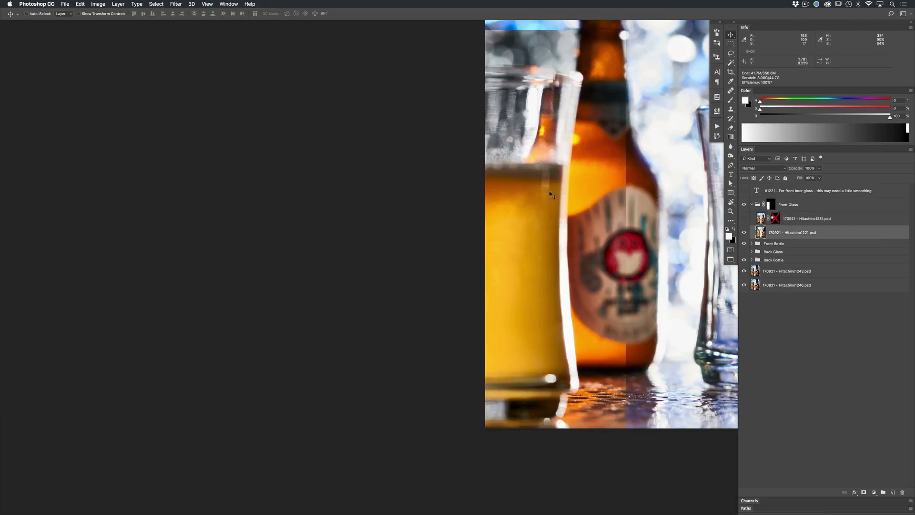
pyautogui.moveTo(515, 149); pyautogui.dragTo(614, 191)
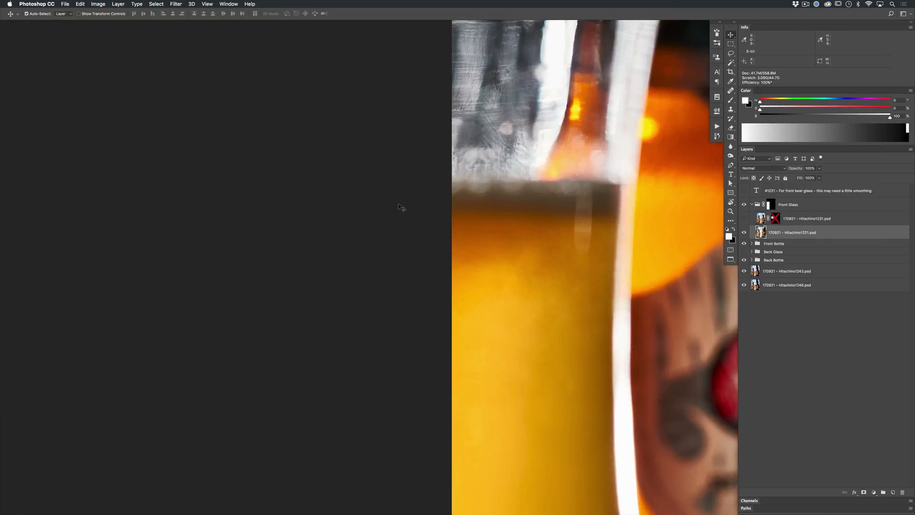
pyautogui.moveTo(684, 255); pyautogui.dragTo(574, 228)
pyautogui.click(744, 219)
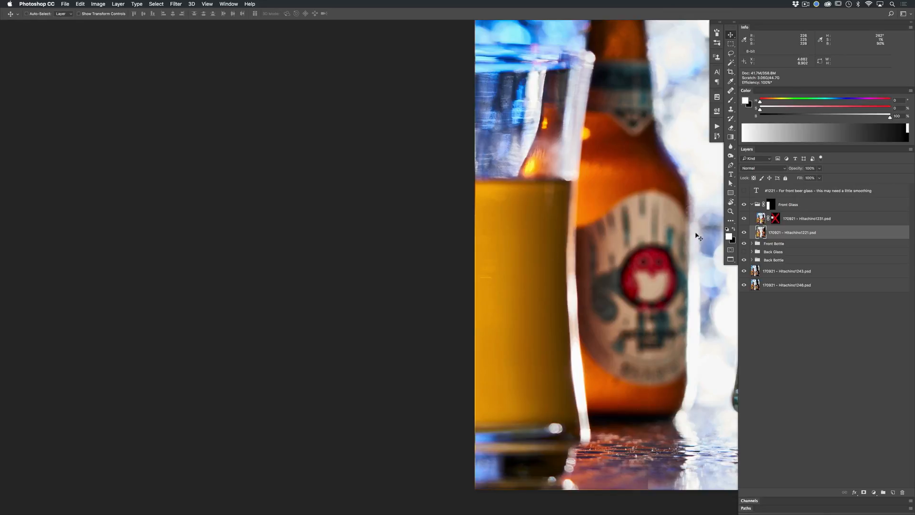
# Hide the Hitachino1221 layer and delete the layer mask from Hitachino1231
pyautogui.moveTo(767, 237)
pyautogui.mouseDown()
pyautogui.moveTo(767, 217)
pyautogui.moveTo(768, 234)
pyautogui.mouseUp()
pyautogui.moveTo(689, 207); pyautogui.dragTo(648, 207)
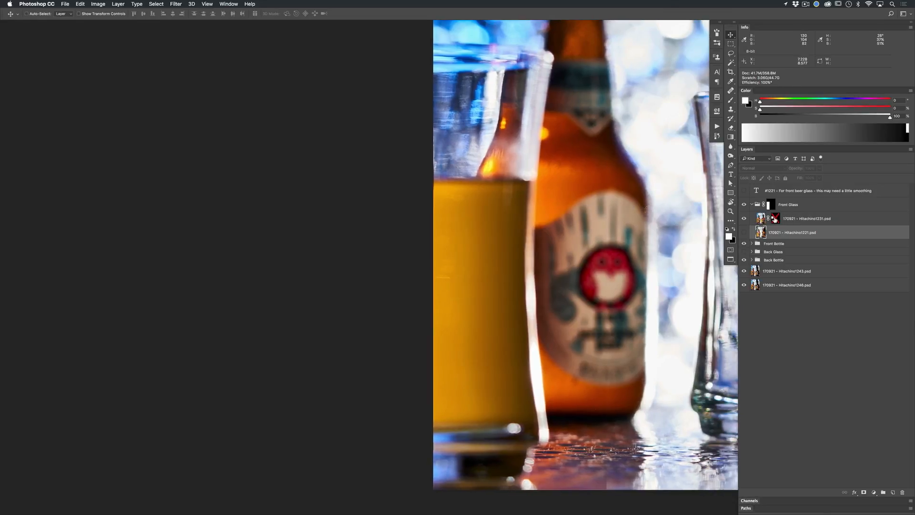
pyautogui.rightClick(774, 219)
pyautogui.click(792, 231)
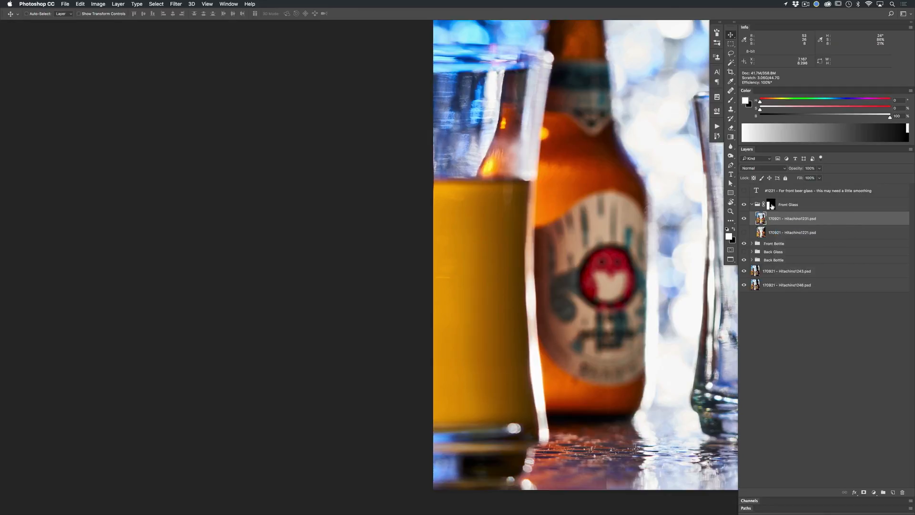
# Select the Front Glass group's mask and check its effect by temporarily disabling the mask and toggling the group
pyautogui.click(771, 206)
pyautogui.keyDown('shift'); pyautogui.click(773, 207); pyautogui.keyUp('shift')
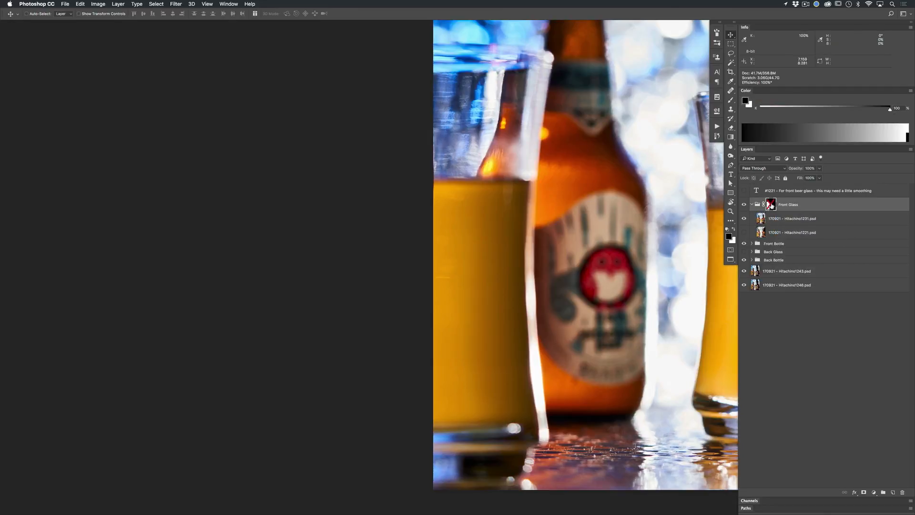
pyautogui.keyDown('shift'); pyautogui.click(772, 205); pyautogui.keyUp('shift')
pyautogui.click(746, 206)
pyautogui.click(746, 205)
pyautogui.click(746, 206)
pyautogui.click(746, 206)
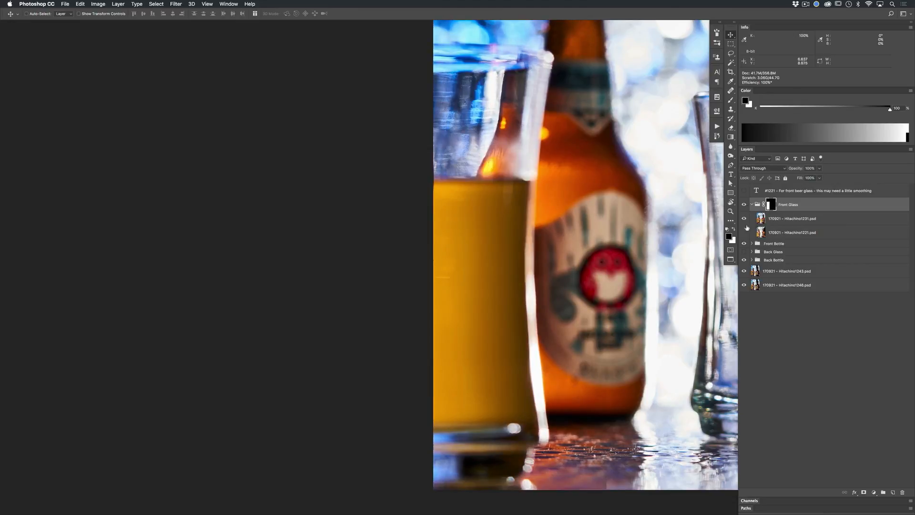
# Compare Hitachino1231 with Hitachino1221 by toggling their visibility, leaving only Hitachino1231 shown in the Front Glass group
pyautogui.click(745, 219)
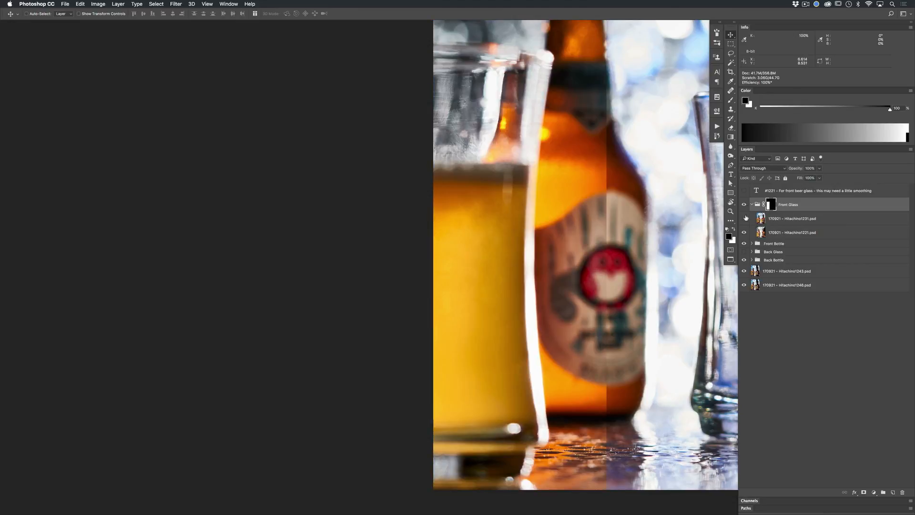
pyautogui.click(745, 218)
pyautogui.click(745, 219)
pyautogui.click(745, 219)
pyautogui.click(745, 219)
pyautogui.click(745, 218)
pyautogui.click(745, 218)
pyautogui.click(745, 218)
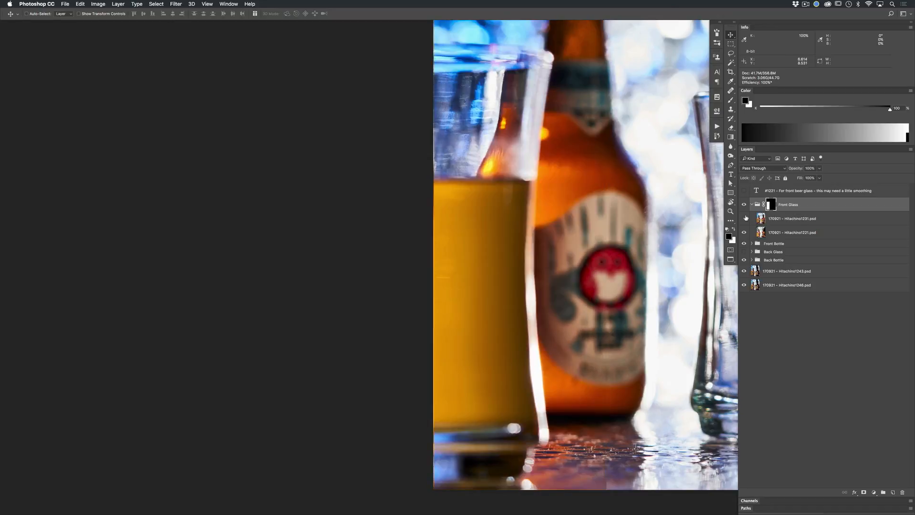
pyautogui.click(745, 218)
pyautogui.moveTo(625, 276); pyautogui.dragTo(503, 311)
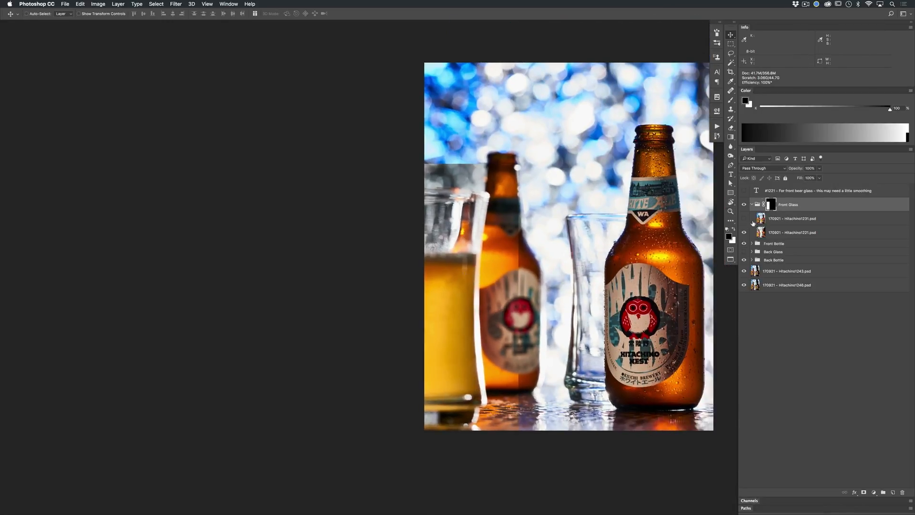
pyautogui.click(744, 232)
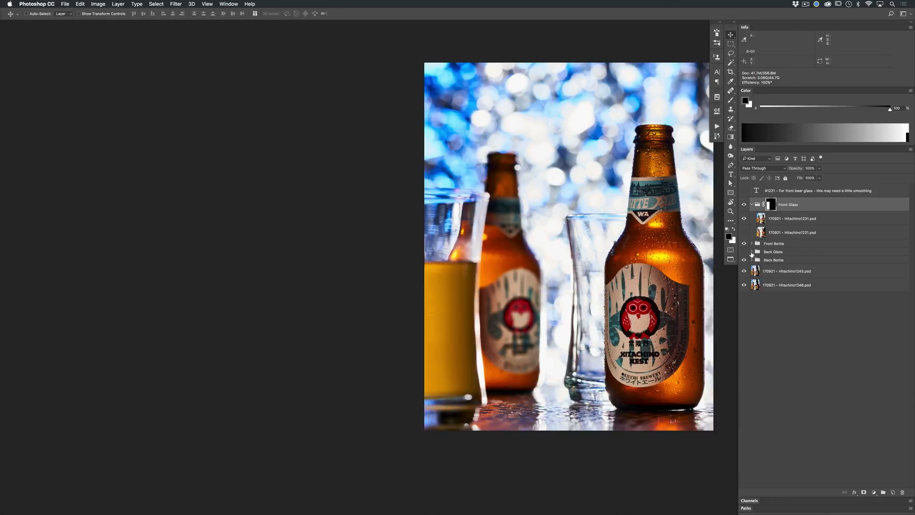
# With the mask overlay shown, paint black on the Front Glass mask above the glass rim and over the back bottle's neck
pyautogui.moveTo(437, 250); pyautogui.dragTo(431, 310)
pyautogui.press('\\')
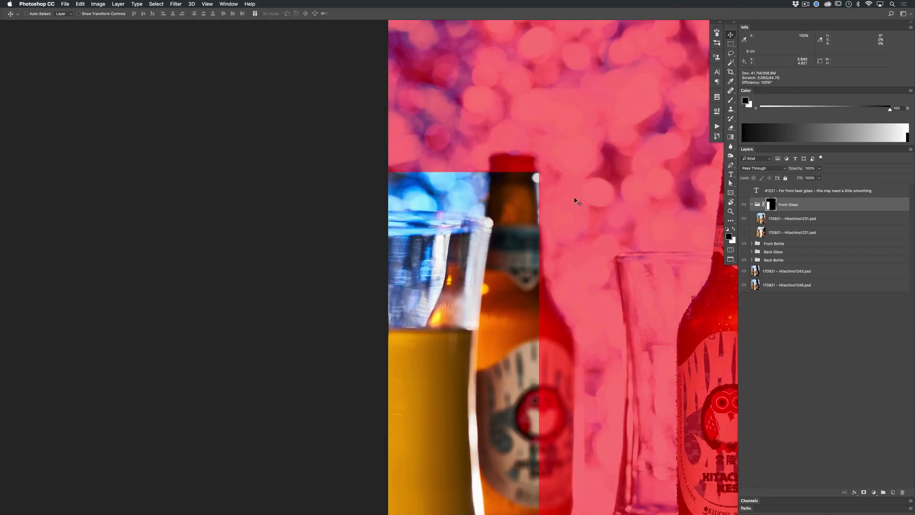
pyautogui.press('b')
pyautogui.moveTo(425, 143); pyautogui.dragTo(441, 267)
pyautogui.moveTo(435, 136); pyautogui.dragTo(453, 135)
pyautogui.moveTo(409, 142)
pyautogui.mouseDown()
pyautogui.moveTo(472, 170)
pyautogui.moveTo(400, 164)
pyautogui.moveTo(439, 154)
pyautogui.mouseUp()
pyautogui.click(383, 175)
pyautogui.keyDown('shift'); pyautogui.click(461, 176); pyautogui.keyUp('shift')
pyautogui.moveTo(488, 181)
pyautogui.mouseDown()
pyautogui.moveTo(515, 184)
pyautogui.moveTo(522, 248)
pyautogui.moveTo(528, 225)
pyautogui.moveTo(519, 227)
pyautogui.moveTo(505, 155)
pyautogui.mouseUp()
pyautogui.moveTo(516, 211); pyautogui.dragTo(509, 199)
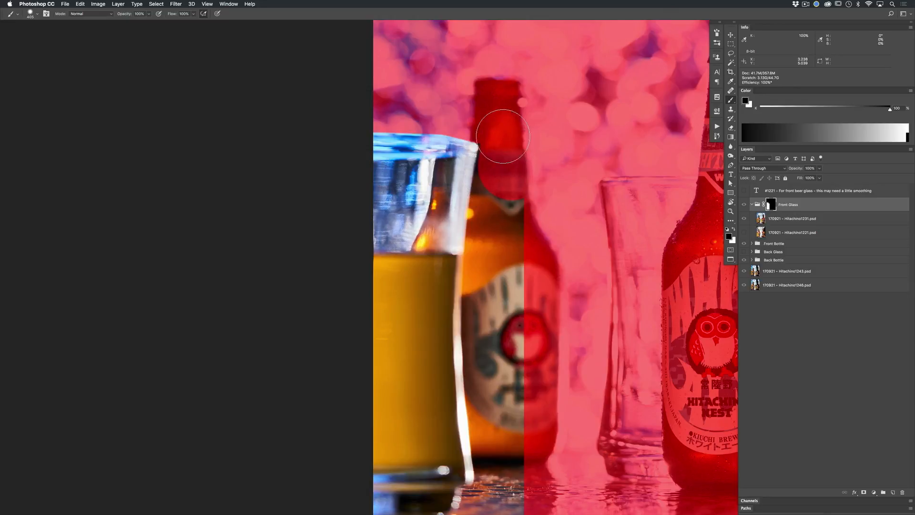
pyautogui.press('x')
pyautogui.moveTo(445, 154)
pyautogui.mouseDown()
pyautogui.moveTo(383, 158)
pyautogui.moveTo(468, 167)
pyautogui.moveTo(485, 181)
pyautogui.moveTo(510, 157)
pyautogui.moveTo(497, 264)
pyautogui.moveTo(498, 350)
pyautogui.mouseUp()
pyautogui.press('super+z')
pyautogui.press('x')
# Paint black on the Front Glass mask over the back bottle beside the glass, and turn off the mask overlay
pyautogui.moveTo(500, 328)
pyautogui.mouseDown()
pyautogui.moveTo(490, 216)
pyautogui.moveTo(488, 286)
pyautogui.mouseUp()
pyautogui.moveTo(500, 343)
pyautogui.mouseDown()
pyautogui.moveTo(488, 406)
pyautogui.moveTo(499, 395)
pyautogui.moveTo(497, 405)
pyautogui.moveTo(479, 366)
pyautogui.moveTo(497, 312)
pyautogui.moveTo(494, 322)
pyautogui.moveTo(478, 148)
pyautogui.mouseUp()
pyautogui.press('super+minus')
pyautogui.press('super+minus')
pyautogui.moveTo(526, 198); pyautogui.dragTo(558, 306)
pyautogui.press('\\')
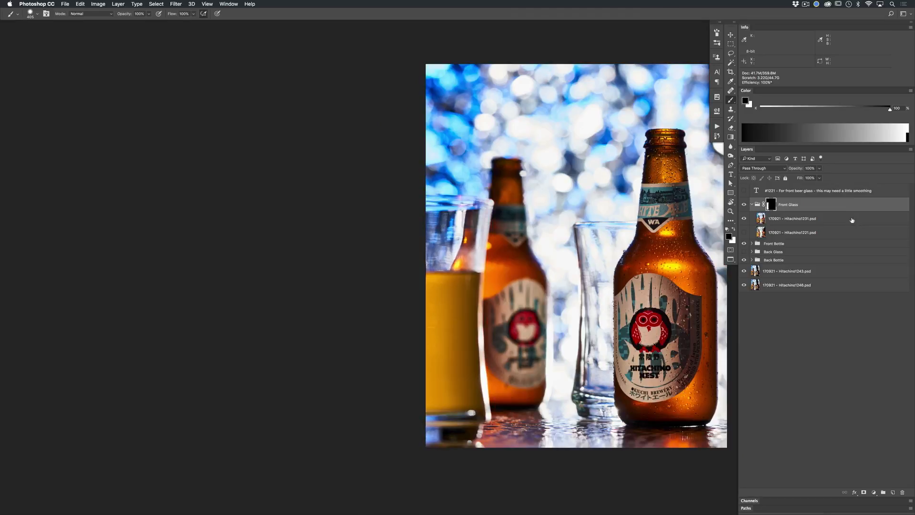
# Toggle the Front Glass group repeatedly to compare the front glass with and without the refined mask group
pyautogui.scroll(-1, 613, 55)
pyautogui.click(745, 206)
pyautogui.click(745, 206)
pyautogui.click(745, 206)
pyautogui.click(745, 206)
pyautogui.click(745, 206)
pyautogui.click(745, 206)
pyautogui.click(745, 206)
pyautogui.click(745, 206)
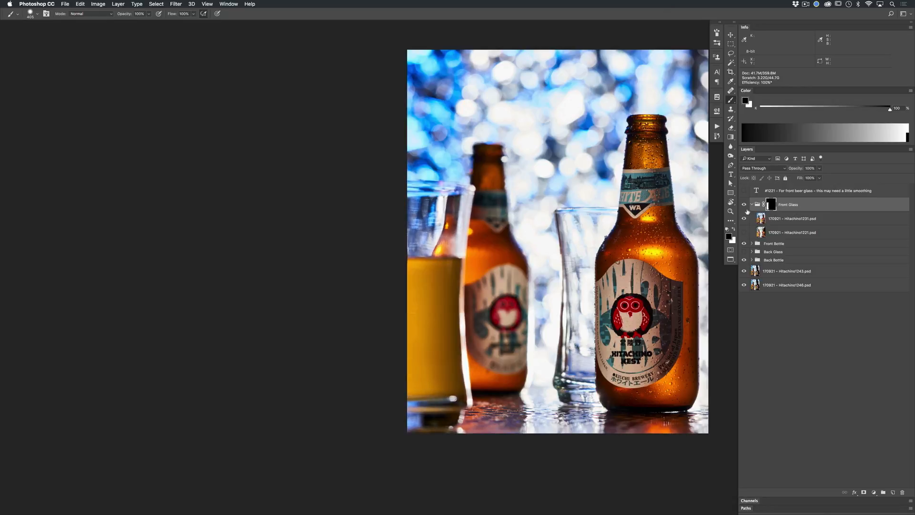
pyautogui.click(745, 206)
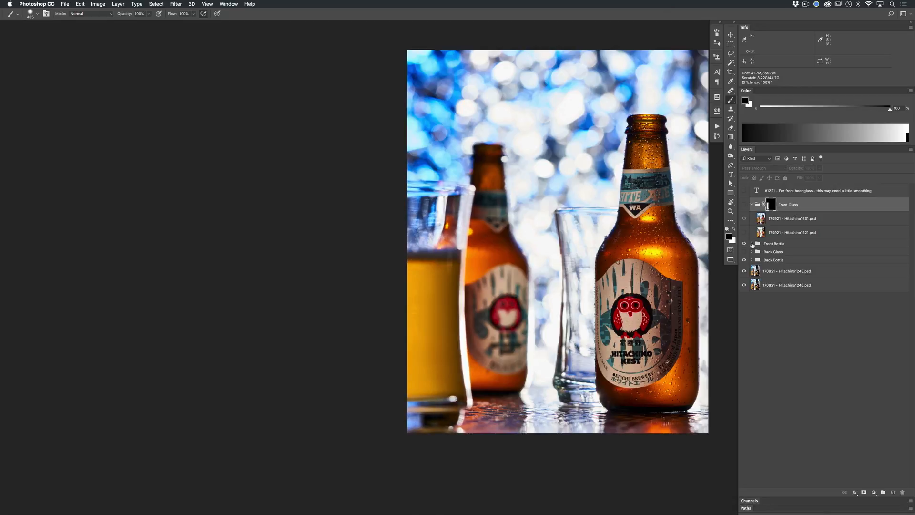
pyautogui.click(745, 206)
pyautogui.click(745, 205)
pyautogui.click(745, 206)
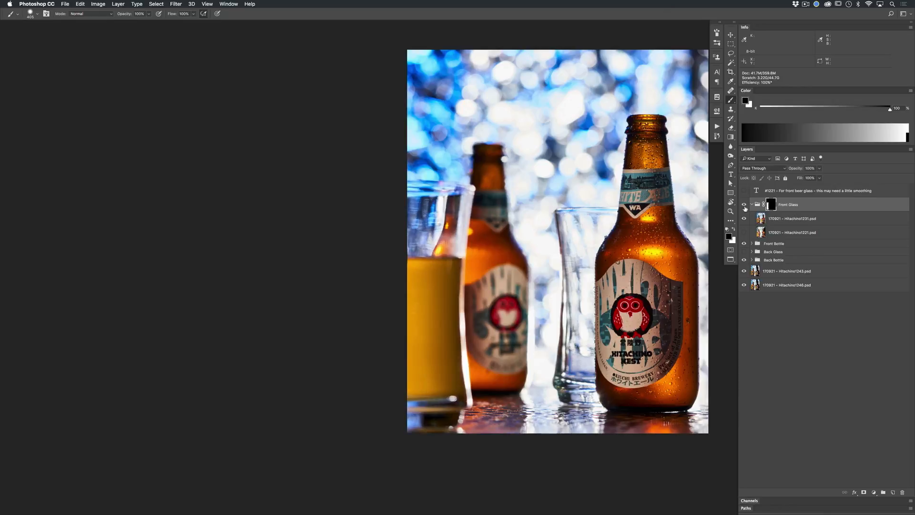
pyautogui.click(746, 206)
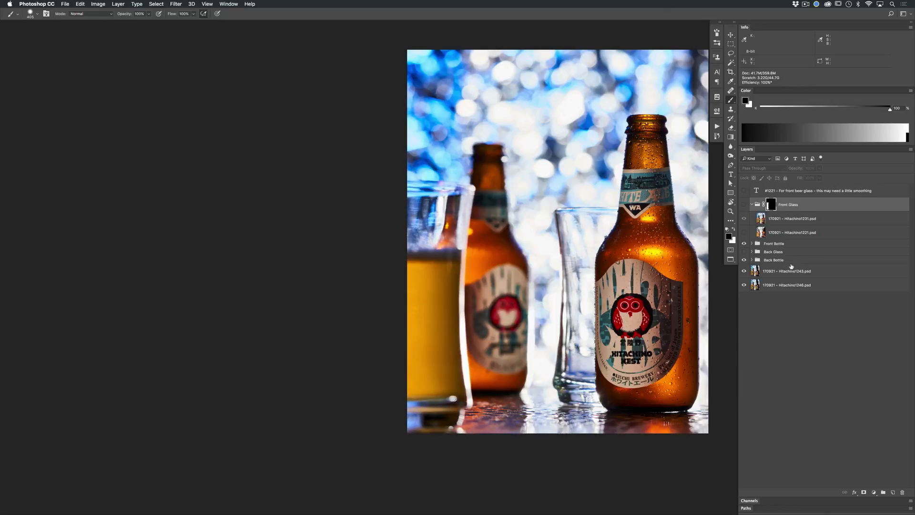
# Toggle the Front Bottle group, hide the Back Bottle group, and show the Front Glass group again
pyautogui.click(744, 244)
pyautogui.click(743, 244)
pyautogui.click(746, 205)
# Toggle the Hitachino1231 layer to check its contribution to the front glass with the Back Bottle group hidden
pyautogui.moveTo(458, 234); pyautogui.dragTo(588, 220)
pyautogui.click(744, 219)
pyautogui.click(743, 219)
pyautogui.click(744, 218)
pyautogui.click(743, 219)
pyautogui.click(744, 219)
pyautogui.click(744, 219)
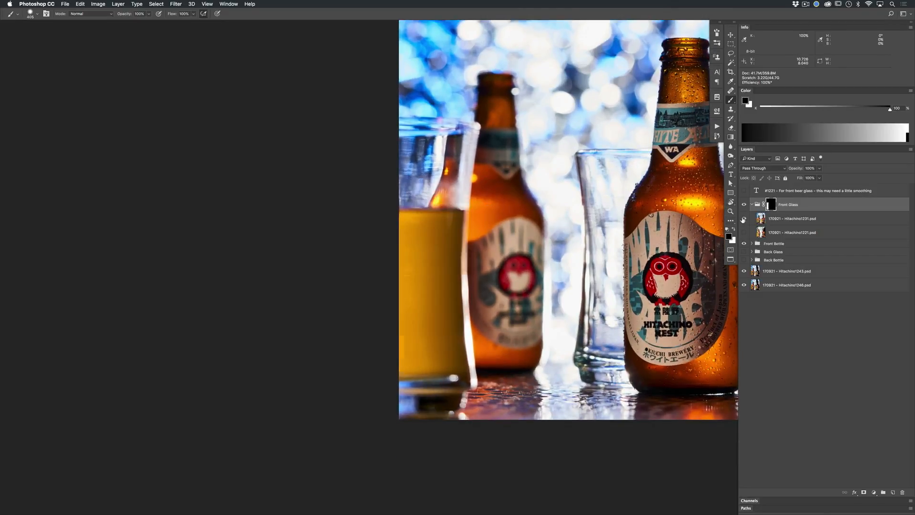
pyautogui.click(744, 220)
pyautogui.click(744, 220)
# Examine the base of the front glass up close with the Front Glass mask overlay shown, and hide the overlay
pyautogui.moveTo(586, 328); pyautogui.dragTo(585, 228)
pyautogui.moveTo(500, 309); pyautogui.dragTo(531, 282)
pyautogui.moveTo(531, 282); pyautogui.dragTo(588, 321)
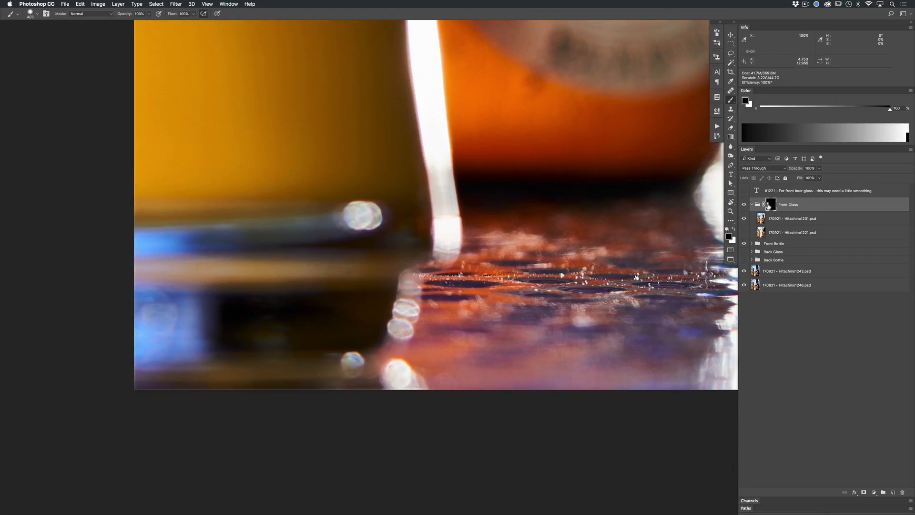
pyautogui.keyDown('alt'); pyautogui.keyDown('shift'); pyautogui.click(769, 206); pyautogui.keyUp('shift'); pyautogui.keyUp('alt')
pyautogui.keyDown('alt'); pyautogui.keyDown('shift'); pyautogui.click(769, 207); pyautogui.keyUp('shift'); pyautogui.keyUp('alt')
# Toggle the Front Glass group to compare the glass base and the table with and without it
pyautogui.click(744, 205)
pyautogui.click(744, 205)
pyautogui.click(744, 205)
pyautogui.click(744, 204)
pyautogui.moveTo(575, 283); pyautogui.dragTo(547, 279)
pyautogui.moveTo(548, 227); pyautogui.dragTo(548, 265)
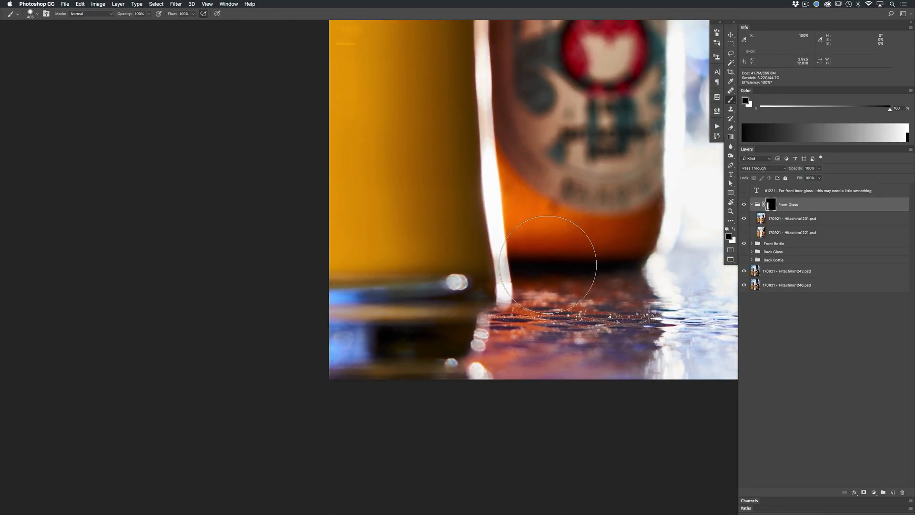
# Place the Hitachino1221 layer above the Hitachino1231 layer inside the Front Glass group and make it visible
pyautogui.moveTo(572, 222); pyautogui.dragTo(547, 298)
pyautogui.moveTo(598, 168); pyautogui.dragTo(464, 278)
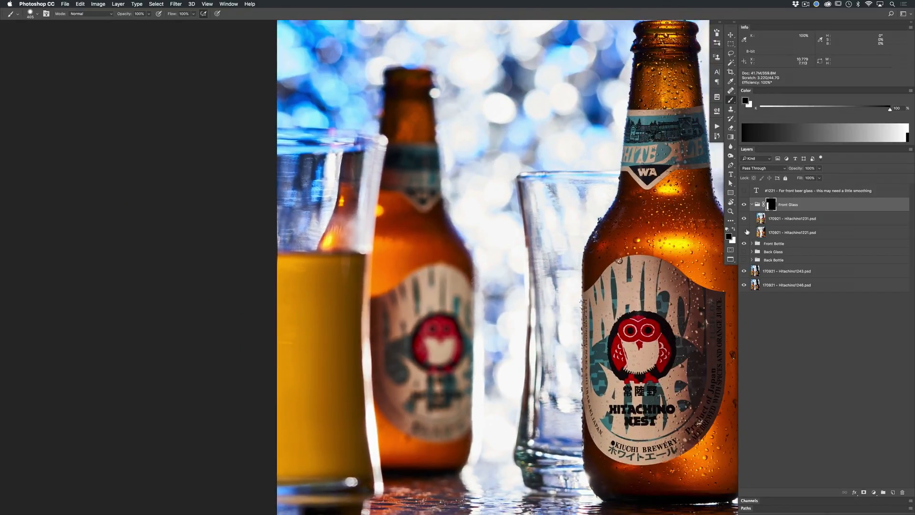
pyautogui.moveTo(769, 219); pyautogui.dragTo(771, 215)
pyautogui.moveTo(770, 212); pyautogui.dragTo(771, 213)
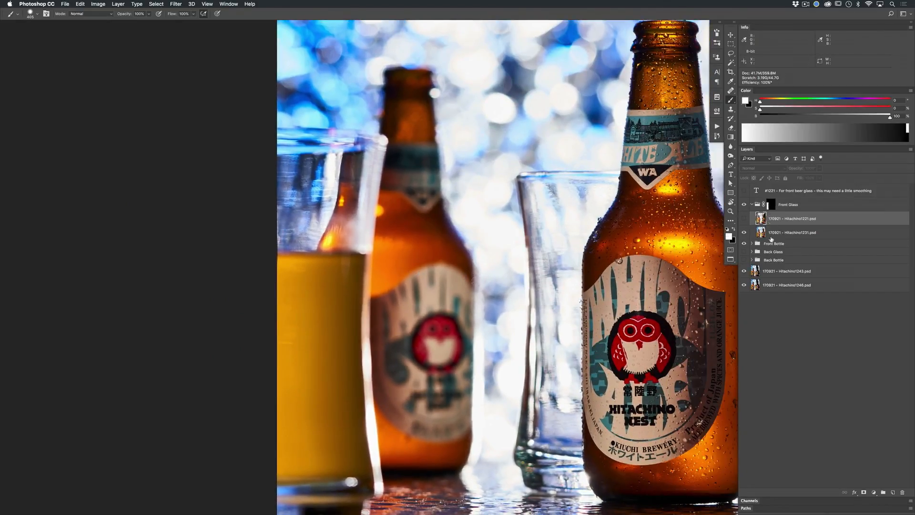
pyautogui.click(744, 219)
pyautogui.click(744, 219)
pyautogui.click(744, 219)
# Check the Hitachino1221 layer's alignment with the front glass at 40% opacity, and restore its opacity to 100%
pyautogui.press('v')
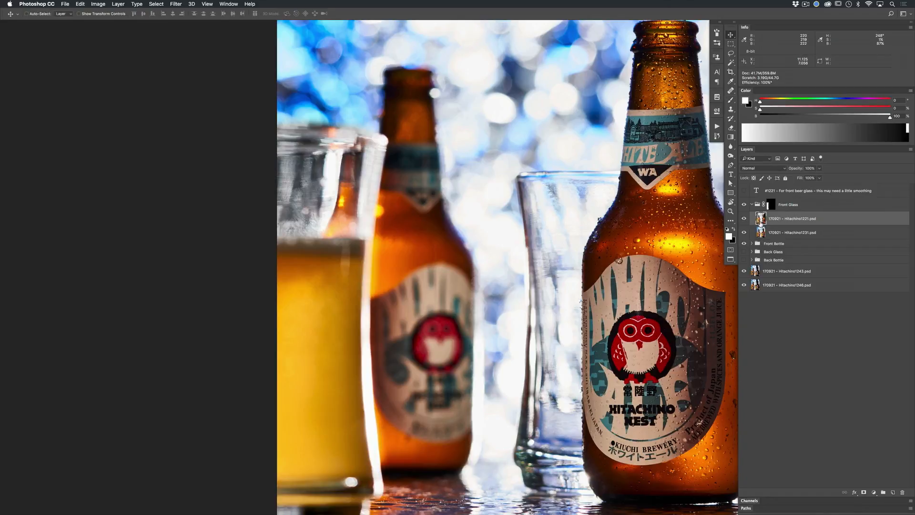
pyautogui.press('4')
pyautogui.keyDown('super'); pyautogui.click(267, 297); pyautogui.keyUp('super')
pyautogui.moveTo(374, 216); pyautogui.dragTo(376, 241)
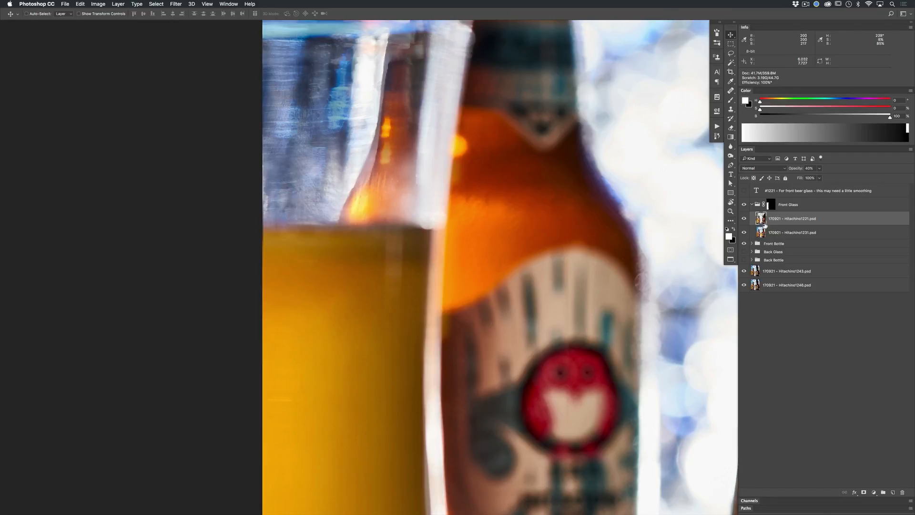
pyautogui.press('0')
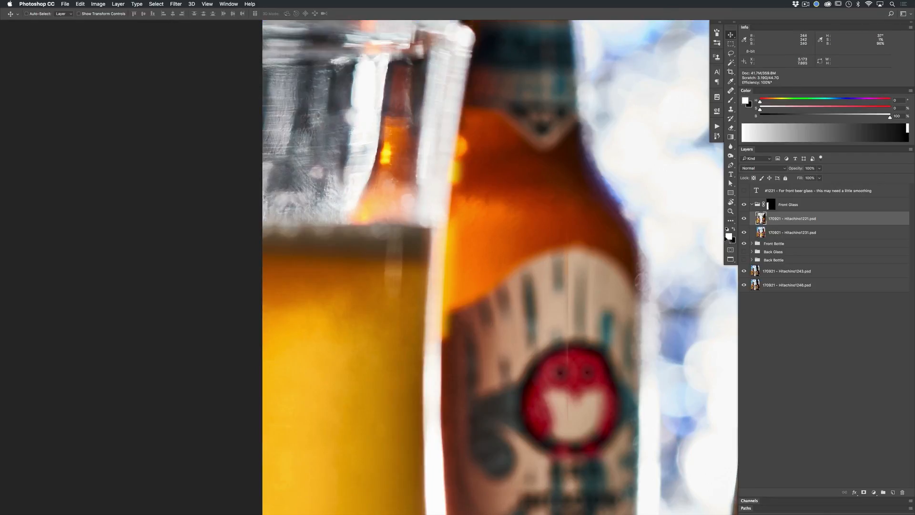
# Add a black layer mask to the Hitachino1221 layer and paint white on it over the beer in the front glass
pyautogui.press('b')
pyautogui.moveTo(378, 253); pyautogui.dragTo(357, 255)
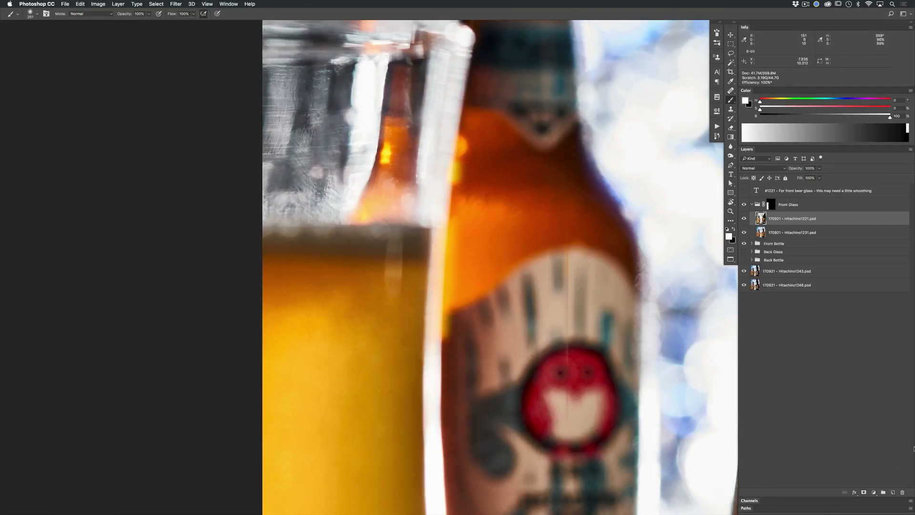
pyautogui.keyDown('alt'); pyautogui.click(863, 493); pyautogui.keyUp('alt')
pyautogui.moveTo(417, 240)
pyautogui.mouseDown()
pyautogui.moveTo(326, 248)
pyautogui.moveTo(402, 243)
pyautogui.moveTo(274, 239)
pyautogui.moveTo(350, 234)
pyautogui.moveTo(314, 237)
pyautogui.moveTo(287, 251)
pyautogui.moveTo(281, 268)
pyautogui.moveTo(381, 276)
pyautogui.moveTo(310, 295)
pyautogui.moveTo(300, 284)
pyautogui.moveTo(279, 291)
pyautogui.moveTo(335, 286)
pyautogui.moveTo(305, 309)
pyautogui.moveTo(363, 291)
pyautogui.moveTo(375, 300)
pyautogui.moveTo(299, 310)
pyautogui.moveTo(334, 302)
pyautogui.moveTo(288, 325)
pyautogui.moveTo(276, 299)
pyautogui.mouseUp()
pyautogui.moveTo(345, 313); pyautogui.dragTo(319, 313)
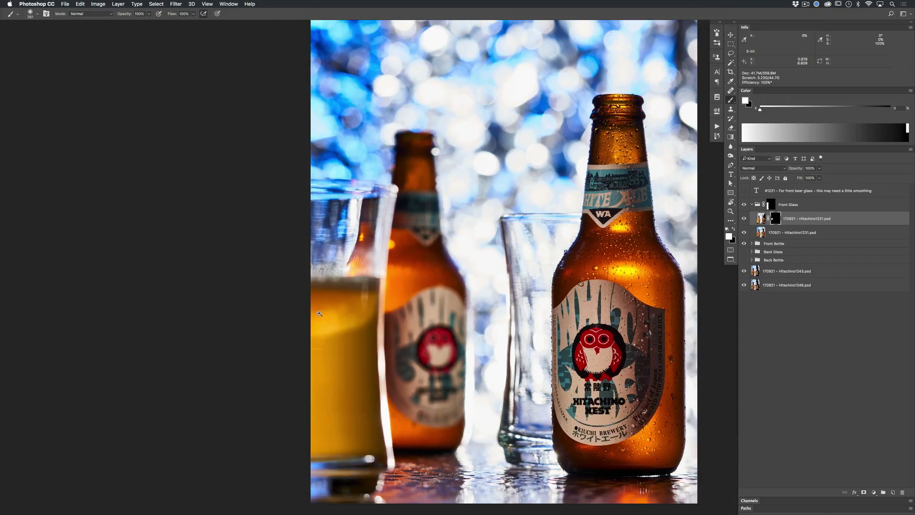
pyautogui.moveTo(386, 331)
pyautogui.mouseDown()
pyautogui.moveTo(416, 311)
pyautogui.moveTo(408, 336)
pyautogui.mouseUp()
pyautogui.moveTo(353, 309)
pyautogui.mouseDown()
pyautogui.moveTo(380, 287)
pyautogui.moveTo(313, 362)
pyautogui.moveTo(334, 456)
pyautogui.moveTo(383, 410)
pyautogui.moveTo(382, 382)
pyautogui.moveTo(397, 475)
pyautogui.moveTo(300, 440)
pyautogui.moveTo(352, 389)
pyautogui.moveTo(342, 353)
pyautogui.mouseUp()
# Set the brush flow to 10% and paint white on the Hitachino1221 mask to blend in the brighter beer
pyautogui.press('1')
pyautogui.moveTo(380, 395); pyautogui.dragTo(333, 399)
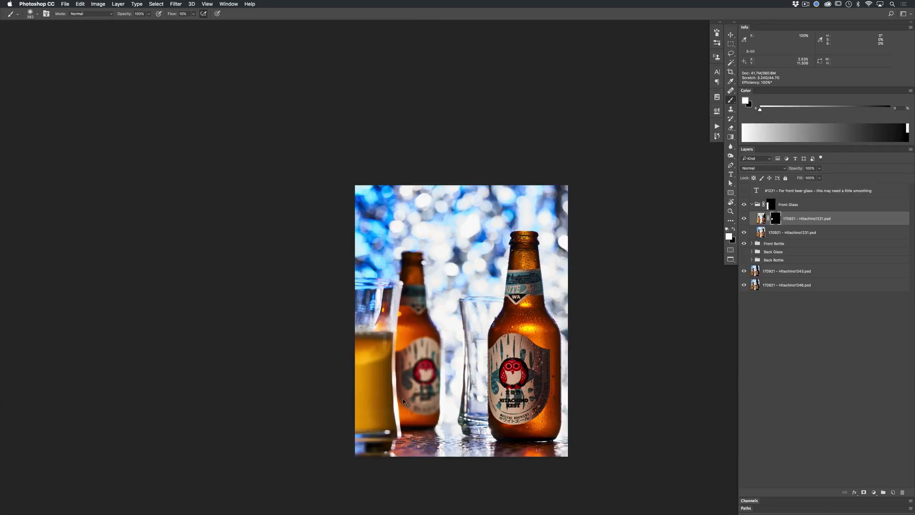
pyautogui.moveTo(361, 386); pyautogui.dragTo(383, 387)
pyautogui.moveTo(400, 333); pyautogui.dragTo(391, 353)
pyautogui.press('x')
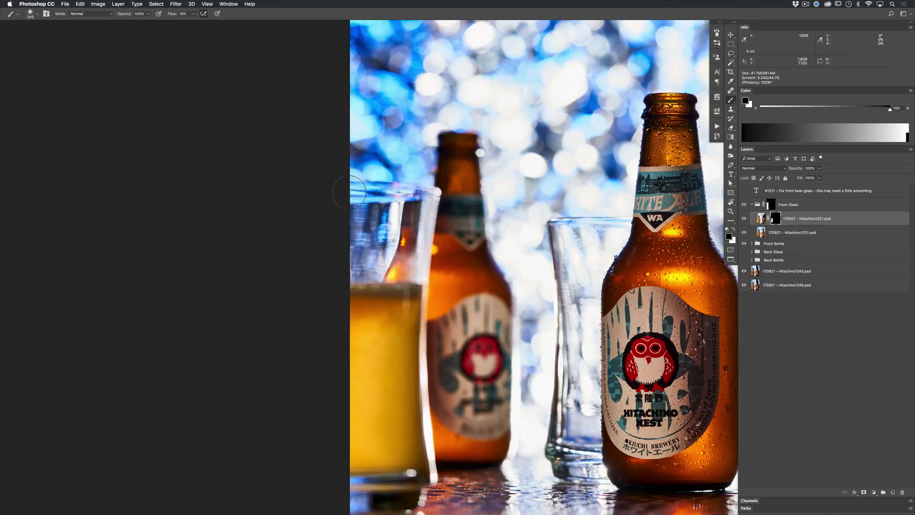
pyautogui.press('x')
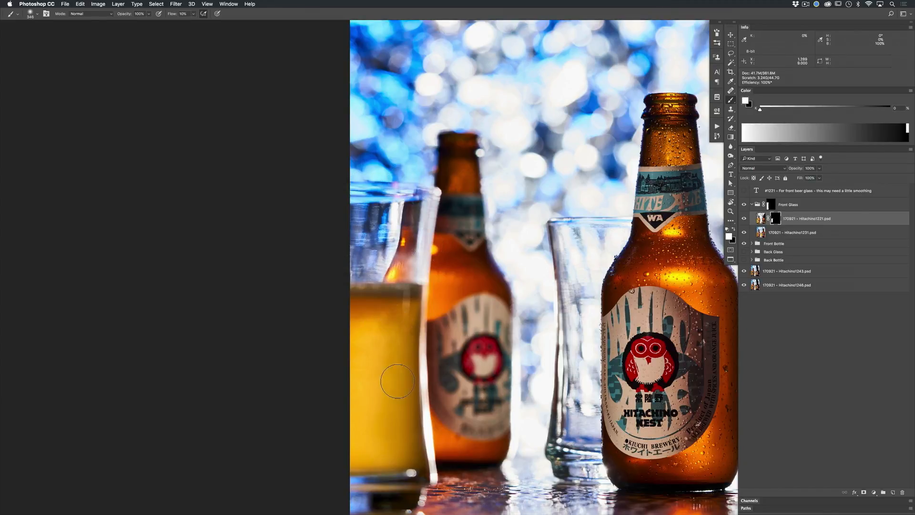
# Build up white on the Hitachino1221 mask down the beer, and paint black along the glass edge beside the back bottle
pyautogui.moveTo(395, 332)
pyautogui.mouseDown()
pyautogui.moveTo(398, 441)
pyautogui.moveTo(406, 458)
pyautogui.moveTo(402, 336)
pyautogui.moveTo(408, 455)
pyautogui.moveTo(397, 429)
pyautogui.moveTo(354, 451)
pyautogui.moveTo(370, 462)
pyautogui.mouseUp()
pyautogui.moveTo(422, 421); pyautogui.dragTo(454, 421)
pyautogui.moveTo(466, 429); pyautogui.dragTo(447, 429)
pyautogui.moveTo(447, 413); pyautogui.dragTo(443, 290)
pyautogui.press('x')
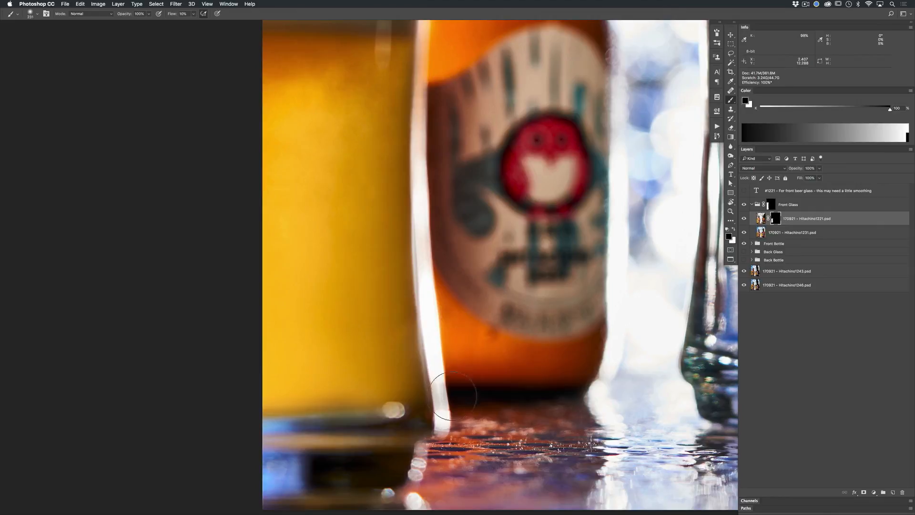
pyautogui.moveTo(432, 252); pyautogui.dragTo(438, 359)
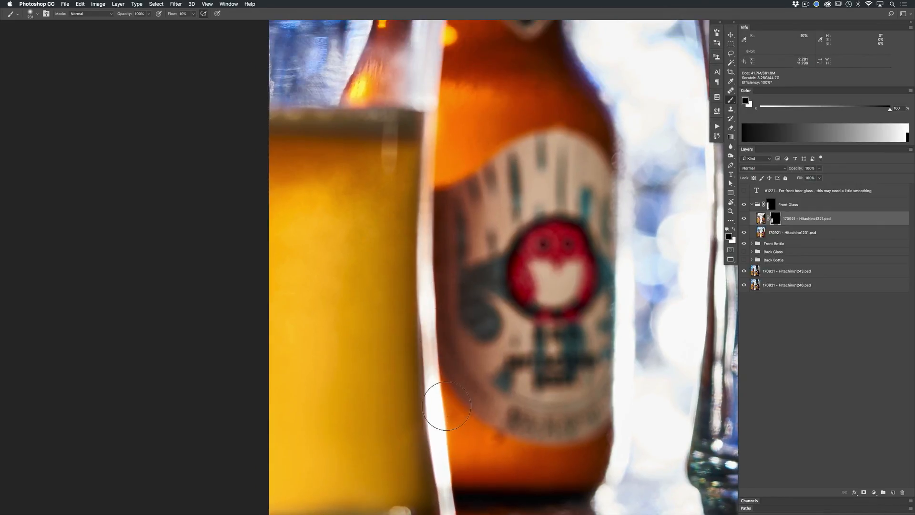
pyautogui.press('x')
pyautogui.moveTo(450, 296); pyautogui.dragTo(448, 446)
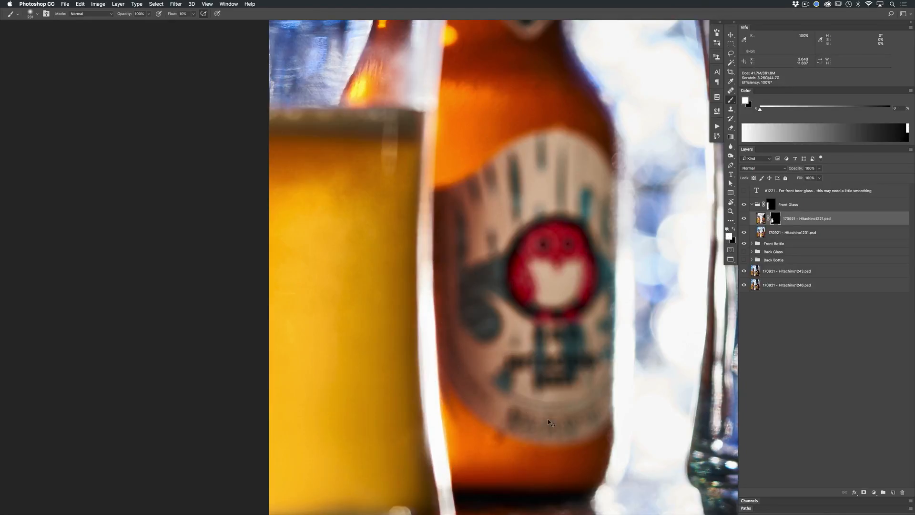
pyautogui.press('super+z')
# Touch up the Hitachino1221 mask along the glass edge with a smaller brush, and check its coverage with the mask overlay
pyautogui.moveTo(448, 398); pyautogui.dragTo(442, 398)
pyautogui.moveTo(446, 395)
pyautogui.mouseDown()
pyautogui.moveTo(445, 296)
pyautogui.moveTo(451, 381)
pyautogui.moveTo(429, 365)
pyautogui.moveTo(443, 381)
pyautogui.mouseUp()
pyautogui.scroll(2, 425, 310)
pyautogui.press('x')
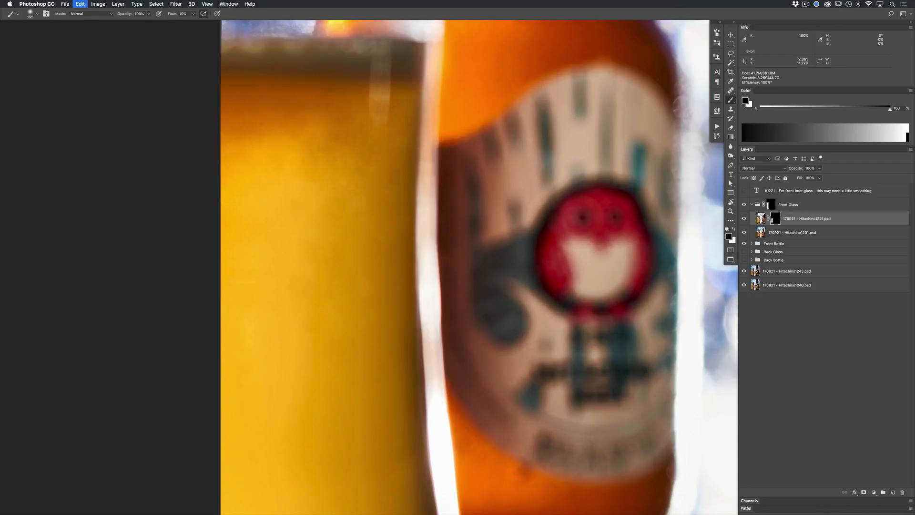
pyautogui.scroll(-2, 460, 373)
pyautogui.press('\\')
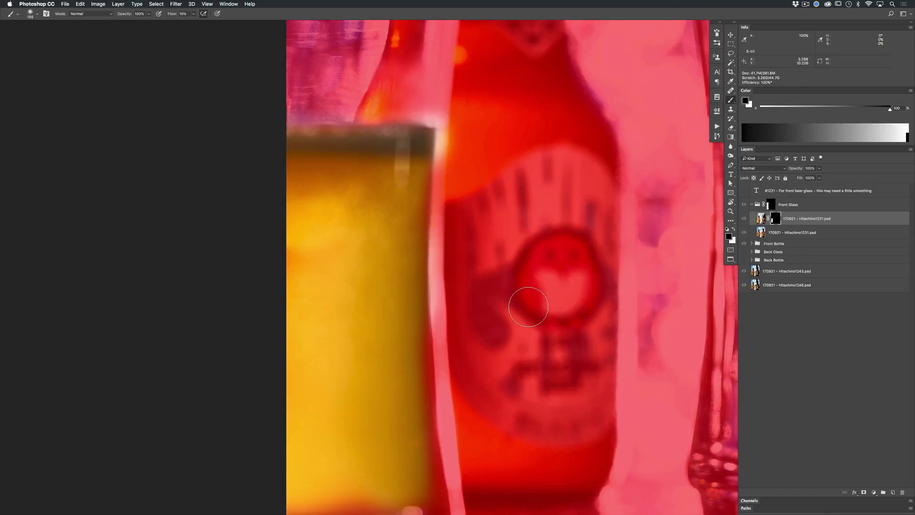
pyautogui.press('\\')
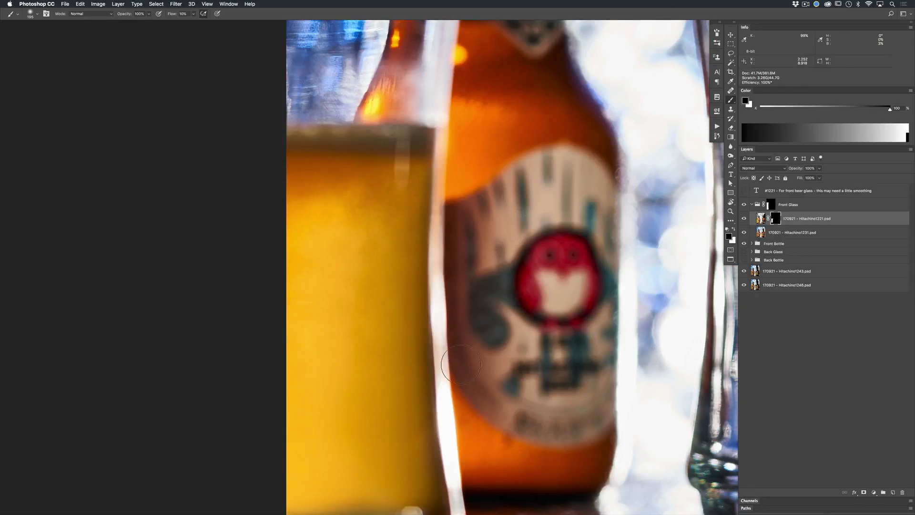
pyautogui.scroll(-3, 448, 429)
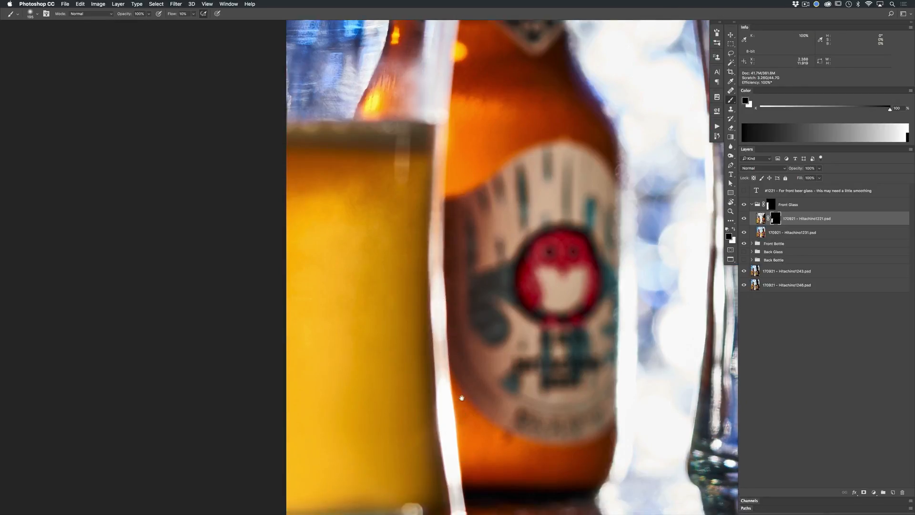
pyautogui.moveTo(490, 391); pyautogui.dragTo(469, 395)
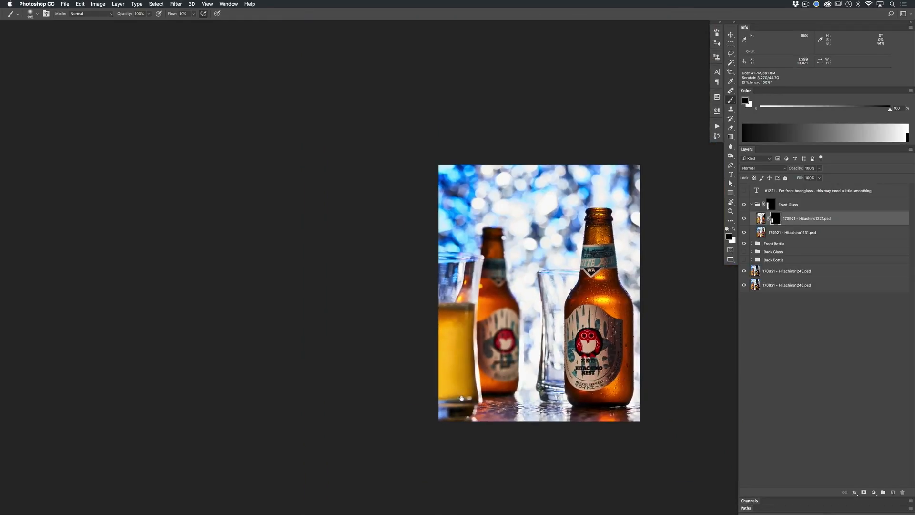
# Toggle the Hitachino1221 layer's mask and visibility to compare the beer with and without the brightening
pyautogui.click(480, 348)
pyautogui.keyDown('shift'); pyautogui.click(778, 218); pyautogui.keyUp('shift')
pyautogui.keyDown('shift'); pyautogui.click(778, 218); pyautogui.keyUp('shift')
pyautogui.click(744, 219)
pyautogui.click(745, 219)
pyautogui.click(744, 219)
pyautogui.click(744, 219)
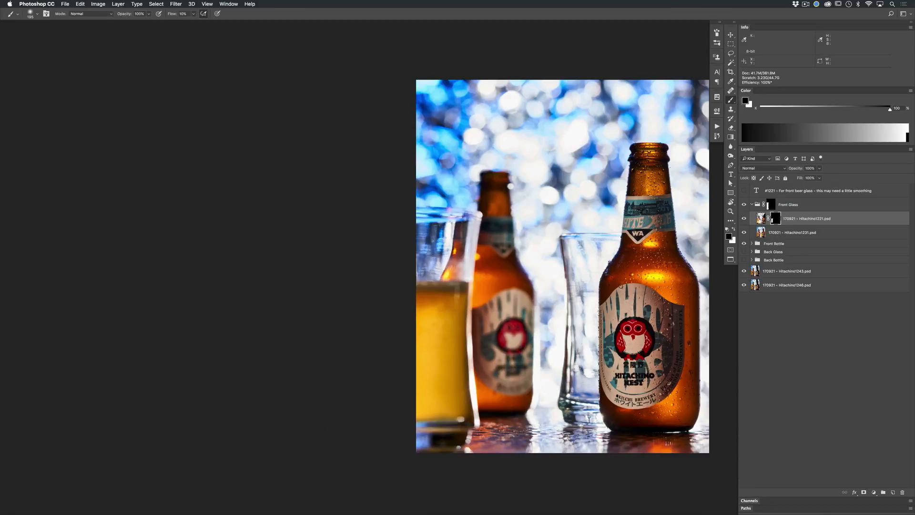
# Disable the Hitachino1221 mask, shift the layer slightly to the right to match the glass, and enable the mask again
pyautogui.keyDown('shift'); pyautogui.click(775, 219); pyautogui.keyUp('shift')
pyautogui.keyDown('shift'); pyautogui.click(773, 221); pyautogui.keyUp('shift')
pyautogui.keyDown('shift'); pyautogui.click(775, 218); pyautogui.keyUp('shift')
pyautogui.scroll(5, 486, 334)
pyautogui.press('v')
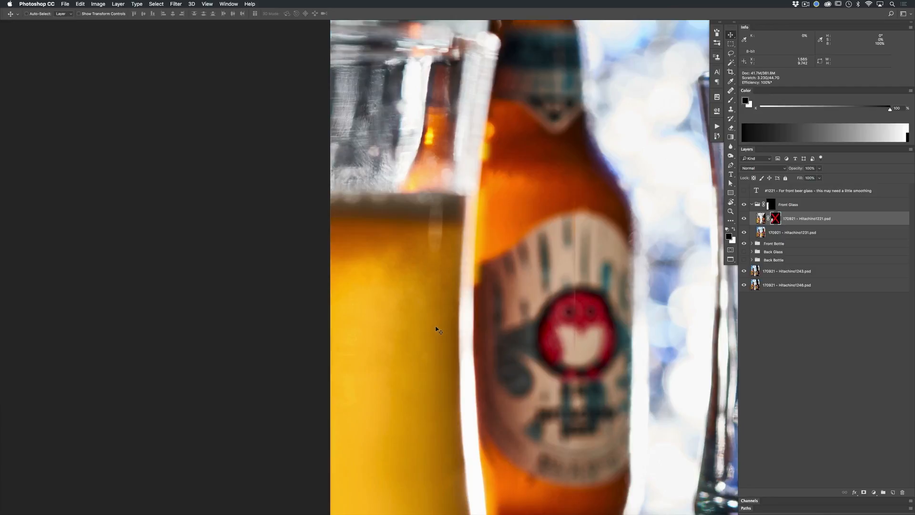
pyautogui.moveTo(435, 329); pyautogui.dragTo(438, 328)
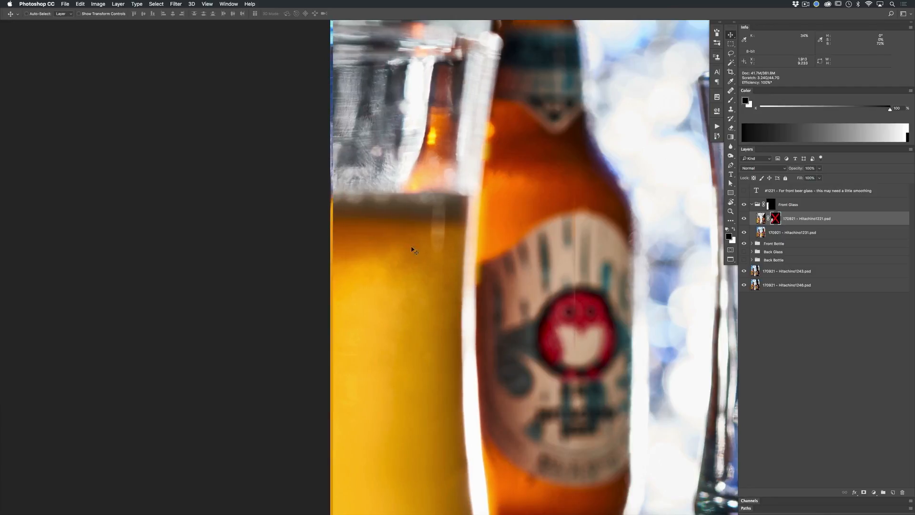
pyautogui.keyDown('shift'); pyautogui.click(775, 219); pyautogui.keyUp('shift')
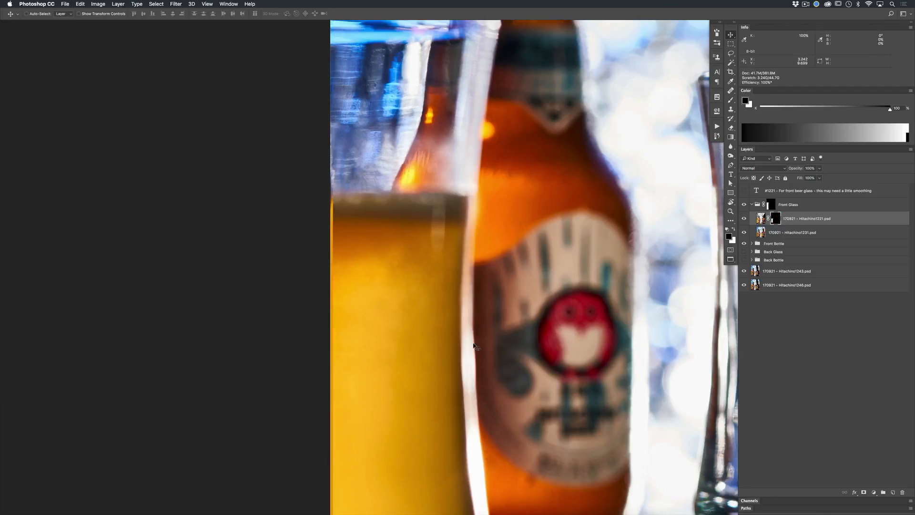
# Check the mask overlay on the front glass and try painting black along the beer's edge beside the bottle
pyautogui.moveTo(523, 333); pyautogui.dragTo(440, 244)
pyautogui.press('b')
pyautogui.press('\\')
pyautogui.press('\\')
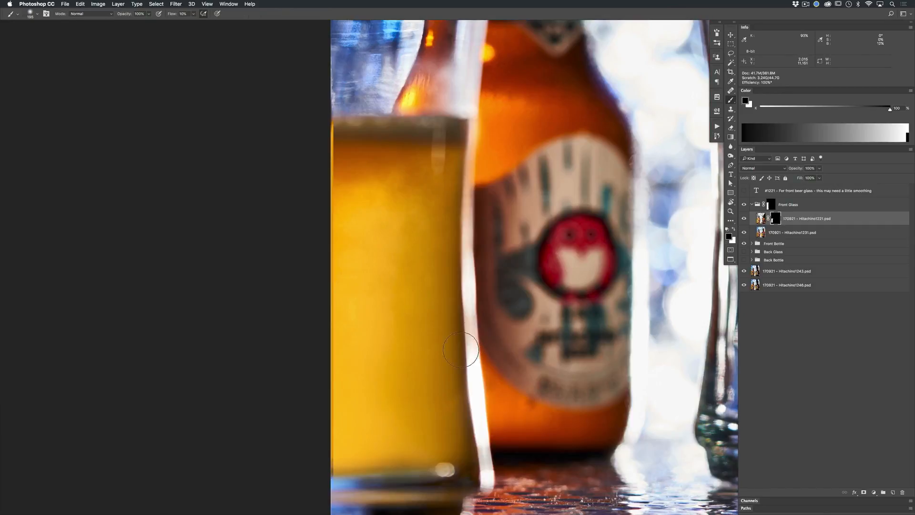
pyautogui.moveTo(461, 391); pyautogui.dragTo(459, 344)
pyautogui.press('super+z')
# Paint white on the Hitachino1221 mask with a smaller brush along the beer's edge beside the back bottle
pyautogui.press('x')
pyautogui.moveTo(462, 436); pyautogui.dragTo(451, 300)
pyautogui.moveTo(451, 381); pyautogui.dragTo(444, 381)
pyautogui.press('super+z')
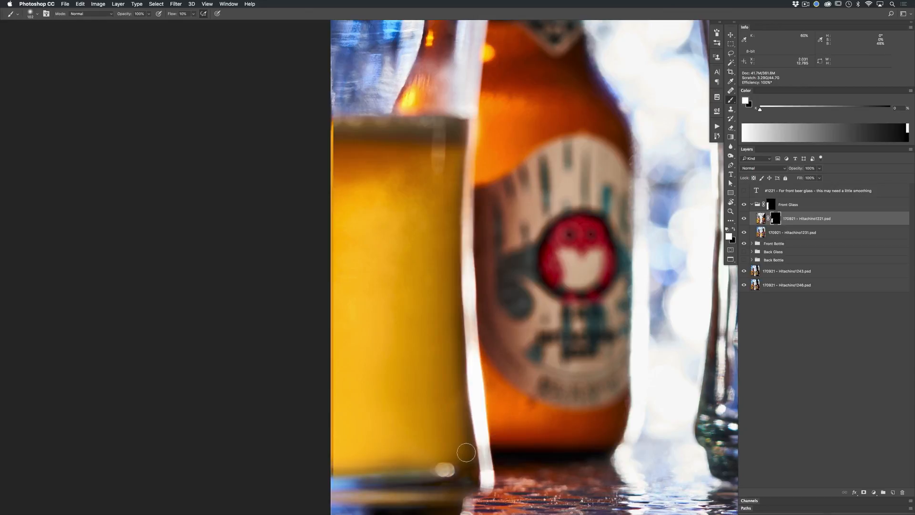
pyautogui.moveTo(466, 452); pyautogui.dragTo(448, 325)
pyautogui.moveTo(448, 267); pyautogui.dragTo(453, 192)
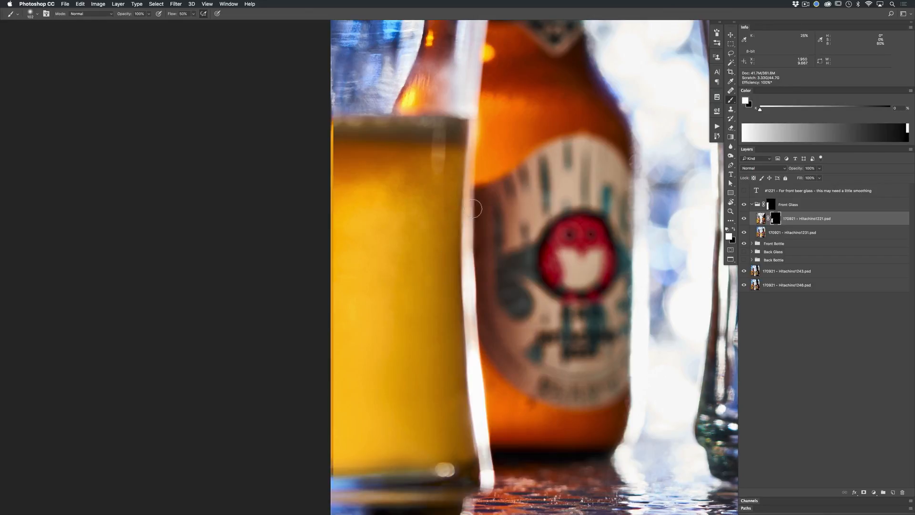
pyautogui.press('x')
pyautogui.press('super+z')
pyautogui.moveTo(480, 149)
pyautogui.mouseDown()
pyautogui.moveTo(484, 233)
pyautogui.moveTo(474, 160)
pyautogui.moveTo(472, 232)
pyautogui.mouseUp()
pyautogui.press('x')
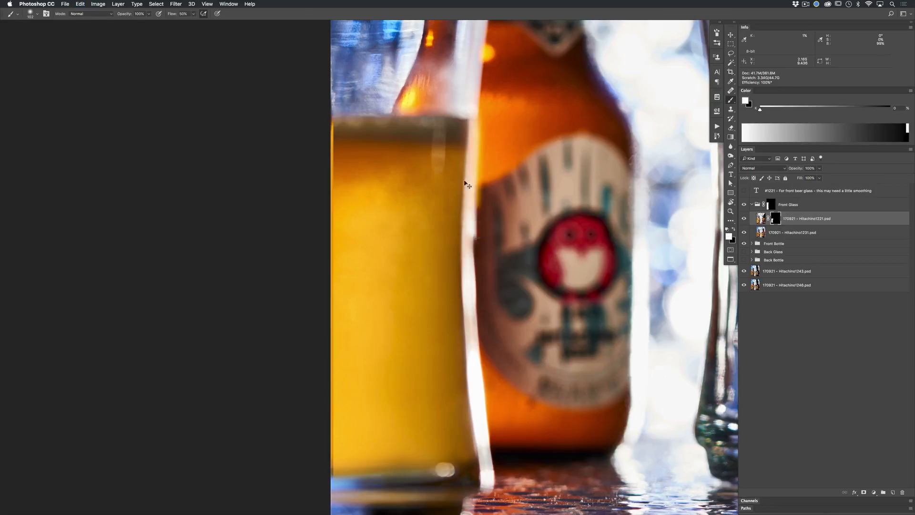
pyautogui.press('super+z')
# Paint white at 10% flow on the Hitachino1221 mask along the beer's upper edge, and inspect the foam line up close
pyautogui.moveTo(469, 122); pyautogui.dragTo(461, 227)
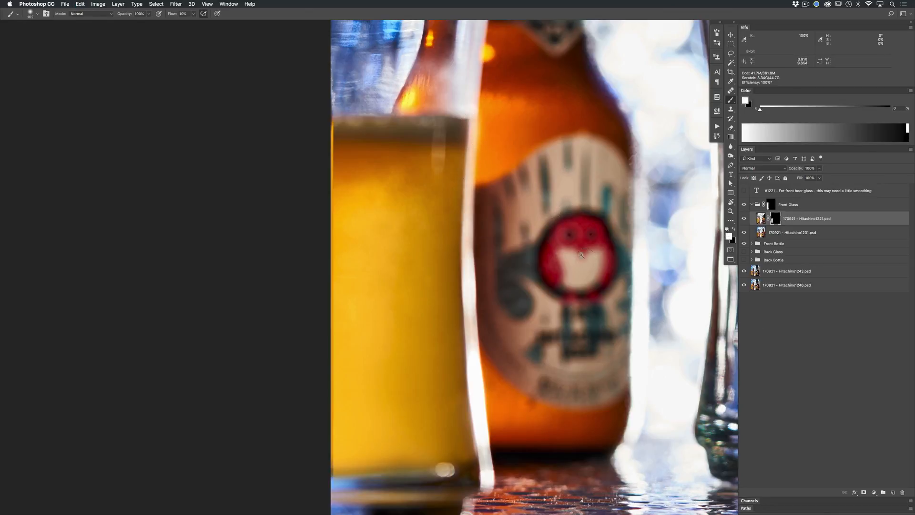
pyautogui.moveTo(581, 255); pyautogui.dragTo(569, 247)
pyautogui.moveTo(569, 246); pyautogui.dragTo(567, 353)
pyautogui.moveTo(485, 256); pyautogui.dragTo(485, 265)
pyautogui.click(503, 251)
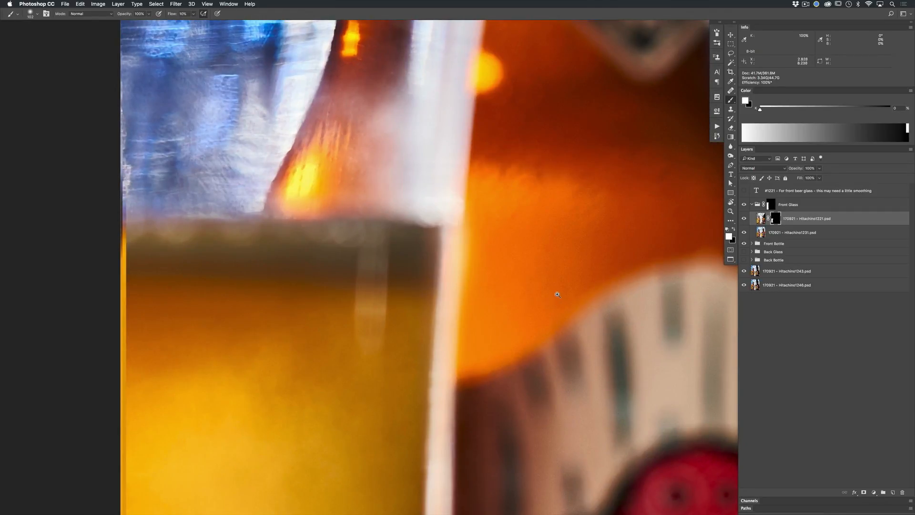
pyautogui.moveTo(557, 295); pyautogui.dragTo(478, 240)
# Undo and redo the last mask edit to compare the beer's edge with and without it
pyautogui.moveTo(429, 348)
pyautogui.mouseDown()
pyautogui.moveTo(467, 339)
pyautogui.moveTo(464, 370)
pyautogui.mouseUp()
pyautogui.press('super+z')
pyautogui.moveTo(452, 308)
pyautogui.mouseDown()
pyautogui.moveTo(460, 407)
pyautogui.moveTo(491, 415)
pyautogui.mouseUp()
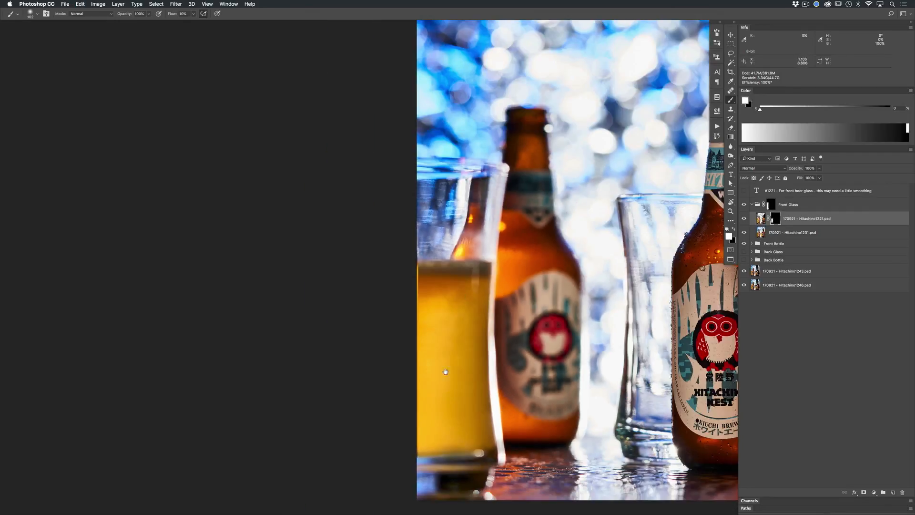
pyautogui.moveTo(439, 333); pyautogui.dragTo(404, 315)
pyautogui.press('super+z')
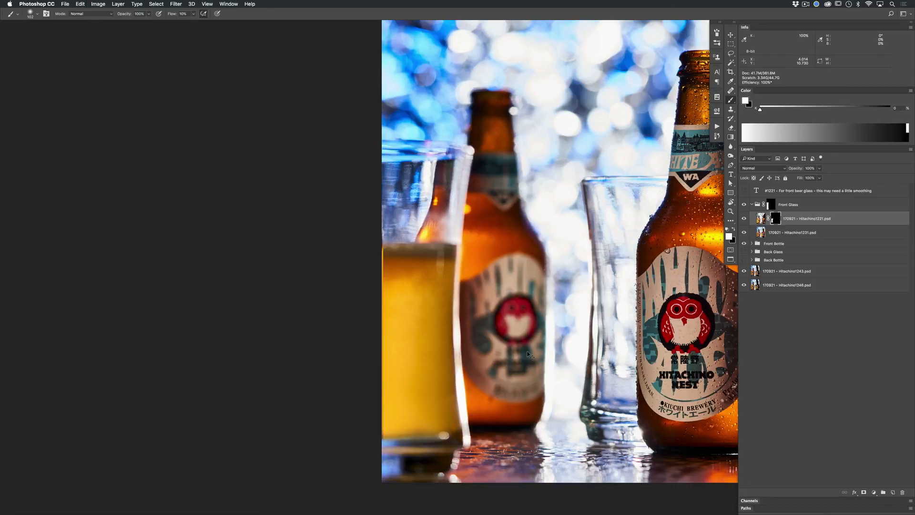
pyautogui.press('super+z')
pyautogui.moveTo(530, 364)
pyautogui.mouseDown()
pyautogui.moveTo(504, 367)
pyautogui.moveTo(446, 346)
pyautogui.mouseUp()
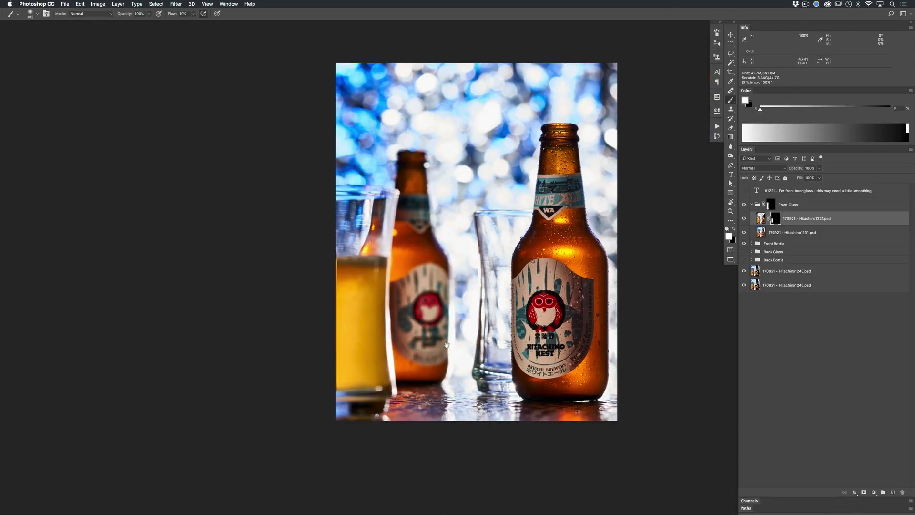
# Toggle the Front Glass group repeatedly to compare the whole image with and without the brightened front glass
pyautogui.moveTo(373, 202); pyautogui.dragTo(404, 202)
pyautogui.click(746, 207)
pyautogui.click(746, 207)
pyautogui.click(745, 206)
pyautogui.click(745, 205)
pyautogui.click(745, 205)
pyautogui.click(744, 206)
# Toggle the Hitachino1221 layer to compare its effect on the beer, and examine the front glass up close
pyautogui.click(745, 219)
pyautogui.click(745, 219)
pyautogui.click(744, 219)
pyautogui.click(745, 219)
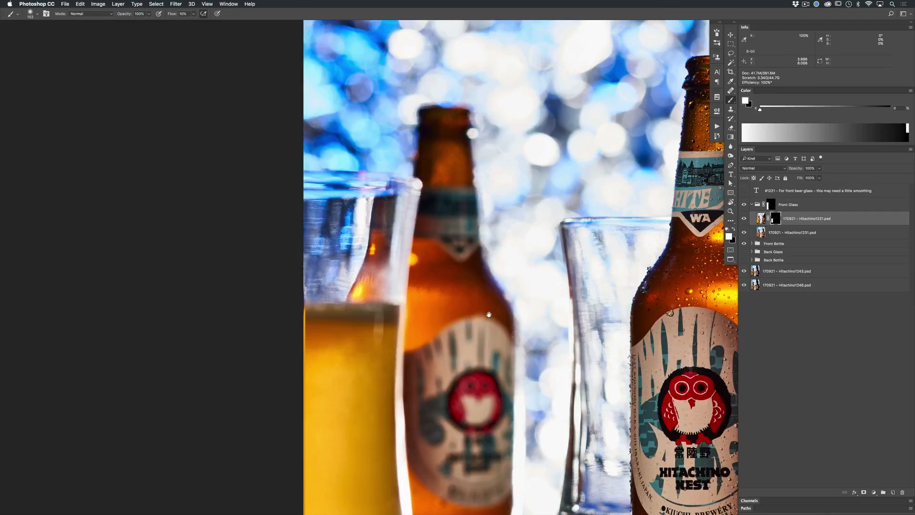
pyautogui.moveTo(489, 318); pyautogui.dragTo(483, 272)
pyautogui.moveTo(315, 264); pyautogui.dragTo(345, 260)
pyautogui.moveTo(438, 316); pyautogui.dragTo(431, 310)
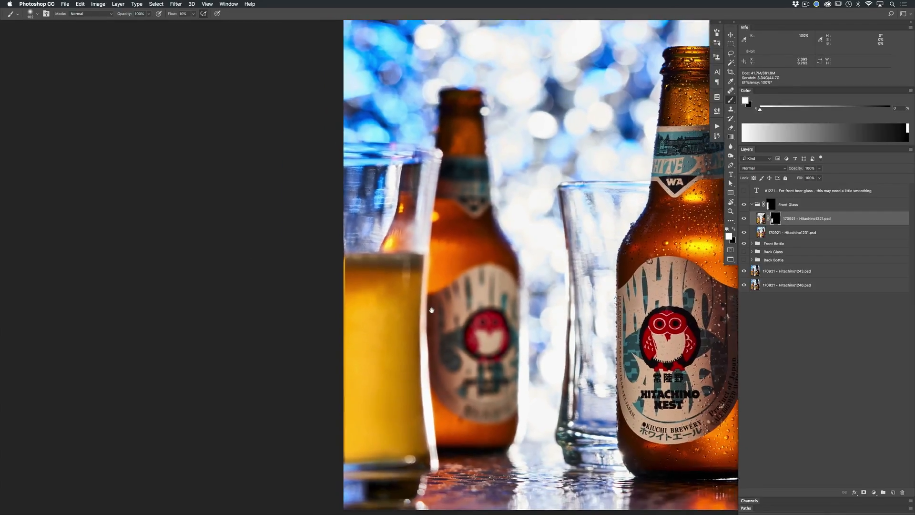
# Collapse the Front Glass group and move the Back Glass group directly above Front Bottle in the layer stack
pyautogui.moveTo(507, 306); pyautogui.dragTo(492, 305)
pyautogui.moveTo(423, 288); pyautogui.dragTo(456, 289)
pyautogui.moveTo(498, 400); pyautogui.dragTo(291, 300)
pyautogui.moveTo(501, 277); pyautogui.dragTo(435, 289)
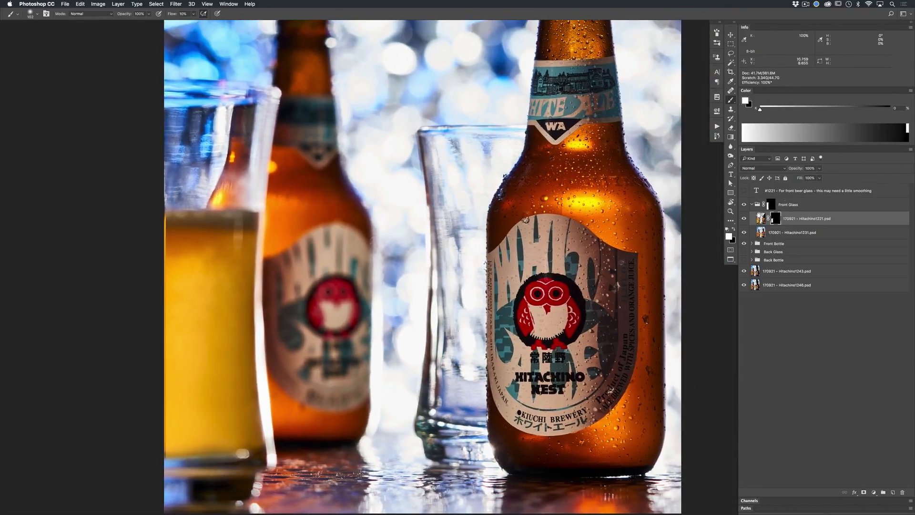
pyautogui.click(752, 205)
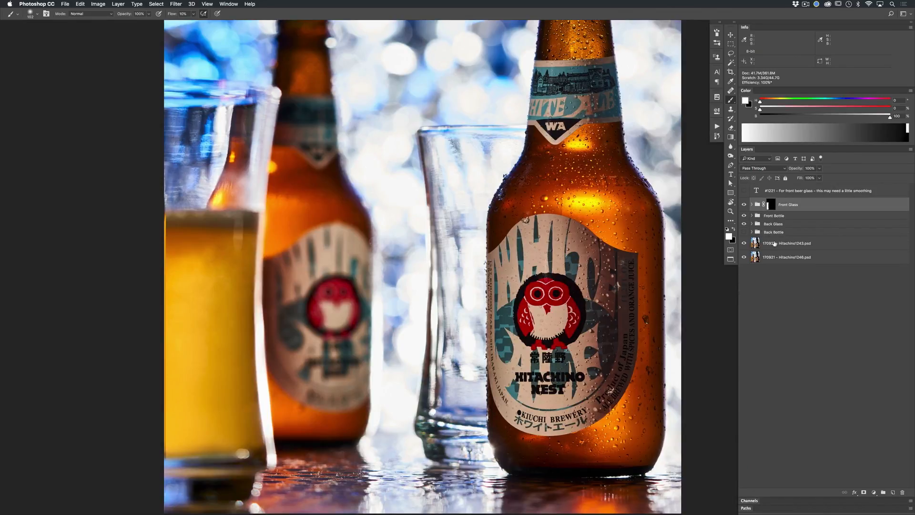
pyautogui.moveTo(775, 225); pyautogui.dragTo(828, 211)
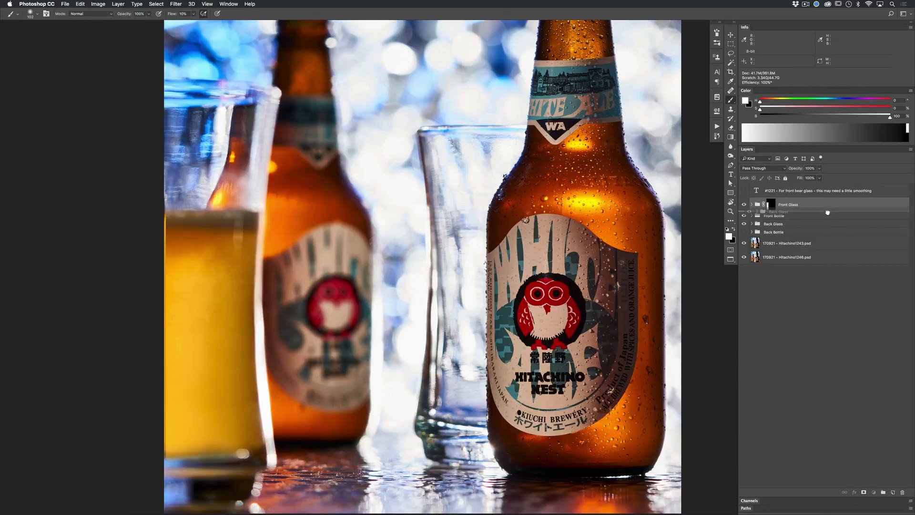
pyautogui.moveTo(421, 187); pyautogui.dragTo(483, 263)
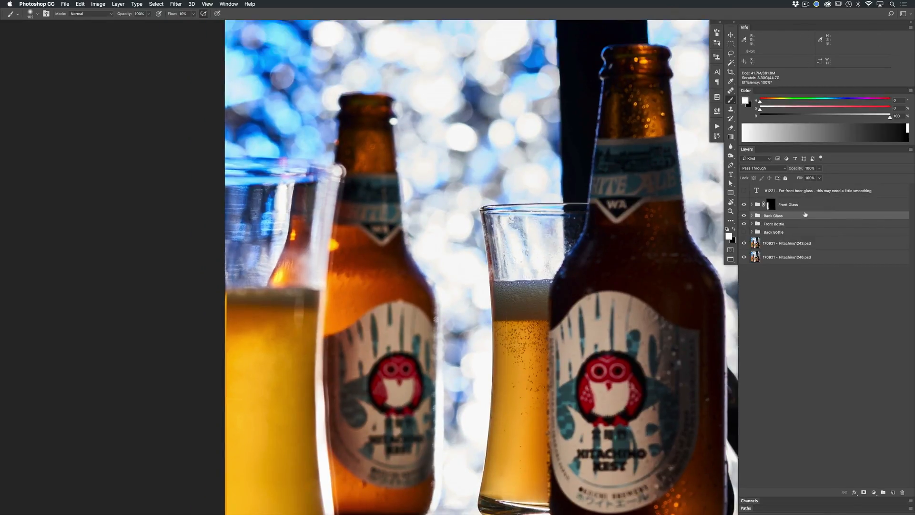
# Toggle the Back Glass group repeatedly to compare its images with the composite underneath
pyautogui.click(744, 216)
pyautogui.click(745, 216)
pyautogui.click(744, 216)
pyautogui.click(744, 216)
pyautogui.click(744, 216)
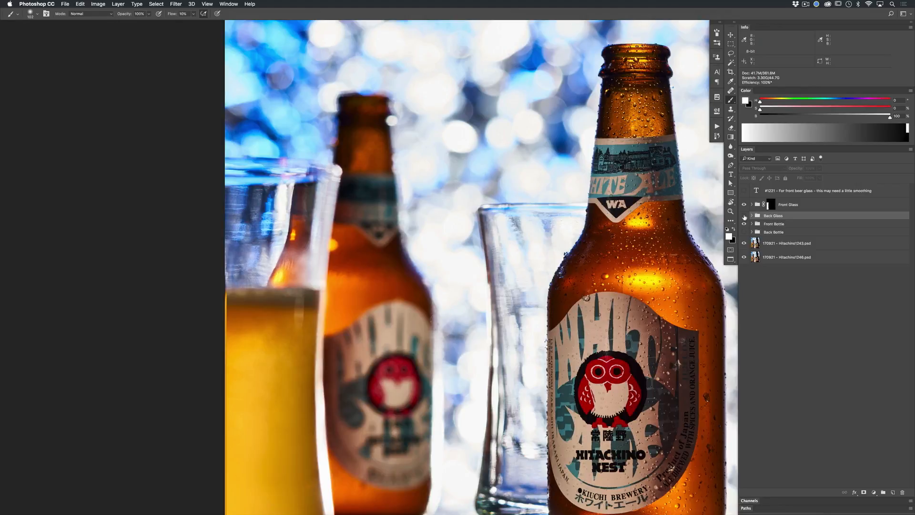
pyautogui.click(744, 216)
# Try the Back Glass group above Front Glass, toggle its visibility to compare, and return it below Front Glass
pyautogui.moveTo(787, 216); pyautogui.dragTo(809, 201)
pyautogui.click(746, 204)
pyautogui.click(746, 204)
pyautogui.click(745, 204)
pyautogui.click(746, 204)
pyautogui.moveTo(790, 205); pyautogui.dragTo(796, 219)
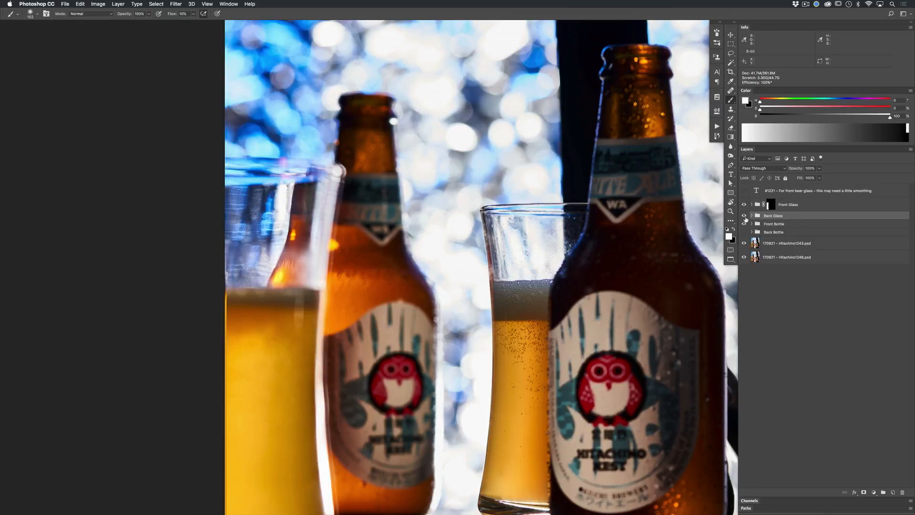
pyautogui.press('v')
pyautogui.moveTo(415, 262); pyautogui.dragTo(410, 262)
pyautogui.press('super+z')
# Examine the front glass rim and back bottle up close while toggling the Back Glass group
pyautogui.moveTo(349, 199); pyautogui.dragTo(468, 286)
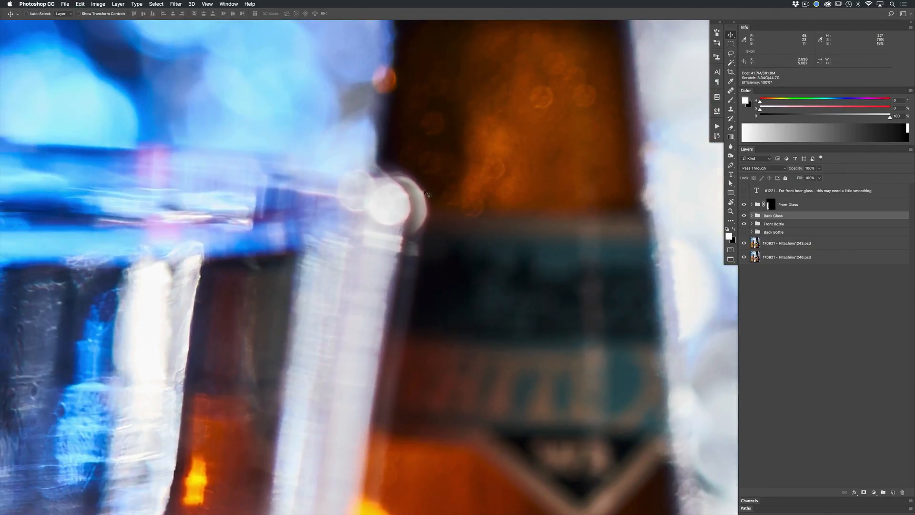
pyautogui.moveTo(486, 322); pyautogui.dragTo(467, 135)
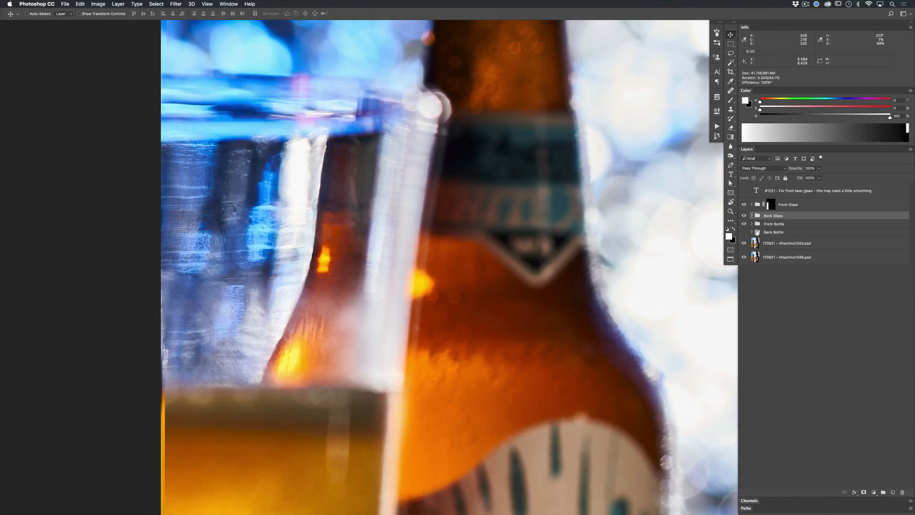
pyautogui.click(744, 216)
pyautogui.click(745, 216)
pyautogui.click(745, 217)
pyautogui.click(745, 217)
pyautogui.moveTo(597, 228); pyautogui.dragTo(537, 191)
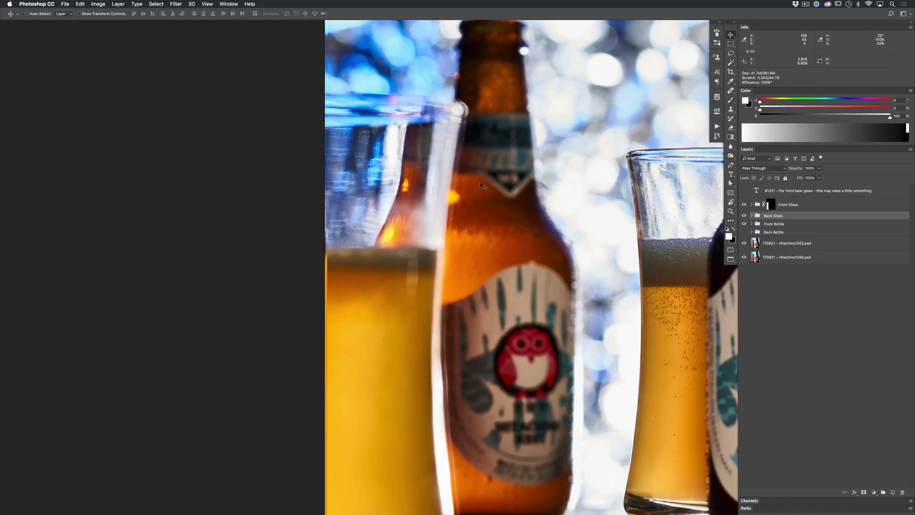
# Add a black layer mask to the Back Glass group to hide its contents
pyautogui.moveTo(510, 257); pyautogui.dragTo(508, 255)
pyautogui.press('space')
pyautogui.moveTo(556, 303); pyautogui.dragTo(507, 260)
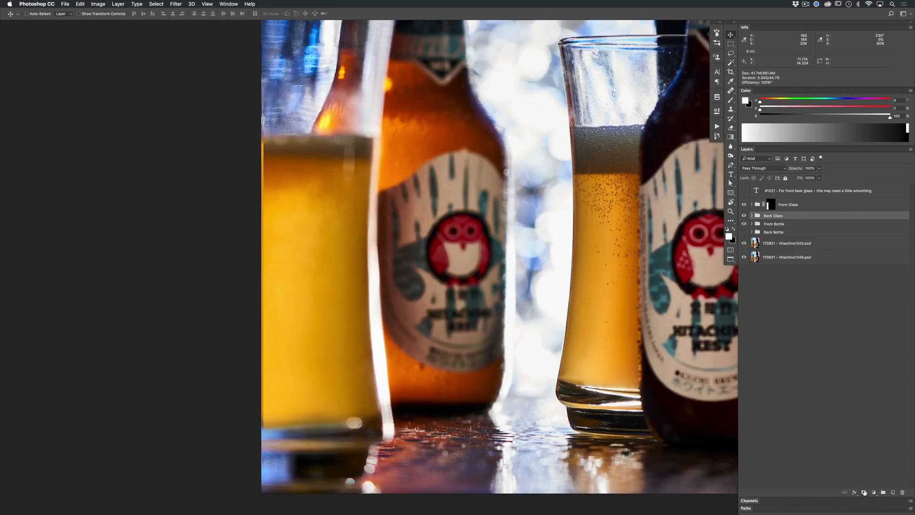
pyautogui.keyDown('alt'); pyautogui.click(866, 493); pyautogui.keyUp('alt')
pyautogui.press('space')
pyautogui.moveTo(585, 237); pyautogui.dragTo(634, 389)
pyautogui.press('super+z')
pyautogui.press('super+z')
pyautogui.press('super+z')
pyautogui.moveTo(550, 263); pyautogui.dragTo(544, 283)
pyautogui.press('super+z')
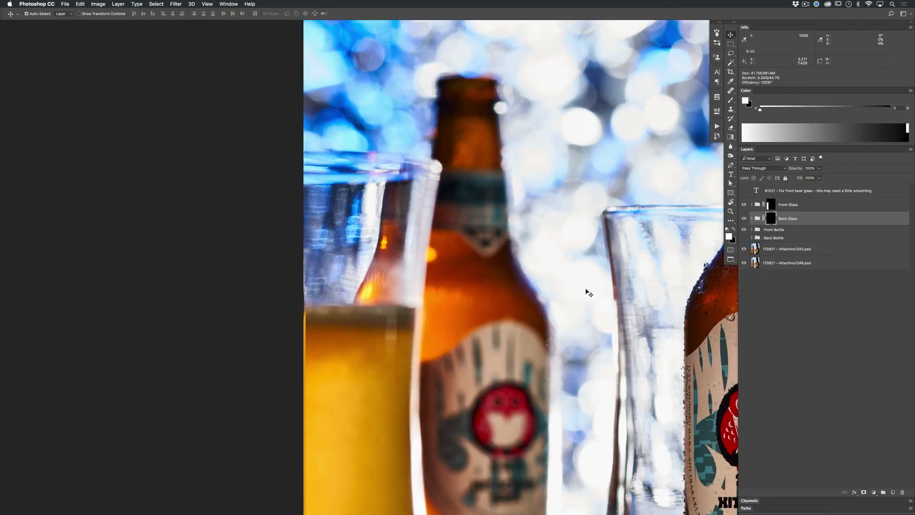
# Paint white at 100% flow on the Back Glass mask over the back bottle's neck and shoulder
pyautogui.press('b')
pyautogui.moveTo(467, 119)
pyautogui.mouseDown()
pyautogui.moveTo(490, 118)
pyautogui.moveTo(475, 180)
pyautogui.mouseUp()
pyautogui.keyDown('shift'); pyautogui.click(771, 219); pyautogui.keyUp('shift')
pyautogui.keyDown('shift'); pyautogui.click(772, 220); pyautogui.keyUp('shift')
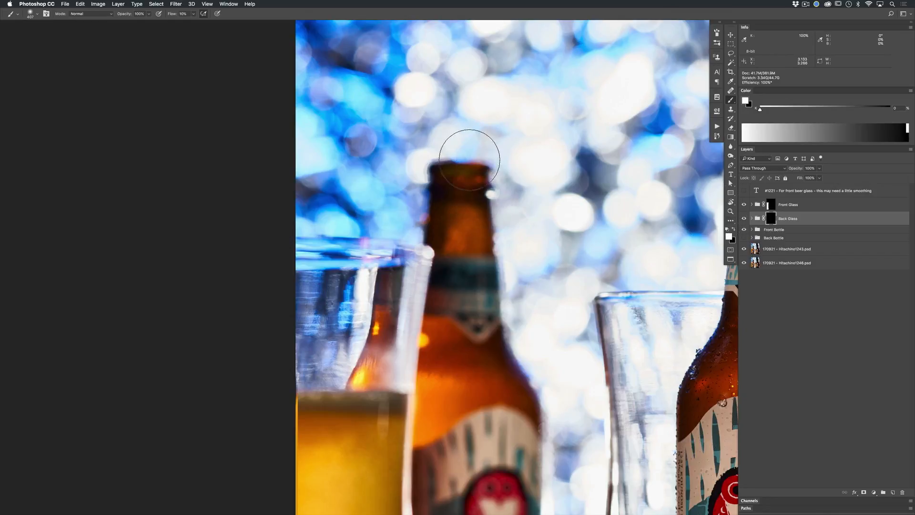
pyautogui.moveTo(474, 187); pyautogui.dragTo(445, 188)
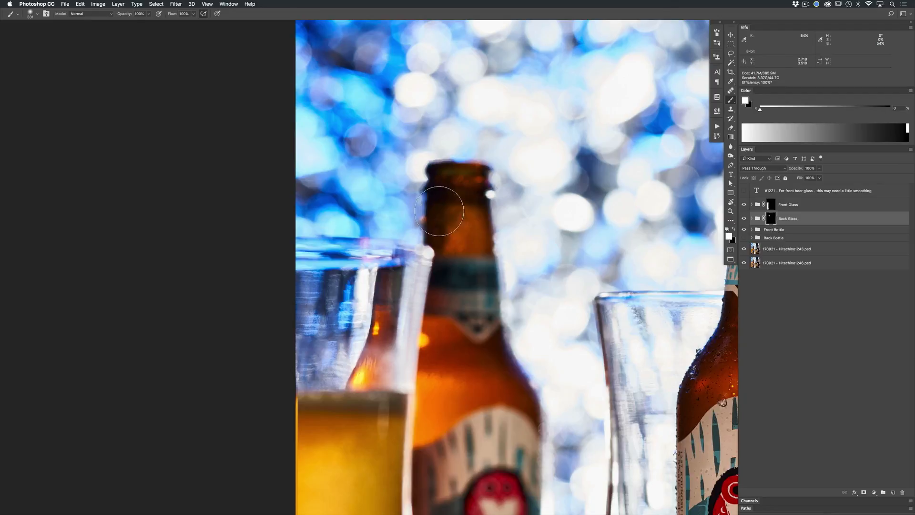
pyautogui.moveTo(449, 245)
pyautogui.mouseDown()
pyautogui.moveTo(465, 174)
pyautogui.moveTo(492, 220)
pyautogui.moveTo(500, 306)
pyautogui.moveTo(500, 222)
pyautogui.mouseUp()
pyautogui.moveTo(509, 261)
pyautogui.mouseDown()
pyautogui.moveTo(444, 98)
pyautogui.moveTo(434, 174)
pyautogui.moveTo(449, 235)
pyautogui.moveTo(456, 197)
pyautogui.mouseUp()
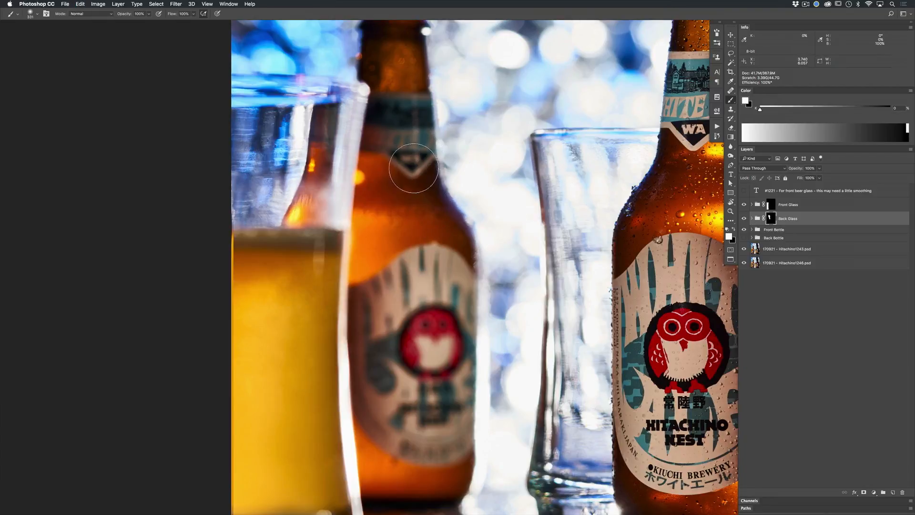
pyautogui.moveTo(374, 48); pyautogui.dragTo(374, 135)
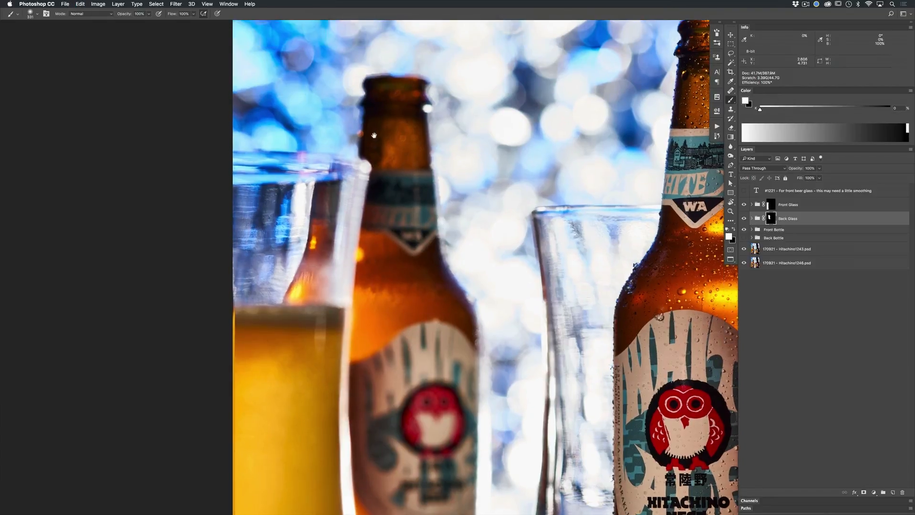
# Paint white on the Back Glass mask over the back bottle's body and label, down to its base and along the front glass edge
pyautogui.moveTo(391, 283); pyautogui.dragTo(364, 107)
pyautogui.moveTo(352, 225); pyautogui.dragTo(351, 157)
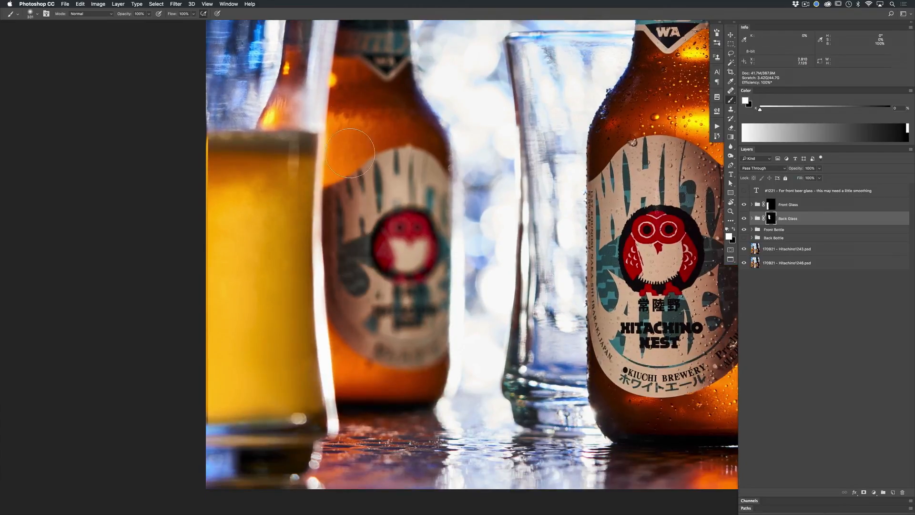
pyautogui.moveTo(436, 388)
pyautogui.mouseDown()
pyautogui.moveTo(444, 234)
pyautogui.moveTo(433, 121)
pyautogui.mouseUp()
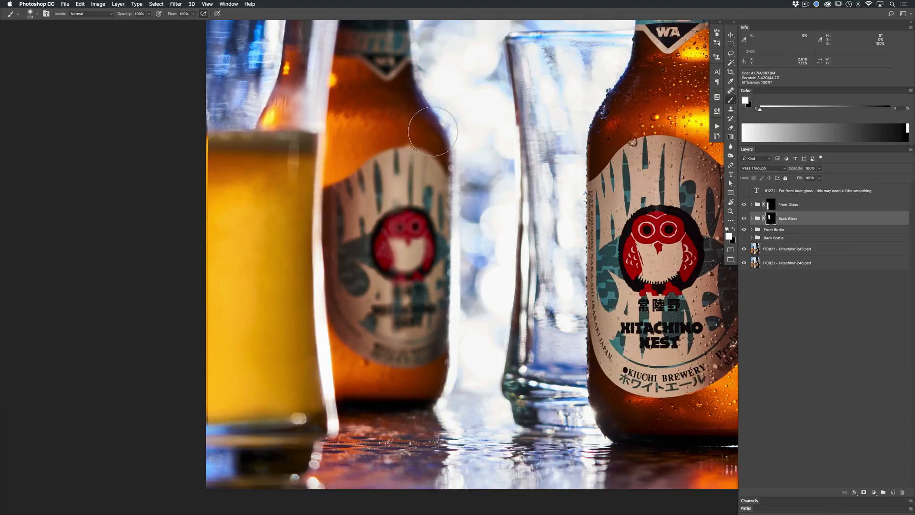
pyautogui.scroll(5, 433, 121)
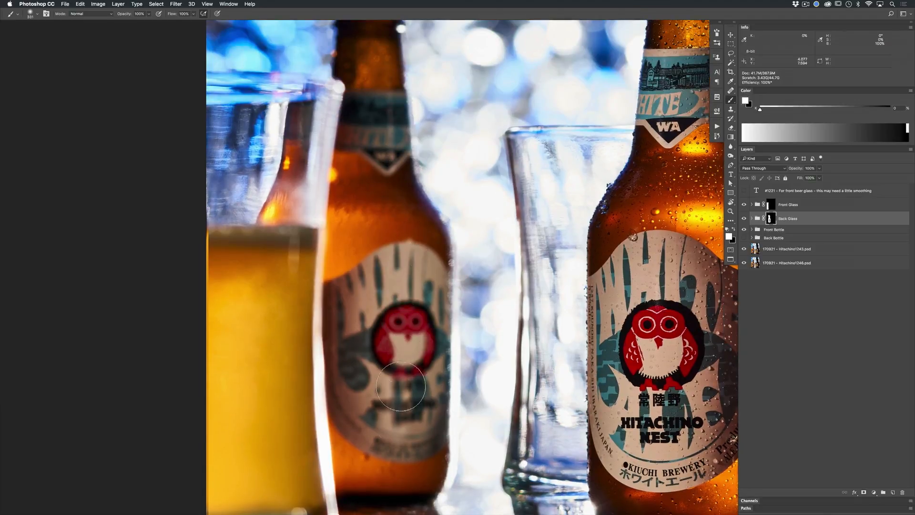
pyautogui.scroll(-6, 405, 352)
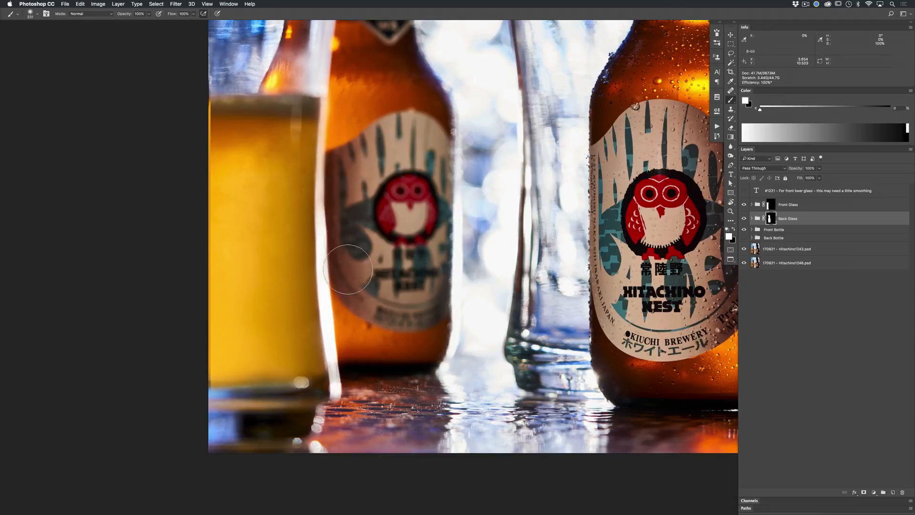
pyautogui.moveTo(342, 218); pyautogui.dragTo(343, 323)
pyautogui.moveTo(340, 95); pyautogui.dragTo(341, 200)
pyautogui.moveTo(333, 146); pyautogui.dragTo(405, 73)
pyautogui.scroll(5, 405, 67)
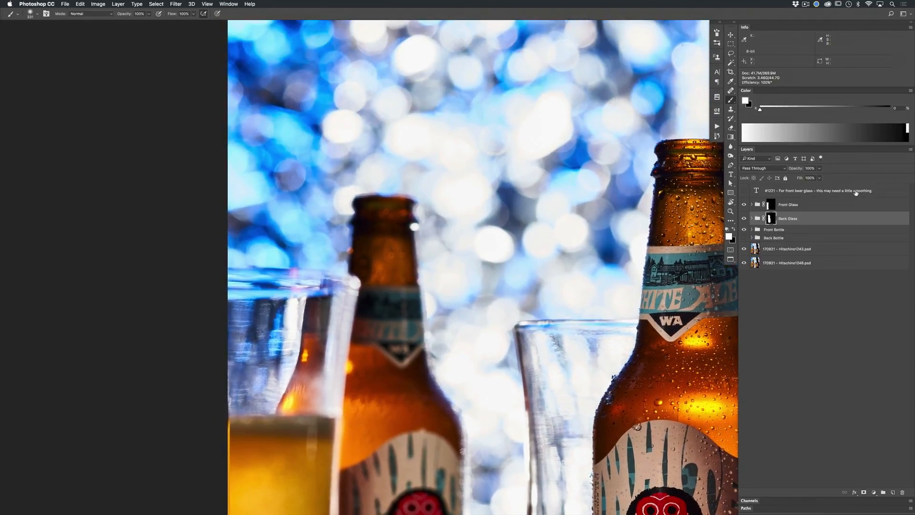
# Display the Back Glass mask as a red overlay and check its coverage around the back bottle's neck
pyautogui.press('x')
pyautogui.press('\\')
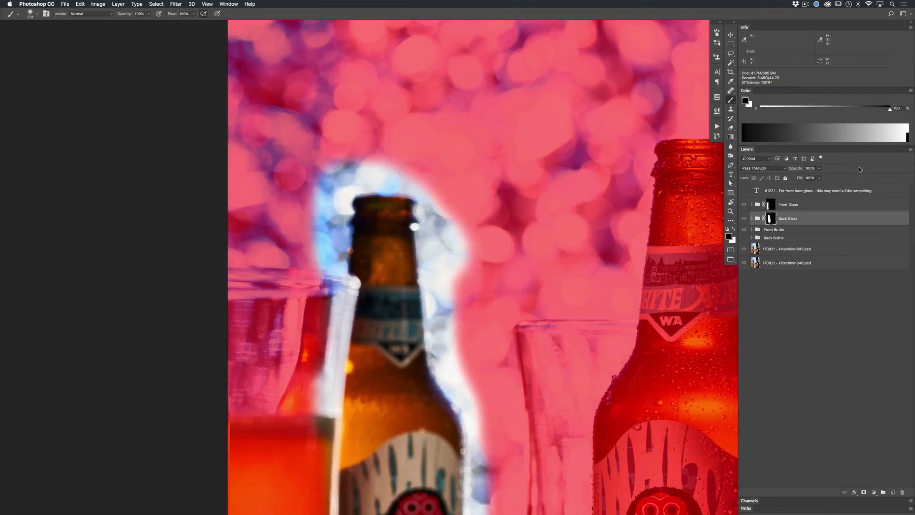
pyautogui.moveTo(404, 243)
pyautogui.mouseDown()
pyautogui.moveTo(449, 127)
pyautogui.moveTo(468, 136)
pyautogui.mouseUp()
pyautogui.press('\\')
pyautogui.press('x')
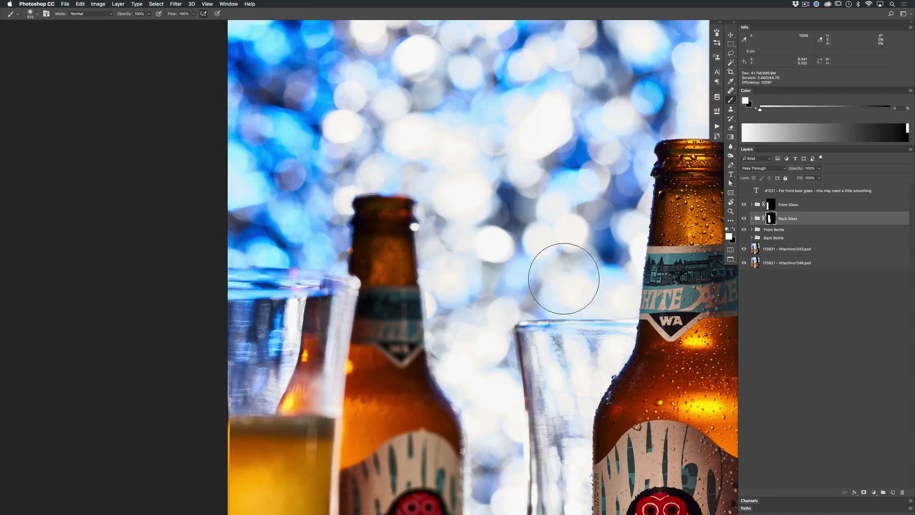
# Toggle the masked Back Glass group to compare the back bottle's neck and surrounding background up close
pyautogui.click(744, 219)
pyautogui.click(744, 219)
pyautogui.click(745, 218)
pyautogui.click(745, 218)
pyautogui.click(745, 219)
pyautogui.click(744, 218)
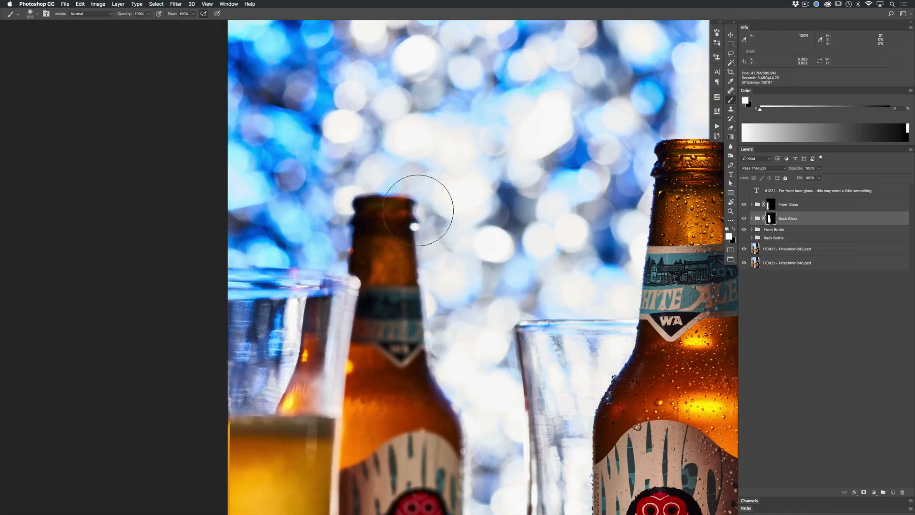
# Compare the whole image with and without the masked Back Glass group
pyautogui.press('x')
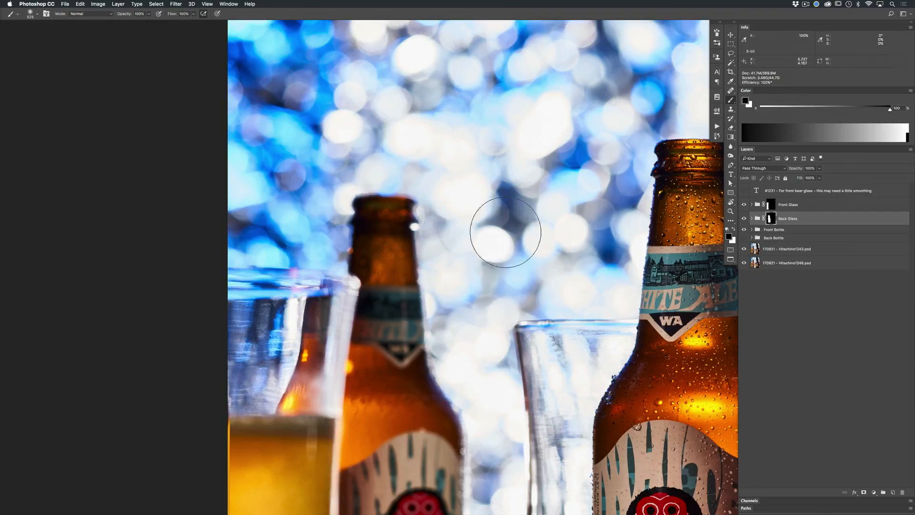
pyautogui.moveTo(531, 239); pyautogui.dragTo(493, 237)
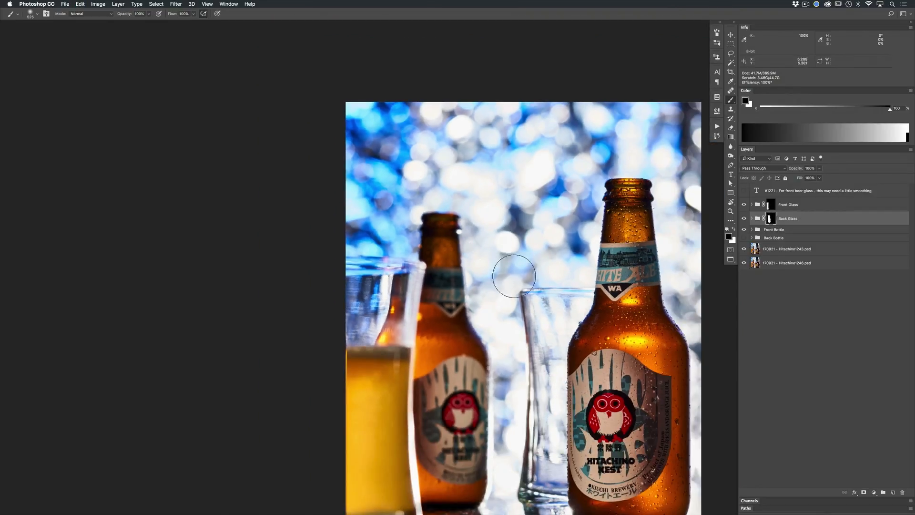
pyautogui.scroll(-5, 511, 266)
pyautogui.click(745, 218)
pyautogui.click(745, 219)
pyautogui.click(745, 219)
pyautogui.click(745, 219)
pyautogui.click(745, 219)
pyautogui.click(745, 219)
pyautogui.click(745, 218)
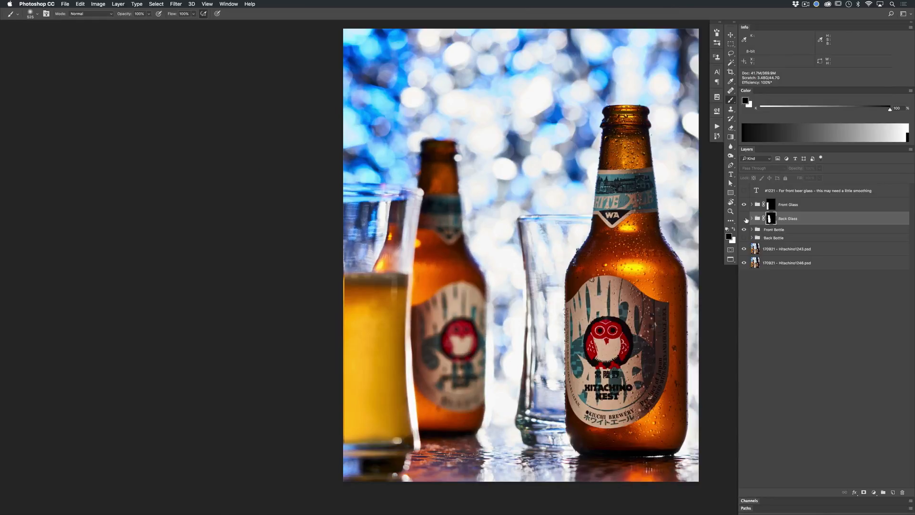
pyautogui.click(745, 218)
# Paint black on the Back Glass mask over the table below the back bottle, comparing the edit with undo and redo
pyautogui.moveTo(528, 368); pyautogui.dragTo(572, 275)
pyautogui.moveTo(537, 310); pyautogui.dragTo(551, 92)
pyautogui.moveTo(426, 346)
pyautogui.mouseDown()
pyautogui.moveTo(508, 350)
pyautogui.moveTo(441, 350)
pyautogui.moveTo(494, 349)
pyautogui.moveTo(368, 369)
pyautogui.mouseUp()
pyautogui.press('x')
pyautogui.press('super+z')
pyautogui.press('x')
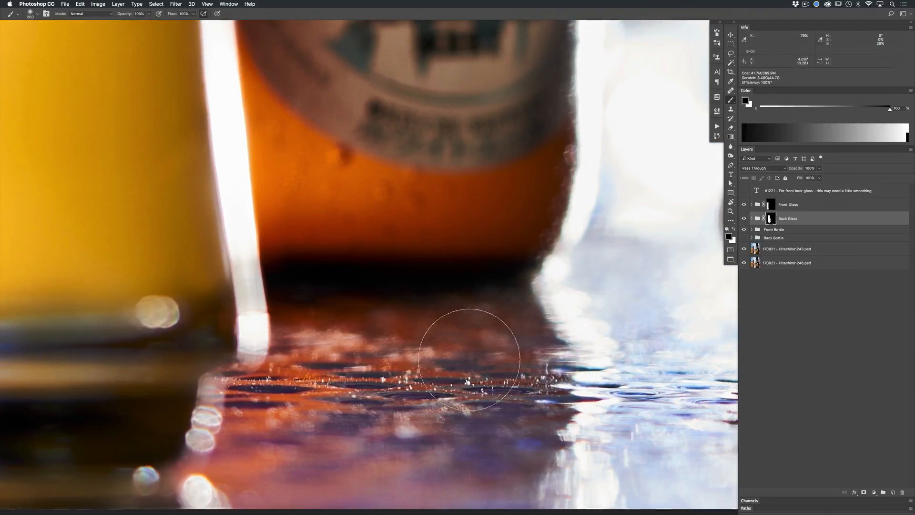
pyautogui.press('super+z')
pyautogui.press('super+shift+z')
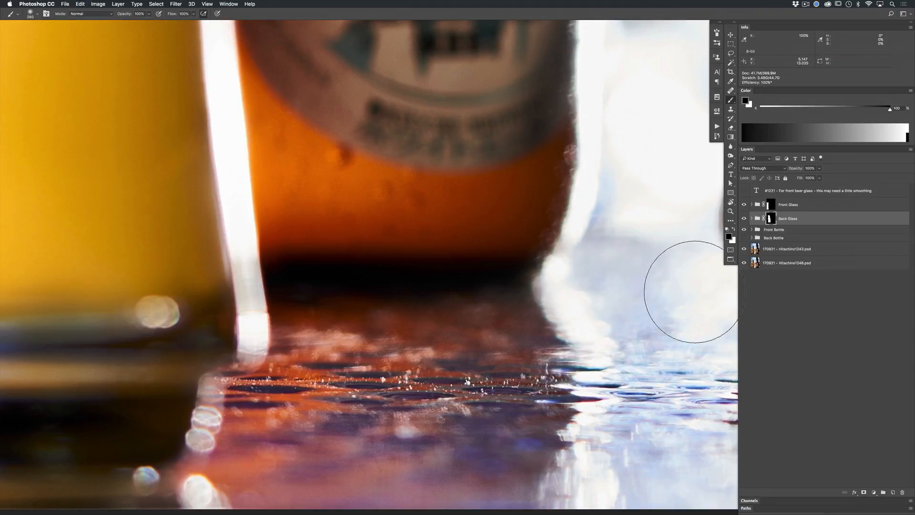
# Check the Back Glass mask as an overlay and paint black on it between the back bottle's base and the back glass
pyautogui.press('\\')
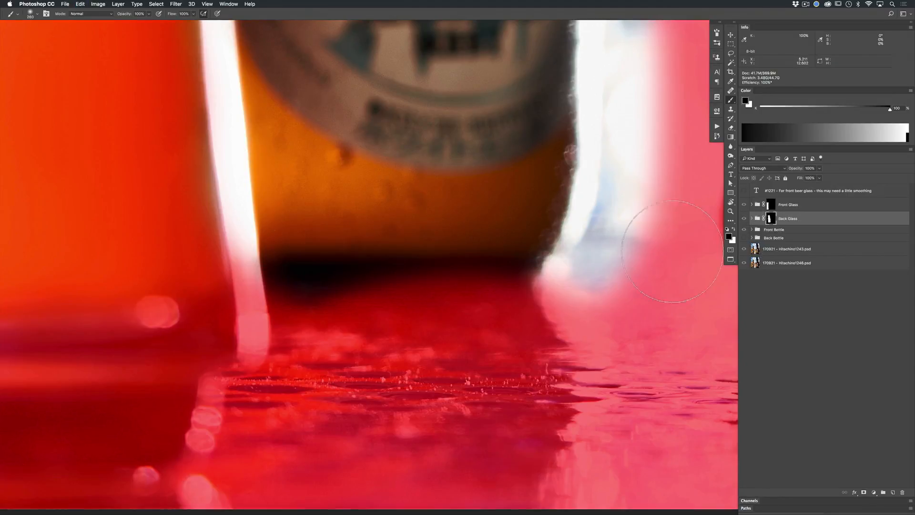
pyautogui.press('\\')
pyautogui.moveTo(622, 237); pyautogui.dragTo(498, 394)
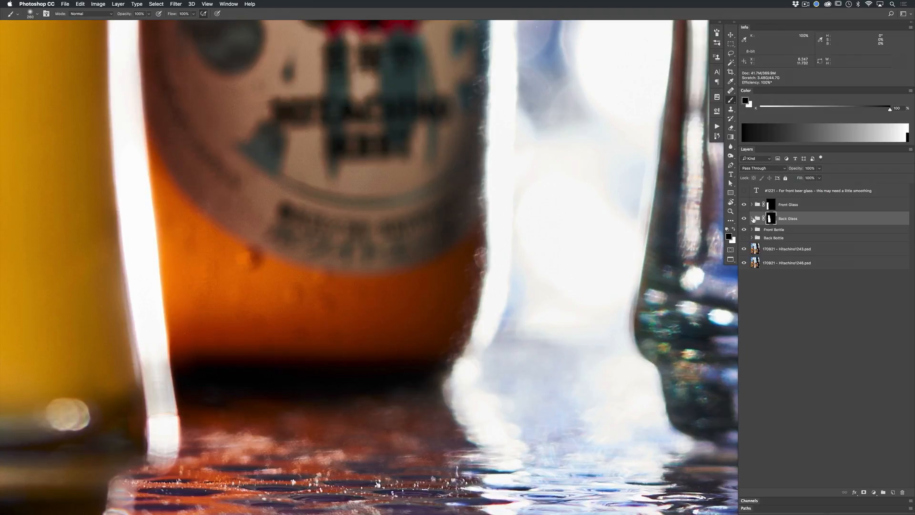
pyautogui.moveTo(642, 298)
pyautogui.mouseDown()
pyautogui.moveTo(643, 307)
pyautogui.moveTo(556, 368)
pyautogui.moveTo(576, 361)
pyautogui.moveTo(534, 330)
pyautogui.mouseUp()
pyautogui.moveTo(586, 349); pyautogui.dragTo(531, 351)
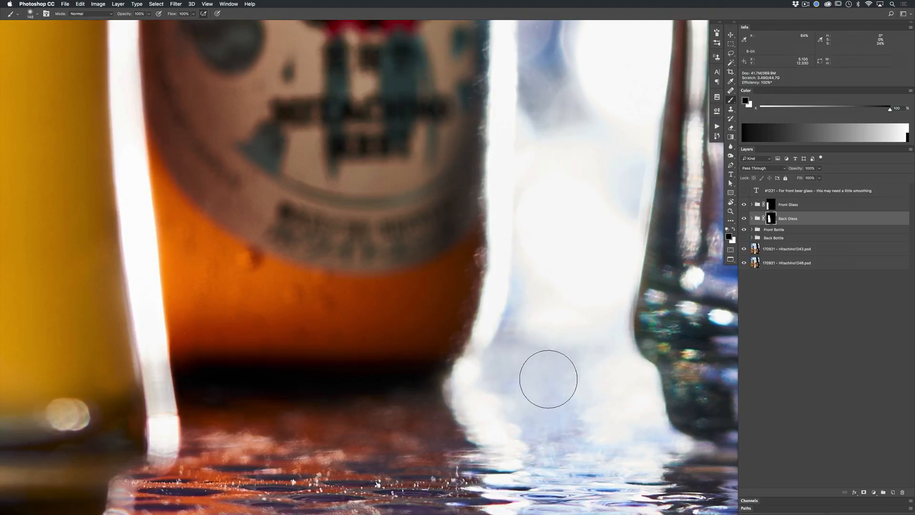
pyautogui.moveTo(632, 289); pyautogui.dragTo(619, 257)
pyautogui.moveTo(619, 257); pyautogui.dragTo(599, 330)
pyautogui.moveTo(598, 282); pyautogui.dragTo(584, 278)
# Hide the Front Bottle group, move the Back Bottle group directly above it, and set white as the foreground color
pyautogui.moveTo(619, 175); pyautogui.dragTo(589, 275)
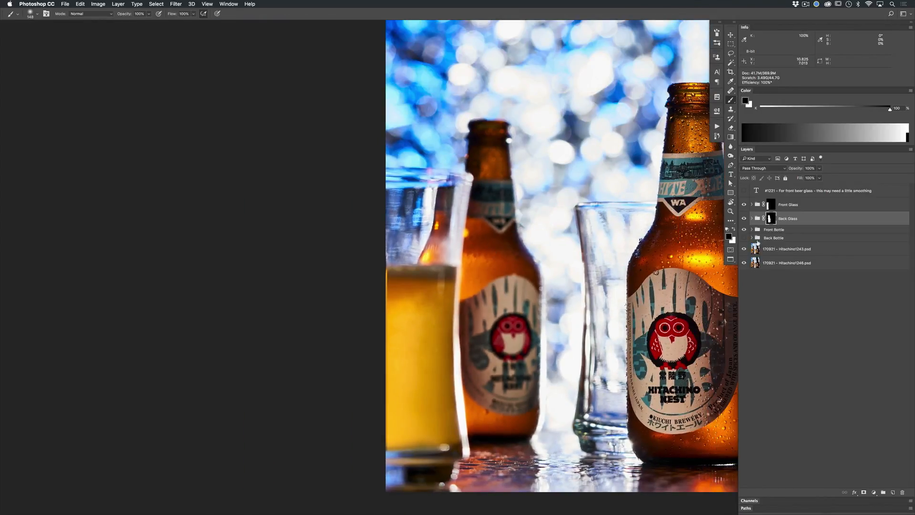
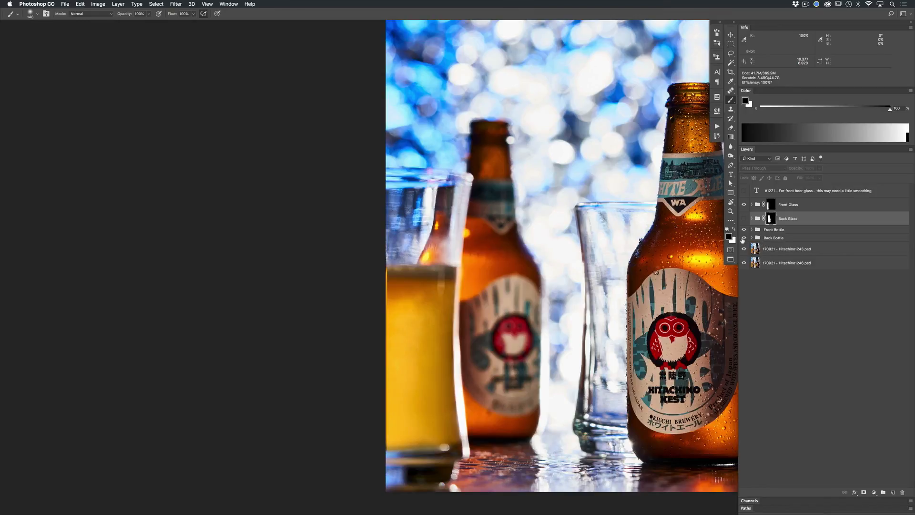
pyautogui.click(744, 231)
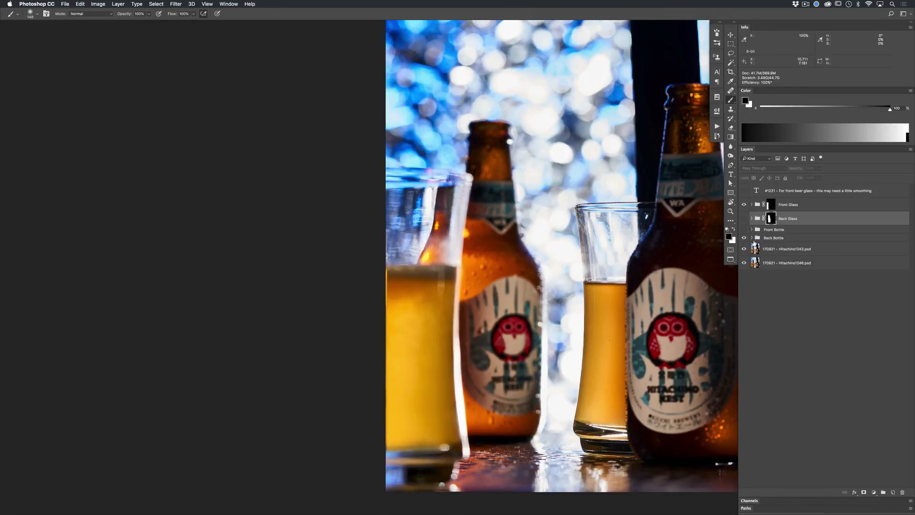
pyautogui.moveTo(768, 239); pyautogui.dragTo(768, 227)
pyautogui.press('x')
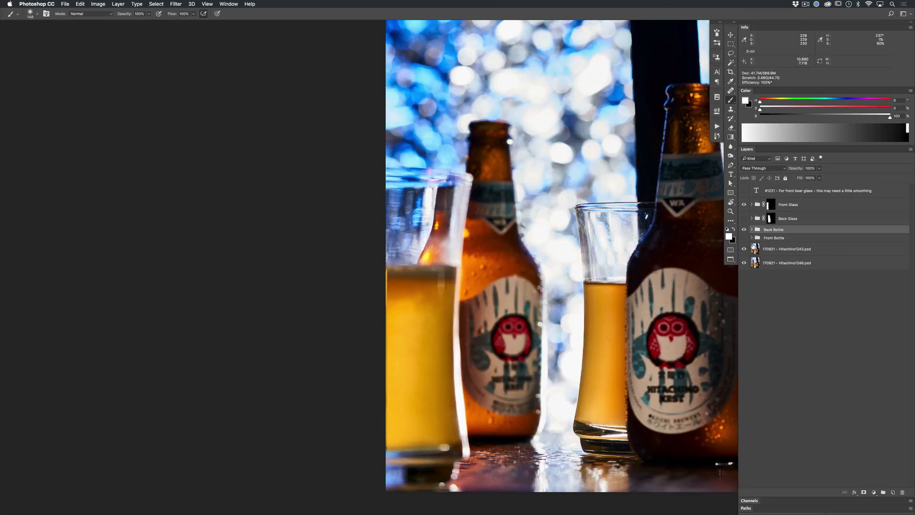
# Compare the image with the Back Glass group shown and hidden, and move its mask onto the Back Bottle group
pyautogui.click(744, 218)
pyautogui.click(744, 219)
pyautogui.click(744, 218)
pyautogui.click(744, 219)
pyautogui.click(744, 219)
pyautogui.moveTo(772, 220); pyautogui.dragTo(783, 229)
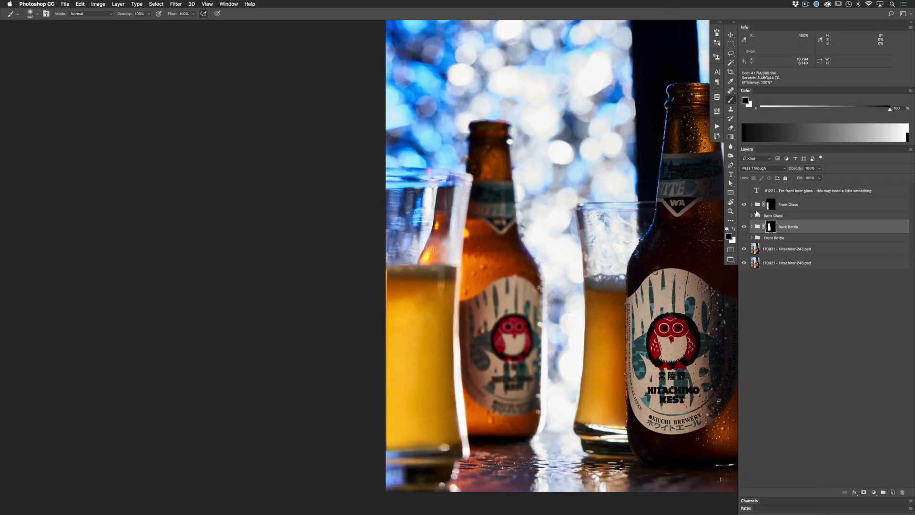
# Expand the Back Bottle group and, with its mask disabled, check the Hitachino1276 photo's alignment at 40% and 100% opacity
pyautogui.click(752, 227)
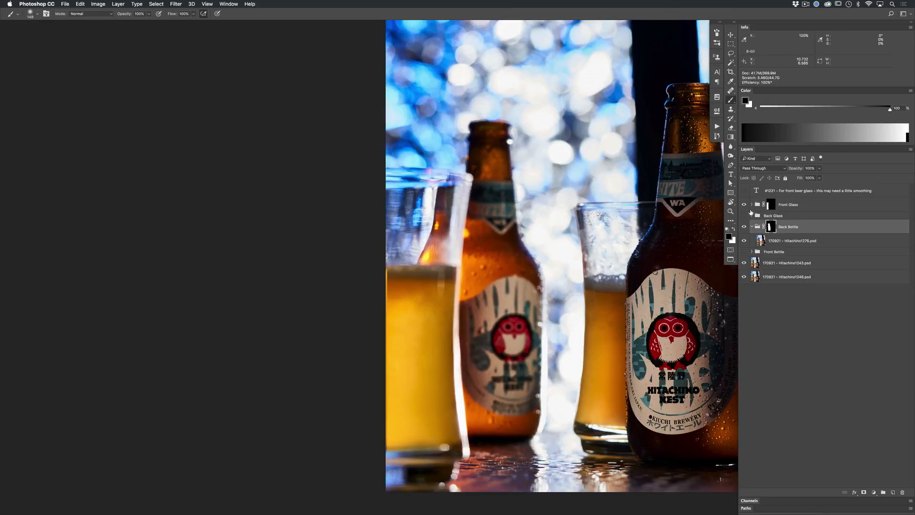
pyautogui.keyDown('shift'); pyautogui.click(771, 228); pyautogui.keyUp('shift')
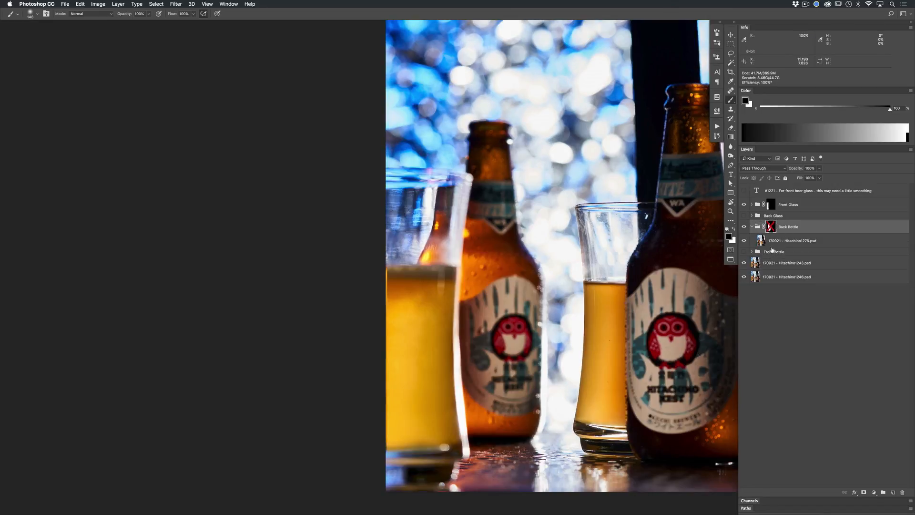
pyautogui.press('v')
pyautogui.click(773, 242)
pyautogui.press('x')
pyautogui.press('4')
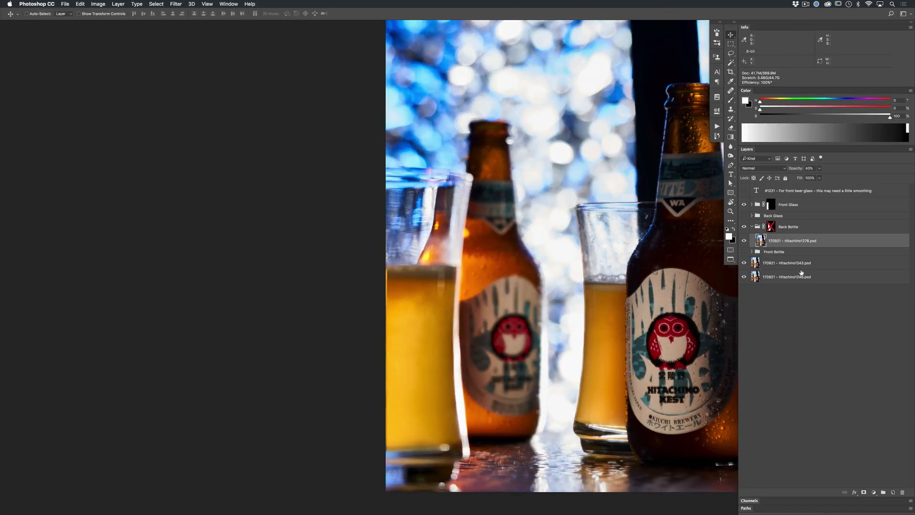
pyautogui.press('0')
pyautogui.moveTo(526, 189); pyautogui.dragTo(572, 189)
pyautogui.moveTo(541, 156); pyautogui.dragTo(570, 263)
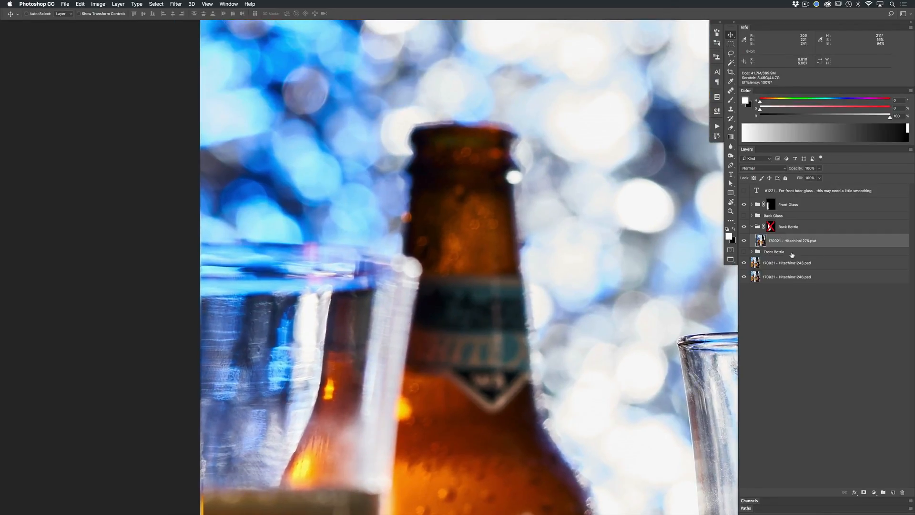
pyautogui.press('4')
pyautogui.press('0')
pyautogui.keyDown('shift'); pyautogui.click(762, 228); pyautogui.keyUp('shift')
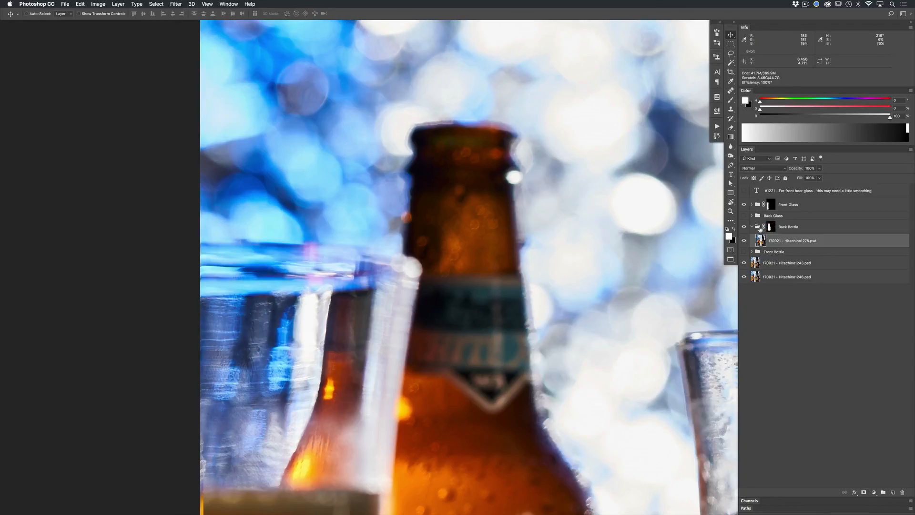
# Compare the back bottle's neck and the surrounding background with the Back Bottle group hidden and shown
pyautogui.click(744, 228)
pyautogui.click(745, 228)
pyautogui.click(744, 228)
pyautogui.click(745, 228)
pyautogui.click(744, 228)
pyautogui.click(745, 229)
pyautogui.scroll(-5, 505, 242)
pyautogui.scroll(-2, 504, 242)
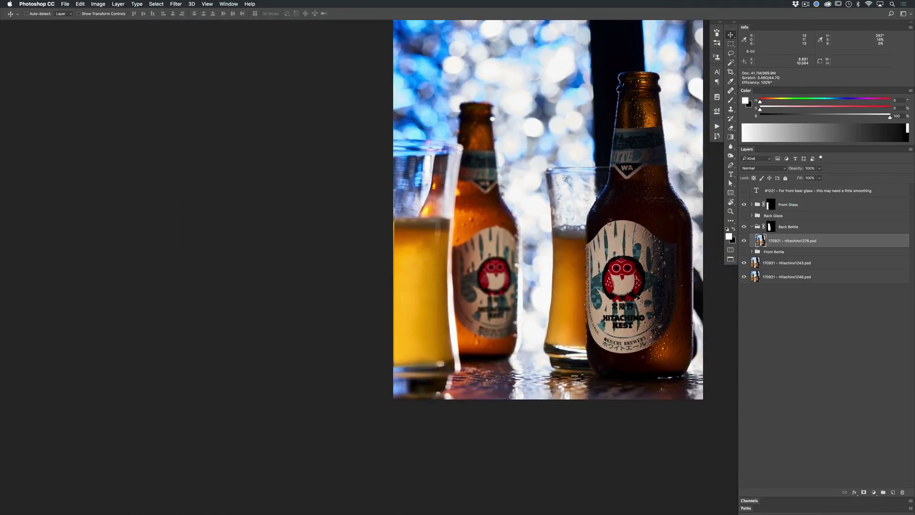
# Inspect the back bottle's base and label edge with the Hitachino1276 photo layer hidden and shown
pyautogui.moveTo(484, 383); pyautogui.dragTo(504, 385)
pyautogui.moveTo(554, 308); pyautogui.dragTo(530, 367)
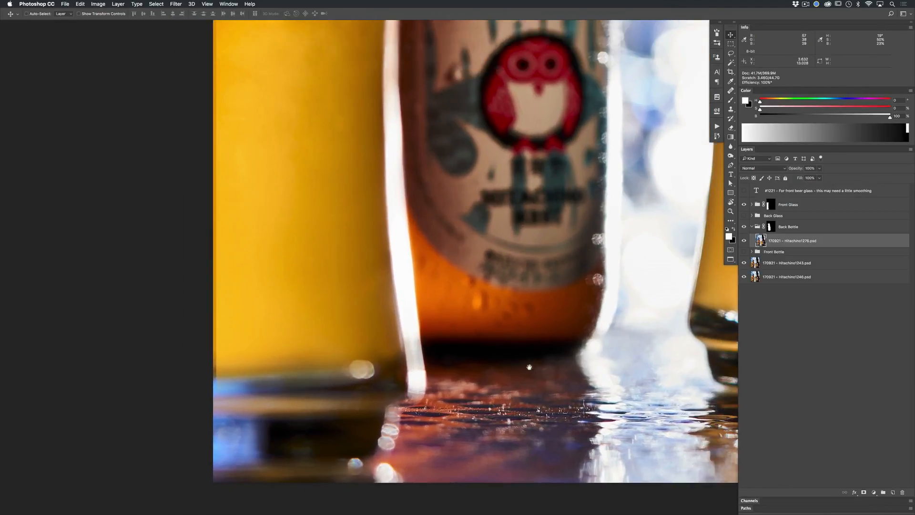
pyautogui.click(745, 242)
pyautogui.click(746, 241)
pyautogui.click(746, 242)
pyautogui.click(746, 242)
pyautogui.click(745, 242)
pyautogui.click(745, 242)
pyautogui.moveTo(638, 104); pyautogui.dragTo(553, 390)
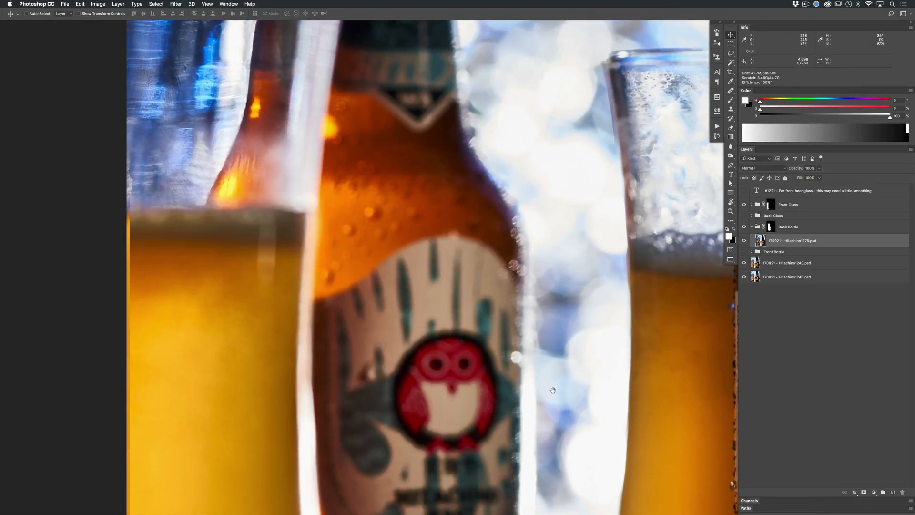
pyautogui.click(744, 242)
pyautogui.click(744, 242)
# Examine the background around the back bottle with the Back Bottle group's mask disabled and enabled
pyautogui.moveTo(583, 198); pyautogui.dragTo(611, 324)
pyautogui.keyDown('shift'); pyautogui.click(770, 227); pyautogui.keyUp('shift')
pyautogui.moveTo(602, 138); pyautogui.dragTo(686, 366)
pyautogui.keyDown('shift'); pyautogui.click(769, 228); pyautogui.keyUp('shift')
pyautogui.keyDown('shift'); pyautogui.click(769, 227); pyautogui.keyUp('shift')
pyautogui.moveTo(642, 319); pyautogui.dragTo(610, 311)
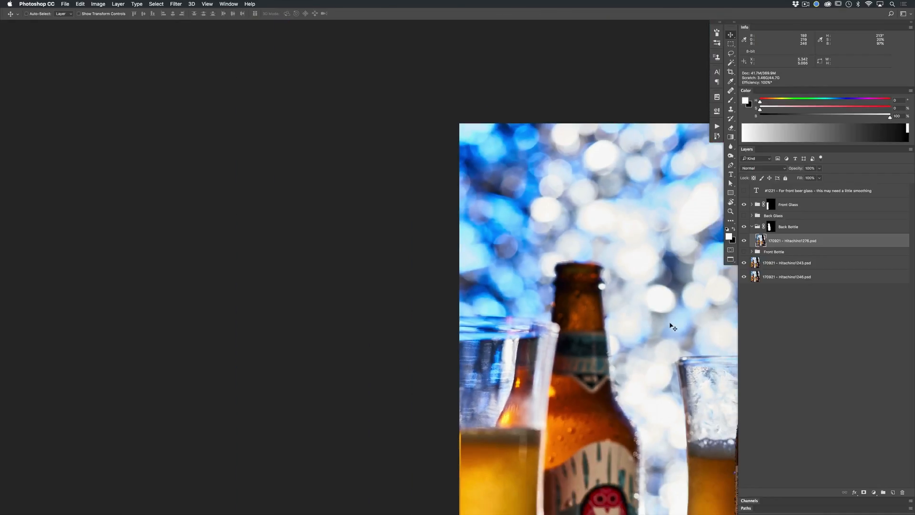
# Collapse the Back Bottle group and make the Front Bottle and Back Glass groups visible with the whole image in view
pyautogui.press('super+0')
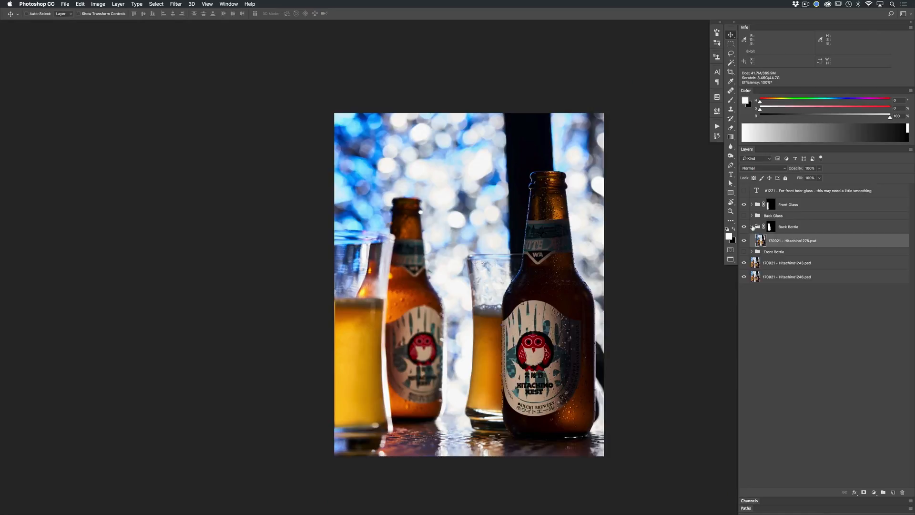
pyautogui.click(752, 228)
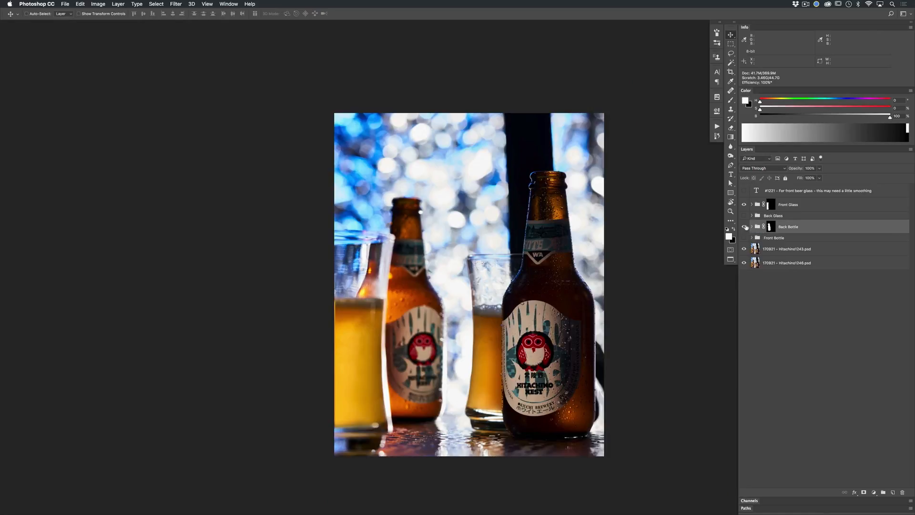
pyautogui.click(744, 237)
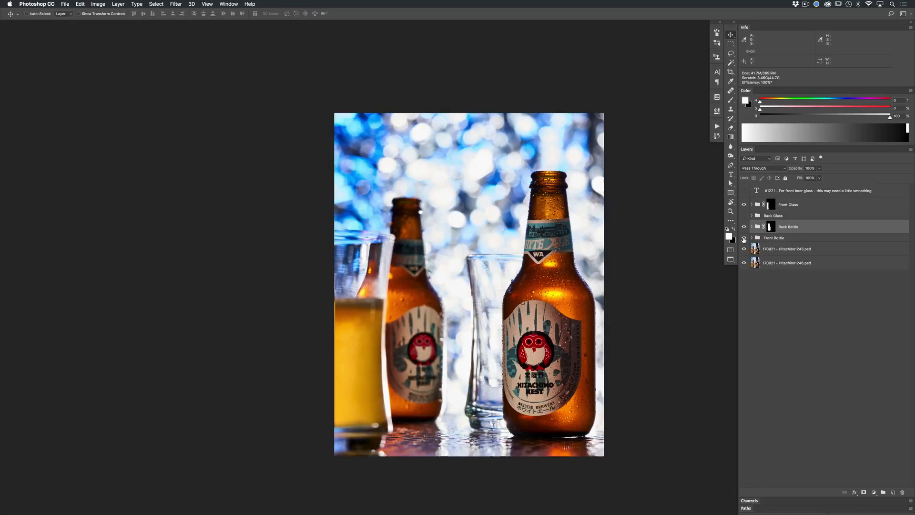
pyautogui.click(745, 216)
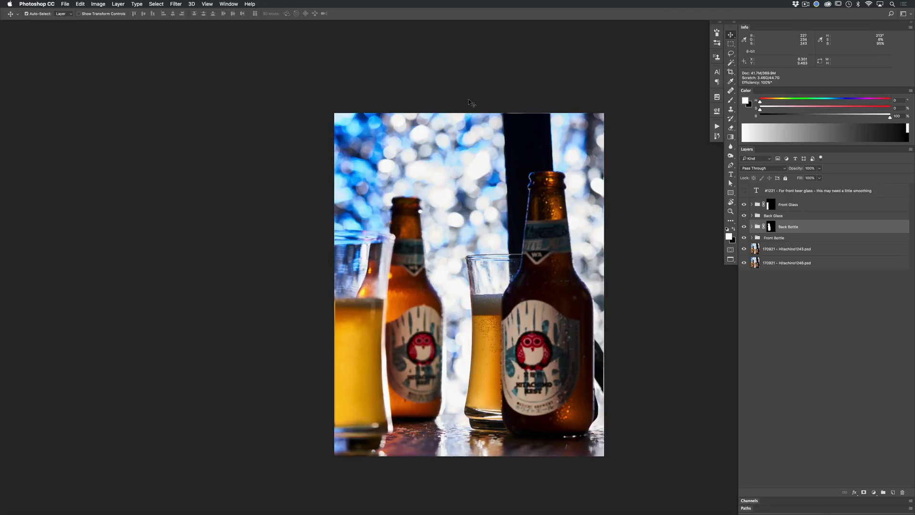
# Compare the back glass up close with the Back Glass group hidden and shown
pyautogui.moveTo(499, 285); pyautogui.dragTo(548, 285)
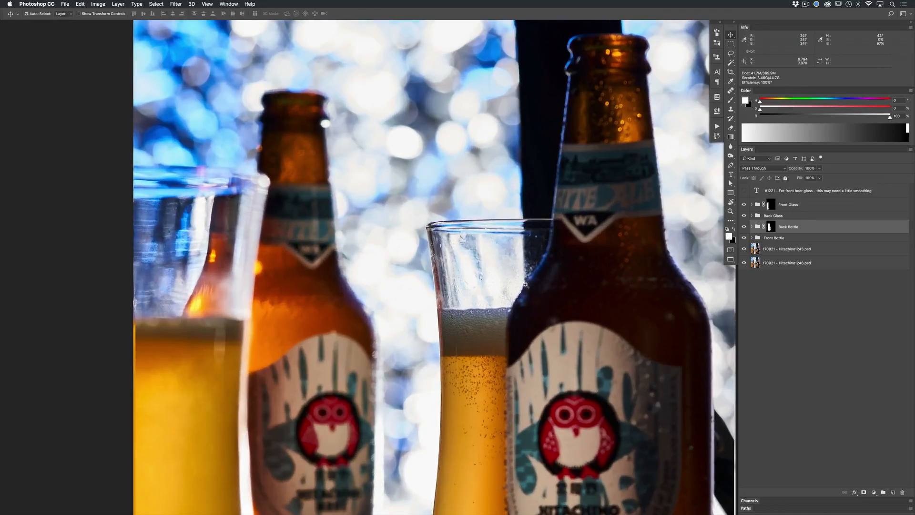
pyautogui.moveTo(554, 215); pyautogui.dragTo(564, 313)
pyautogui.moveTo(602, 351); pyautogui.dragTo(587, 263)
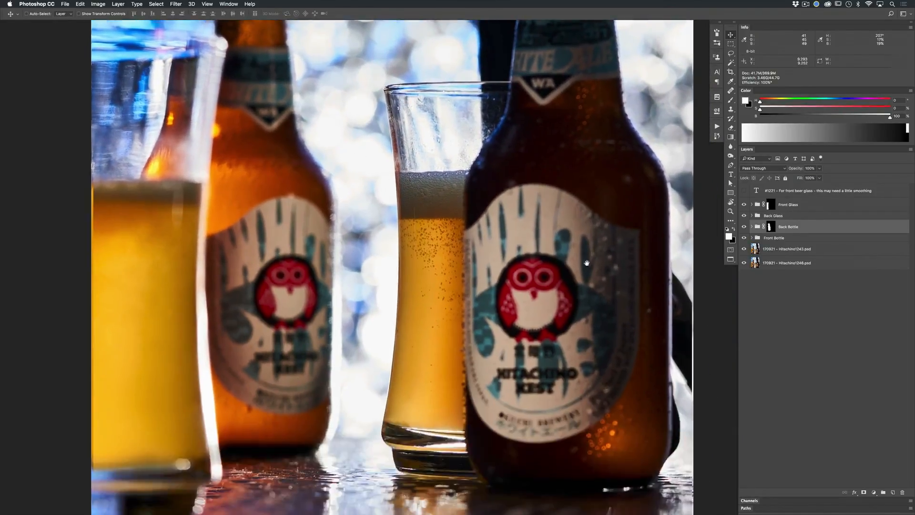
pyautogui.moveTo(607, 293); pyautogui.dragTo(599, 317)
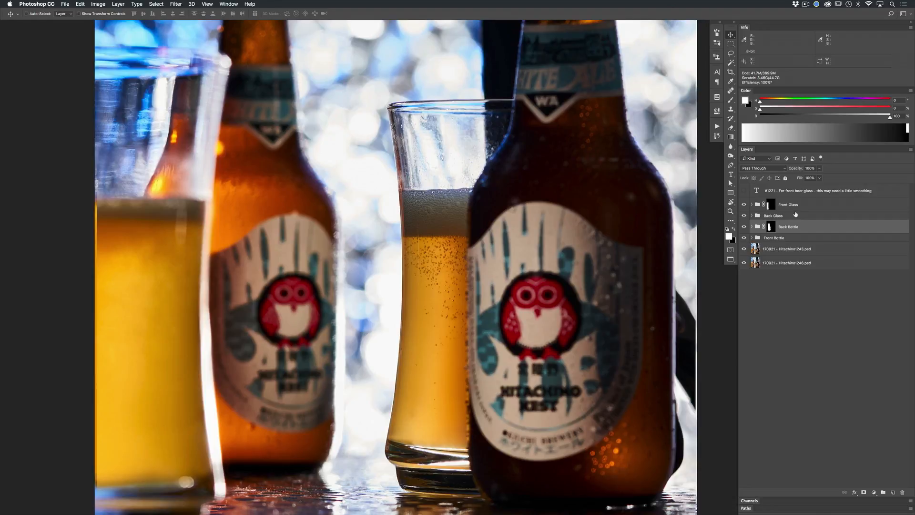
pyautogui.click(744, 216)
pyautogui.click(744, 216)
pyautogui.click(745, 216)
pyautogui.click(745, 216)
pyautogui.click(745, 216)
pyautogui.click(745, 216)
pyautogui.click(745, 217)
pyautogui.click(744, 217)
pyautogui.click(745, 216)
# Add a black mask to the Back Glass group and ready the Brush with white as the foreground color
pyautogui.click(789, 217)
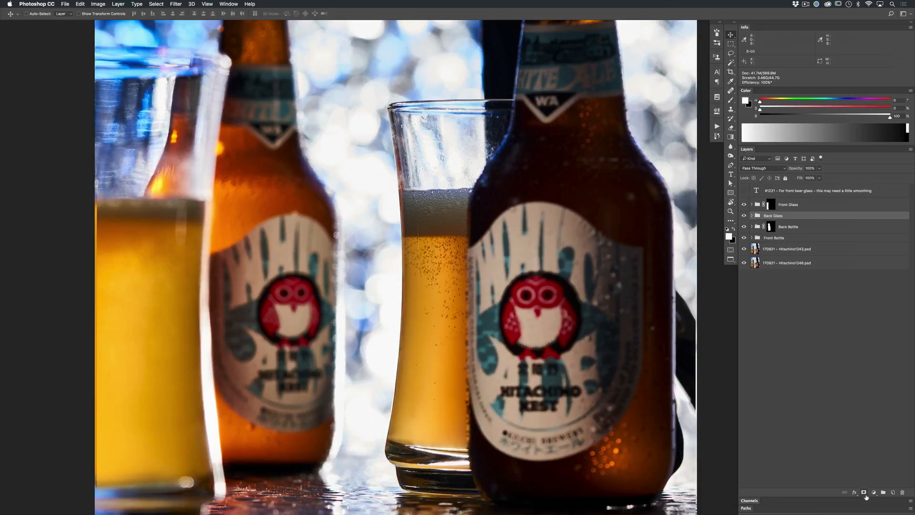
pyautogui.keyDown('alt'); pyautogui.click(866, 494); pyautogui.keyUp('alt')
pyautogui.moveTo(436, 246); pyautogui.dragTo(439, 295)
pyautogui.press('b')
pyautogui.moveTo(410, 164)
pyautogui.mouseDown()
pyautogui.moveTo(425, 164)
pyautogui.moveTo(410, 148)
pyautogui.moveTo(458, 149)
pyautogui.moveTo(463, 159)
pyautogui.mouseUp()
pyautogui.press('x')
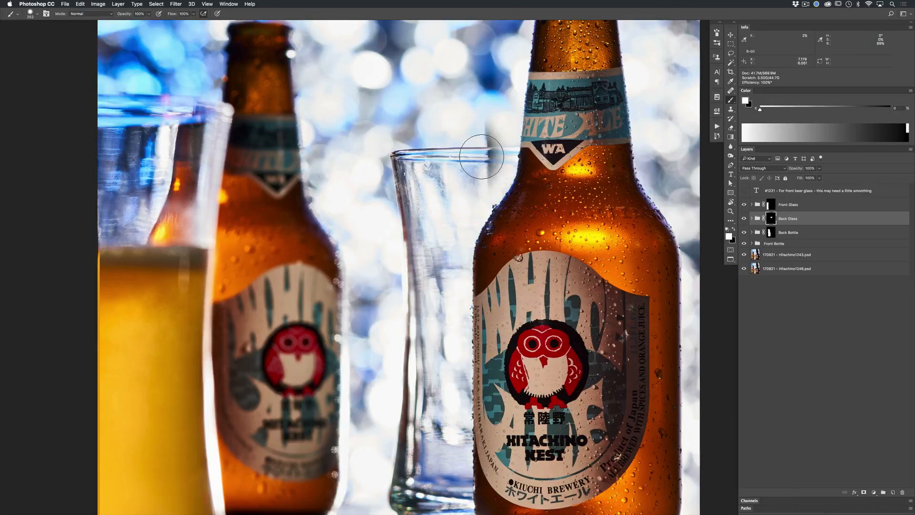
# Paint white on the Back Glass mask over the back glass, from its rim to its base, to reveal the beer
pyautogui.moveTo(406, 199); pyautogui.dragTo(411, 335)
pyautogui.moveTo(412, 321)
pyautogui.mouseDown()
pyautogui.moveTo(413, 196)
pyautogui.moveTo(414, 297)
pyautogui.moveTo(405, 285)
pyautogui.moveTo(409, 367)
pyautogui.moveTo(424, 396)
pyautogui.moveTo(417, 403)
pyautogui.moveTo(469, 406)
pyautogui.moveTo(452, 328)
pyautogui.mouseUp()
pyautogui.rightClick(414, 296)
pyautogui.moveTo(453, 325); pyautogui.dragTo(450, 440)
pyautogui.moveTo(441, 296); pyautogui.dragTo(471, 322)
pyautogui.moveTo(462, 248); pyautogui.dragTo(453, 246)
pyautogui.moveTo(467, 205)
pyautogui.mouseDown()
pyautogui.moveTo(505, 138)
pyautogui.moveTo(500, 126)
pyautogui.mouseUp()
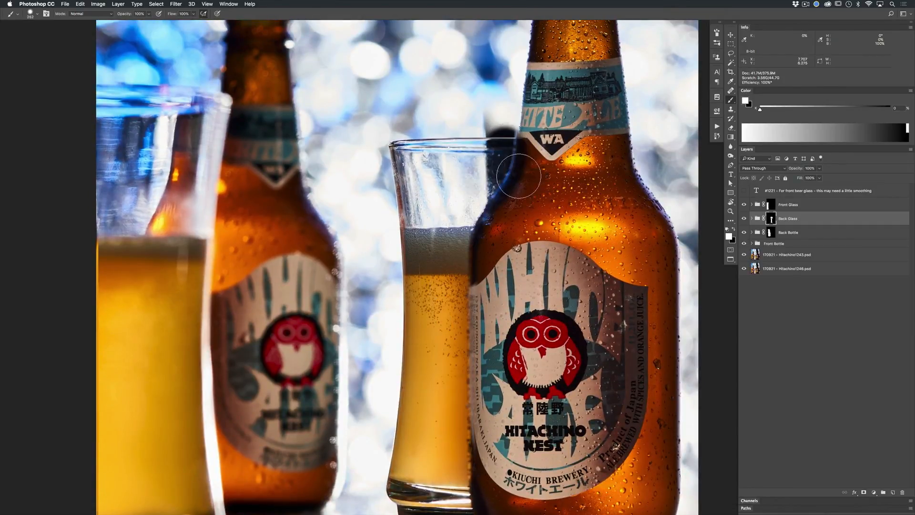
# Inspect the edge where the back glass meets the front bottle, comparing the Back Glass group hidden and shown
pyautogui.scroll(5, 522, 137)
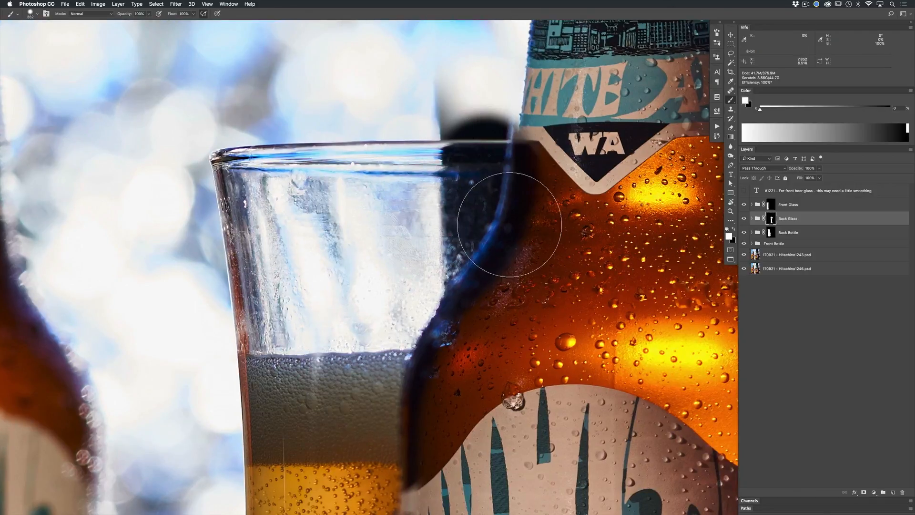
pyautogui.scroll(-5, 509, 224)
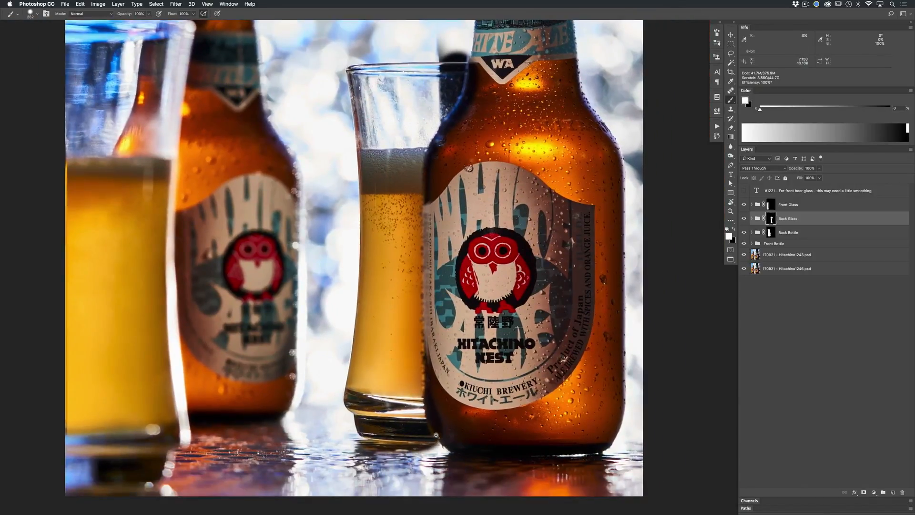
pyautogui.scroll(5, 436, 435)
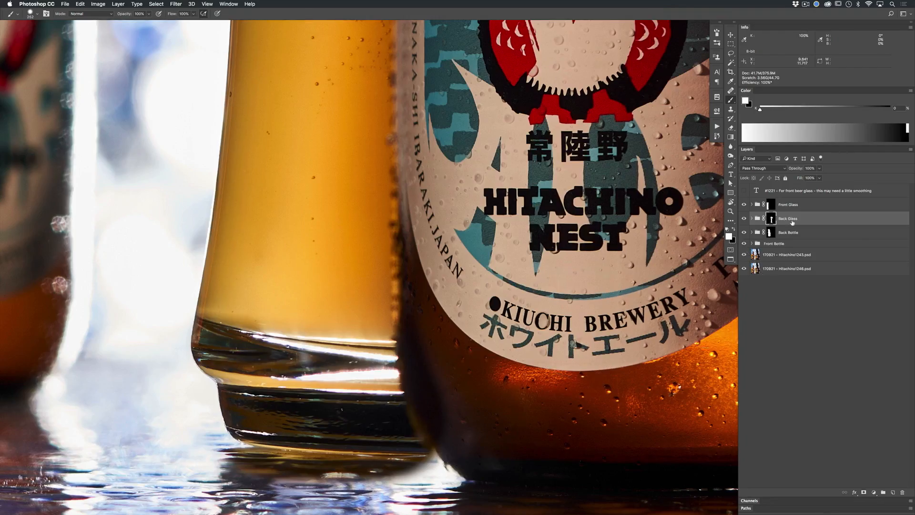
pyautogui.click(744, 219)
pyautogui.click(744, 219)
pyautogui.click(744, 219)
pyautogui.click(743, 219)
# Try shifting the masked Back Glass group sideways toward the front bottle, and undo the move
pyautogui.press('v')
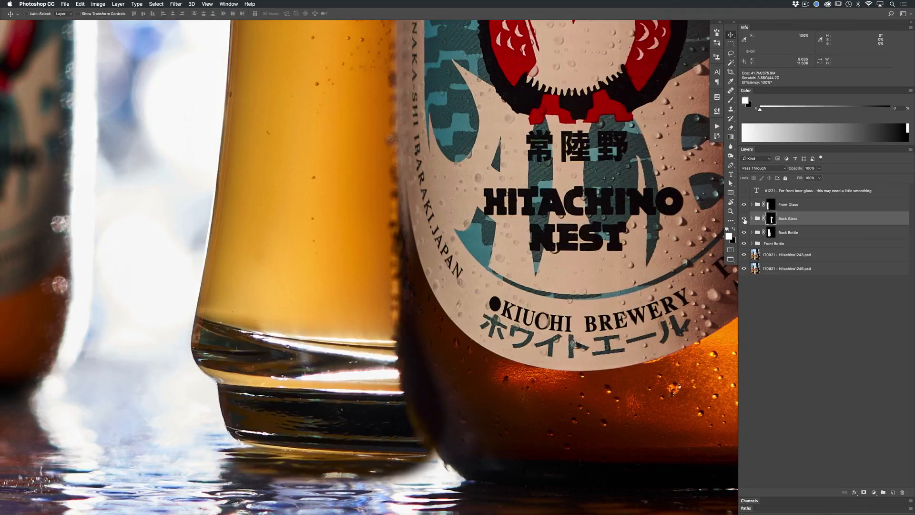
pyautogui.moveTo(472, 231); pyautogui.dragTo(541, 235)
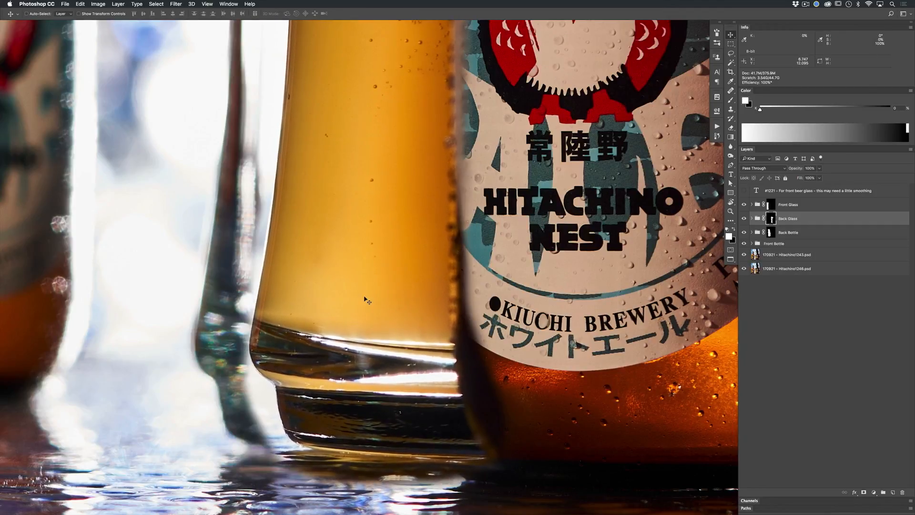
pyautogui.press('super+z')
pyautogui.moveTo(358, 281); pyautogui.dragTo(358, 278)
pyautogui.moveTo(316, 258); pyautogui.dragTo(414, 321)
pyautogui.press('super+minus')
pyautogui.press('super+minus')
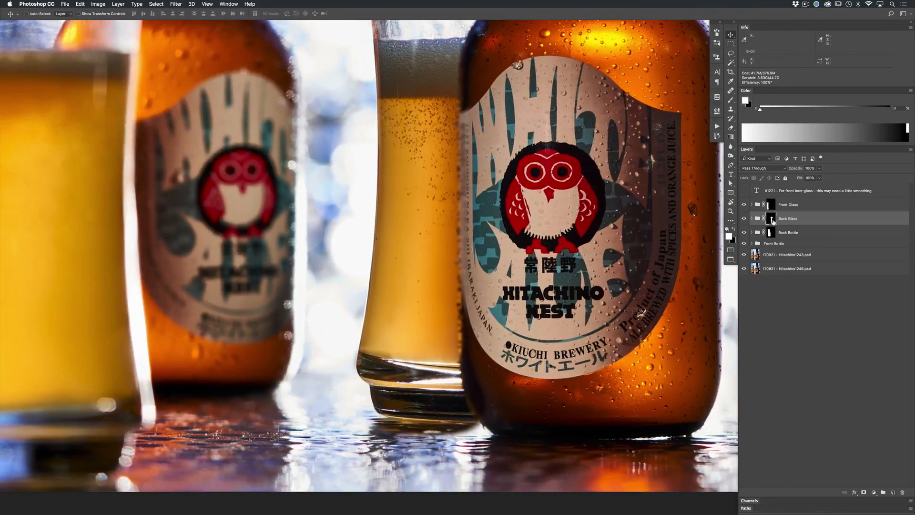
# Paint white on the Back Glass mask along the glass's rim beside the front bottle's neck
pyautogui.press('b')
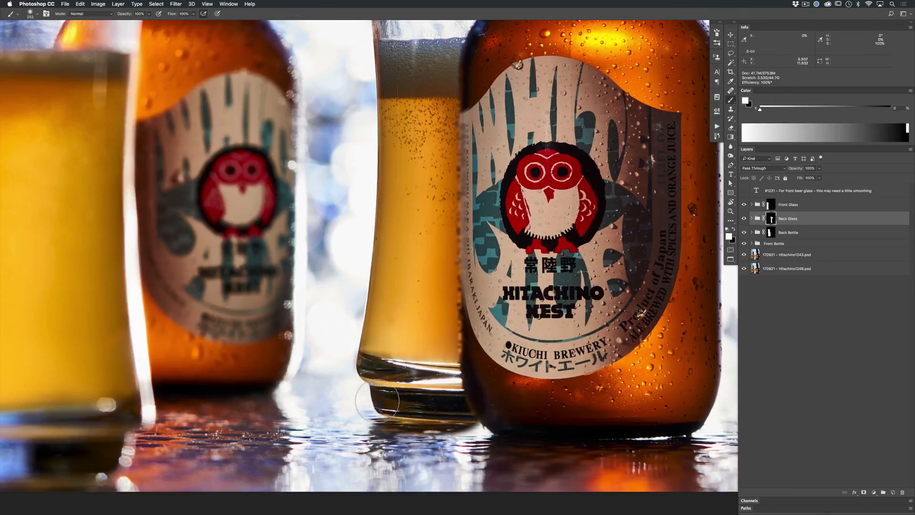
pyautogui.moveTo(397, 252); pyautogui.dragTo(395, 324)
pyautogui.moveTo(398, 170); pyautogui.dragTo(403, 304)
pyautogui.moveTo(395, 129); pyautogui.dragTo(395, 183)
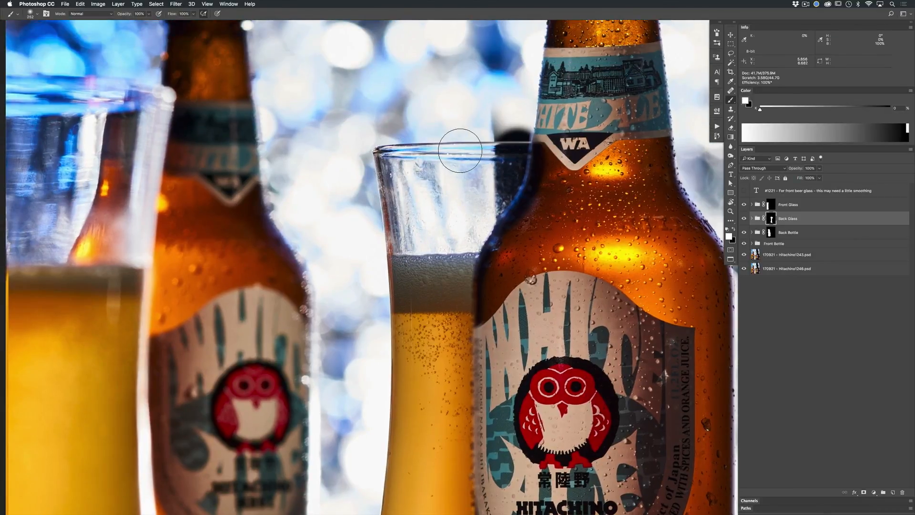
pyautogui.moveTo(496, 146)
pyautogui.mouseDown()
pyautogui.moveTo(508, 125)
pyautogui.moveTo(485, 153)
pyautogui.mouseUp()
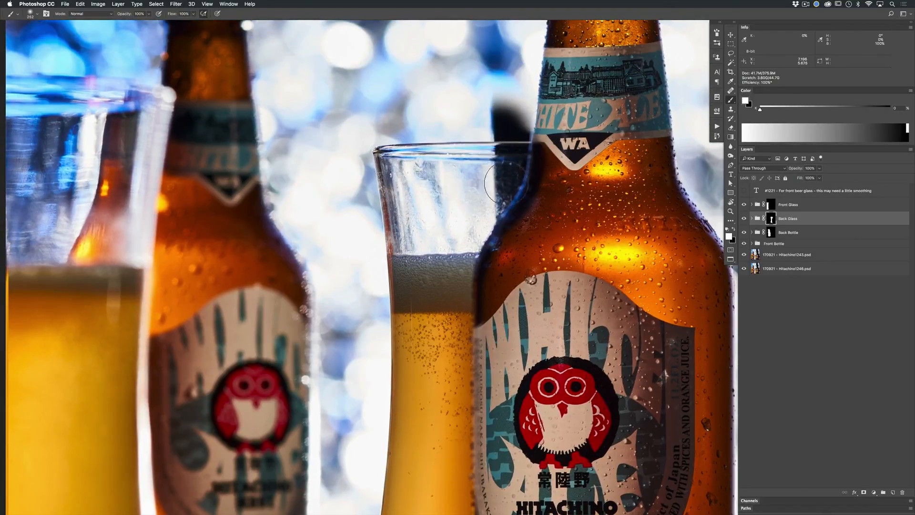
# Compare the back glass's base and its overlap with the front bottle with the Back Glass group repeatedly hidden and shown
pyautogui.moveTo(447, 339); pyautogui.dragTo(431, 218)
pyautogui.moveTo(478, 478); pyautogui.dragTo(477, 358)
pyautogui.press('v')
pyautogui.click(744, 219)
pyautogui.click(744, 219)
pyautogui.click(745, 218)
pyautogui.click(745, 219)
pyautogui.click(745, 219)
pyautogui.click(745, 218)
pyautogui.click(745, 219)
pyautogui.click(745, 219)
pyautogui.click(745, 218)
pyautogui.click(745, 218)
pyautogui.click(745, 219)
pyautogui.click(745, 218)
pyautogui.click(745, 219)
pyautogui.click(745, 219)
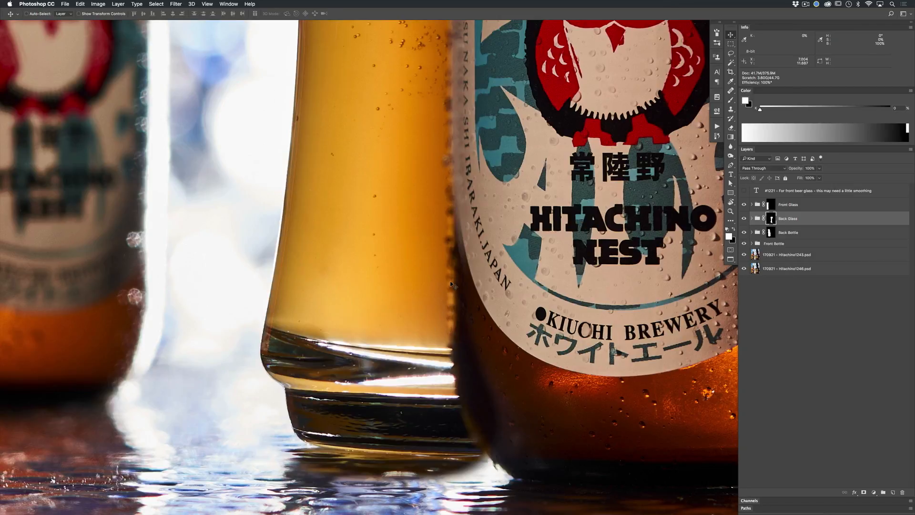
# Try shifting the Back Glass group and the Hitachino1263 photo inside it sideways, undoing each move
pyautogui.moveTo(452, 286); pyautogui.dragTo(450, 286)
pyautogui.press('super+z')
pyautogui.click(753, 219)
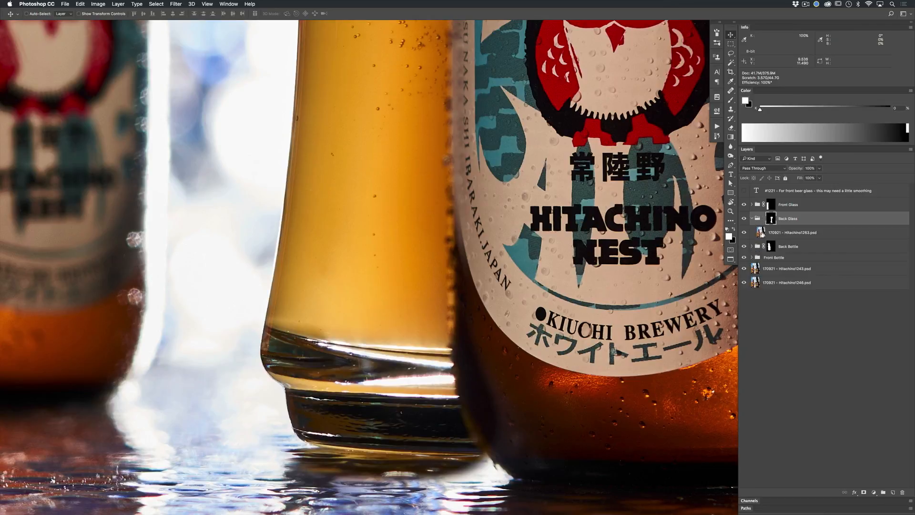
pyautogui.click(791, 232)
pyautogui.moveTo(444, 267); pyautogui.dragTo(452, 267)
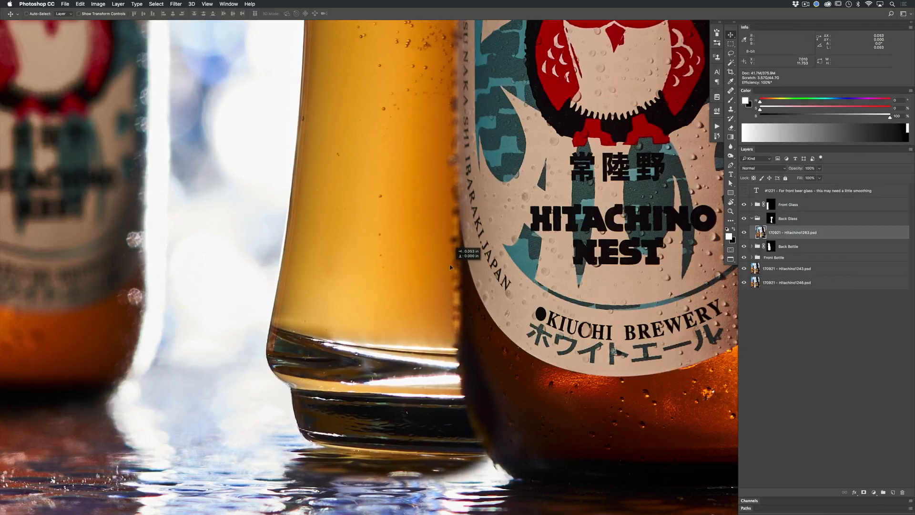
pyautogui.press('super+z')
pyautogui.moveTo(430, 247)
pyautogui.mouseDown()
pyautogui.moveTo(453, 246)
pyautogui.moveTo(418, 240)
pyautogui.moveTo(430, 238)
pyautogui.mouseUp()
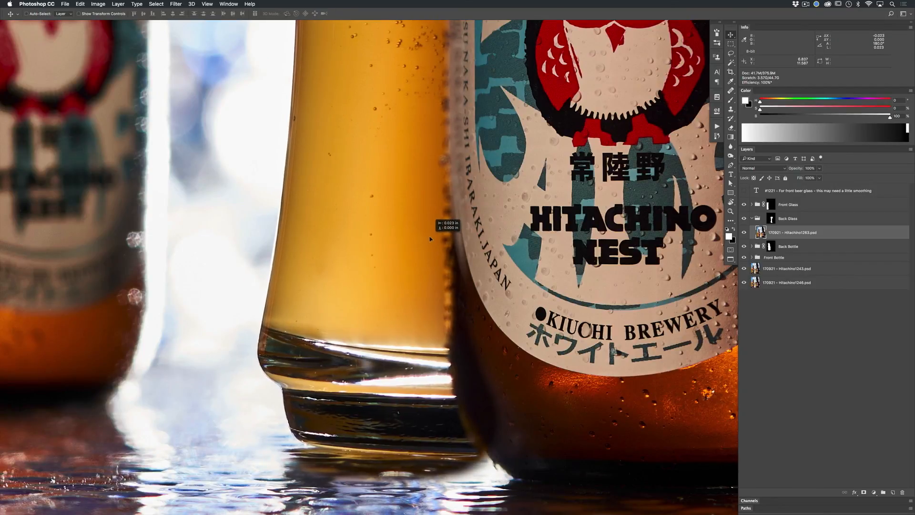
pyautogui.press('super+z')
# Compare the glass with the Hitachino1263 photo layer hidden and shown, and select the Back Glass group's mask
pyautogui.click(745, 233)
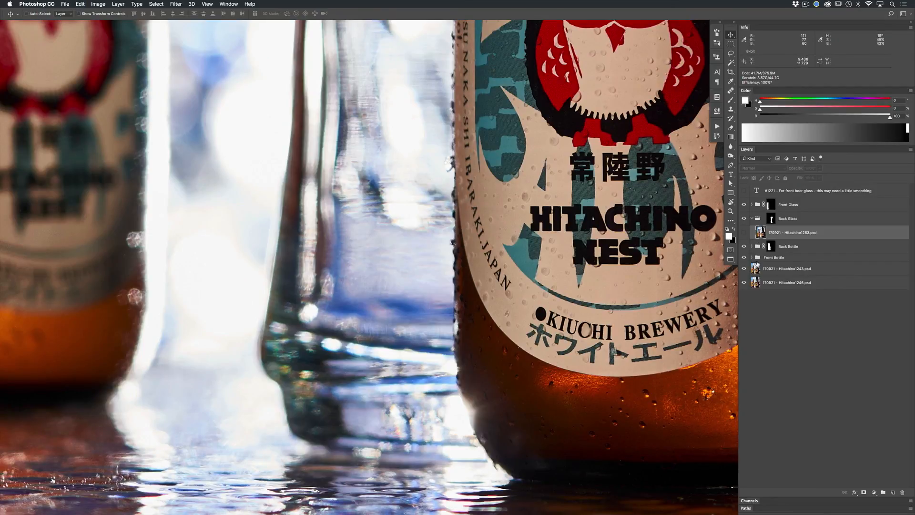
pyautogui.click(745, 233)
pyautogui.click(772, 219)
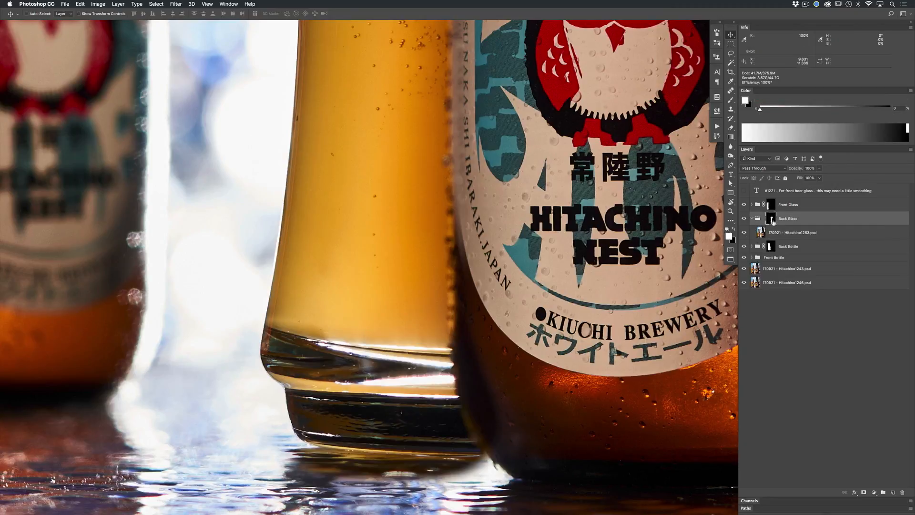
# Paint the Back Glass mask around the glass's base beside the front bottle with the mask overlay, undoing the last stroke
pyautogui.keyDown('alt'); pyautogui.click(772, 220); pyautogui.keyUp('alt')
pyautogui.press('b')
pyautogui.moveTo(374, 313); pyautogui.dragTo(371, 362)
pyautogui.press('\\')
pyautogui.press('x')
pyautogui.moveTo(531, 398); pyautogui.dragTo(537, 334)
pyautogui.press('x')
pyautogui.moveTo(477, 437)
pyautogui.mouseDown()
pyautogui.moveTo(456, 469)
pyautogui.moveTo(412, 458)
pyautogui.mouseUp()
pyautogui.press('super+z')
# Refine the Back Glass mask along the glass's outer base edge and across its overlap with the front bottle
pyautogui.press('x')
pyautogui.moveTo(470, 420)
pyautogui.mouseDown()
pyautogui.moveTo(381, 414)
pyautogui.moveTo(310, 442)
pyautogui.moveTo(370, 418)
pyautogui.moveTo(292, 400)
pyautogui.mouseUp()
pyautogui.moveTo(370, 378); pyautogui.dragTo(367, 389)
pyautogui.click(346, 331)
pyautogui.moveTo(365, 341)
pyautogui.mouseDown()
pyautogui.moveTo(336, 342)
pyautogui.moveTo(316, 378)
pyautogui.moveTo(460, 388)
pyautogui.moveTo(465, 376)
pyautogui.moveTo(655, 381)
pyautogui.moveTo(649, 359)
pyautogui.mouseUp()
pyautogui.press('x')
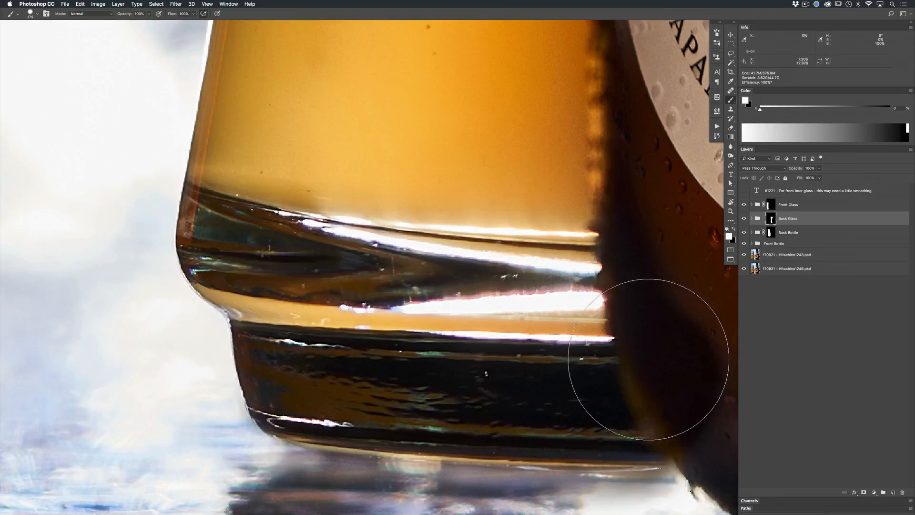
# Examine the back glass's edge along the front bottle, from its base up to the foam and back
pyautogui.moveTo(636, 179); pyautogui.dragTo(582, 232)
pyautogui.moveTo(605, 288); pyautogui.dragTo(549, 292)
pyautogui.moveTo(661, 118); pyautogui.dragTo(615, 214)
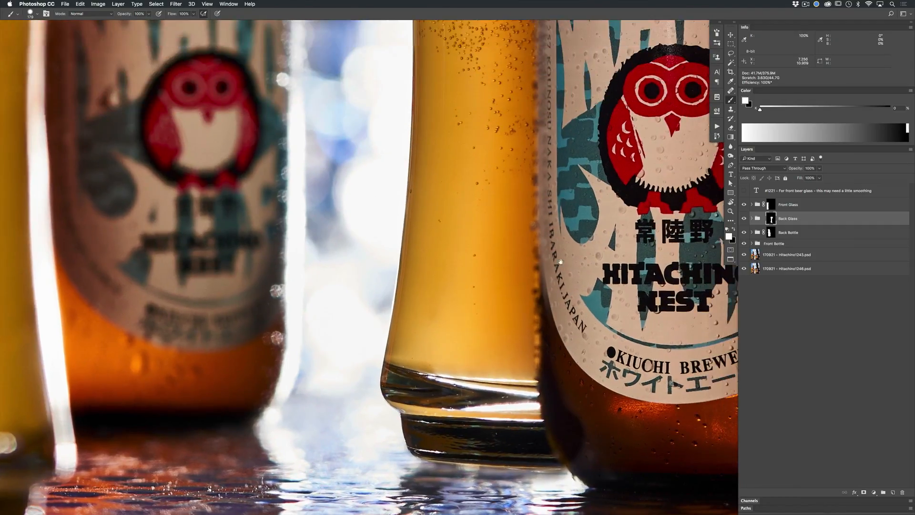
pyautogui.scroll(5, 561, 261)
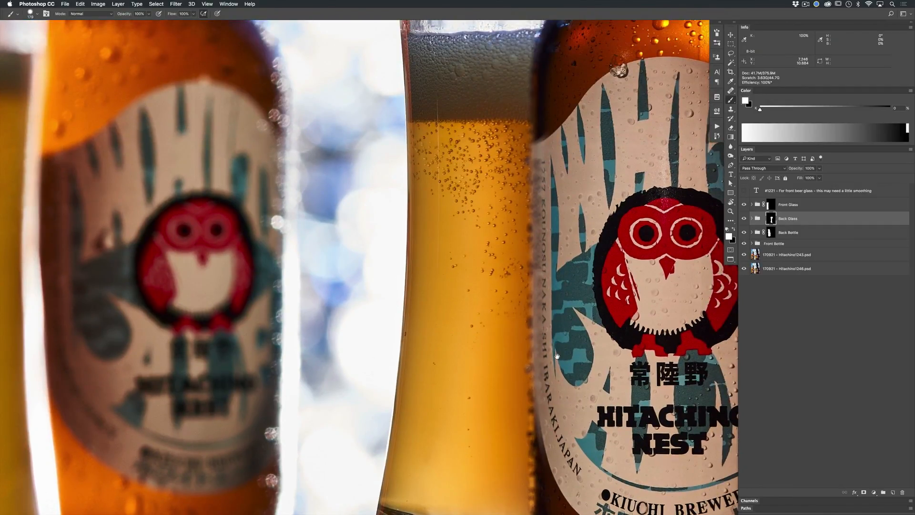
pyautogui.moveTo(557, 356); pyautogui.dragTo(547, 193)
pyautogui.moveTo(534, 368); pyautogui.dragTo(530, 264)
pyautogui.keyDown('super'); pyautogui.click(462, 336); pyautogui.keyUp('super')
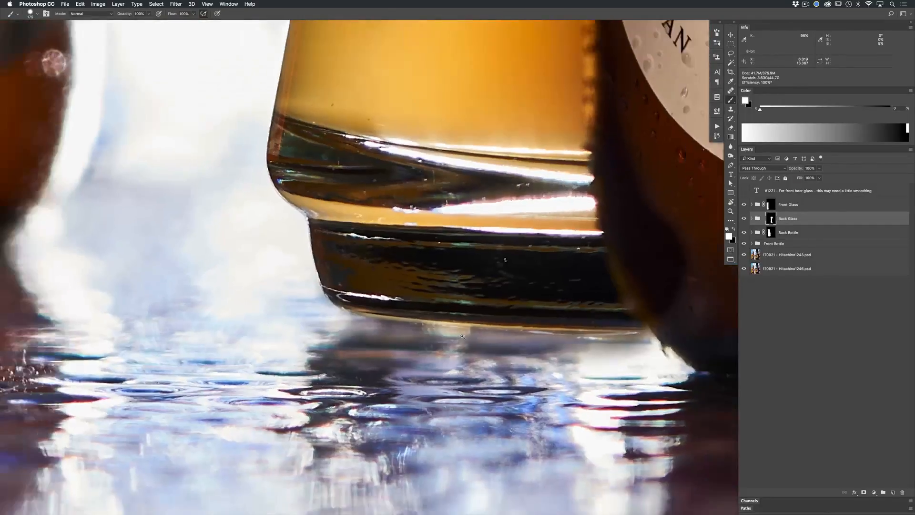
pyautogui.moveTo(462, 336); pyautogui.dragTo(454, 339)
# Undo the stray dab on the reflection and paint black on the Back Glass mask around the glass's base
pyautogui.click(557, 385)
pyautogui.press('super+z')
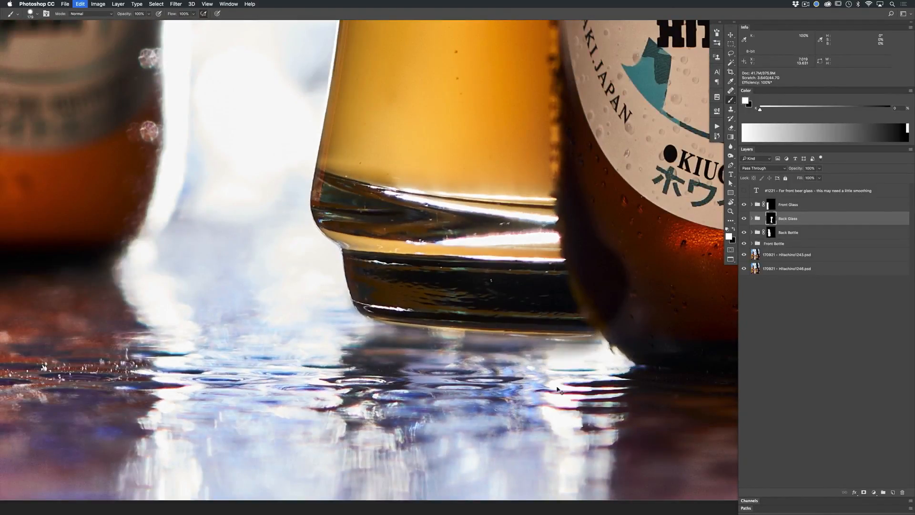
pyautogui.press('x')
pyautogui.moveTo(520, 399)
pyautogui.mouseDown()
pyautogui.moveTo(603, 383)
pyautogui.moveTo(502, 397)
pyautogui.mouseUp()
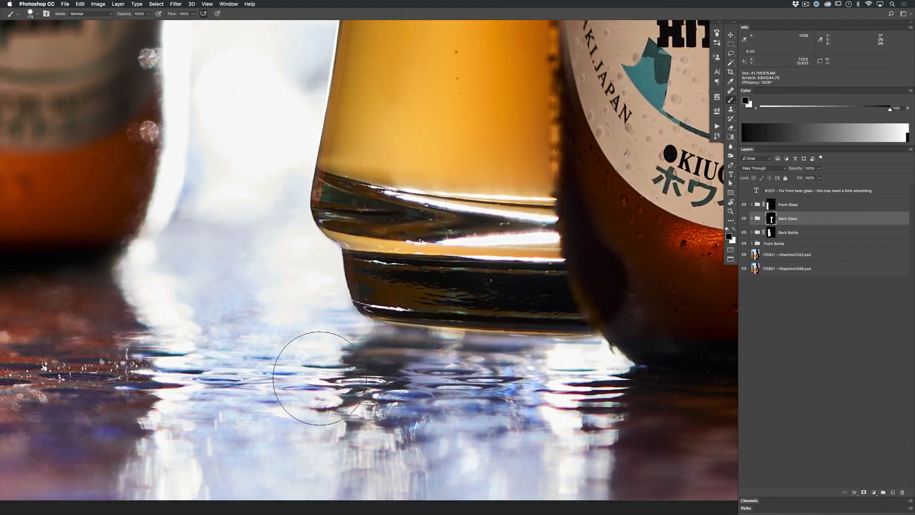
pyautogui.moveTo(377, 289)
pyautogui.mouseDown()
pyautogui.moveTo(380, 271)
pyautogui.moveTo(377, 305)
pyautogui.moveTo(373, 283)
pyautogui.moveTo(394, 281)
pyautogui.mouseUp()
pyautogui.press('x')
pyautogui.press('x')
pyautogui.moveTo(343, 357); pyautogui.dragTo(389, 373)
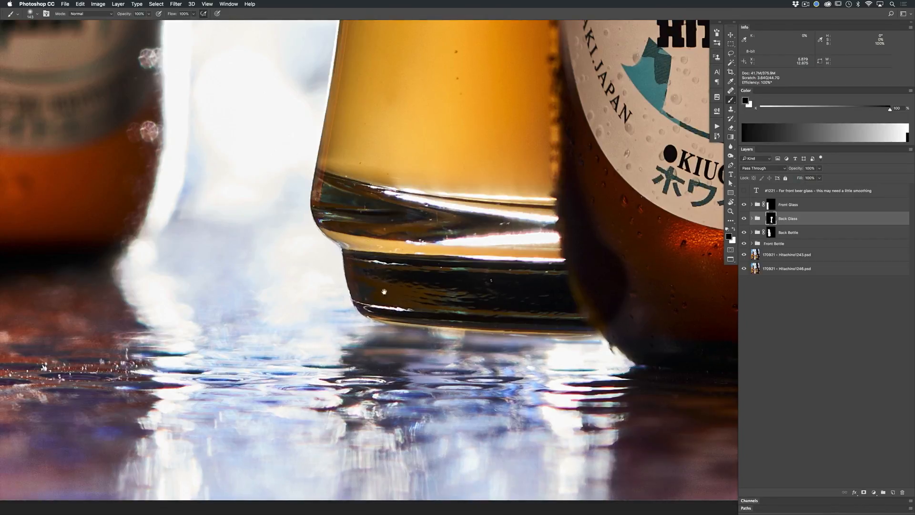
pyautogui.moveTo(377, 272); pyautogui.dragTo(405, 340)
# Compare the base with the Back Glass group hidden and shown, and examine the glass's bottle edge up to the rim
pyautogui.press('x')
pyautogui.click(745, 219)
pyautogui.click(745, 219)
pyautogui.click(745, 219)
pyautogui.click(745, 219)
pyautogui.moveTo(557, 161); pyautogui.dragTo(533, 395)
pyautogui.press('super+minus')
pyautogui.moveTo(515, 190)
pyautogui.mouseDown()
pyautogui.moveTo(532, 263)
pyautogui.moveTo(534, 395)
pyautogui.mouseUp()
pyautogui.moveTo(528, 225); pyautogui.dragTo(529, 409)
pyautogui.moveTo(645, 257); pyautogui.dragTo(547, 291)
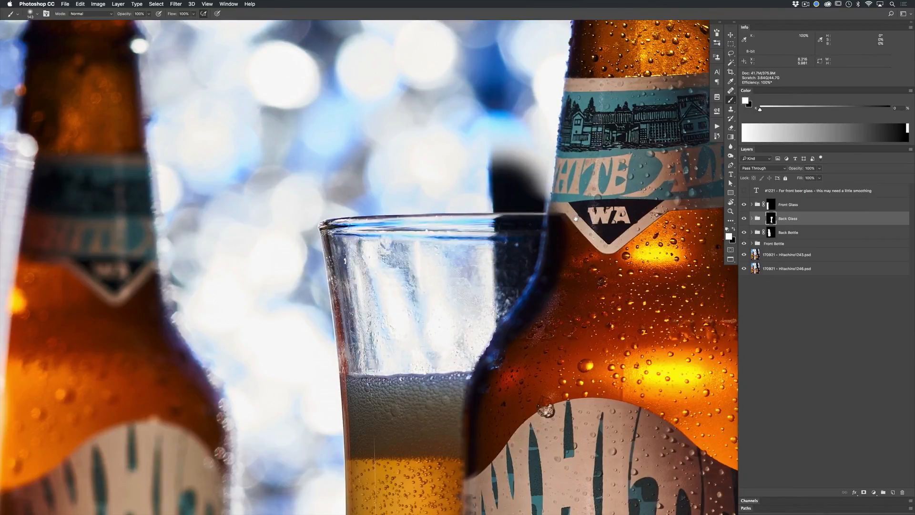
# Try painting the Back Glass mask where the glass's rim meets the bottle's neck, repeatedly undoing and redoing the stroke
pyautogui.scroll(3, 576, 218)
pyautogui.moveTo(579, 217)
pyautogui.mouseDown()
pyautogui.moveTo(574, 272)
pyautogui.moveTo(573, 228)
pyautogui.moveTo(590, 262)
pyautogui.mouseUp()
pyautogui.press('super+z')
pyautogui.press('x')
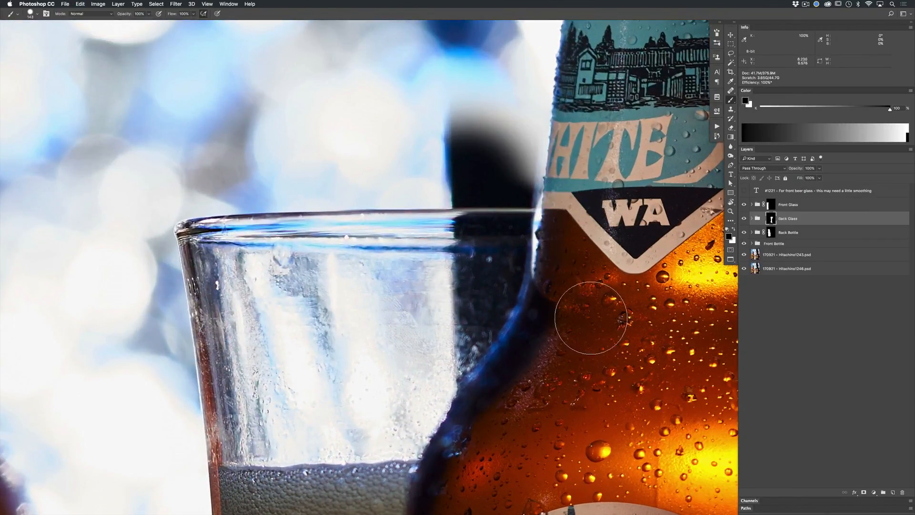
pyautogui.press('super+z')
pyautogui.press('super+z')
pyautogui.press('super+z')
pyautogui.press('super+z')
pyautogui.press('super+z')
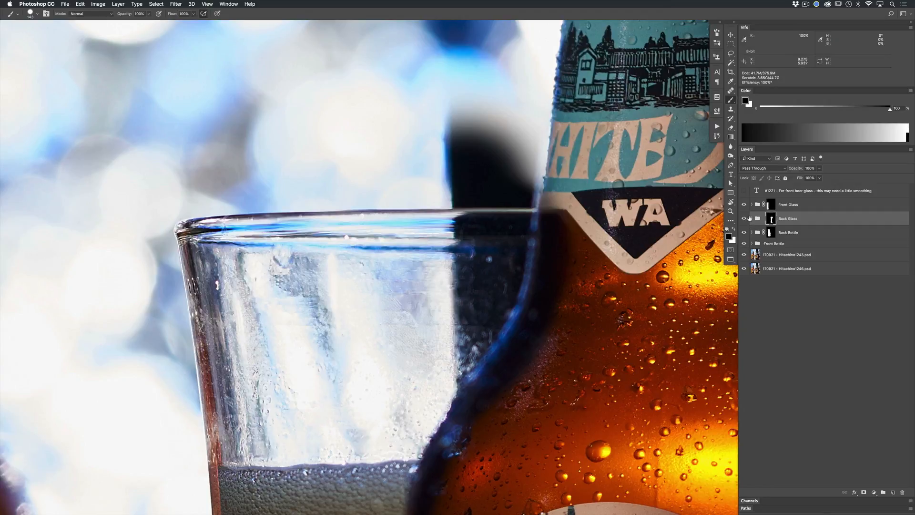
# Paint black on the Back Glass mask above the rim to hide the dark patch beside the bottle's neck
pyautogui.scroll(5, 500, 292)
pyautogui.moveTo(420, 217)
pyautogui.mouseDown()
pyautogui.moveTo(427, 169)
pyautogui.moveTo(424, 219)
pyautogui.moveTo(547, 236)
pyautogui.moveTo(488, 242)
pyautogui.moveTo(450, 272)
pyautogui.moveTo(506, 255)
pyautogui.moveTo(567, 260)
pyautogui.mouseUp()
pyautogui.click(450, 260)
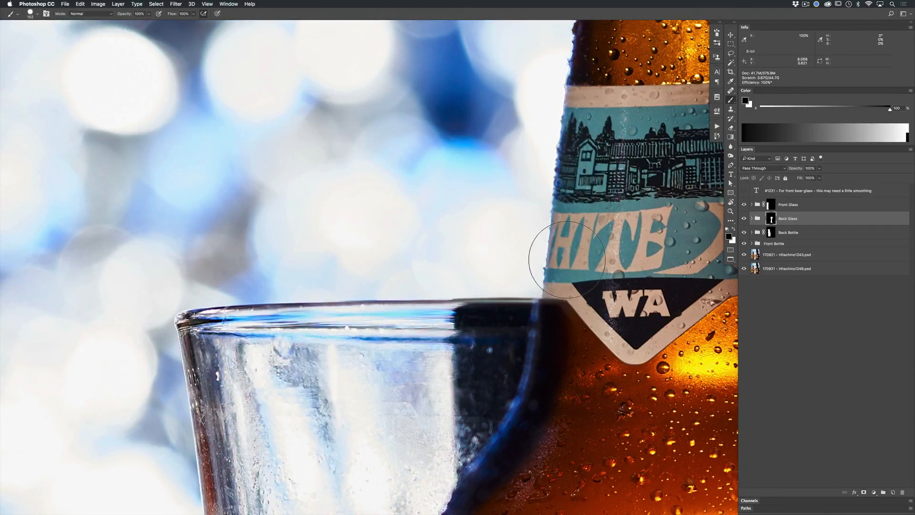
pyautogui.moveTo(451, 260); pyautogui.dragTo(555, 260)
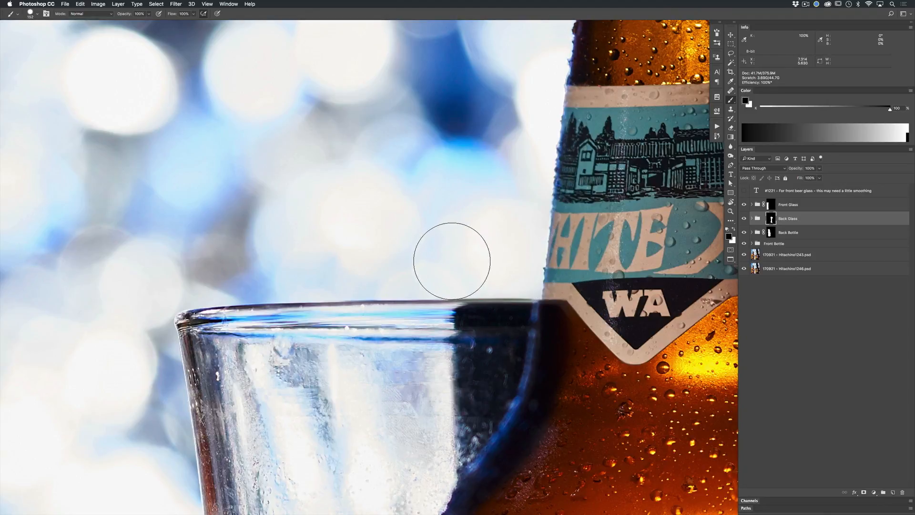
# Compare the glass's rim and upper section with the Back Glass group repeatedly hidden and shown
pyautogui.click(746, 221)
pyautogui.click(746, 221)
pyautogui.click(746, 222)
pyautogui.click(746, 222)
pyautogui.click(746, 221)
pyautogui.click(746, 222)
pyautogui.click(746, 222)
pyautogui.click(746, 221)
# Expand the Back Glass group and add a new empty layer above the Hitachino1263 photo inside it
pyautogui.click(753, 219)
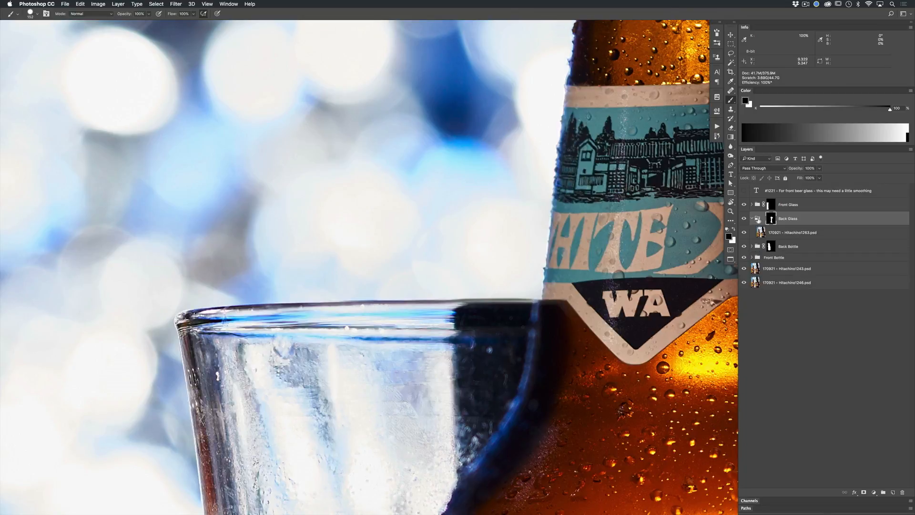
pyautogui.click(783, 233)
pyautogui.press('x')
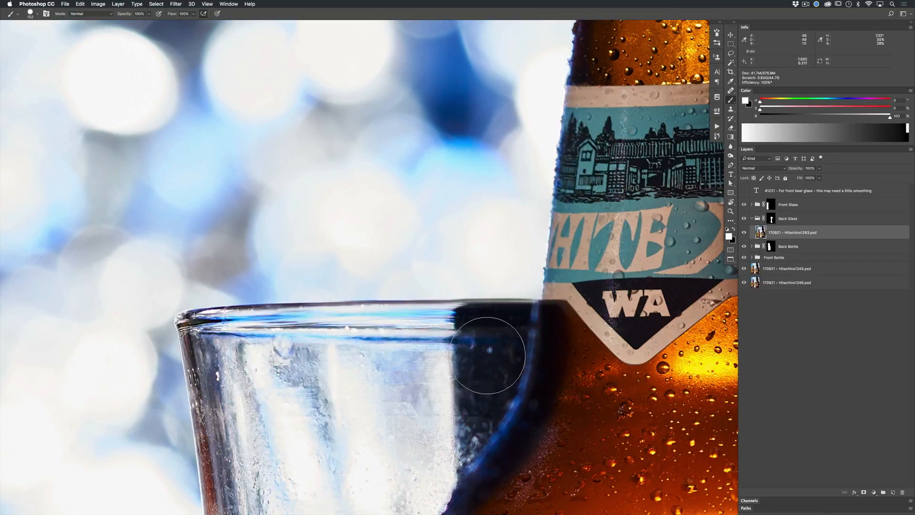
pyautogui.scroll(2, 477, 343)
pyautogui.scroll(-5, 463, 351)
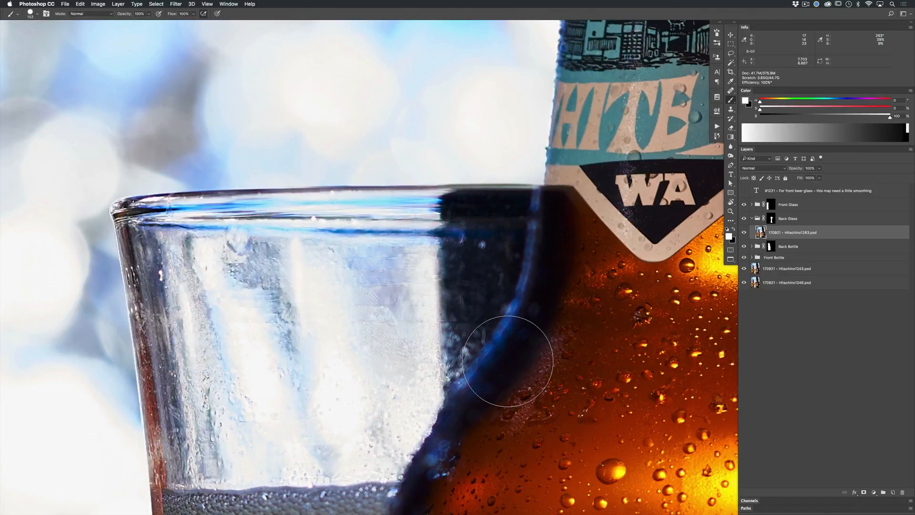
pyautogui.press('space')
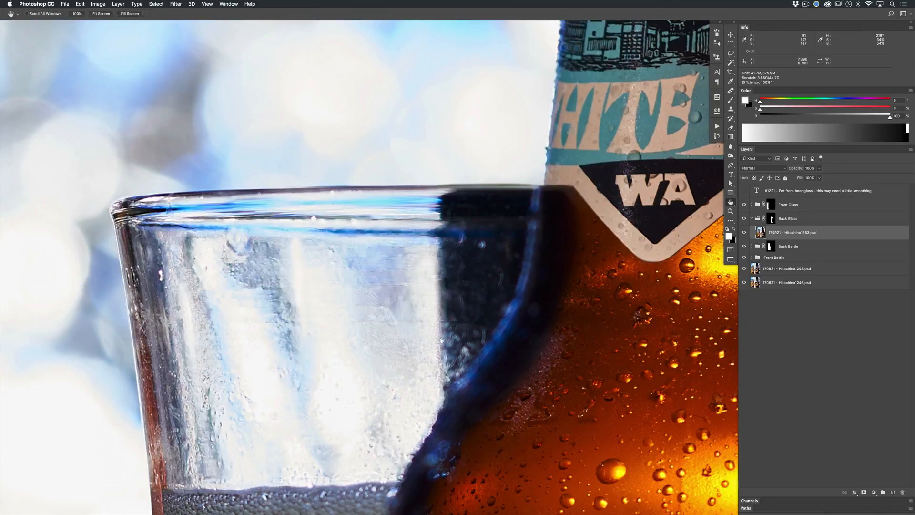
pyautogui.moveTo(339, 334); pyautogui.dragTo(342, 307)
pyautogui.moveTo(419, 293); pyautogui.dragTo(487, 254)
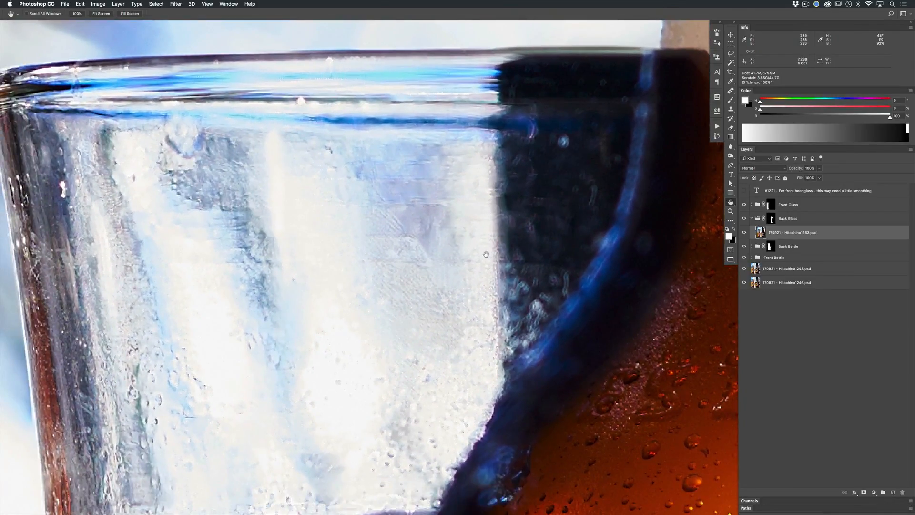
pyautogui.moveTo(448, 283); pyautogui.dragTo(481, 256)
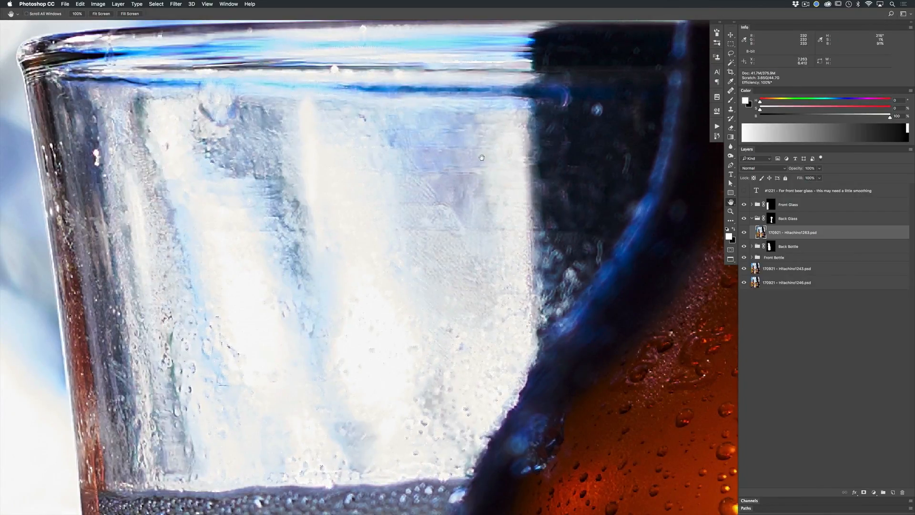
pyautogui.moveTo(493, 194)
pyautogui.mouseDown()
pyautogui.moveTo(489, 277)
pyautogui.moveTo(473, 333)
pyautogui.mouseUp()
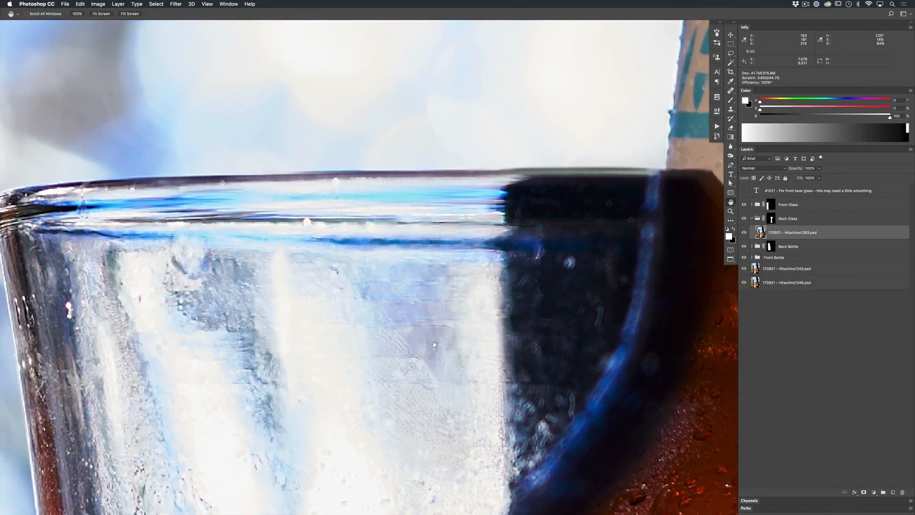
pyautogui.click(891, 493)
# Disable the Back Glass group's mask to expose the whole photo around the glass's rim
pyautogui.press('j')
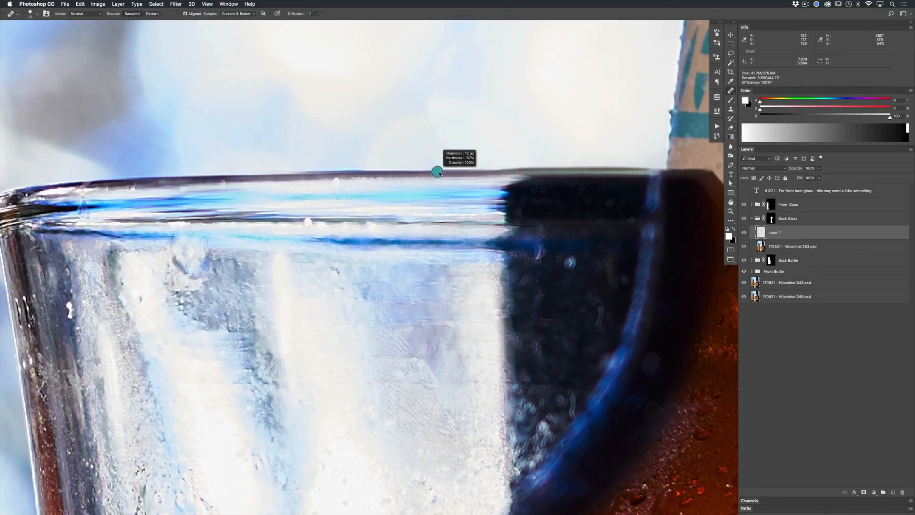
pyautogui.moveTo(477, 168); pyautogui.dragTo(417, 204)
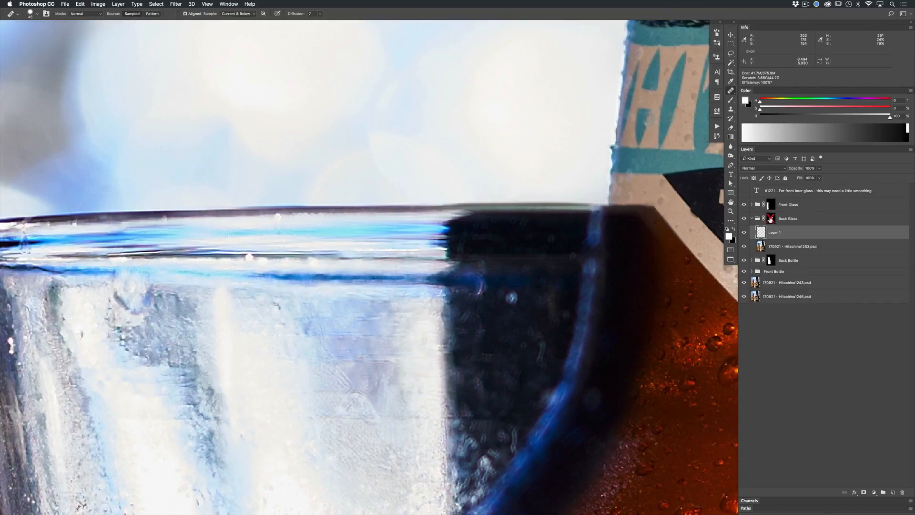
pyautogui.keyDown('shift'); pyautogui.click(771, 219); pyautogui.keyUp('shift')
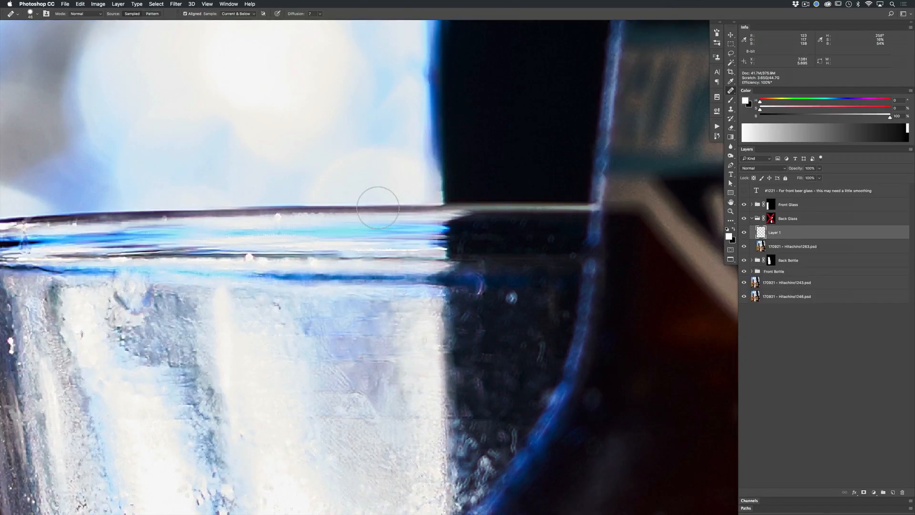
pyautogui.press('s')
pyautogui.moveTo(433, 196); pyautogui.dragTo(405, 264)
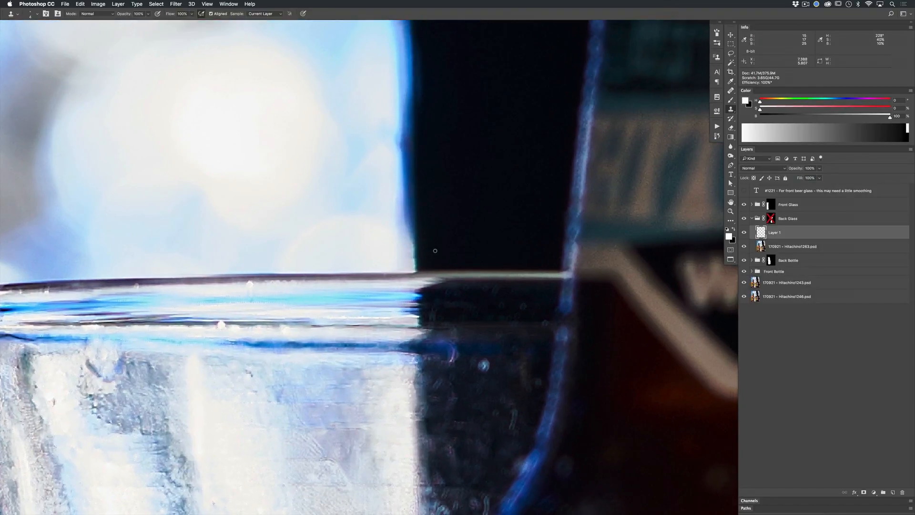
# Sample the light background colour and brush it over the dark bottle area above the glass's rim on the new layer
pyautogui.press('b')
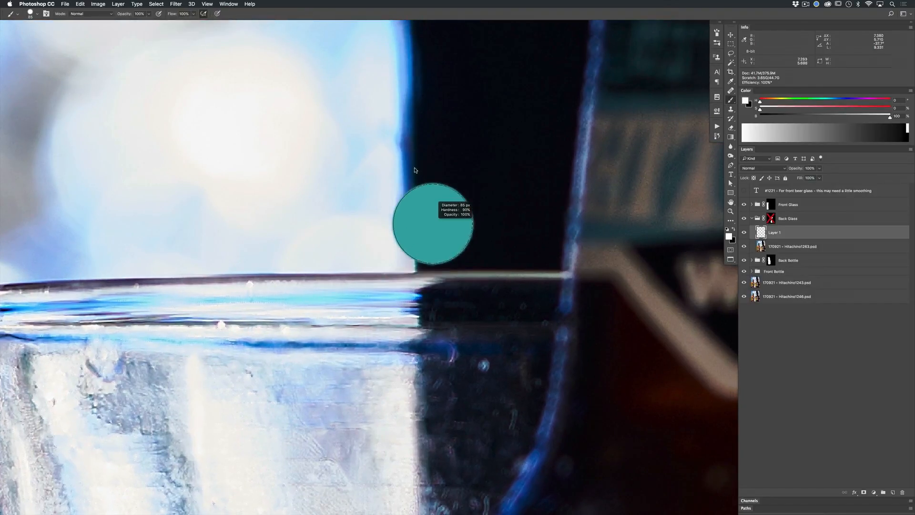
pyautogui.click(460, 210)
pyautogui.press('super+z')
pyautogui.keyDown('alt'); pyautogui.click(377, 228); pyautogui.keyUp('alt')
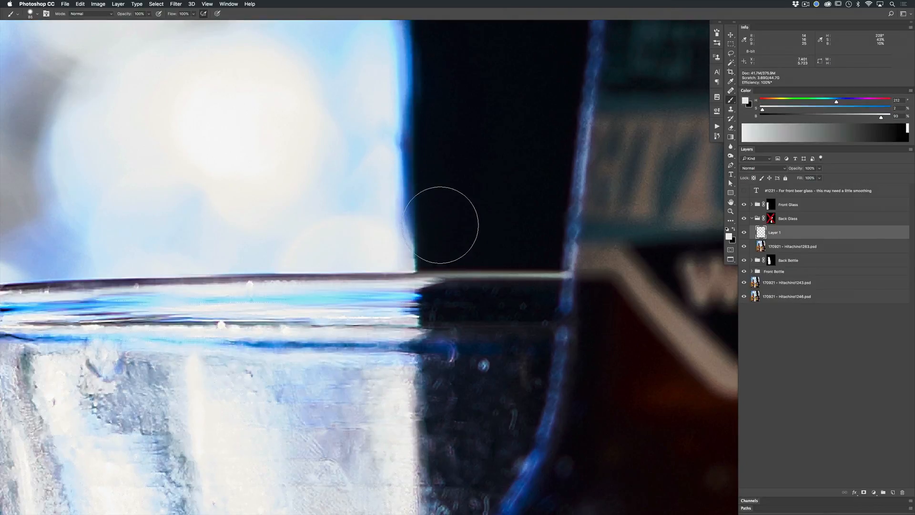
pyautogui.click(448, 221)
pyautogui.moveTo(448, 221); pyautogui.dragTo(444, 224)
pyautogui.moveTo(445, 224)
pyautogui.mouseDown()
pyautogui.moveTo(494, 239)
pyautogui.moveTo(593, 238)
pyautogui.moveTo(421, 208)
pyautogui.moveTo(484, 197)
pyautogui.moveTo(359, 206)
pyautogui.moveTo(623, 192)
pyautogui.moveTo(427, 226)
pyautogui.moveTo(410, 240)
pyautogui.moveTo(591, 239)
pyautogui.moveTo(589, 217)
pyautogui.moveTo(322, 205)
pyautogui.moveTo(302, 221)
pyautogui.moveTo(389, 172)
pyautogui.moveTo(591, 167)
pyautogui.moveTo(533, 218)
pyautogui.mouseUp()
# Extend the glass's rim and bright interior across the dark bottle area with the Healing Brush on the new layer
pyautogui.moveTo(449, 276); pyautogui.dragTo(412, 232)
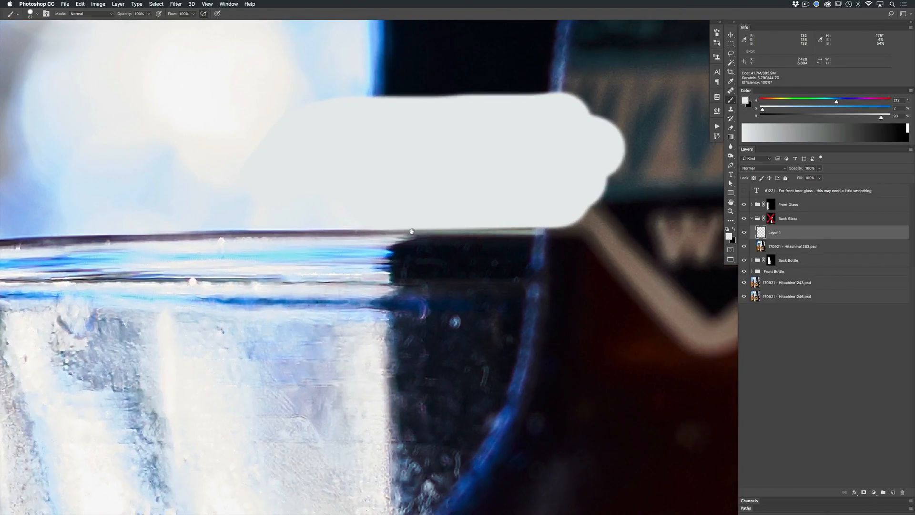
pyautogui.press('j')
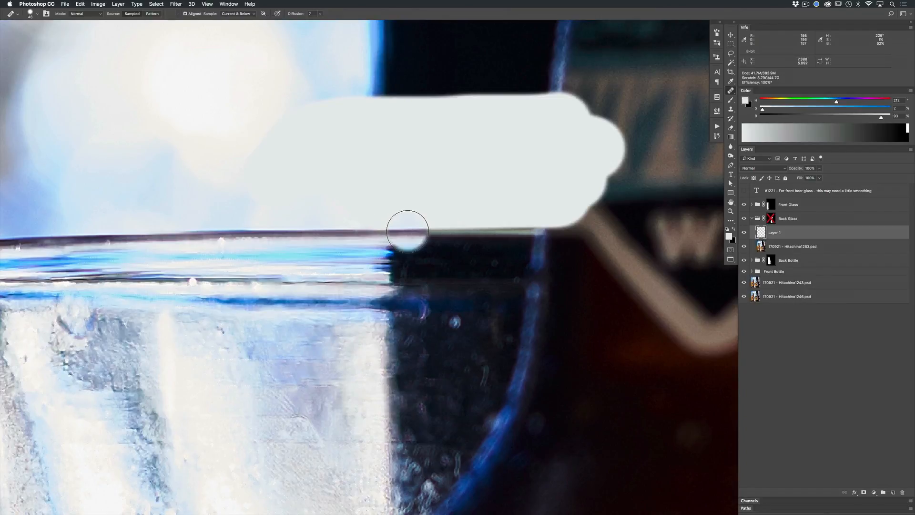
pyautogui.moveTo(408, 231)
pyautogui.mouseDown()
pyautogui.moveTo(516, 231)
pyautogui.moveTo(388, 227)
pyautogui.moveTo(404, 294)
pyautogui.moveTo(400, 354)
pyautogui.moveTo(388, 327)
pyautogui.mouseUp()
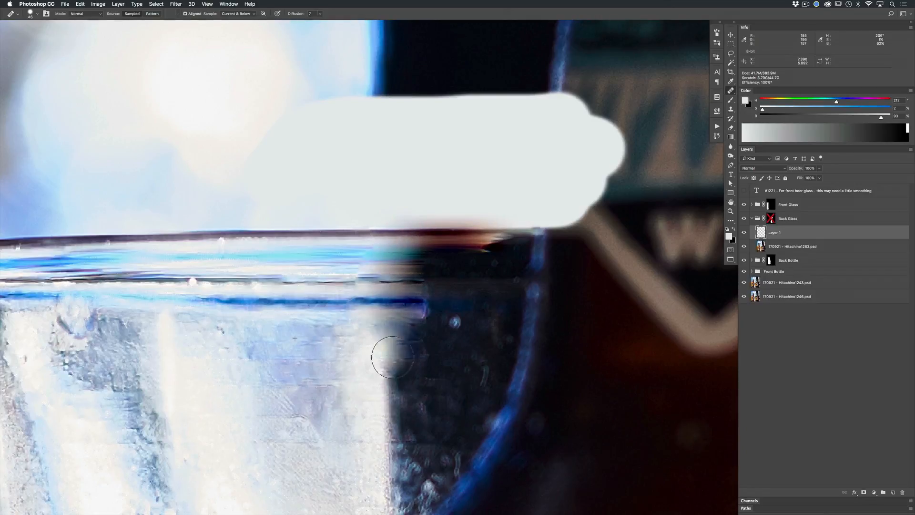
pyautogui.moveTo(412, 431)
pyautogui.mouseDown()
pyautogui.moveTo(408, 468)
pyautogui.moveTo(435, 439)
pyautogui.moveTo(450, 342)
pyautogui.moveTo(411, 344)
pyautogui.moveTo(424, 268)
pyautogui.moveTo(340, 310)
pyautogui.moveTo(355, 291)
pyautogui.moveTo(338, 288)
pyautogui.moveTo(336, 301)
pyautogui.moveTo(410, 242)
pyautogui.mouseUp()
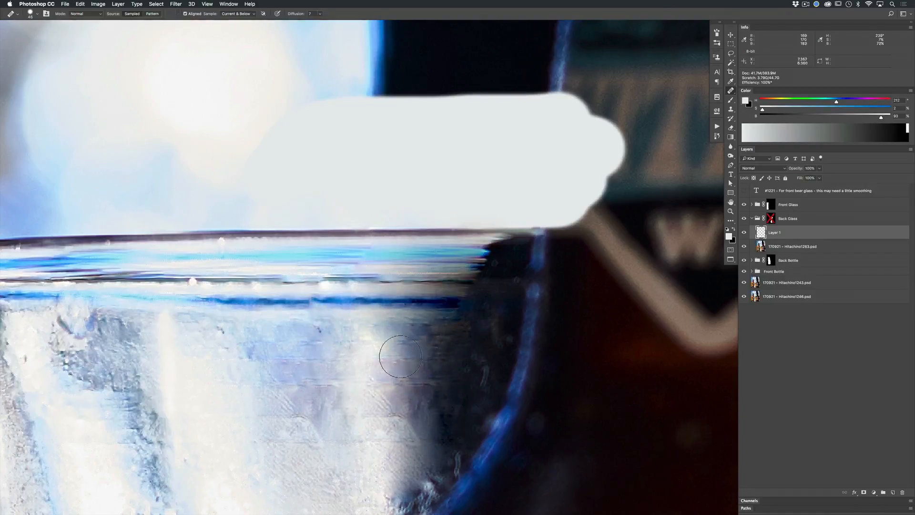
pyautogui.moveTo(405, 337); pyautogui.dragTo(389, 291)
pyautogui.moveTo(372, 204)
pyautogui.mouseDown()
pyautogui.moveTo(471, 198)
pyautogui.moveTo(484, 217)
pyautogui.moveTo(398, 305)
pyautogui.moveTo(419, 357)
pyautogui.moveTo(391, 472)
pyautogui.moveTo(429, 352)
pyautogui.moveTo(481, 260)
pyautogui.moveTo(442, 207)
pyautogui.mouseUp()
pyautogui.moveTo(407, 239); pyautogui.dragTo(384, 238)
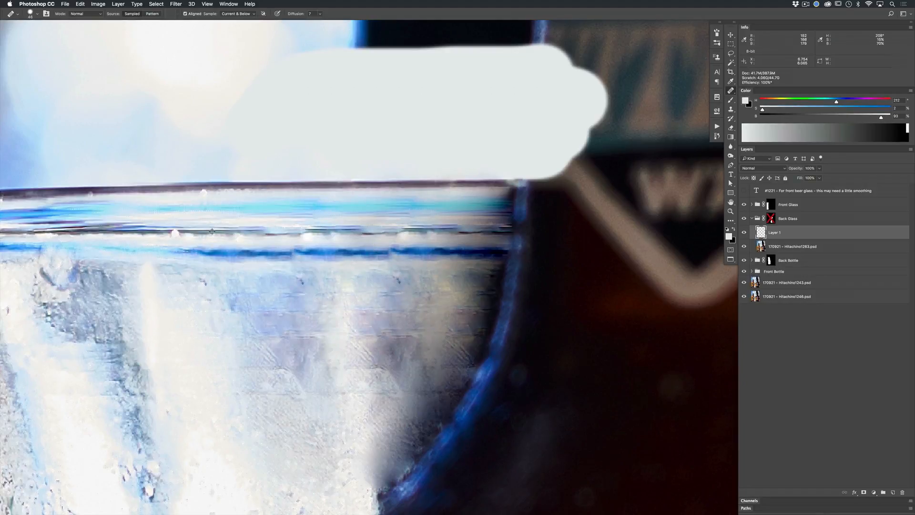
# Heal the breaks in the lines beneath the rim and the repeated texture just below them
pyautogui.moveTo(274, 232)
pyautogui.mouseDown()
pyautogui.moveTo(343, 229)
pyautogui.moveTo(230, 232)
pyautogui.mouseUp()
pyautogui.keyDown('alt'); pyautogui.click(232, 231); pyautogui.keyUp('alt')
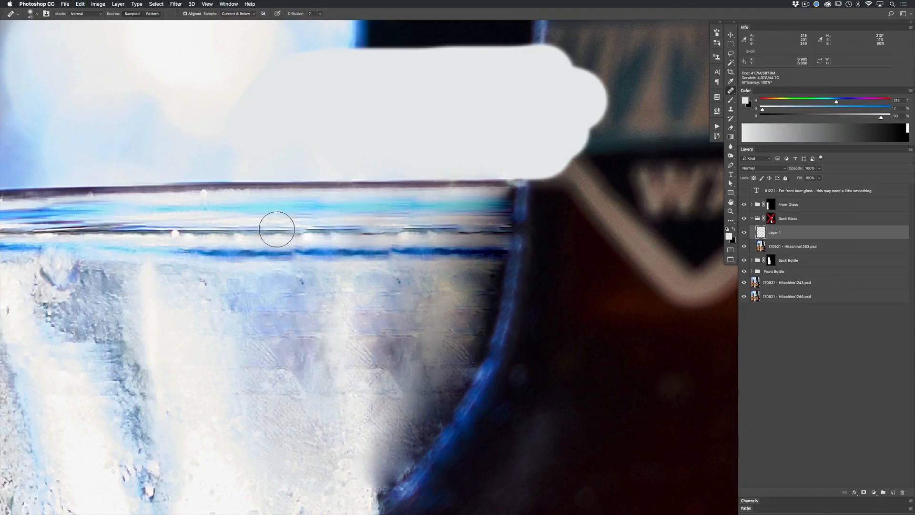
pyautogui.moveTo(291, 228); pyautogui.dragTo(261, 212)
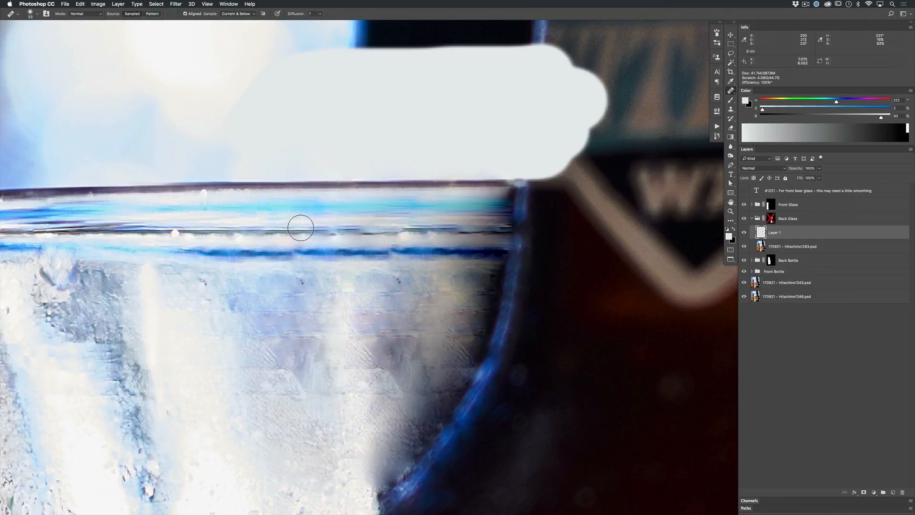
pyautogui.moveTo(301, 229); pyautogui.dragTo(341, 229)
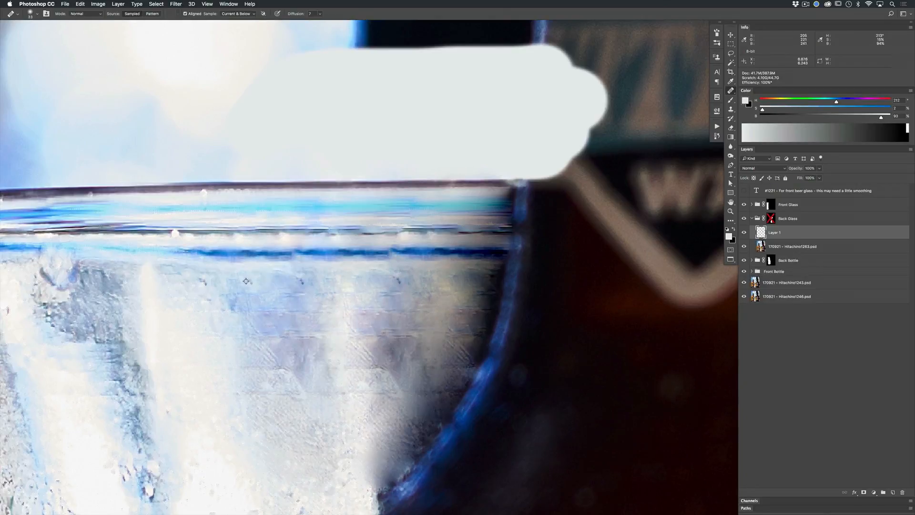
pyautogui.moveTo(341, 275); pyautogui.dragTo(315, 291)
pyautogui.moveTo(306, 257); pyautogui.dragTo(348, 258)
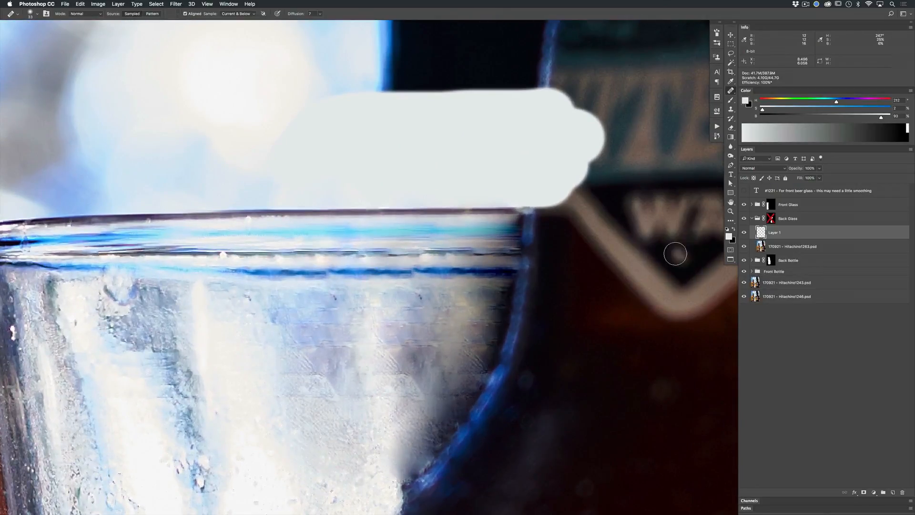
pyautogui.press('w')
pyautogui.rightClick(330, 269)
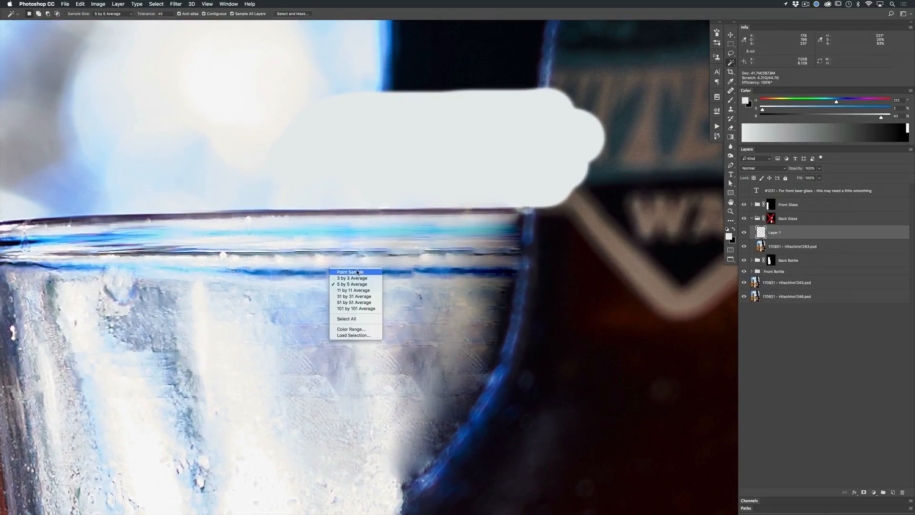
pyautogui.press('Escape')
# Erase the smeared healing over the dark bottle area at and below the glass's rim with the Eraser at 100% flow
pyautogui.press('e')
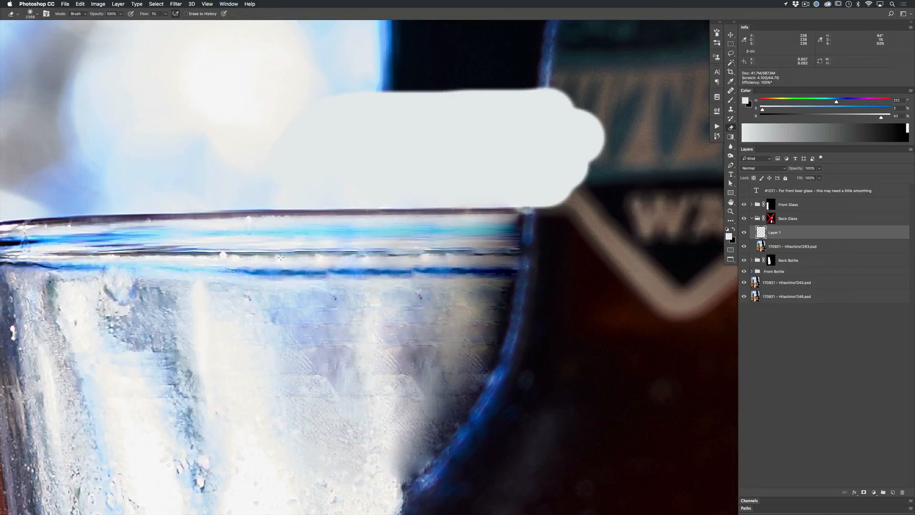
pyautogui.rightClick(281, 257)
pyautogui.moveTo(198, 268)
pyautogui.mouseDown()
pyautogui.moveTo(223, 267)
pyautogui.moveTo(214, 268)
pyautogui.mouseUp()
pyautogui.press('x')
pyautogui.press('0')
pyautogui.moveTo(215, 259); pyautogui.dragTo(474, 270)
pyautogui.moveTo(410, 268)
pyautogui.mouseDown()
pyautogui.moveTo(432, 266)
pyautogui.moveTo(423, 386)
pyautogui.moveTo(472, 343)
pyautogui.moveTo(499, 268)
pyautogui.mouseUp()
pyautogui.moveTo(449, 246); pyautogui.dragTo(466, 250)
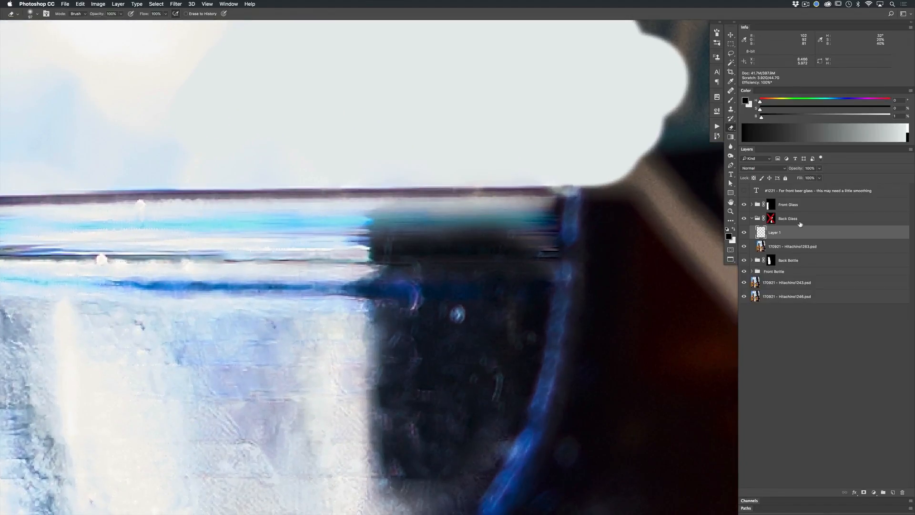
pyautogui.press('j')
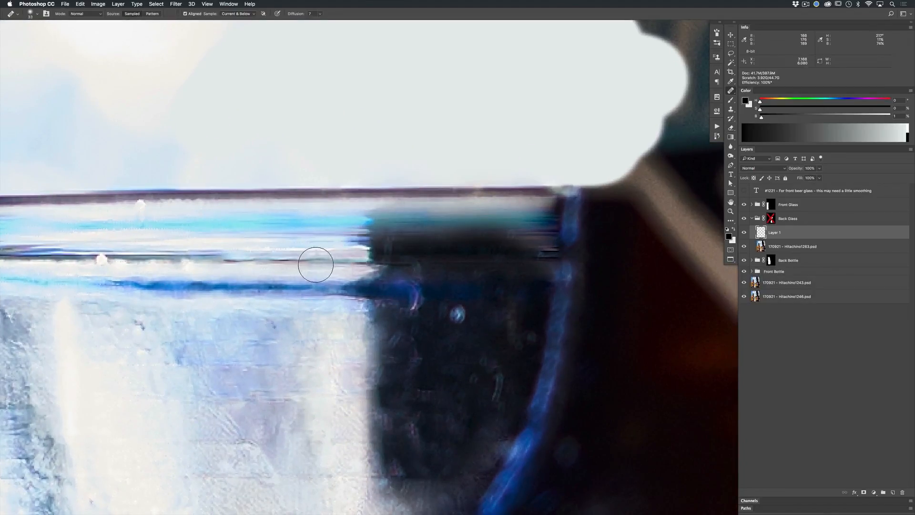
pyautogui.press('e')
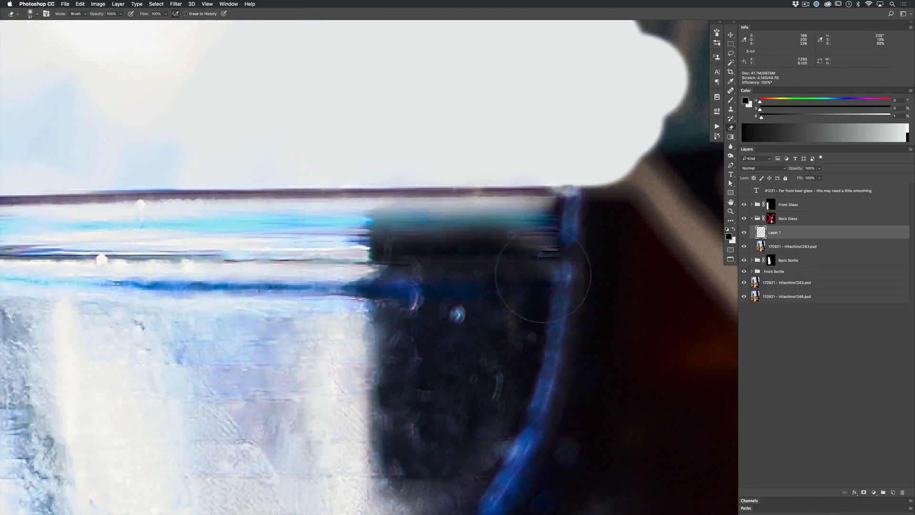
# Hide Layer 1 to examine the original rim and bottle edge, and show the layer again
pyautogui.click(745, 232)
pyautogui.click(745, 231)
pyautogui.click(745, 232)
pyautogui.moveTo(474, 276); pyautogui.dragTo(332, 279)
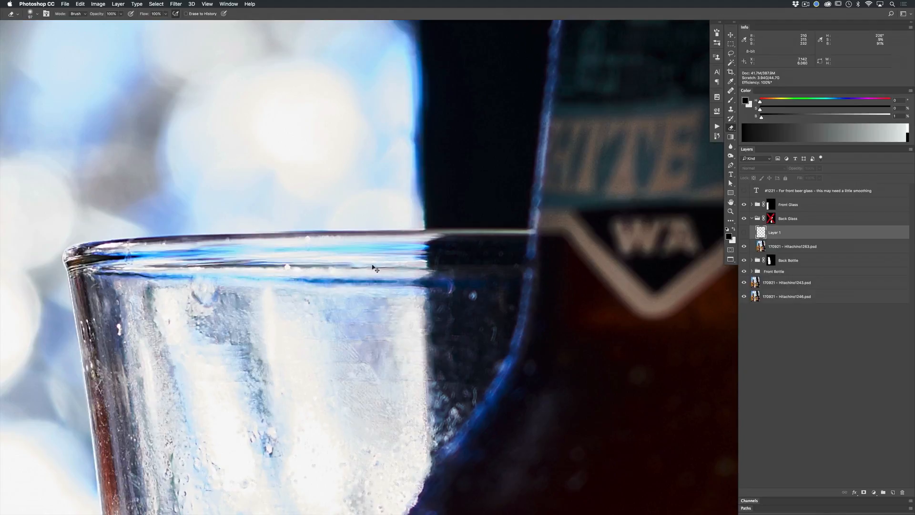
pyautogui.moveTo(381, 258); pyautogui.dragTo(396, 286)
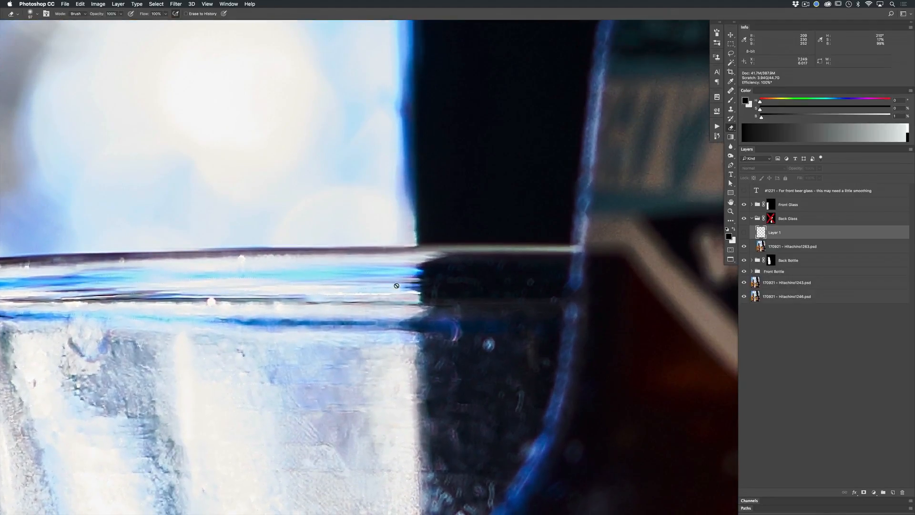
pyautogui.press('s')
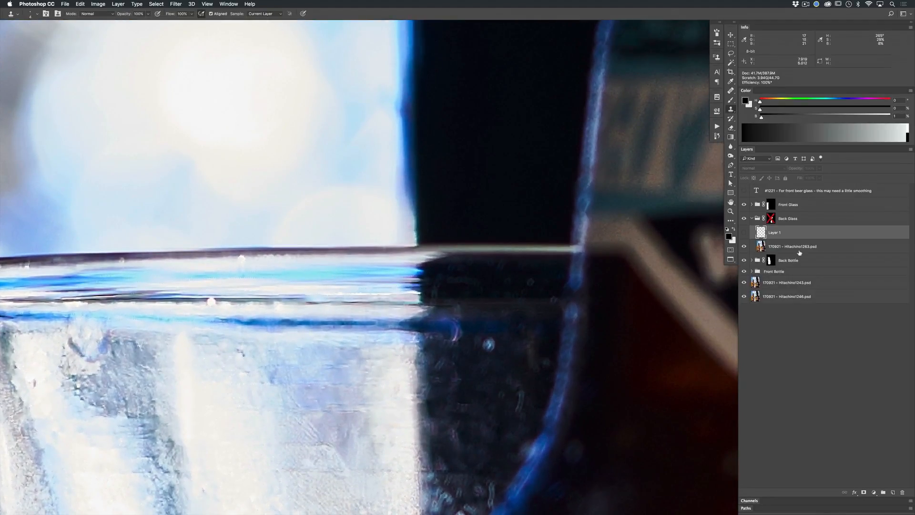
pyautogui.moveTo(406, 324); pyautogui.dragTo(411, 325)
pyautogui.click(743, 233)
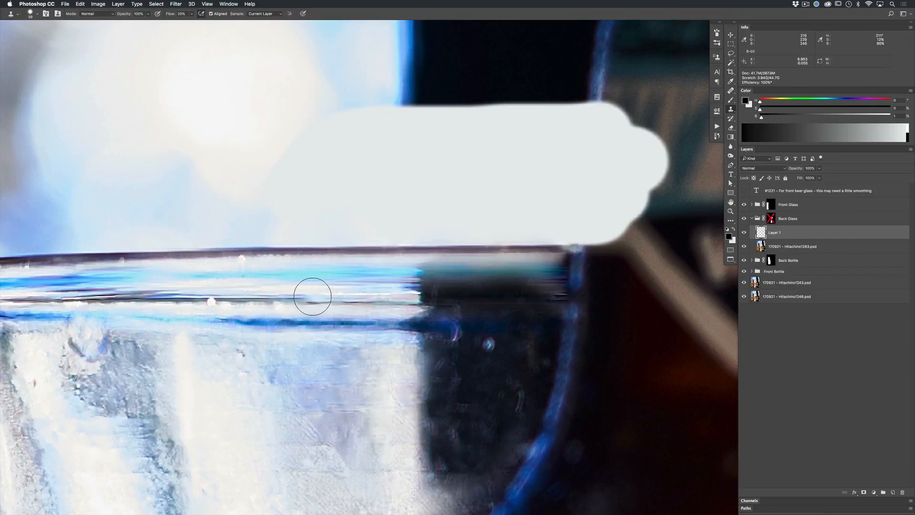
# Clone the rim lines and bright glass interior over the dark bottle area with the Clone Stamp sampling All Layers
pyautogui.click(269, 14)
pyautogui.click(262, 28)
pyautogui.moveTo(322, 297)
pyautogui.mouseDown()
pyautogui.moveTo(434, 296)
pyautogui.moveTo(429, 418)
pyautogui.moveTo(432, 331)
pyautogui.moveTo(418, 306)
pyautogui.moveTo(425, 386)
pyautogui.moveTo(459, 383)
pyautogui.moveTo(463, 252)
pyautogui.moveTo(458, 217)
pyautogui.moveTo(423, 190)
pyautogui.moveTo(481, 184)
pyautogui.moveTo(500, 193)
pyautogui.moveTo(445, 204)
pyautogui.moveTo(540, 188)
pyautogui.moveTo(469, 224)
pyautogui.moveTo(496, 222)
pyautogui.mouseUp()
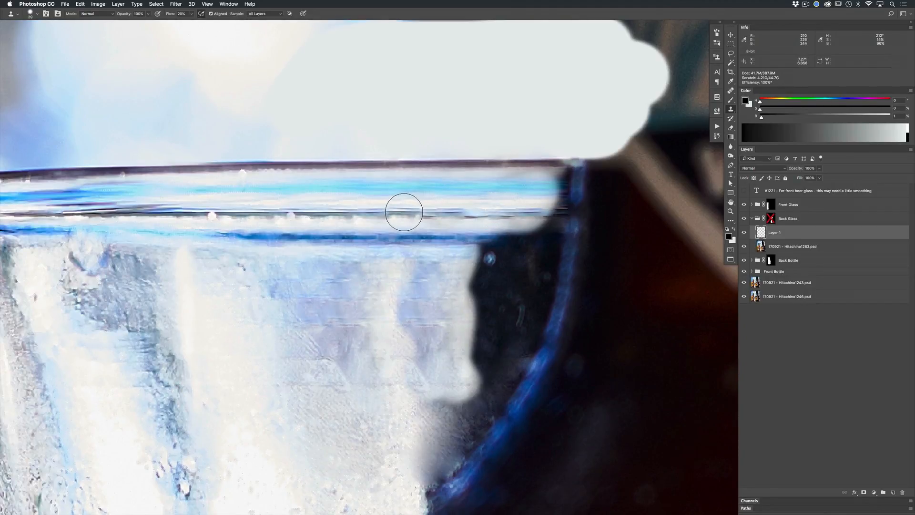
pyautogui.moveTo(404, 212)
pyautogui.mouseDown()
pyautogui.moveTo(541, 206)
pyautogui.moveTo(544, 252)
pyautogui.moveTo(525, 310)
pyautogui.moveTo(494, 269)
pyautogui.moveTo(490, 280)
pyautogui.moveTo(505, 327)
pyautogui.moveTo(508, 429)
pyautogui.mouseUp()
pyautogui.scroll(-5, 512, 314)
pyautogui.moveTo(512, 313)
pyautogui.mouseDown()
pyautogui.moveTo(470, 337)
pyautogui.moveTo(496, 215)
pyautogui.moveTo(479, 348)
pyautogui.moveTo(455, 371)
pyautogui.mouseUp()
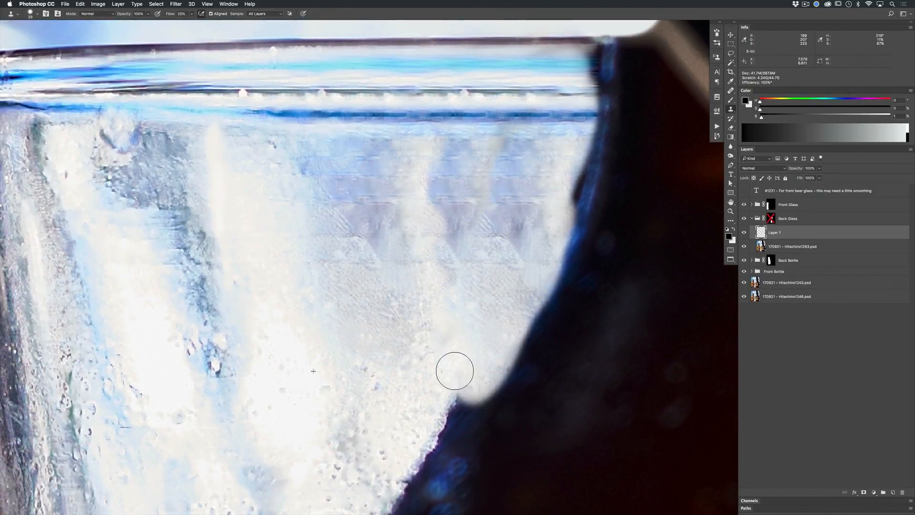
# Heal the repeated cloned texture in the glass interior beneath the rim with the Healing Brush
pyautogui.scroll(5, 455, 370)
pyautogui.press('j')
pyautogui.click(368, 302)
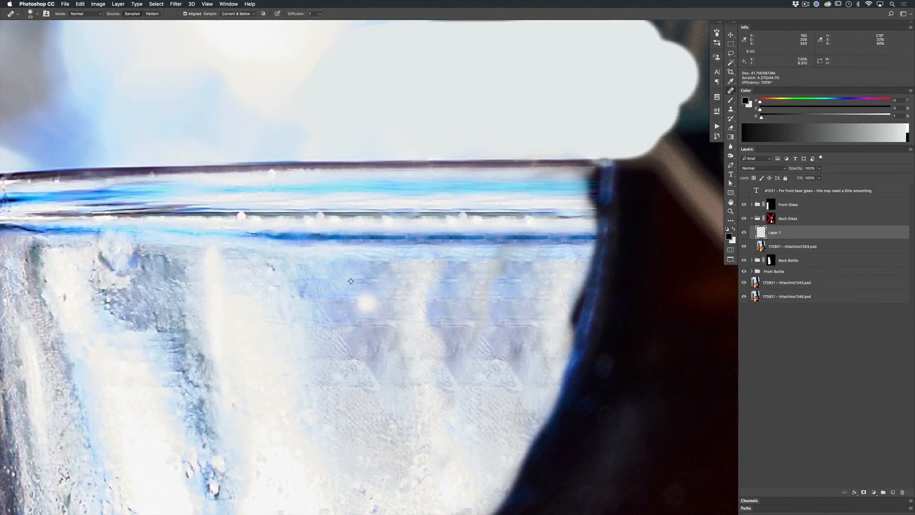
pyautogui.keyDown('alt'); pyautogui.click(351, 281); pyautogui.keyUp('alt')
pyautogui.moveTo(413, 295)
pyautogui.mouseDown()
pyautogui.moveTo(419, 272)
pyautogui.moveTo(435, 280)
pyautogui.moveTo(421, 325)
pyautogui.moveTo(438, 330)
pyautogui.moveTo(427, 352)
pyautogui.mouseUp()
pyautogui.keyDown('alt'); pyautogui.click(389, 307); pyautogui.keyUp('alt')
pyautogui.moveTo(470, 267); pyautogui.dragTo(494, 276)
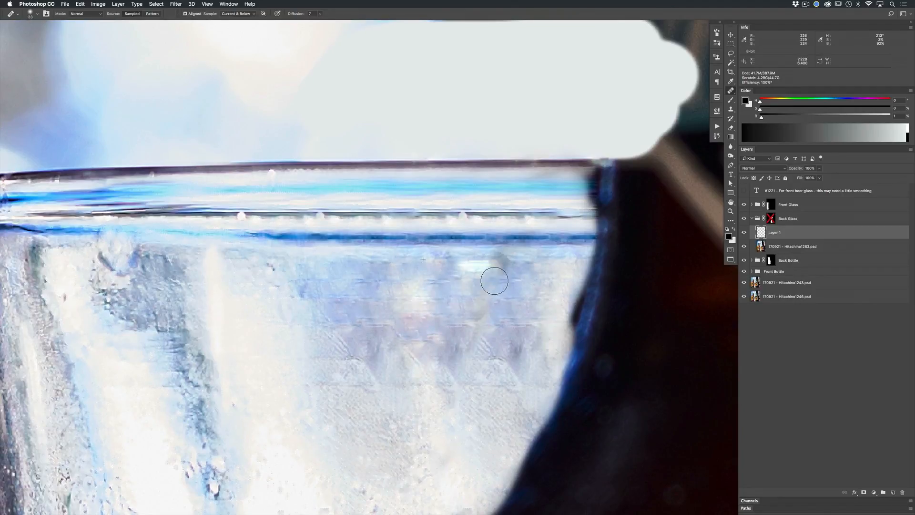
# Clone the rim's end out to the front bottle's edge and touch up the glass interior along the bottle's shoulder
pyautogui.scroll(5, 516, 266)
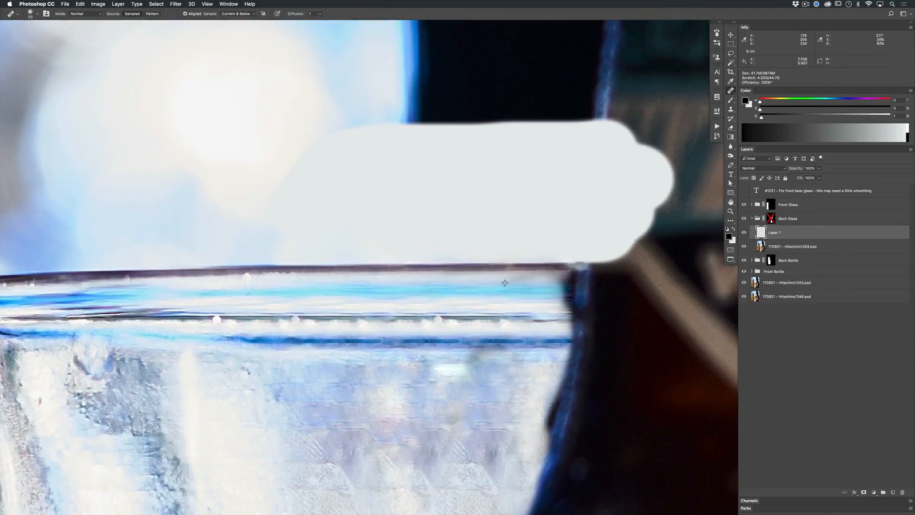
pyautogui.press('s')
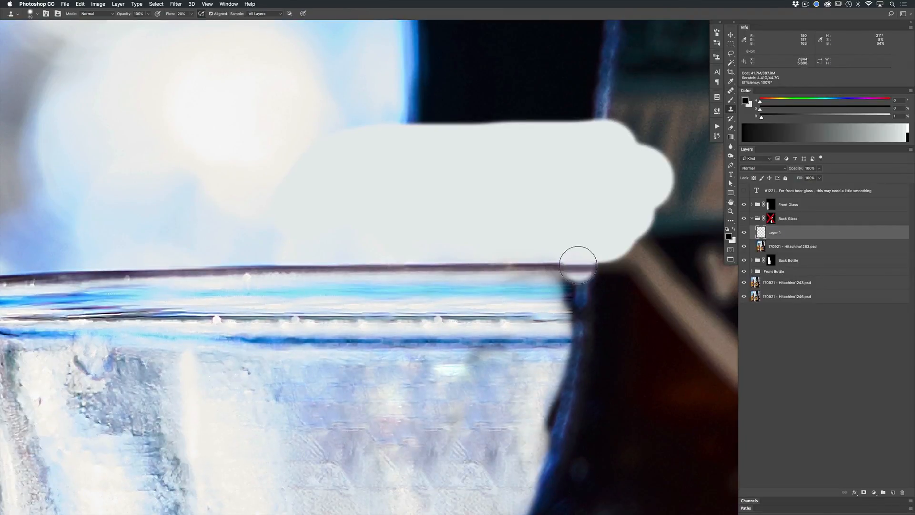
pyautogui.moveTo(572, 262)
pyautogui.mouseDown()
pyautogui.moveTo(584, 312)
pyautogui.moveTo(560, 283)
pyautogui.moveTo(578, 384)
pyautogui.moveTo(557, 406)
pyautogui.moveTo(555, 340)
pyautogui.moveTo(465, 371)
pyautogui.moveTo(517, 372)
pyautogui.moveTo(498, 359)
pyautogui.moveTo(441, 360)
pyautogui.moveTo(426, 286)
pyautogui.mouseUp()
pyautogui.scroll(-5, 482, 343)
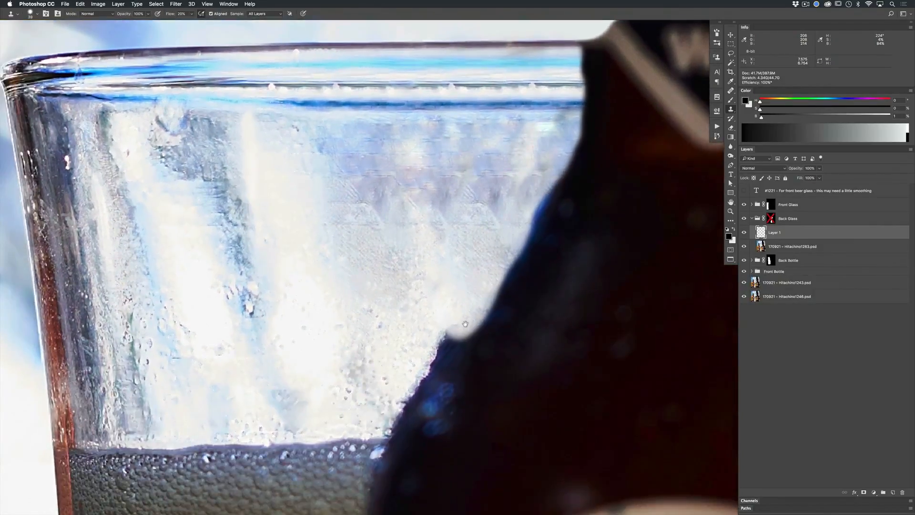
pyautogui.moveTo(505, 309); pyautogui.dragTo(473, 312)
pyautogui.moveTo(477, 240); pyautogui.dragTo(504, 245)
pyautogui.press('j')
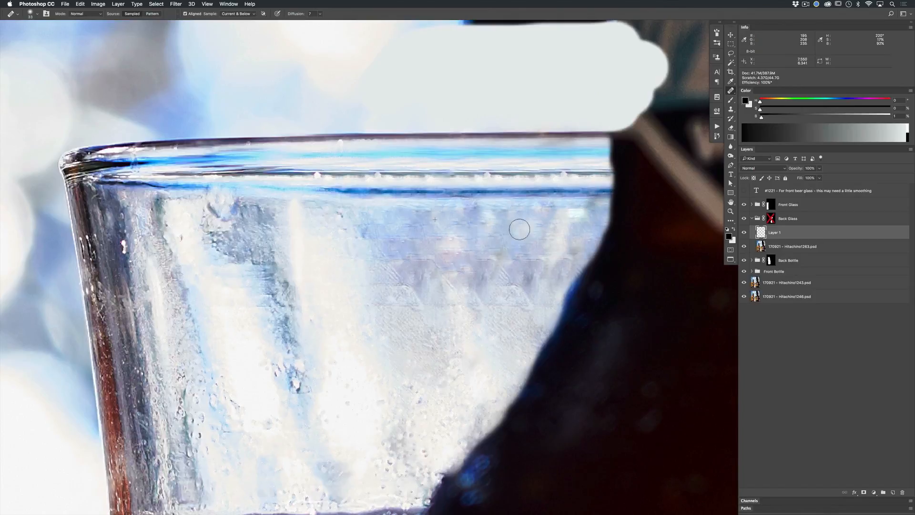
pyautogui.moveTo(569, 256); pyautogui.dragTo(512, 289)
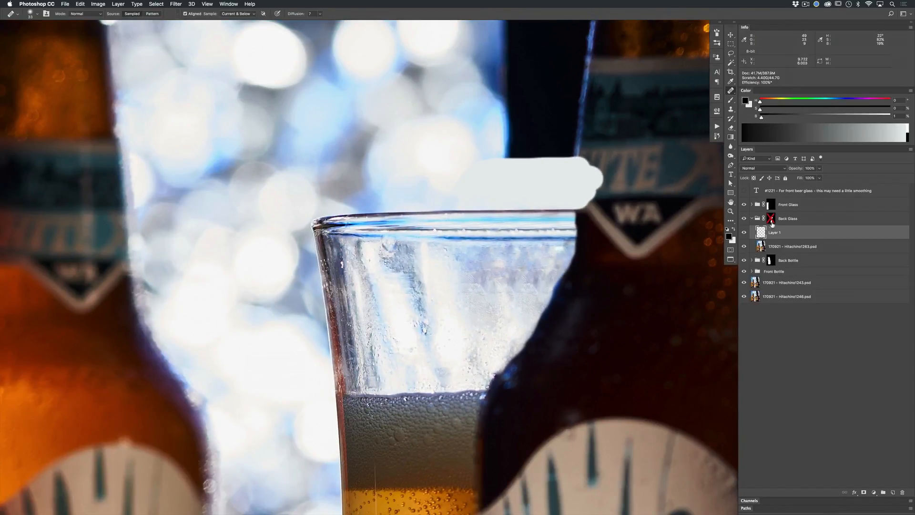
# Re-enable the Back Glass group's mask and toggle the group's visibility to compare the glass with the original
pyautogui.keyDown('shift'); pyautogui.click(771, 220); pyautogui.keyUp('shift')
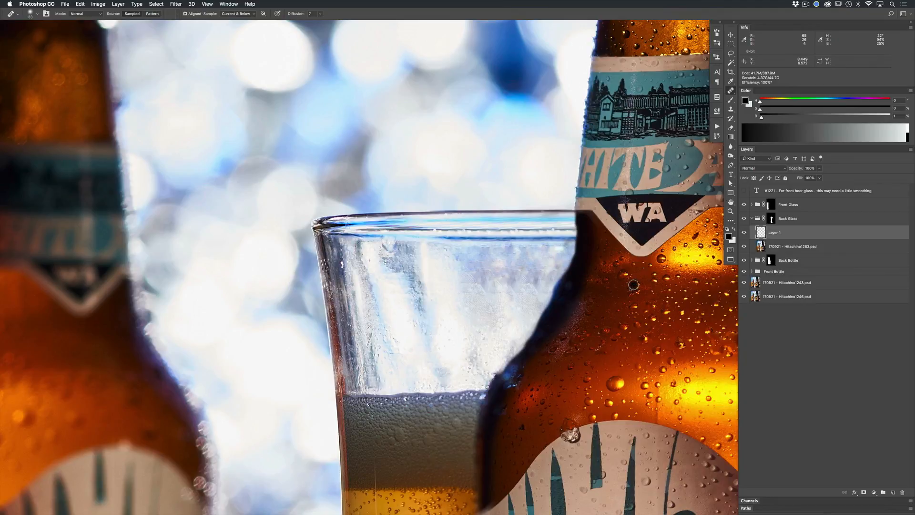
pyautogui.moveTo(580, 306); pyautogui.dragTo(548, 284)
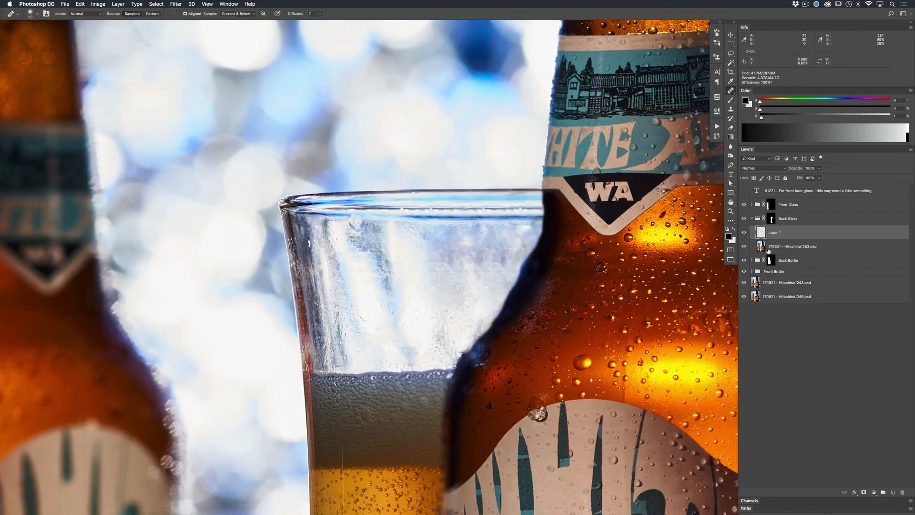
pyautogui.click(744, 219)
pyautogui.click(744, 218)
# Paint black on the Back Glass mask along the front bottle's neck and shoulder to uncover the sharp bottle edge
pyautogui.click(771, 218)
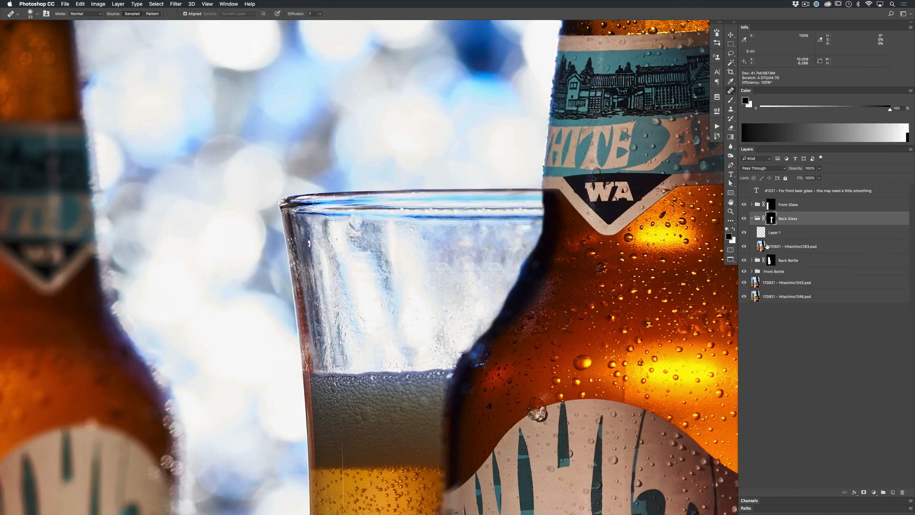
pyautogui.press('\\')
pyautogui.press('\\')
pyautogui.press('b')
pyautogui.moveTo(417, 276); pyautogui.dragTo(441, 271)
pyautogui.moveTo(378, 343); pyautogui.dragTo(377, 357)
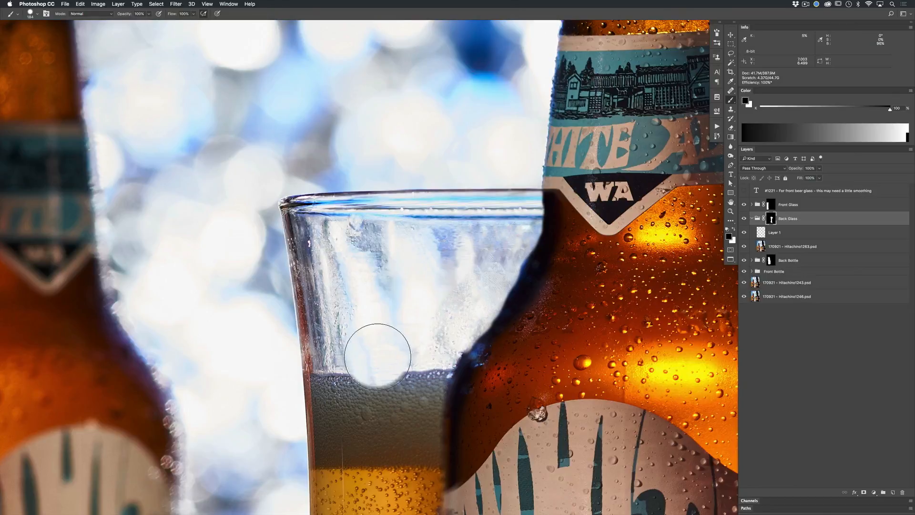
pyautogui.press('x')
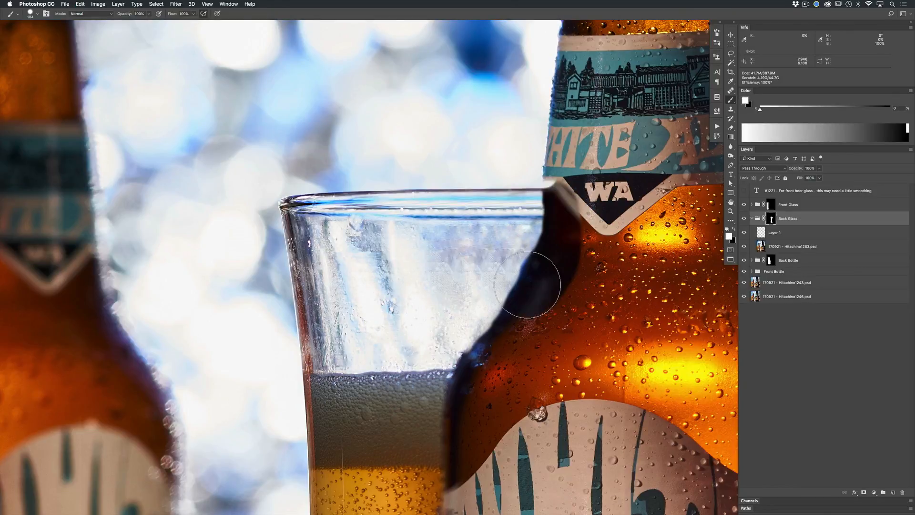
pyautogui.press('x')
pyautogui.moveTo(571, 238)
pyautogui.mouseDown()
pyautogui.moveTo(544, 224)
pyautogui.moveTo(552, 256)
pyautogui.moveTo(489, 387)
pyautogui.moveTo(491, 367)
pyautogui.mouseUp()
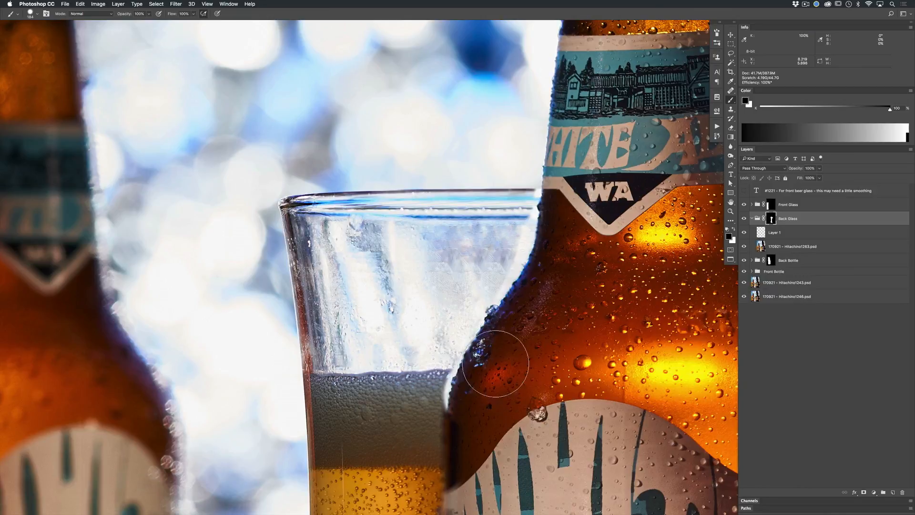
# Paint white on the Back Glass mask to restore the glass and foam up to the front bottle's shoulder
pyautogui.scroll(2, 490, 378)
pyautogui.press('x')
pyautogui.moveTo(388, 371)
pyautogui.mouseDown()
pyautogui.moveTo(367, 375)
pyautogui.moveTo(367, 386)
pyautogui.mouseUp()
pyautogui.moveTo(408, 385); pyautogui.dragTo(395, 385)
pyautogui.moveTo(402, 425)
pyautogui.mouseDown()
pyautogui.moveTo(410, 382)
pyautogui.moveTo(446, 309)
pyautogui.mouseUp()
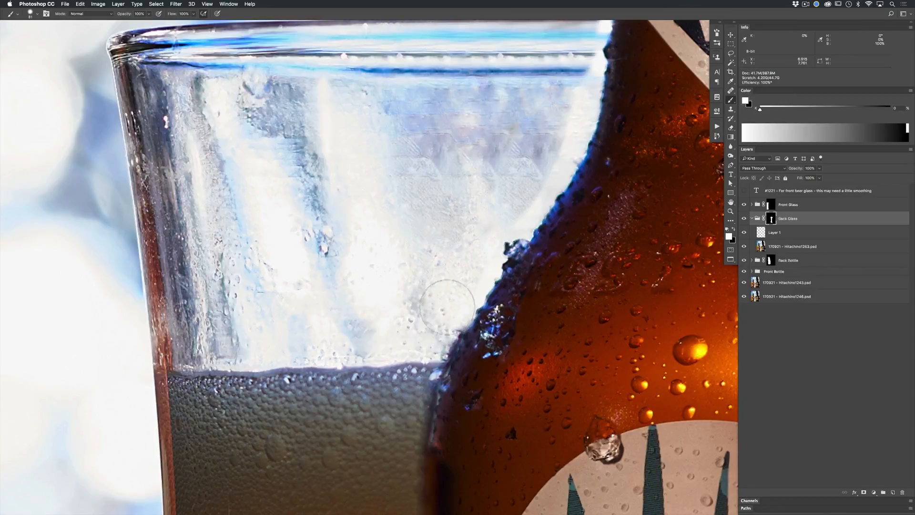
# Move the Back Glass group slightly to the right, further behind the front bottle
pyautogui.moveTo(600, 302); pyautogui.dragTo(487, 237)
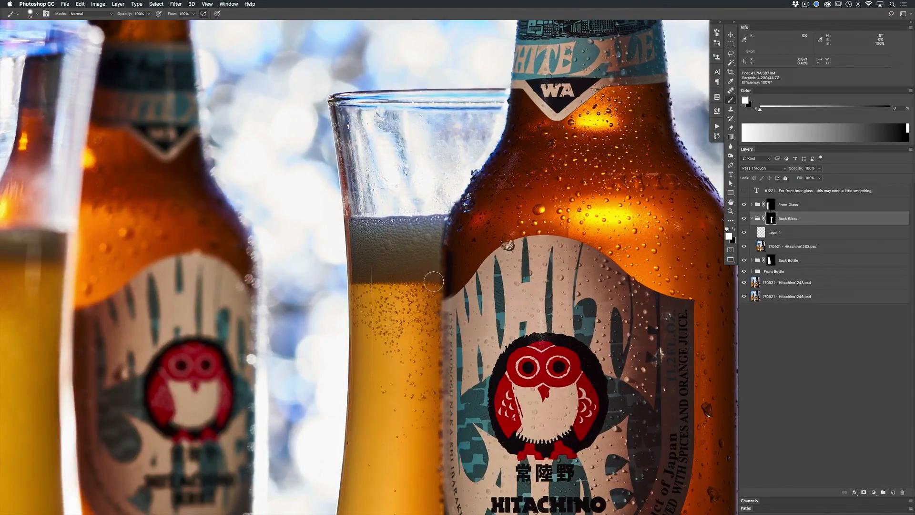
pyautogui.moveTo(460, 282); pyautogui.dragTo(504, 280)
pyautogui.press('v')
pyautogui.moveTo(417, 252); pyautogui.dragTo(422, 255)
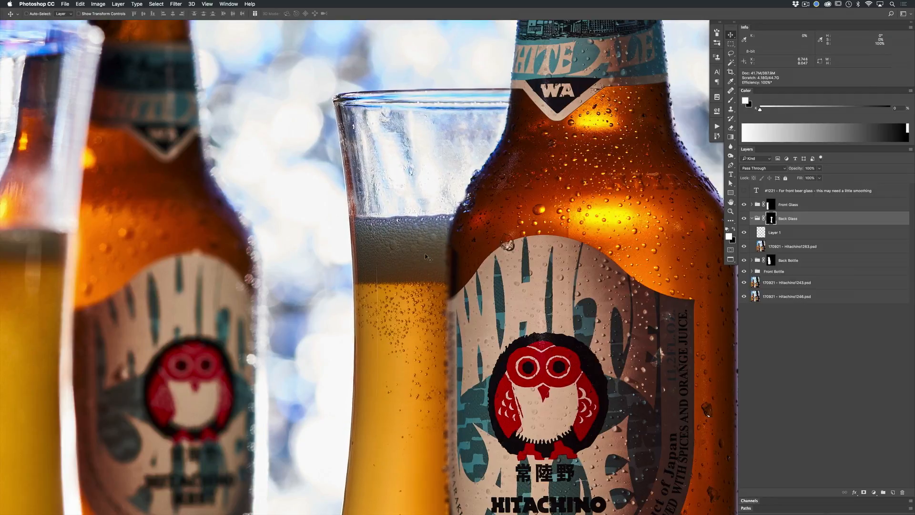
pyautogui.moveTo(401, 225); pyautogui.dragTo(428, 318)
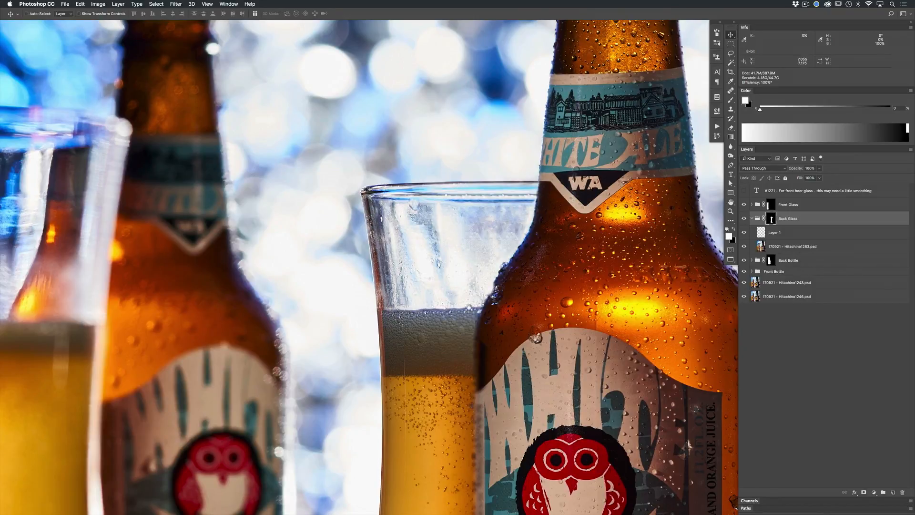
pyautogui.scroll(-10, 413, 360)
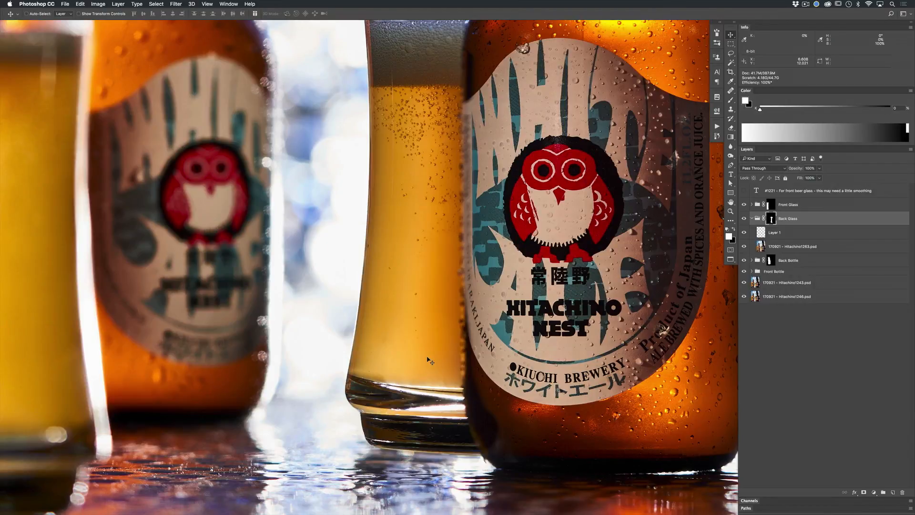
pyautogui.moveTo(463, 233); pyautogui.dragTo(408, 473)
# Paint black on the Back Glass mask along the front bottle's label edge to remove the overlapping blurred strip
pyautogui.keyDown('super'); pyautogui.click(464, 230); pyautogui.keyUp('super')
pyautogui.press('b')
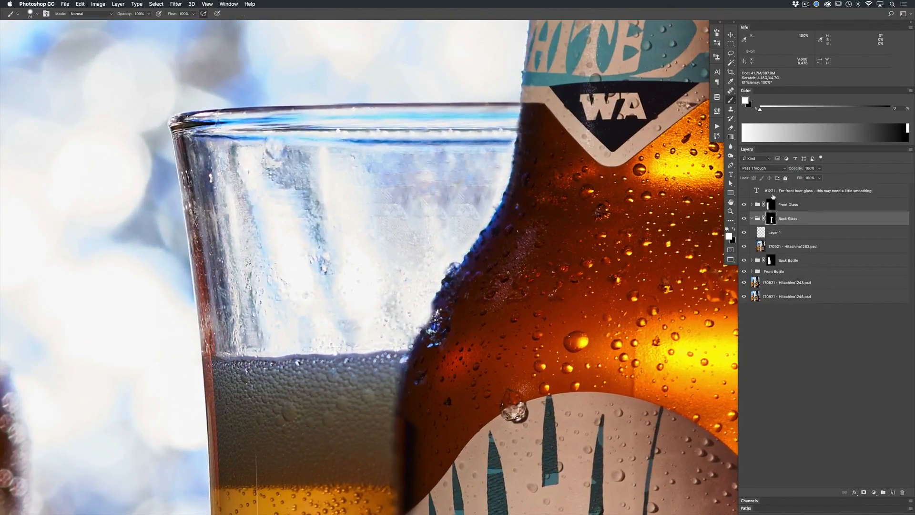
pyautogui.moveTo(451, 327)
pyautogui.mouseDown()
pyautogui.moveTo(465, 312)
pyautogui.moveTo(426, 350)
pyautogui.moveTo(425, 341)
pyautogui.moveTo(415, 386)
pyautogui.moveTo(421, 253)
pyautogui.moveTo(417, 288)
pyautogui.mouseUp()
pyautogui.press('super+z')
pyautogui.press('x')
pyautogui.scroll(-10, 408, 378)
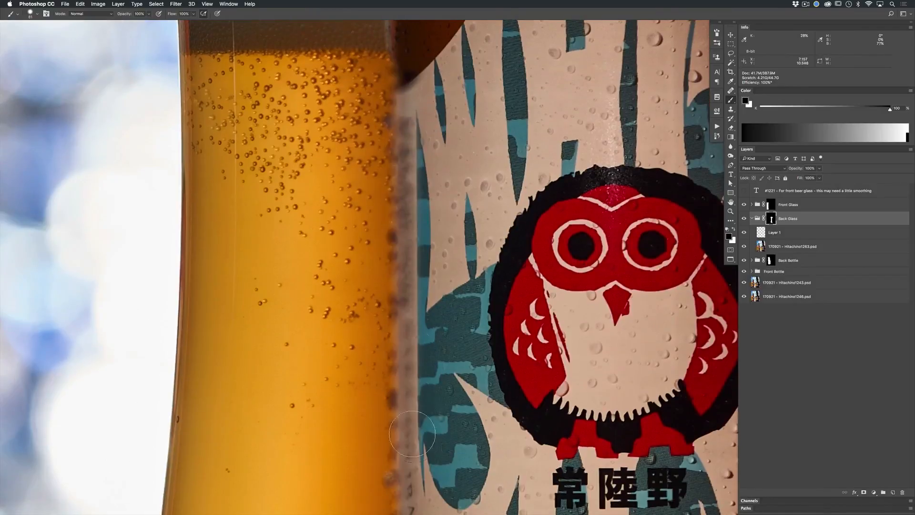
pyautogui.scroll(-8, 419, 429)
pyautogui.moveTo(408, 388); pyautogui.dragTo(425, 242)
pyautogui.moveTo(413, 321)
pyautogui.mouseDown()
pyautogui.moveTo(424, 385)
pyautogui.moveTo(449, 428)
pyautogui.moveTo(471, 412)
pyautogui.moveTo(468, 430)
pyautogui.moveTo(503, 460)
pyautogui.moveTo(500, 442)
pyautogui.moveTo(446, 447)
pyautogui.moveTo(436, 468)
pyautogui.moveTo(460, 370)
pyautogui.mouseUp()
pyautogui.moveTo(436, 415)
pyautogui.mouseDown()
pyautogui.moveTo(425, 412)
pyautogui.moveTo(403, 446)
pyautogui.moveTo(413, 453)
pyautogui.moveTo(406, 425)
pyautogui.moveTo(424, 431)
pyautogui.mouseUp()
# Refine the Back Glass mask with black and white strokes where the glass's base meets the front bottle's lower edge
pyautogui.press('x')
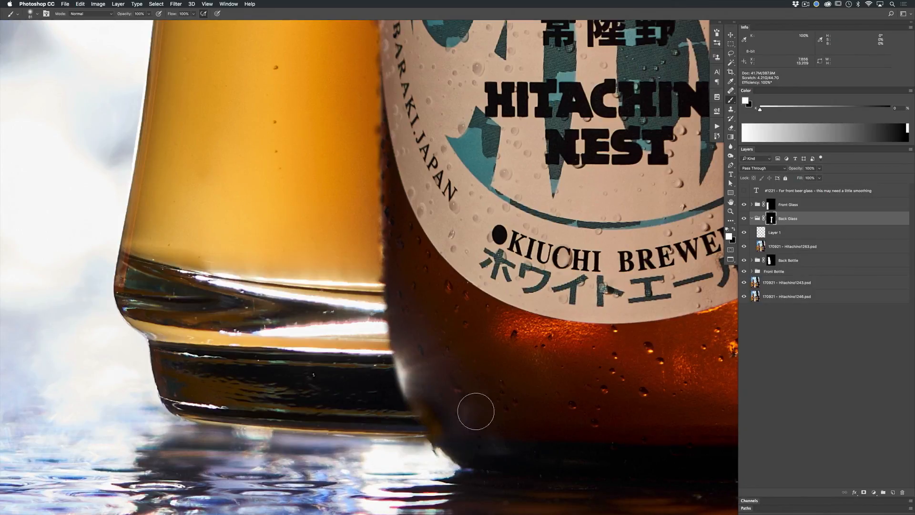
pyautogui.press('x')
pyautogui.press('x')
pyautogui.moveTo(419, 463)
pyautogui.mouseDown()
pyautogui.moveTo(409, 461)
pyautogui.moveTo(419, 460)
pyautogui.mouseUp()
pyautogui.press('x')
pyautogui.moveTo(420, 460); pyautogui.dragTo(399, 464)
pyautogui.moveTo(410, 360); pyautogui.dragTo(431, 364)
pyautogui.moveTo(382, 381)
pyautogui.mouseDown()
pyautogui.moveTo(395, 335)
pyautogui.moveTo(407, 332)
pyautogui.moveTo(400, 390)
pyautogui.moveTo(457, 368)
pyautogui.mouseUp()
pyautogui.press('super+z')
pyautogui.moveTo(449, 420); pyautogui.dragTo(473, 409)
pyautogui.moveTo(439, 331)
pyautogui.mouseDown()
pyautogui.moveTo(357, 394)
pyautogui.moveTo(317, 388)
pyautogui.moveTo(463, 378)
pyautogui.moveTo(200, 384)
pyautogui.moveTo(539, 378)
pyautogui.mouseUp()
pyautogui.moveTo(493, 396)
pyautogui.mouseDown()
pyautogui.moveTo(464, 378)
pyautogui.moveTo(431, 406)
pyautogui.moveTo(405, 404)
pyautogui.mouseUp()
pyautogui.moveTo(588, 391); pyautogui.dragTo(568, 377)
pyautogui.moveTo(583, 305); pyautogui.dragTo(481, 401)
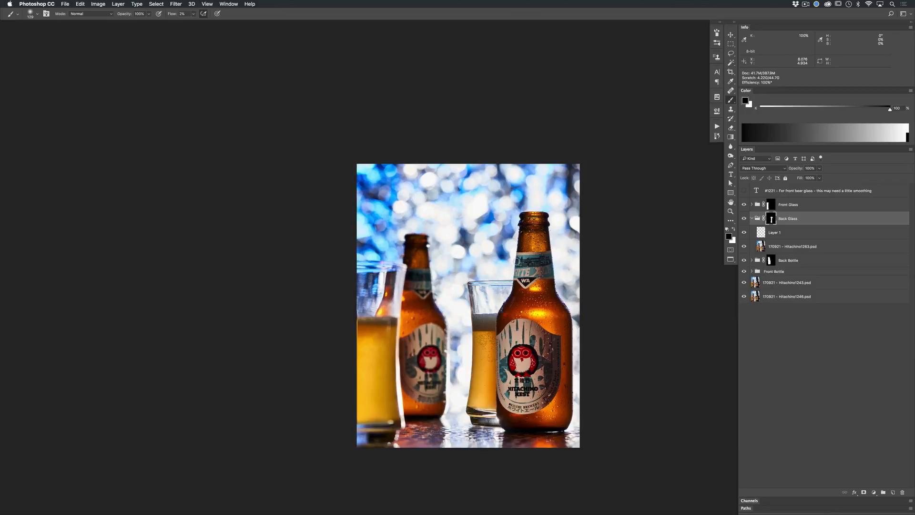
# Try low-flow strokes on the Back Glass mask where the glass meets the front bottle's edge, and undo them
pyautogui.moveTo(483, 334); pyautogui.dragTo(509, 335)
pyautogui.moveTo(510, 336); pyautogui.dragTo(443, 253)
pyautogui.moveTo(469, 233)
pyautogui.mouseDown()
pyautogui.moveTo(501, 237)
pyautogui.moveTo(463, 296)
pyautogui.moveTo(472, 361)
pyautogui.moveTo(470, 228)
pyautogui.moveTo(470, 352)
pyautogui.moveTo(459, 296)
pyautogui.moveTo(466, 319)
pyautogui.moveTo(509, 299)
pyautogui.moveTo(542, 297)
pyautogui.moveTo(464, 291)
pyautogui.moveTo(476, 328)
pyautogui.mouseUp()
pyautogui.press('super+z')
pyautogui.moveTo(558, 328)
pyautogui.mouseDown()
pyautogui.moveTo(443, 320)
pyautogui.moveTo(457, 296)
pyautogui.moveTo(441, 334)
pyautogui.mouseUp()
pyautogui.press('super+z')
pyautogui.moveTo(478, 303)
pyautogui.mouseDown()
pyautogui.moveTo(518, 302)
pyautogui.moveTo(481, 299)
pyautogui.moveTo(464, 265)
pyautogui.moveTo(453, 270)
pyautogui.moveTo(466, 310)
pyautogui.mouseUp()
pyautogui.moveTo(463, 369); pyautogui.dragTo(470, 358)
pyautogui.press('super+z')
# Refine the Back Glass mask with white and black at 100% flow along the front bottle's edge, from its shoulder down the label
pyautogui.press('x')
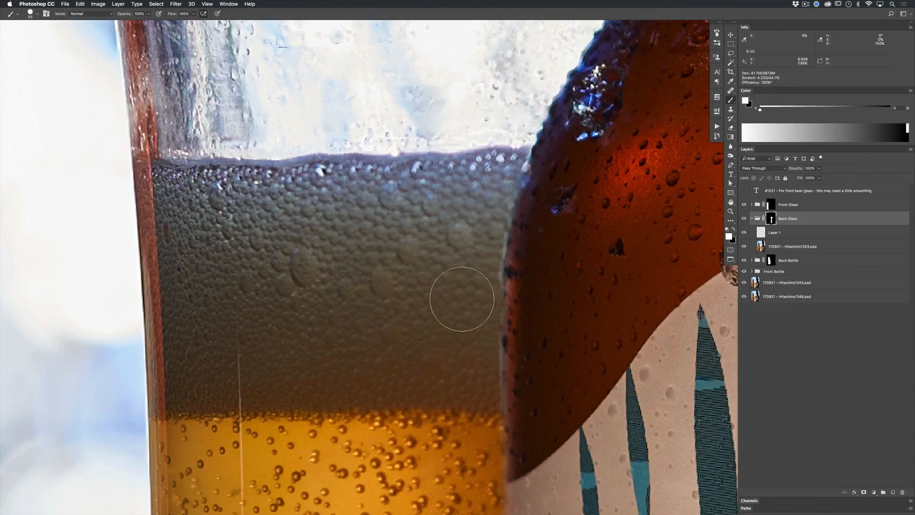
pyautogui.scroll(3, 521, 241)
pyautogui.press('x')
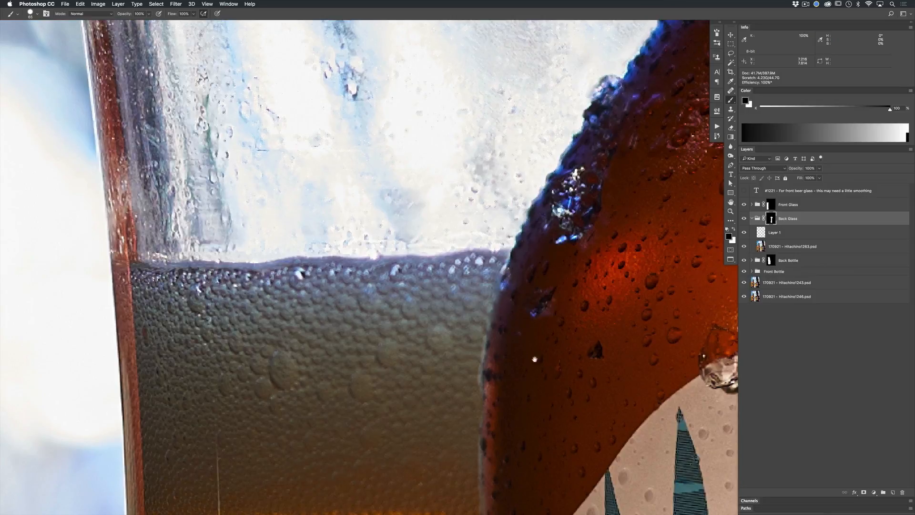
pyautogui.scroll(-3, 537, 299)
pyautogui.press('x')
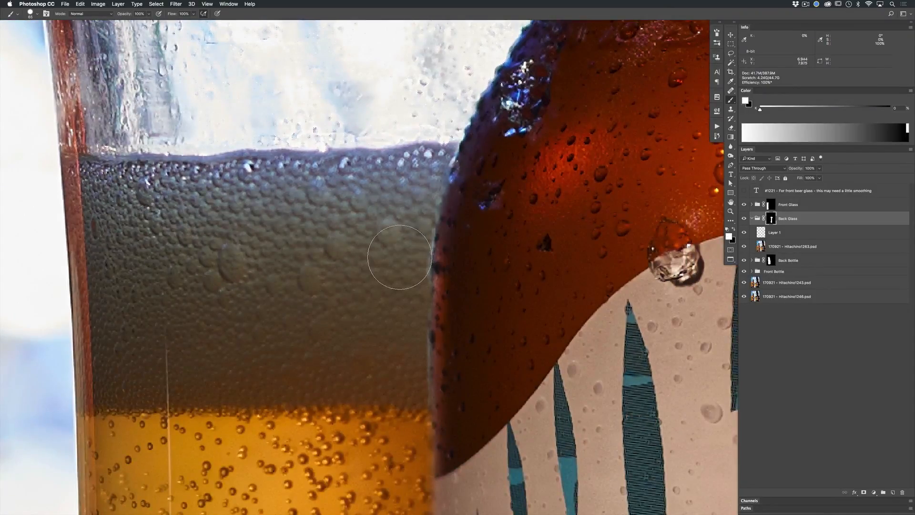
pyautogui.scroll(-4, 397, 191)
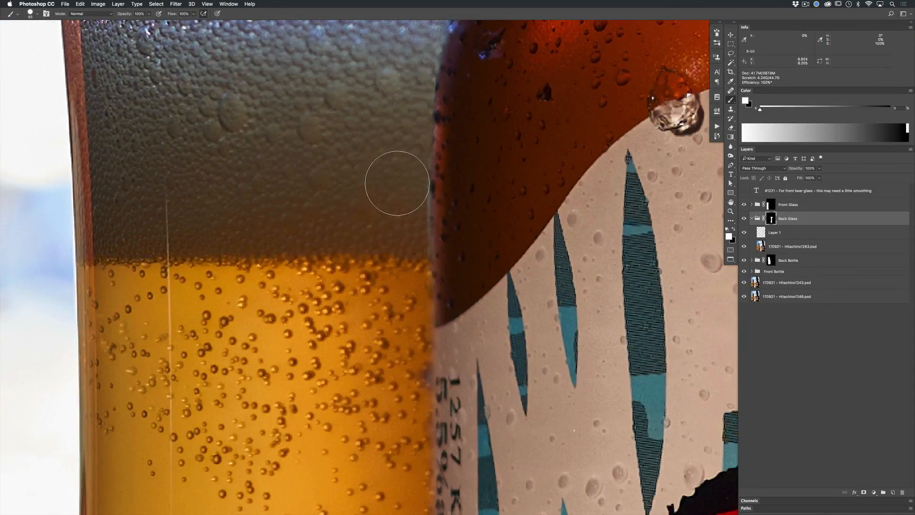
pyautogui.press('x')
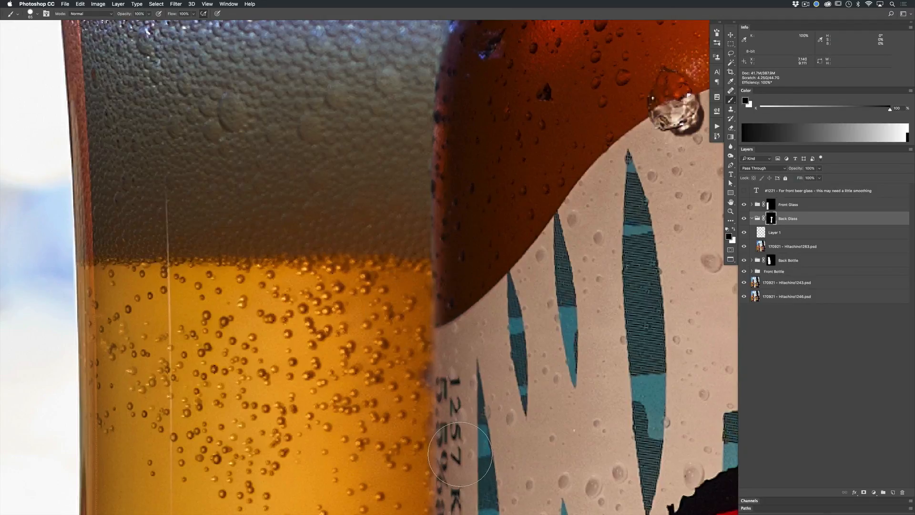
pyautogui.scroll(-7, 462, 455)
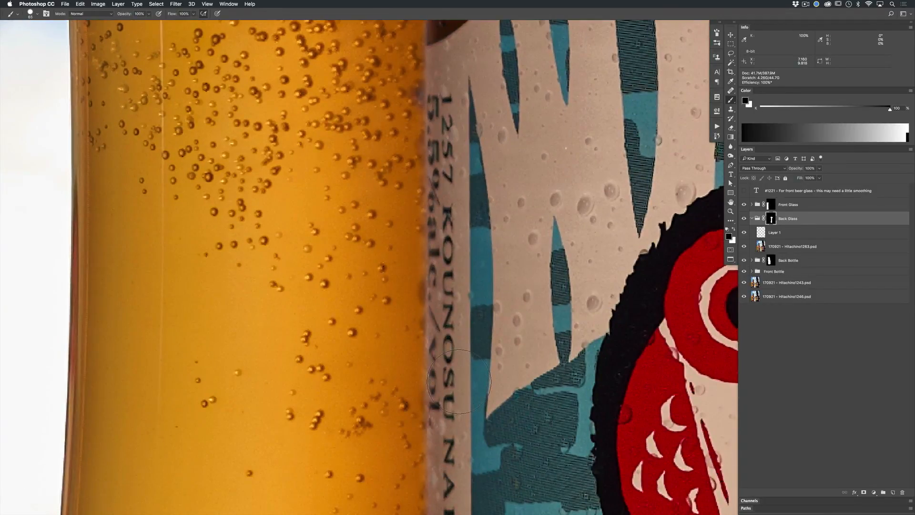
pyautogui.scroll(-10, 459, 381)
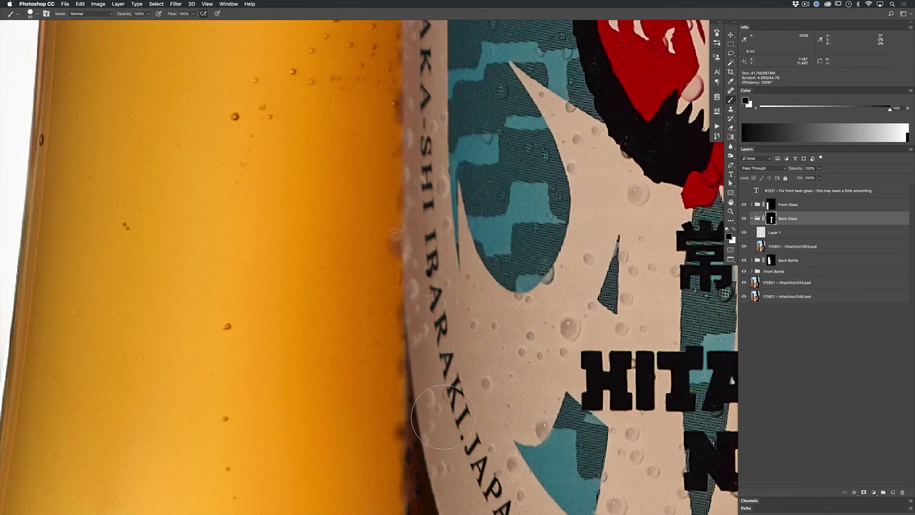
# Clean up the Back Glass mask with black along the front bottle's lower edge, beside the glass's base
pyautogui.moveTo(476, 385); pyautogui.dragTo(426, 217)
pyautogui.moveTo(484, 409); pyautogui.dragTo(444, 166)
pyautogui.press('x')
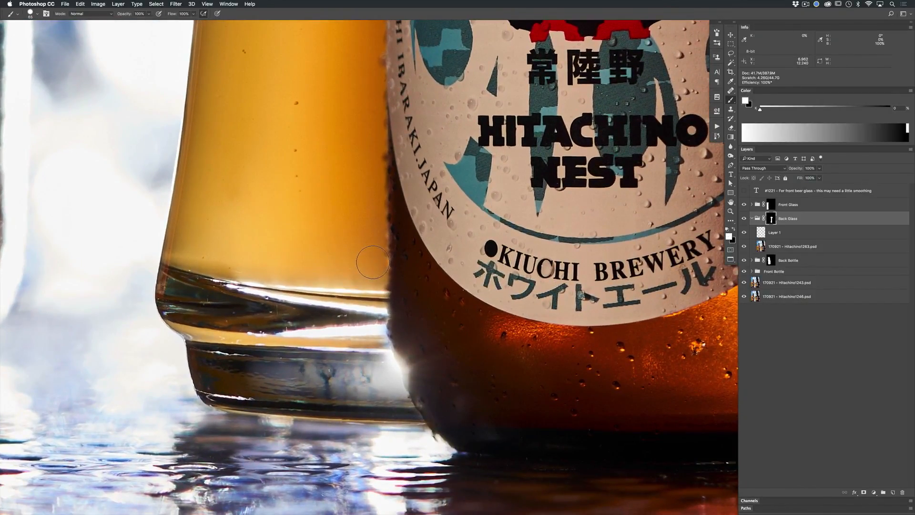
pyautogui.press('x')
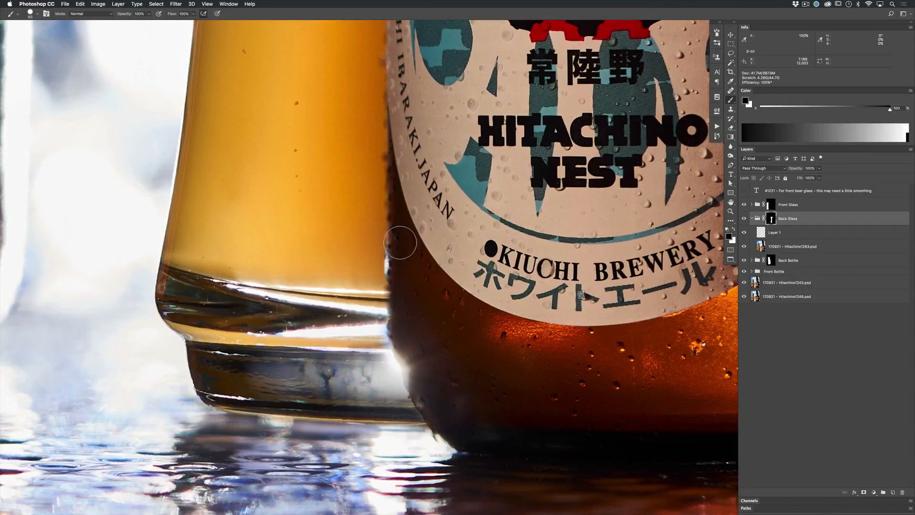
pyautogui.moveTo(368, 348); pyautogui.dragTo(399, 344)
pyautogui.moveTo(511, 331); pyautogui.dragTo(476, 343)
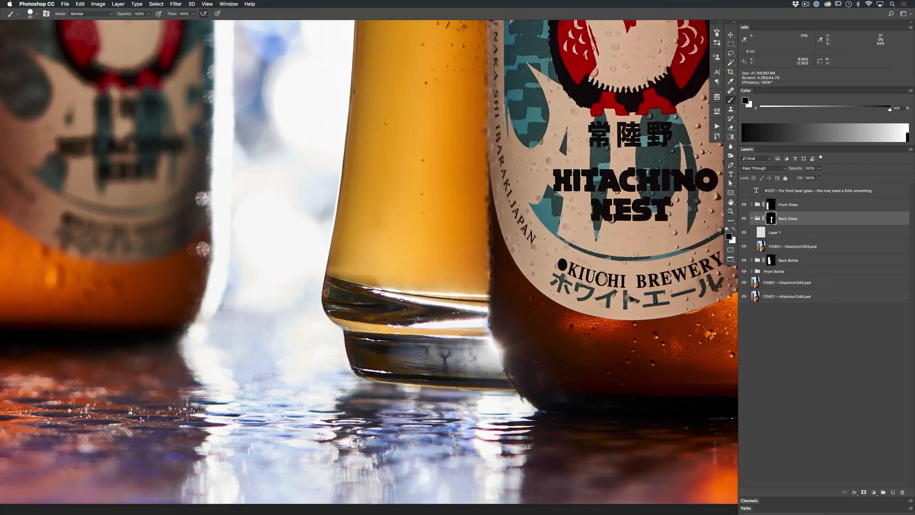
# Compare the whole composite with and without the Back Glass group
pyautogui.scroll(10, 539, 318)
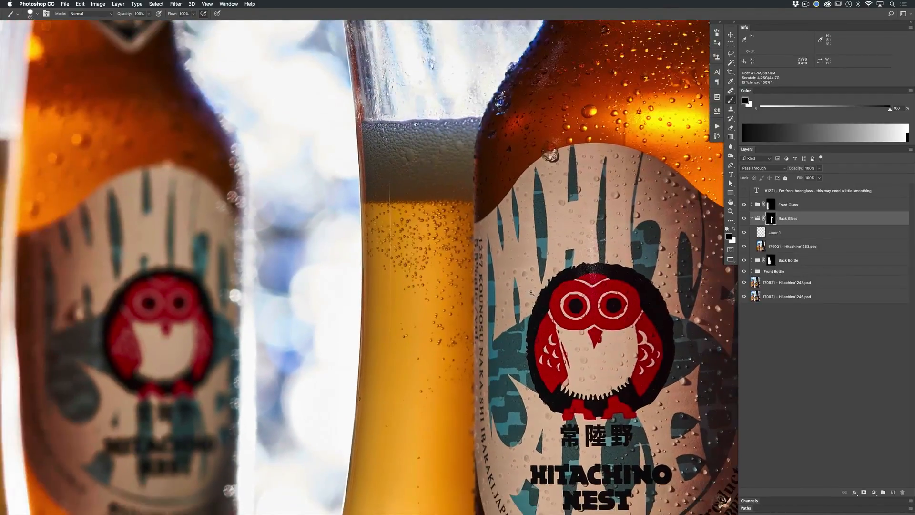
pyautogui.moveTo(556, 154); pyautogui.dragTo(478, 274)
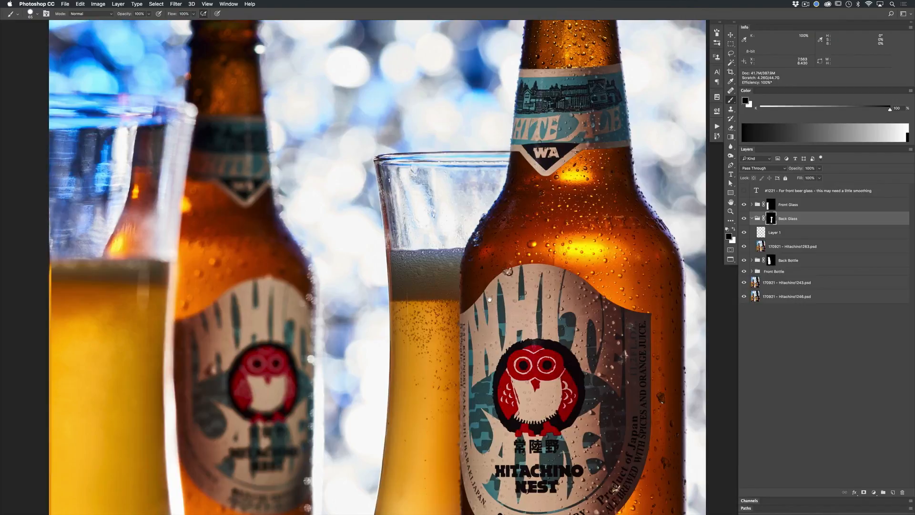
pyautogui.moveTo(515, 287); pyautogui.dragTo(489, 303)
pyautogui.press('super+equal')
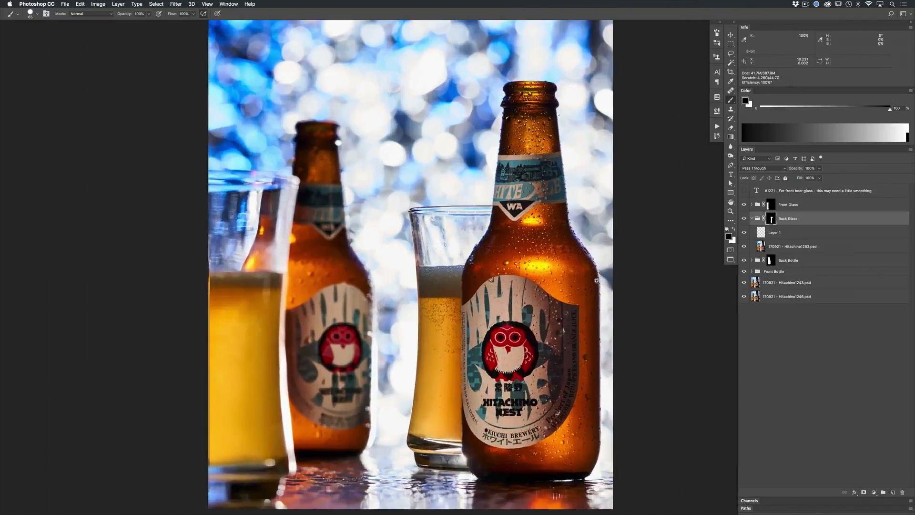
pyautogui.click(744, 219)
pyautogui.click(744, 220)
pyautogui.click(744, 220)
pyautogui.click(744, 220)
pyautogui.click(744, 220)
pyautogui.click(744, 220)
pyautogui.click(744, 220)
pyautogui.click(744, 220)
pyautogui.click(744, 220)
pyautogui.click(744, 221)
pyautogui.click(744, 221)
pyautogui.click(744, 221)
# Examine the back glass's base and reflection with the Back Glass group hidden and with its mask disabled
pyautogui.scroll(-5, 545, 231)
pyautogui.click(743, 220)
pyautogui.click(743, 221)
pyautogui.click(743, 220)
pyautogui.click(744, 220)
pyautogui.moveTo(431, 390); pyautogui.dragTo(473, 385)
pyautogui.click(744, 221)
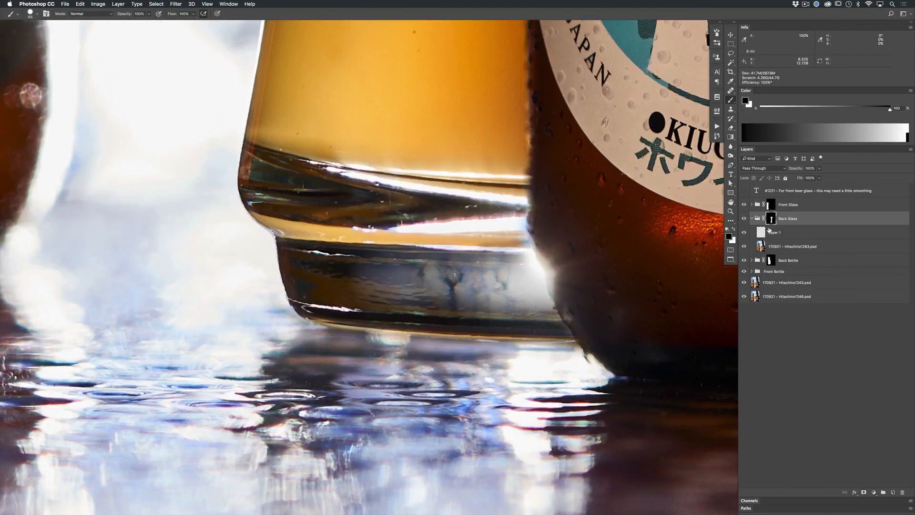
pyautogui.keyDown('shift'); pyautogui.click(771, 220); pyautogui.keyUp('shift')
pyautogui.keyDown('shift'); pyautogui.click(771, 220); pyautogui.keyUp('shift')
pyautogui.keyDown('shift'); pyautogui.click(772, 220); pyautogui.keyUp('shift')
pyautogui.keyDown('shift'); pyautogui.click(771, 219); pyautogui.keyUp('shift')
pyautogui.keyDown('shift'); pyautogui.click(771, 219); pyautogui.keyUp('shift')
pyautogui.keyDown('shift'); pyautogui.click(772, 222); pyautogui.keyUp('shift')
# Try black and white strokes on the Back Glass mask just under the glass's base, and undo them
pyautogui.moveTo(380, 360); pyautogui.dragTo(381, 359)
pyautogui.moveTo(357, 304); pyautogui.dragTo(368, 291)
pyautogui.moveTo(337, 339); pyautogui.dragTo(407, 338)
pyautogui.press('super+z')
pyautogui.press('x')
pyautogui.moveTo(313, 348); pyautogui.dragTo(449, 363)
pyautogui.press('super+z')
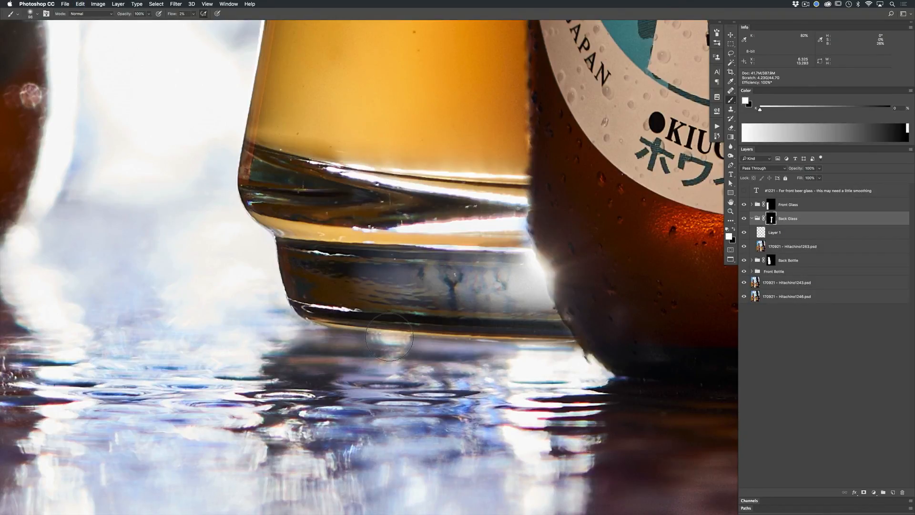
# Fade in the back glass's reflection with white at 2% flow on its group mask, and check the mask on its own
pyautogui.moveTo(395, 338)
pyautogui.mouseDown()
pyautogui.moveTo(498, 343)
pyautogui.moveTo(341, 336)
pyautogui.moveTo(420, 356)
pyautogui.moveTo(494, 348)
pyautogui.moveTo(495, 387)
pyautogui.mouseUp()
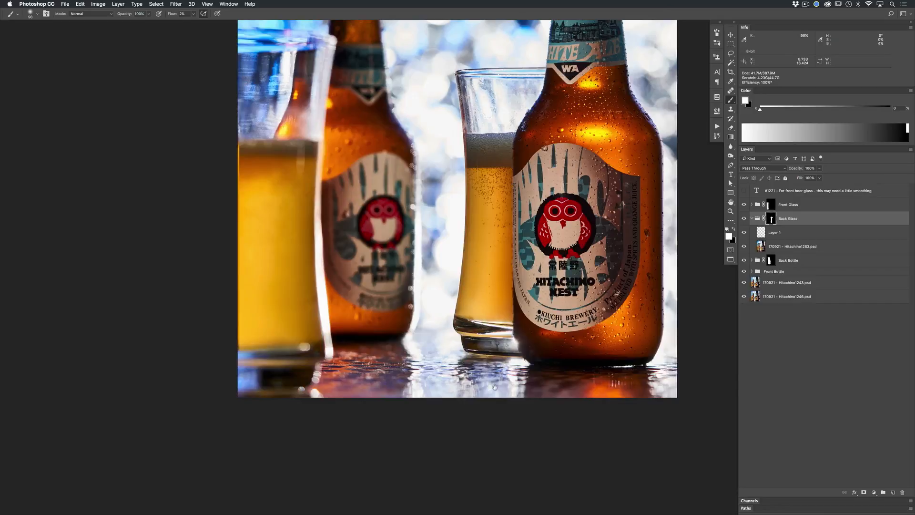
pyautogui.moveTo(485, 353)
pyautogui.mouseDown()
pyautogui.moveTo(529, 360)
pyautogui.moveTo(508, 430)
pyautogui.moveTo(489, 390)
pyautogui.moveTo(576, 396)
pyautogui.moveTo(469, 396)
pyautogui.mouseUp()
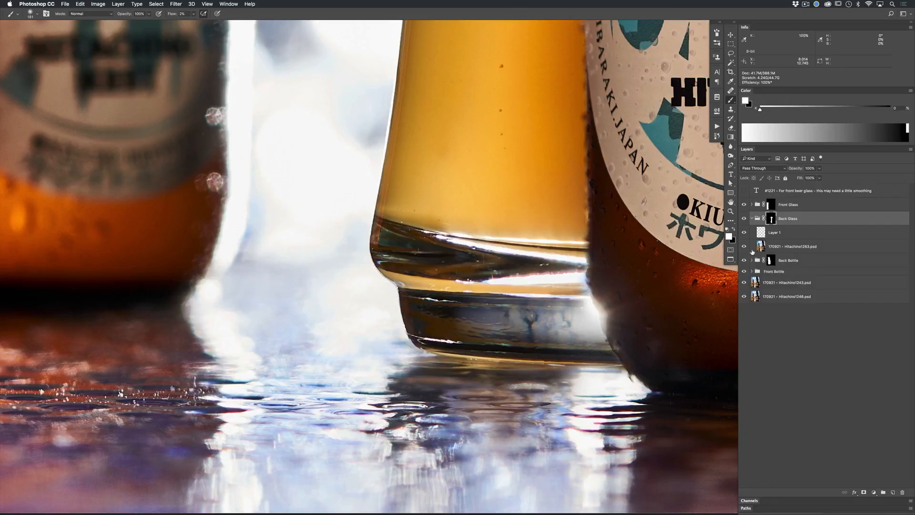
pyautogui.keyDown('alt'); pyautogui.click(773, 221); pyautogui.keyUp('alt')
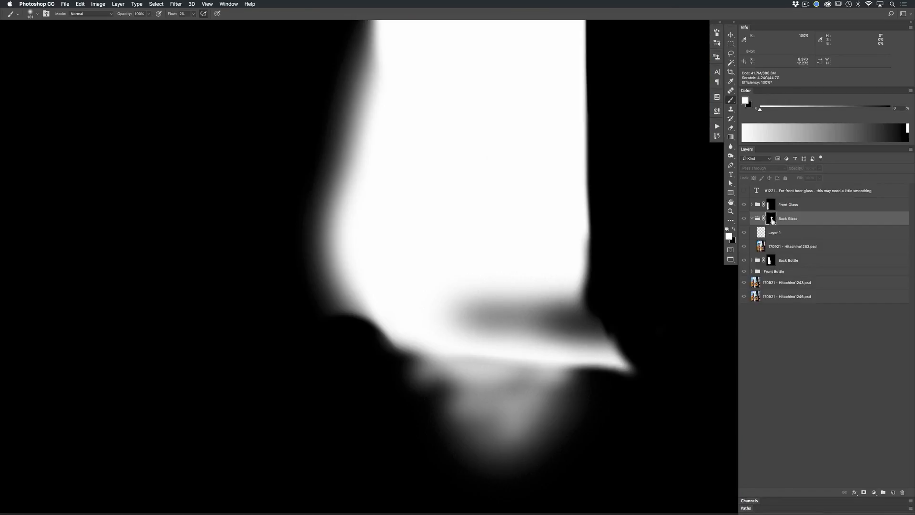
pyautogui.keyDown('alt'); pyautogui.click(773, 221); pyautogui.keyUp('alt')
# Touch up the Back Glass mask around the glass's base with black at 2% flow
pyautogui.press('x')
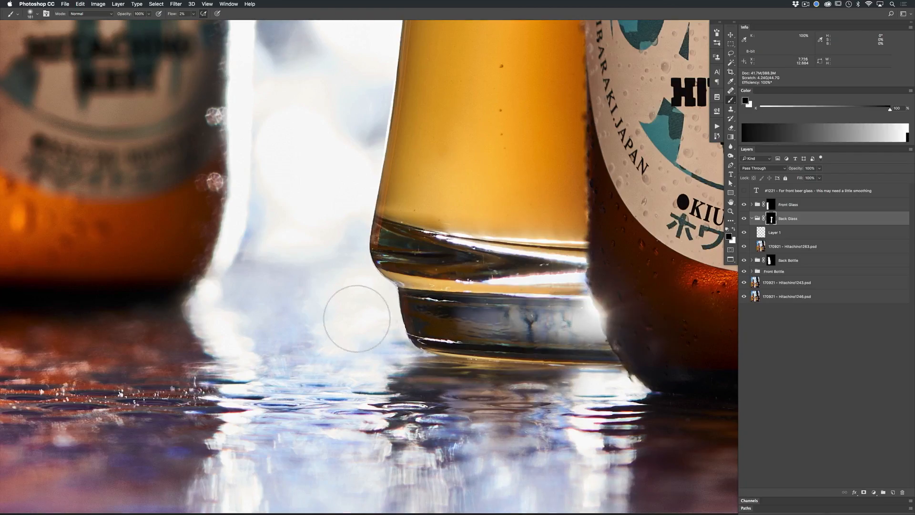
pyautogui.moveTo(453, 315)
pyautogui.mouseDown()
pyautogui.moveTo(562, 319)
pyautogui.moveTo(457, 324)
pyautogui.moveTo(487, 309)
pyautogui.moveTo(528, 313)
pyautogui.moveTo(472, 321)
pyautogui.mouseUp()
pyautogui.press('super+z')
pyautogui.press('super+z')
pyautogui.moveTo(638, 315); pyautogui.dragTo(408, 287)
pyautogui.moveTo(494, 229); pyautogui.dragTo(540, 313)
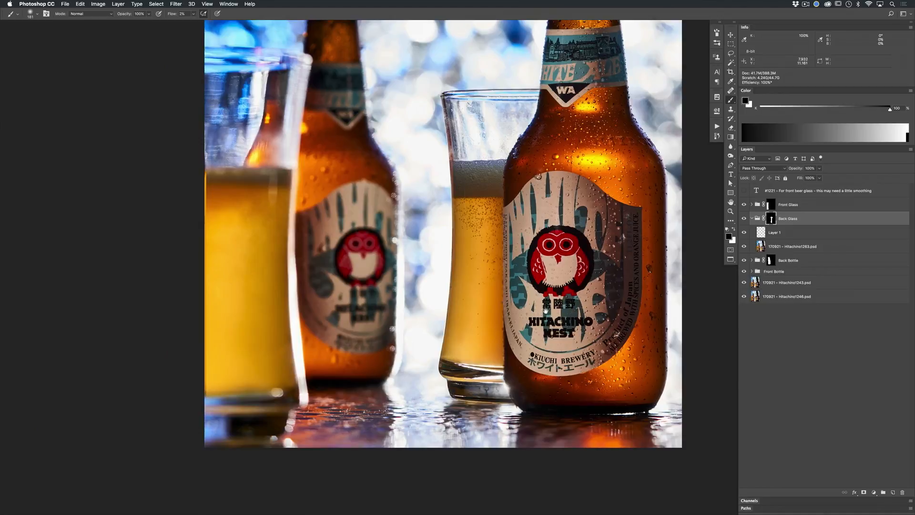
# Collapse the Back Glass group and hide the two ungrouped photo layers beneath the Front Bottle group
pyautogui.scroll(5, 540, 312)
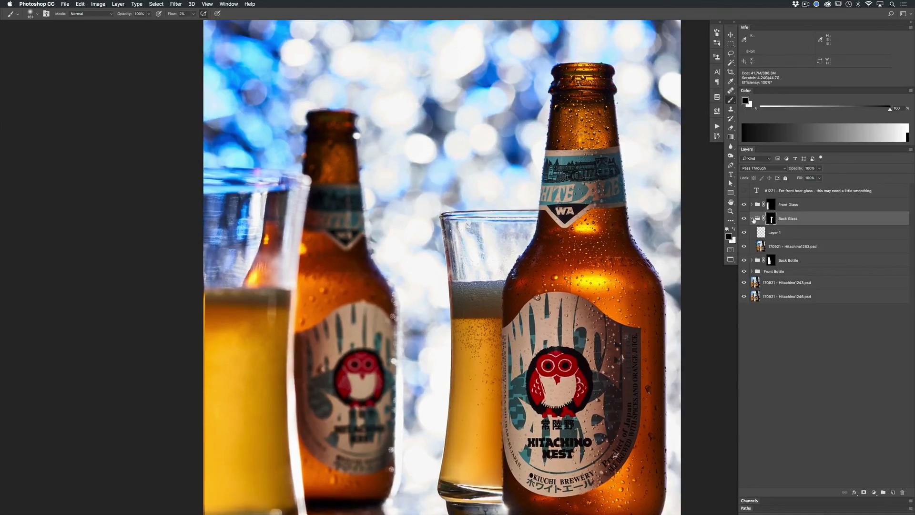
pyautogui.click(751, 219)
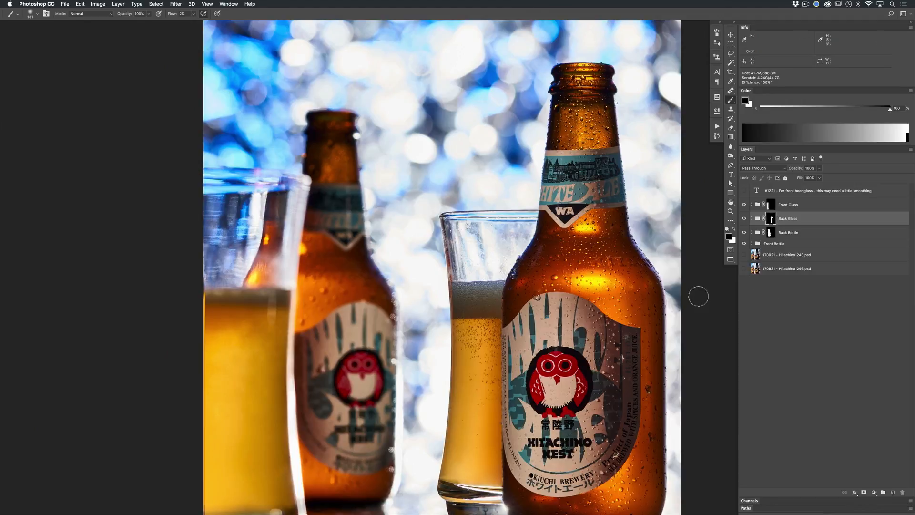
pyautogui.moveTo(597, 255); pyautogui.dragTo(574, 253)
pyautogui.moveTo(643, 223); pyautogui.dragTo(663, 247)
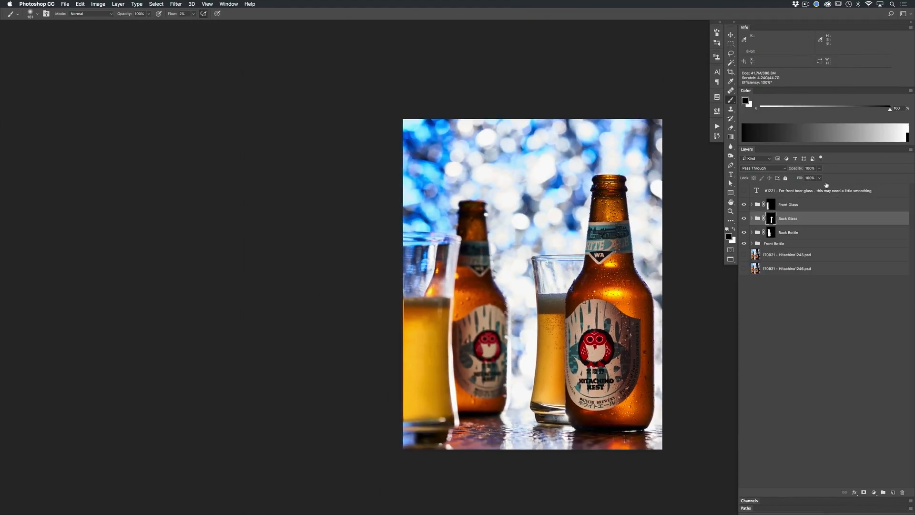
# Compare the composite with and without the Front Glass group
pyautogui.click(814, 207)
pyautogui.click(744, 205)
pyautogui.click(744, 205)
pyautogui.click(744, 205)
pyautogui.click(745, 206)
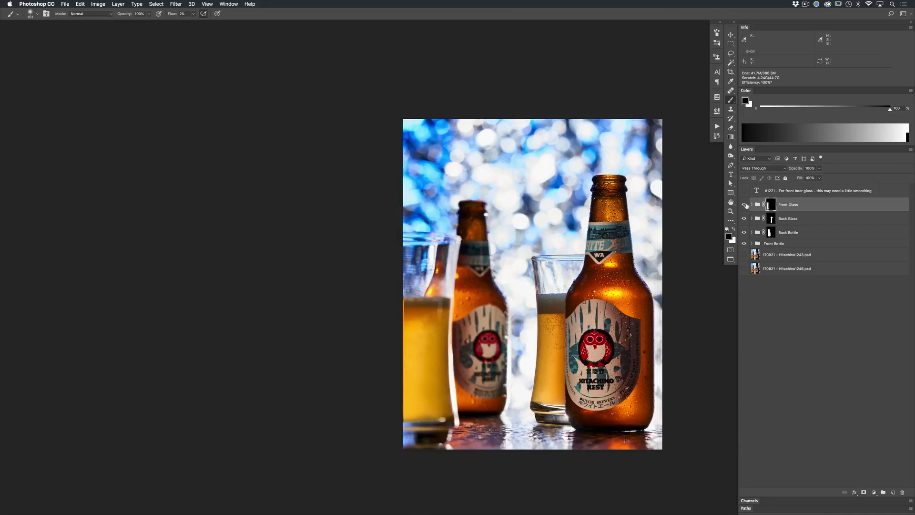
pyautogui.click(746, 206)
pyautogui.click(745, 205)
# Compare the composite with and without the Back Glass group, and likewise the Back Bottle group
pyautogui.moveTo(445, 255); pyautogui.dragTo(432, 156)
pyautogui.click(744, 220)
pyautogui.click(745, 220)
pyautogui.click(745, 219)
pyautogui.click(745, 220)
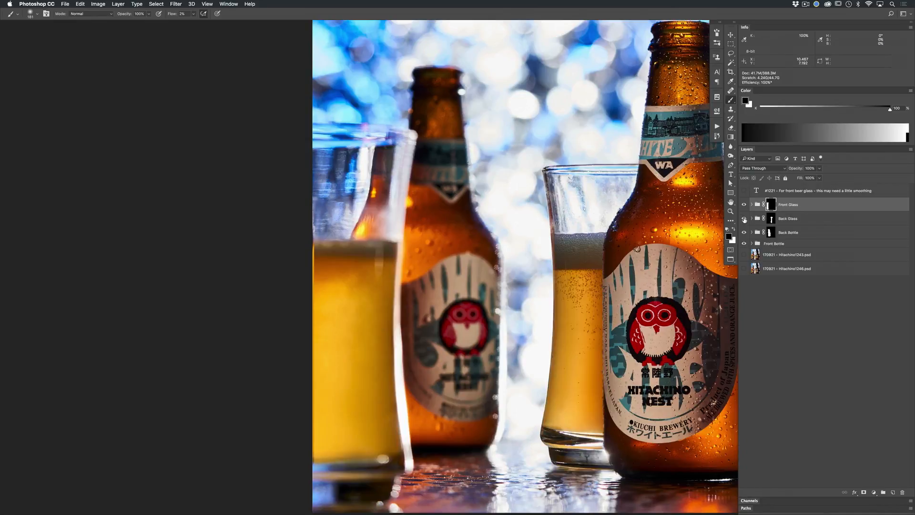
pyautogui.click(746, 233)
pyautogui.click(746, 233)
pyautogui.click(746, 233)
pyautogui.click(746, 233)
pyautogui.click(746, 233)
pyautogui.click(747, 233)
pyautogui.moveTo(716, 362); pyautogui.dragTo(620, 285)
pyautogui.moveTo(661, 311); pyautogui.dragTo(677, 403)
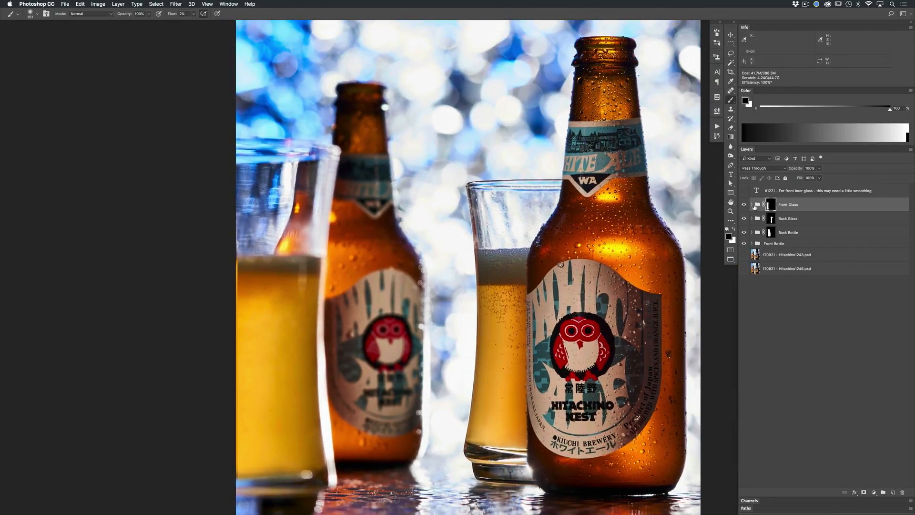
# Expand the Front Bottle group and compare the bottle with and without its masked Hitachino1277 layer
pyautogui.click(752, 244)
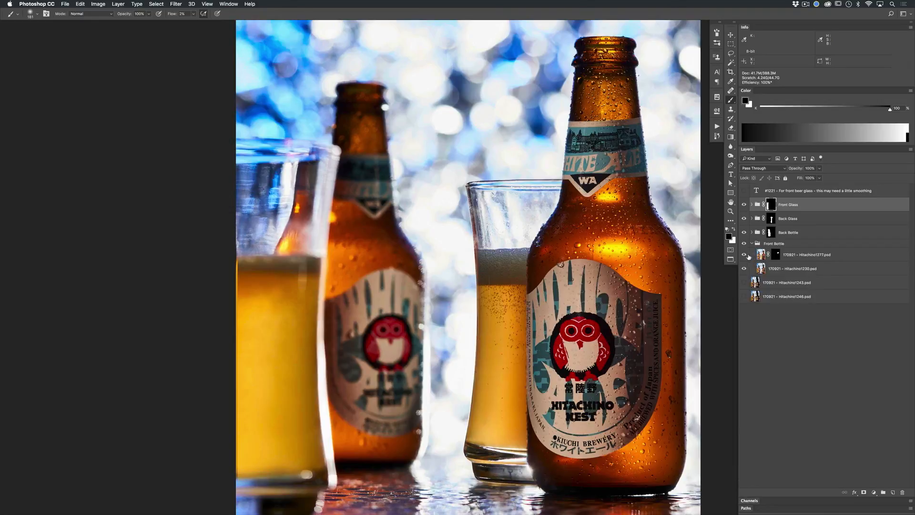
pyautogui.click(744, 256)
pyautogui.click(743, 256)
pyautogui.scroll(-5, 555, 277)
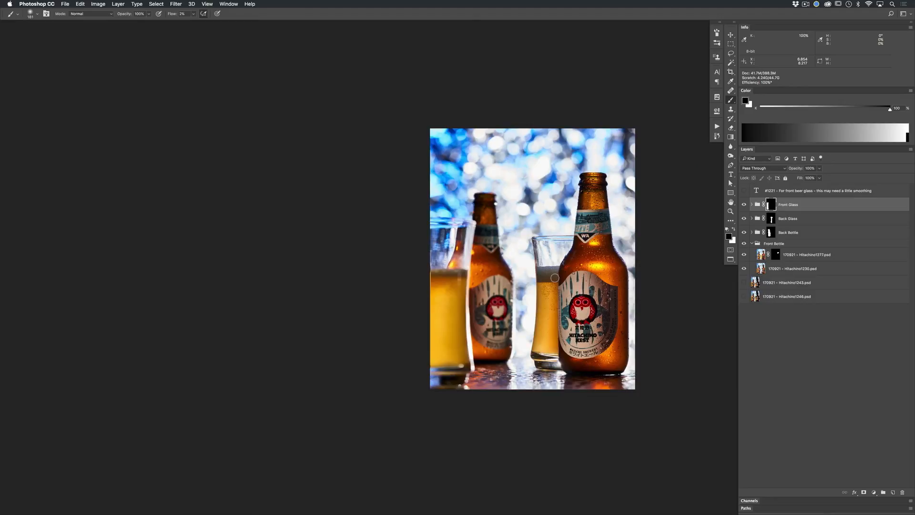
pyautogui.scroll(4, 588, 286)
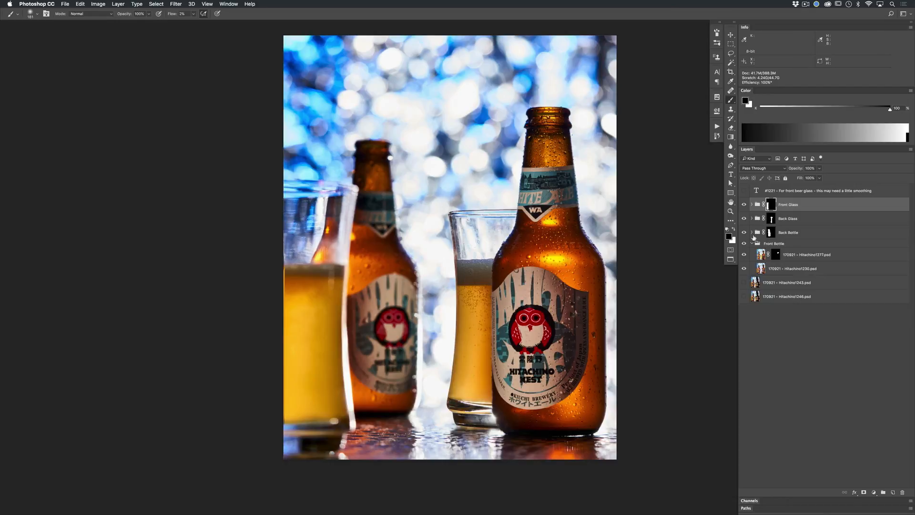
# Add a Curves adjustment layer above the Front Glass group, anchoring the shadows and raising the upper midtones to brighten the image
pyautogui.click(799, 207)
pyautogui.click(752, 205)
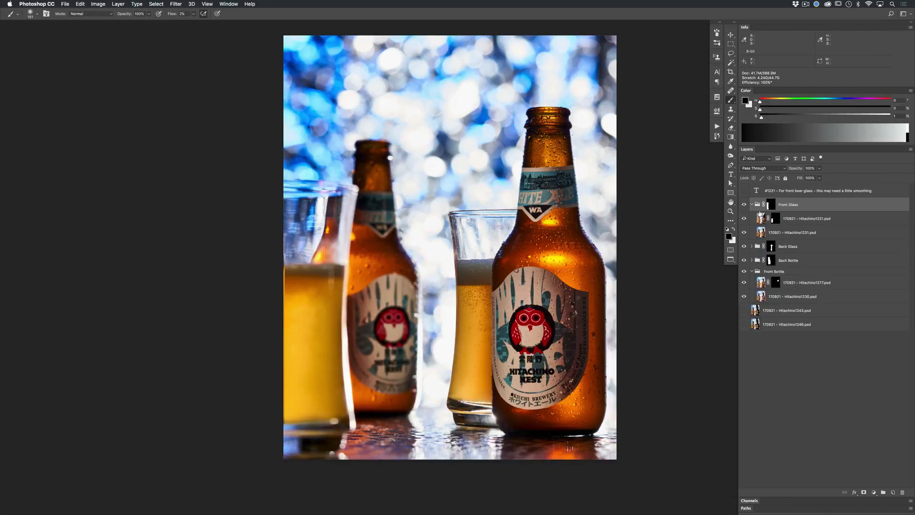
pyautogui.click(752, 205)
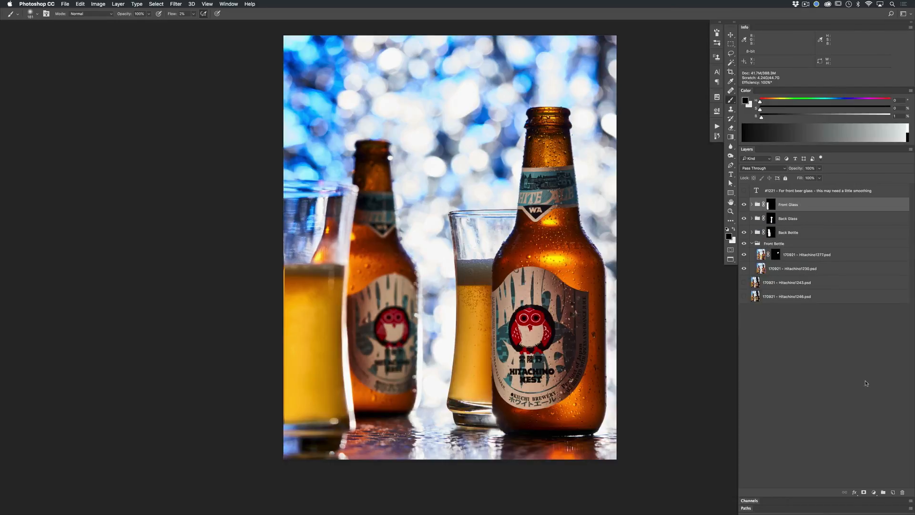
pyautogui.click(874, 492)
pyautogui.click(877, 405)
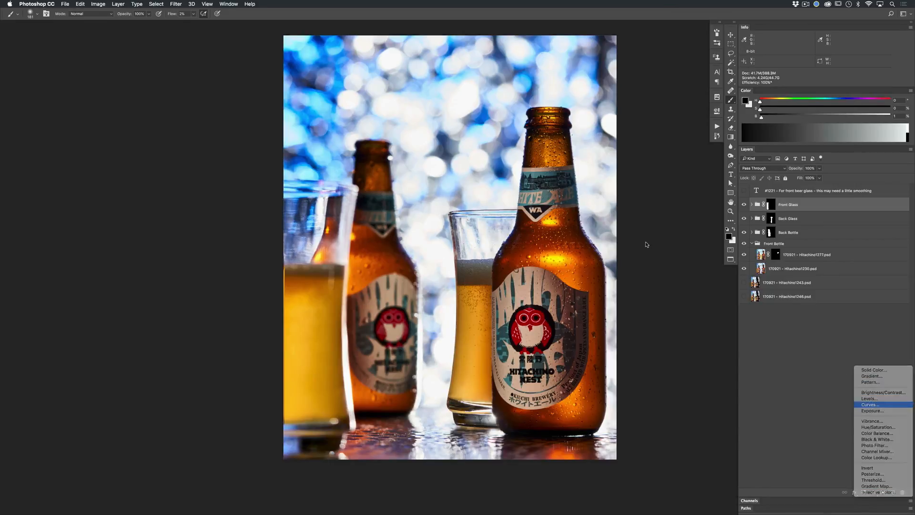
pyautogui.moveTo(635, 205); pyautogui.dragTo(615, 214)
pyautogui.moveTo(652, 178); pyautogui.dragTo(653, 170)
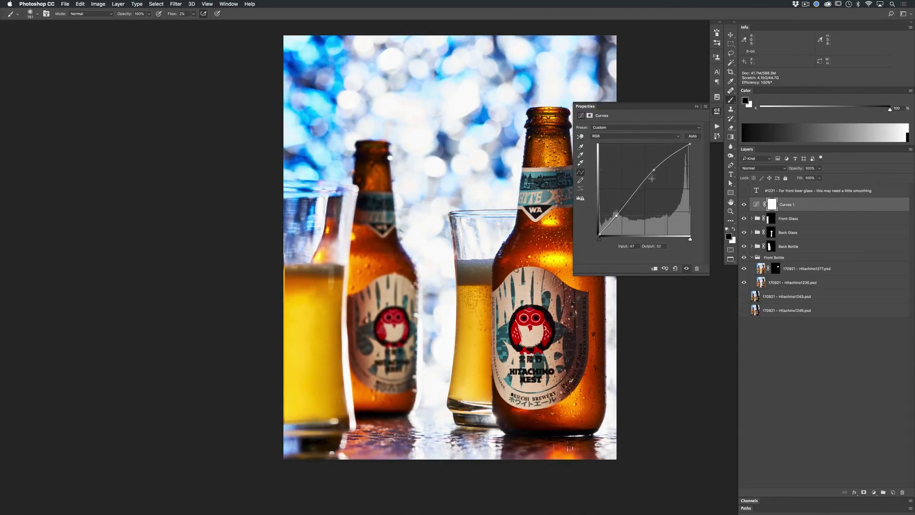
pyautogui.moveTo(654, 169); pyautogui.dragTo(655, 170)
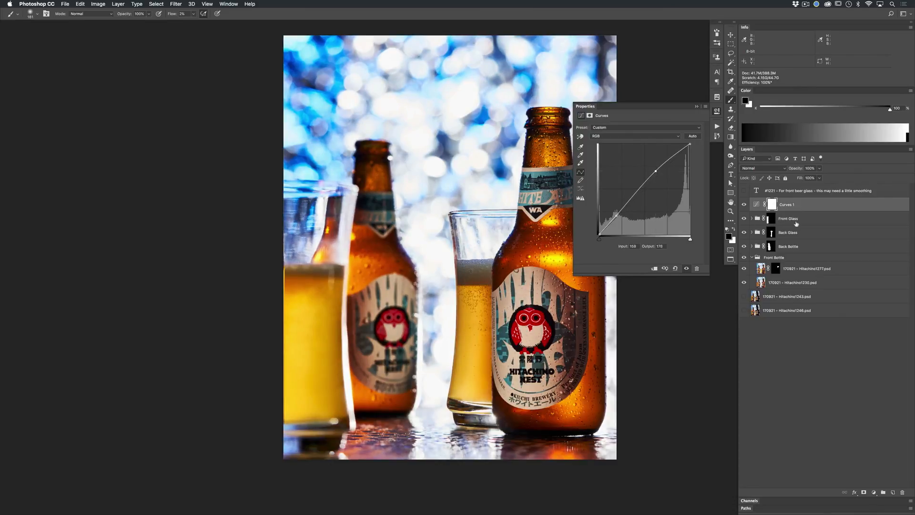
# Invert the Curves adjustment's mask to black
pyautogui.press('super+i')
pyautogui.moveTo(524, 202); pyautogui.dragTo(441, 224)
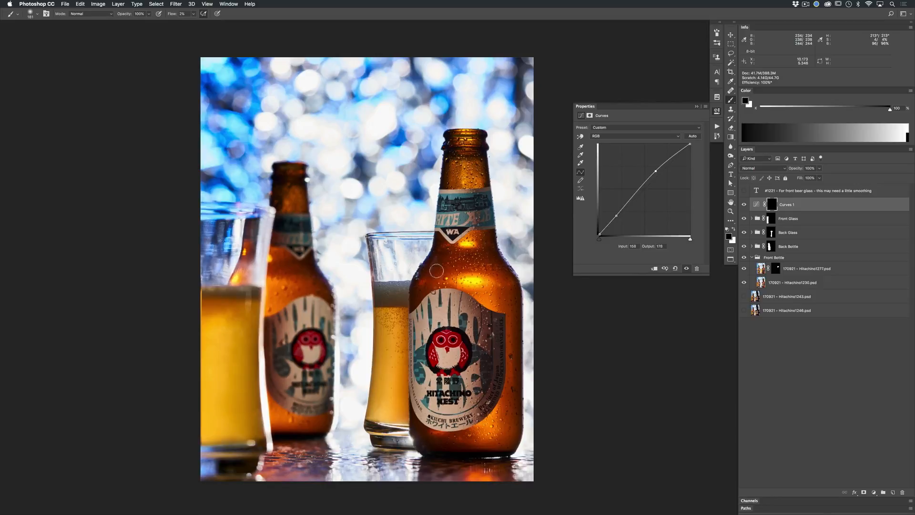
# Paint white on the Curves 1 mask over the front bottle's neck and shoulder to brighten them
pyautogui.moveTo(450, 226); pyautogui.dragTo(468, 226)
pyautogui.moveTo(478, 173); pyautogui.dragTo(473, 173)
pyautogui.press('x')
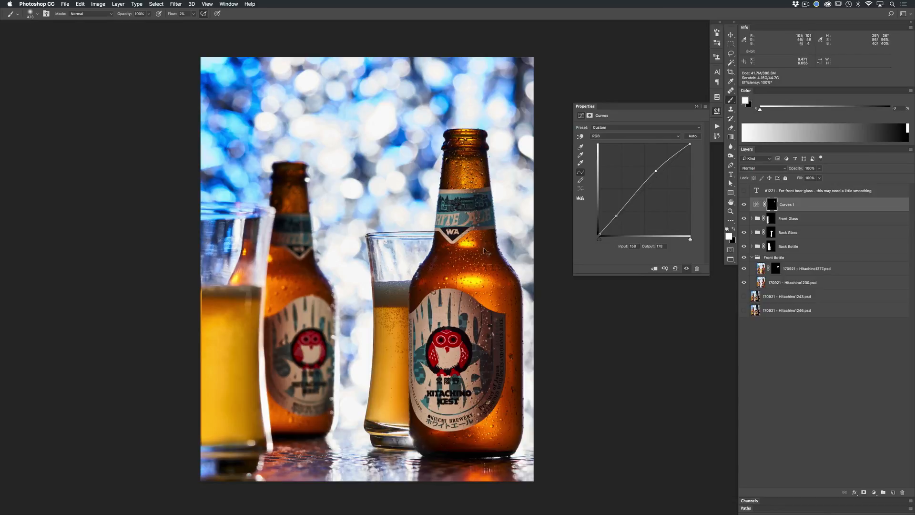
pyautogui.moveTo(470, 214); pyautogui.dragTo(473, 226)
# Paint white on the Curves 1 mask over the back glass's beer and foam to brighten them
pyautogui.moveTo(498, 270)
pyautogui.mouseDown()
pyautogui.moveTo(542, 230)
pyautogui.moveTo(532, 231)
pyautogui.mouseUp()
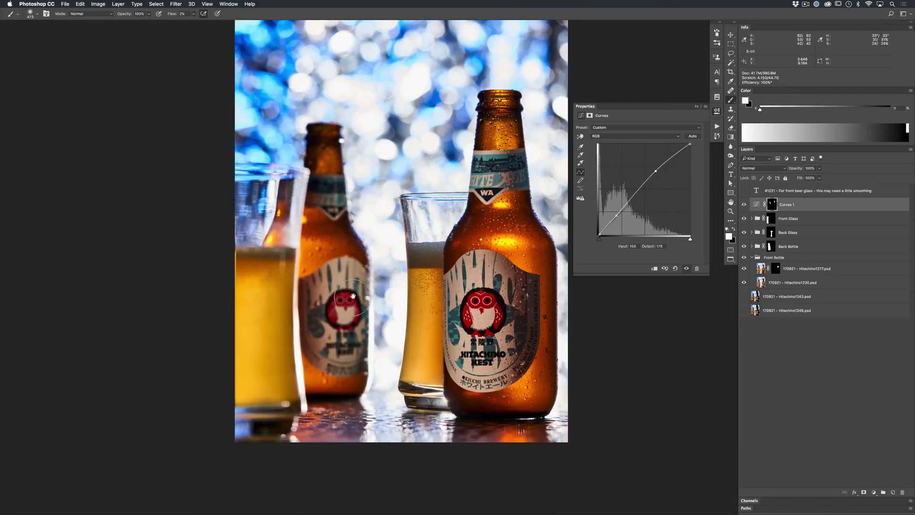
pyautogui.moveTo(352, 297); pyautogui.dragTo(354, 215)
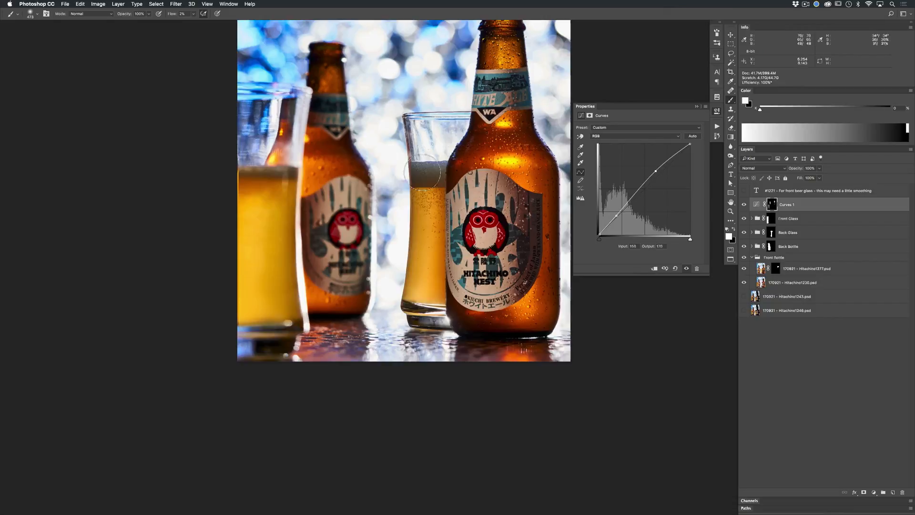
pyautogui.moveTo(420, 285)
pyautogui.mouseDown()
pyautogui.moveTo(422, 238)
pyautogui.moveTo(424, 265)
pyautogui.mouseUp()
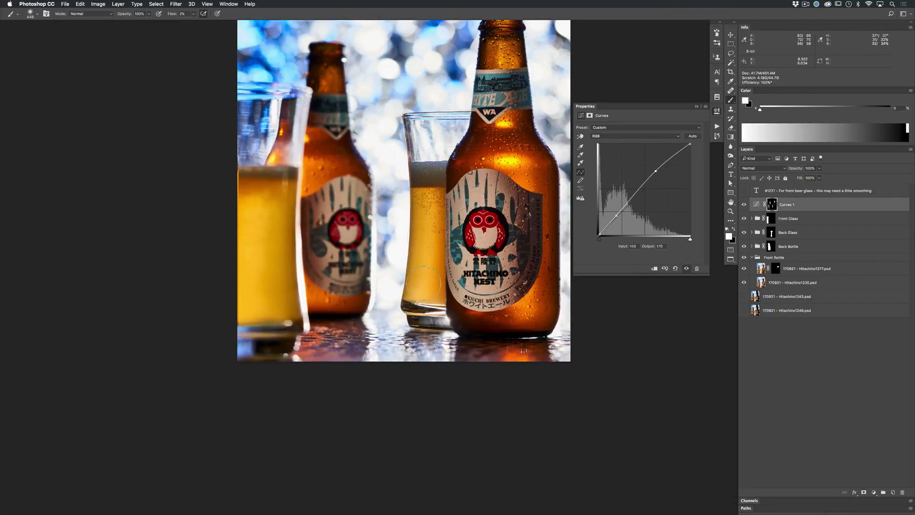
pyautogui.moveTo(428, 158); pyautogui.dragTo(431, 206)
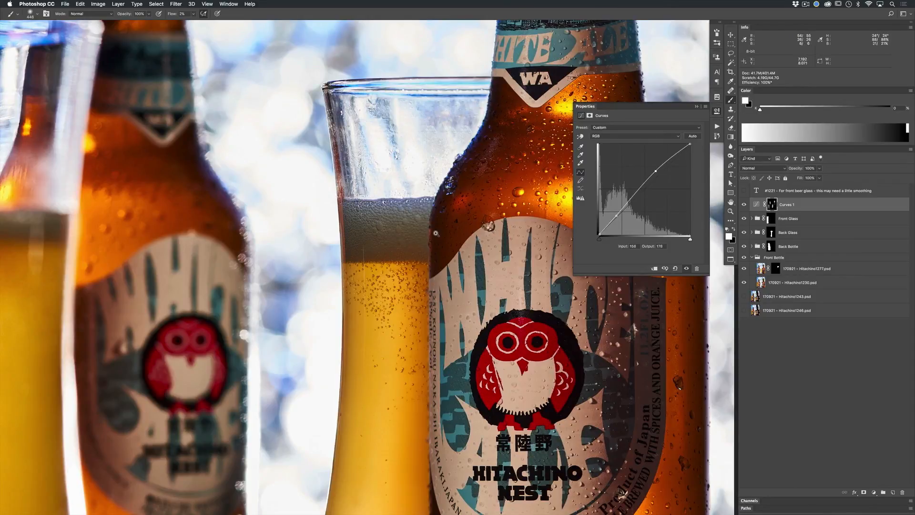
pyautogui.moveTo(409, 227); pyautogui.dragTo(405, 206)
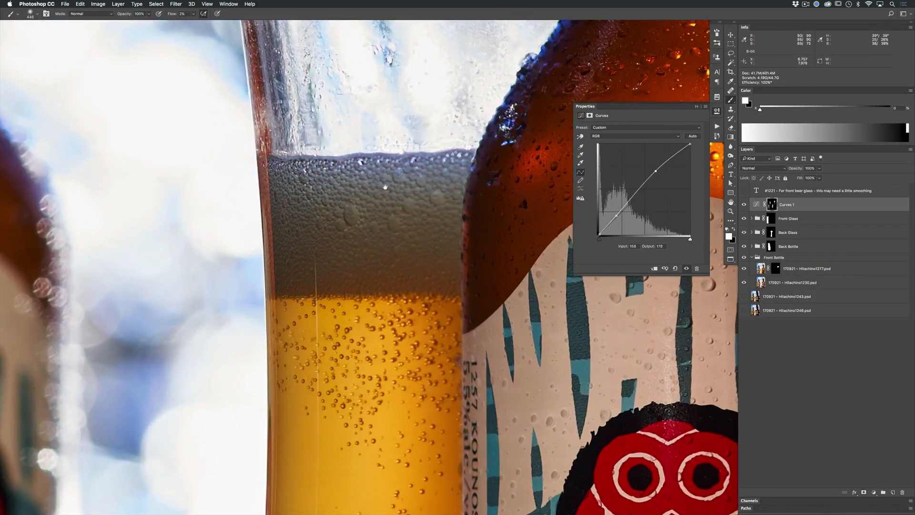
pyautogui.moveTo(469, 186); pyautogui.dragTo(434, 187)
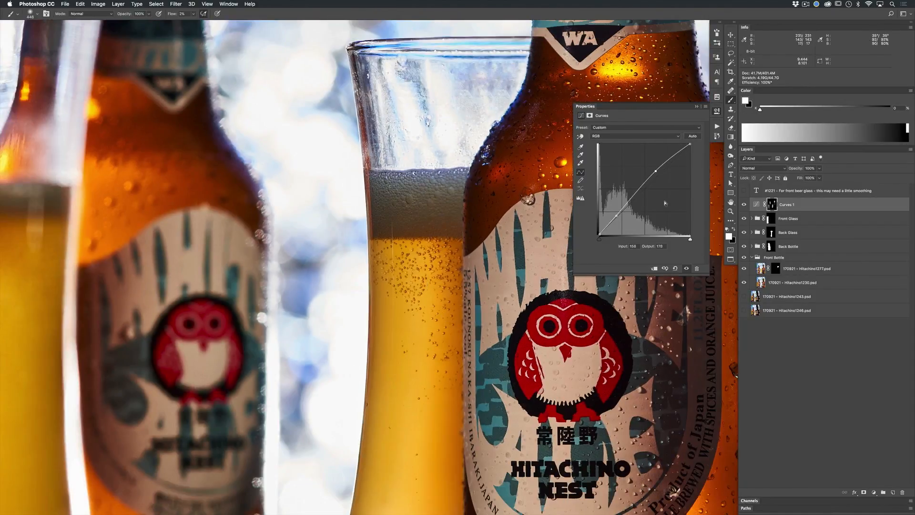
# Select the front bottle's main label with the Quick Selection tool, covering it out to its edges
pyautogui.moveTo(453, 162)
pyautogui.mouseDown()
pyautogui.moveTo(422, 183)
pyautogui.moveTo(469, 169)
pyautogui.mouseUp()
pyautogui.moveTo(437, 346); pyautogui.dragTo(407, 334)
pyautogui.moveTo(511, 226)
pyautogui.mouseDown()
pyautogui.moveTo(453, 213)
pyautogui.moveTo(379, 219)
pyautogui.mouseUp()
pyautogui.moveTo(415, 220); pyautogui.dragTo(409, 219)
pyautogui.press('w')
pyautogui.hotkey('shift', 'w')
pyautogui.click(411, 207)
pyautogui.moveTo(411, 205)
pyautogui.mouseDown()
pyautogui.moveTo(464, 212)
pyautogui.moveTo(484, 250)
pyautogui.moveTo(455, 329)
pyautogui.moveTo(417, 355)
pyautogui.moveTo(397, 348)
pyautogui.moveTo(377, 303)
pyautogui.moveTo(374, 211)
pyautogui.mouseUp()
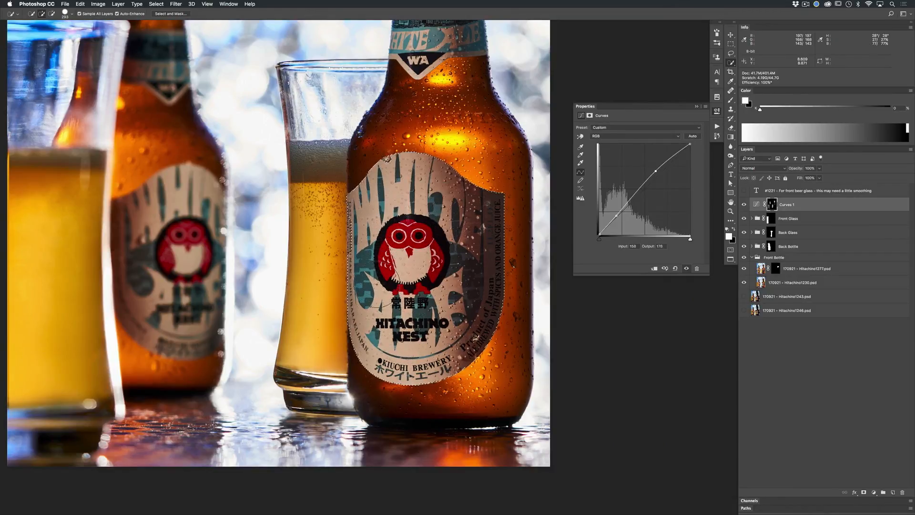
pyautogui.moveTo(377, 216)
pyautogui.mouseDown()
pyautogui.moveTo(398, 179)
pyautogui.moveTo(415, 257)
pyautogui.moveTo(458, 321)
pyautogui.mouseUp()
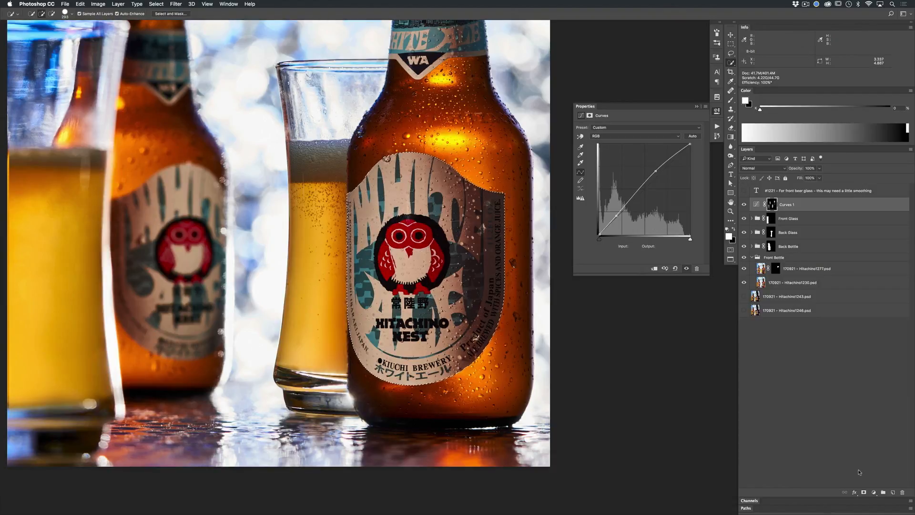
# Add a Curves adjustment layer masked to the label selection and raise its midtones from input 114 to output 137
pyautogui.click(874, 492)
pyautogui.click(870, 405)
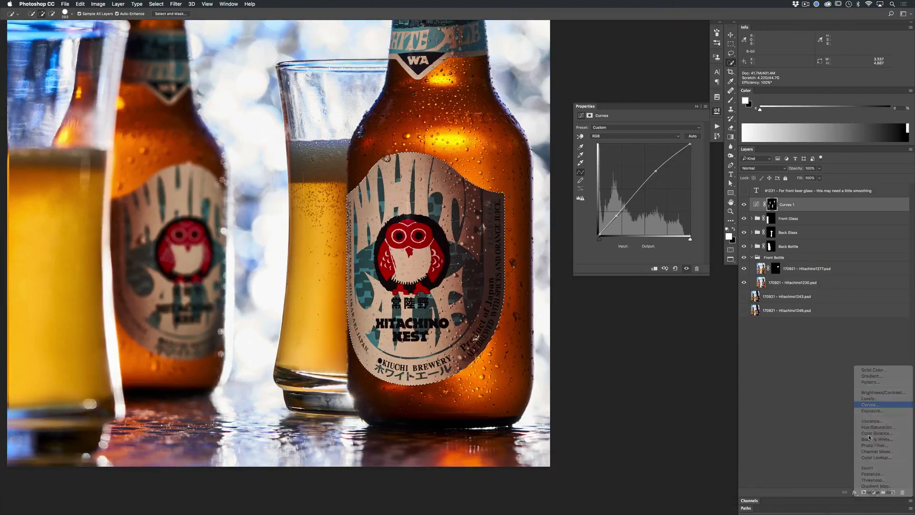
pyautogui.moveTo(641, 187); pyautogui.dragTo(640, 185)
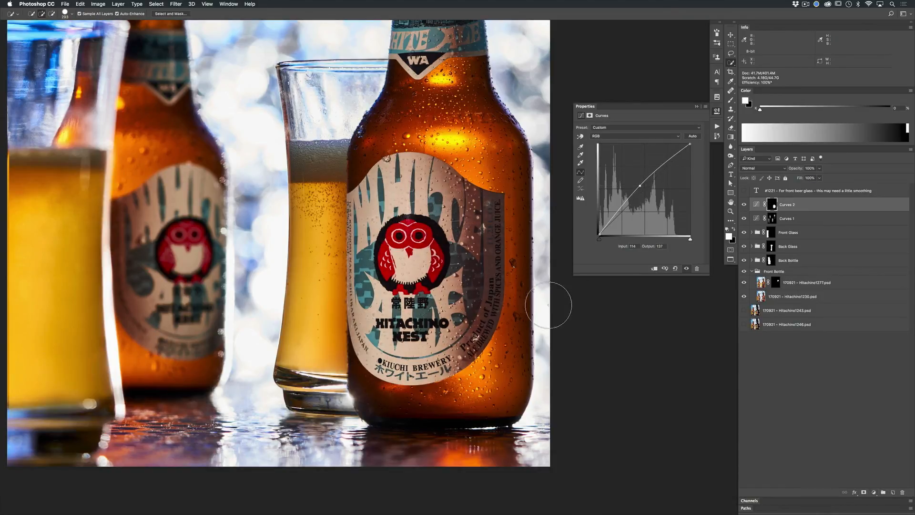
# Compare the whole image with and without the label's Curves 2 adjustment
pyautogui.press('super+minus')
pyautogui.press('super+minus')
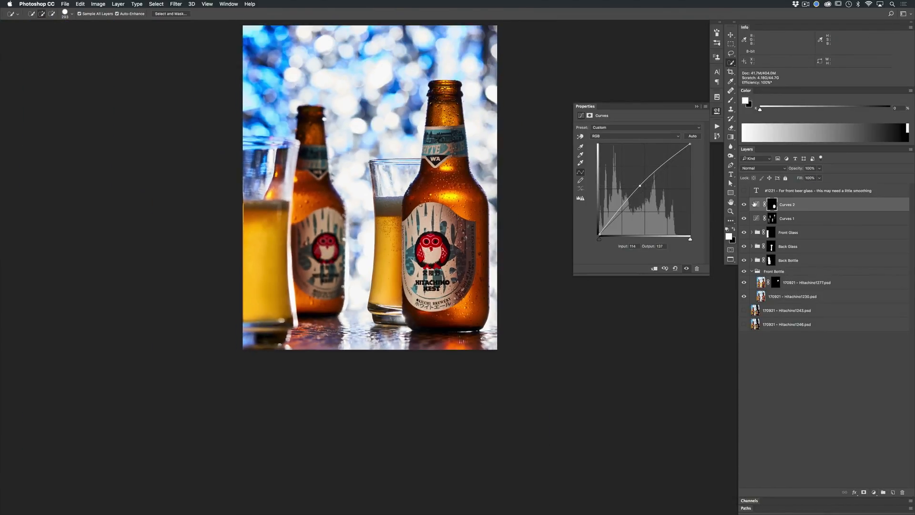
pyautogui.click(745, 205)
pyautogui.click(745, 205)
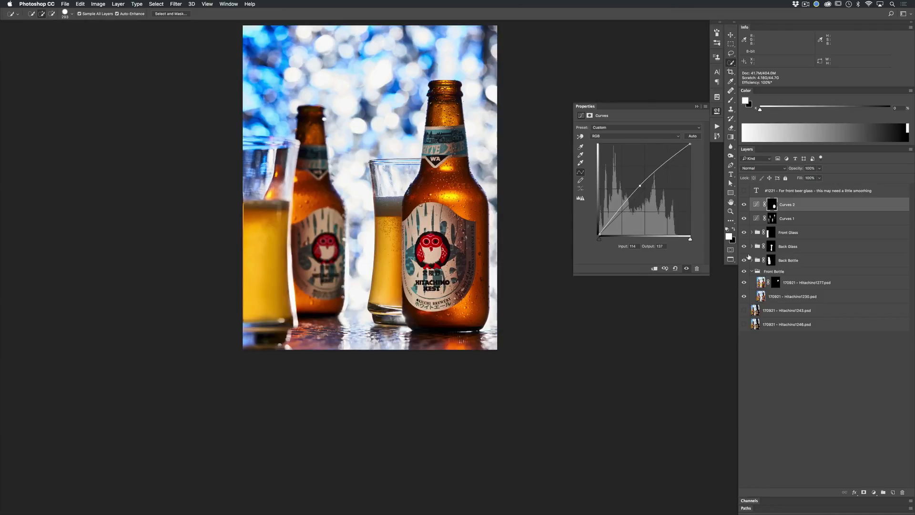